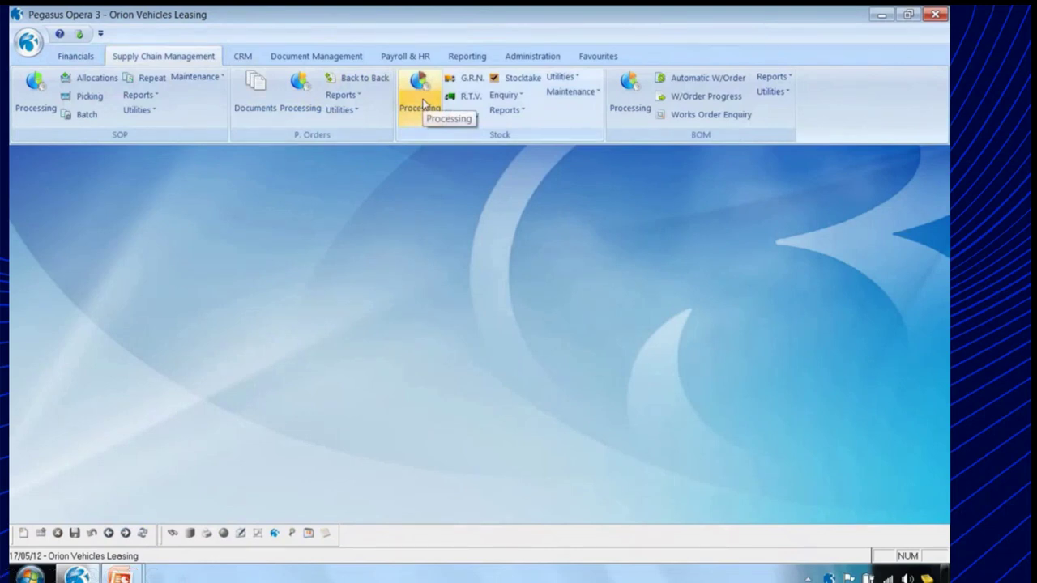
# Open the stock warehouse records, view the warehouse list and the MAIN warehouse's general details, and close the records
pyautogui.click(564, 95)
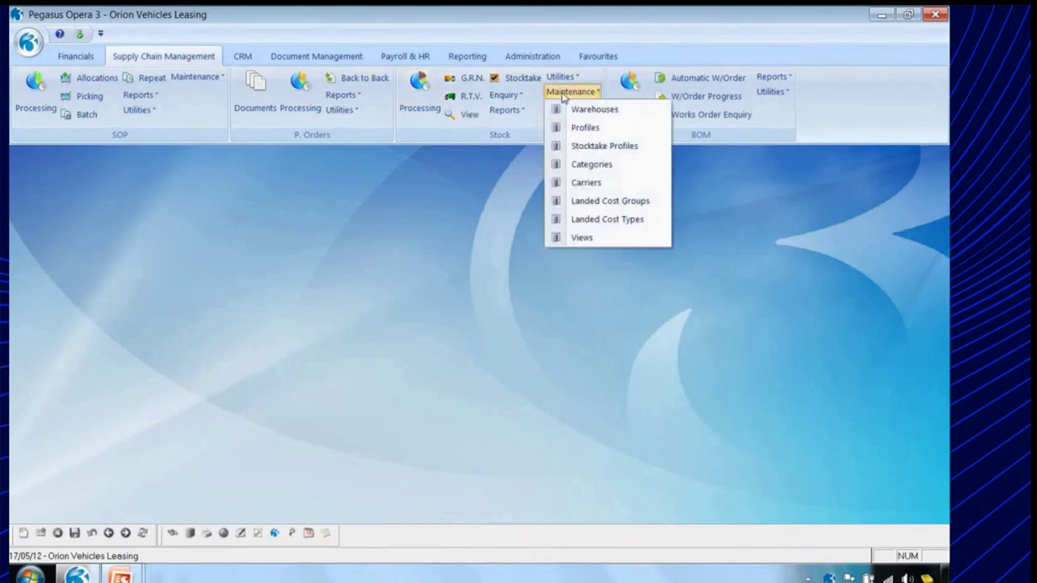
pyautogui.click(582, 111)
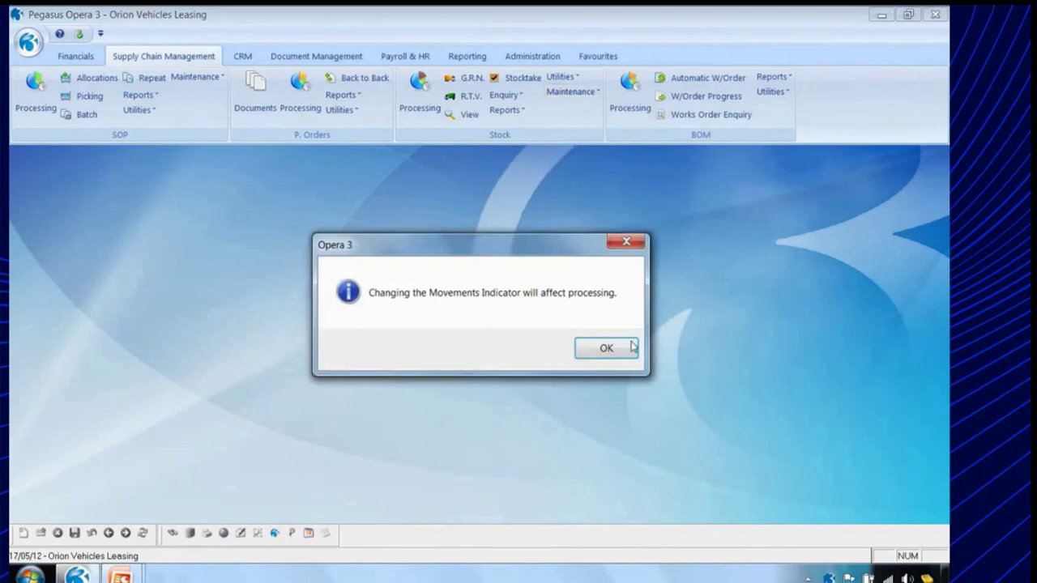
pyautogui.click(606, 348)
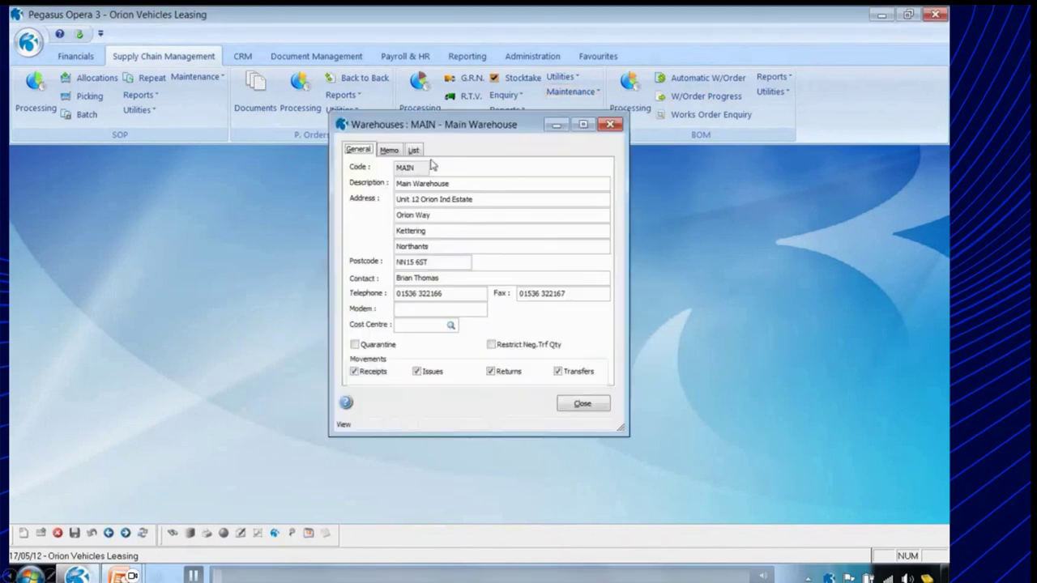
pyautogui.click(414, 150)
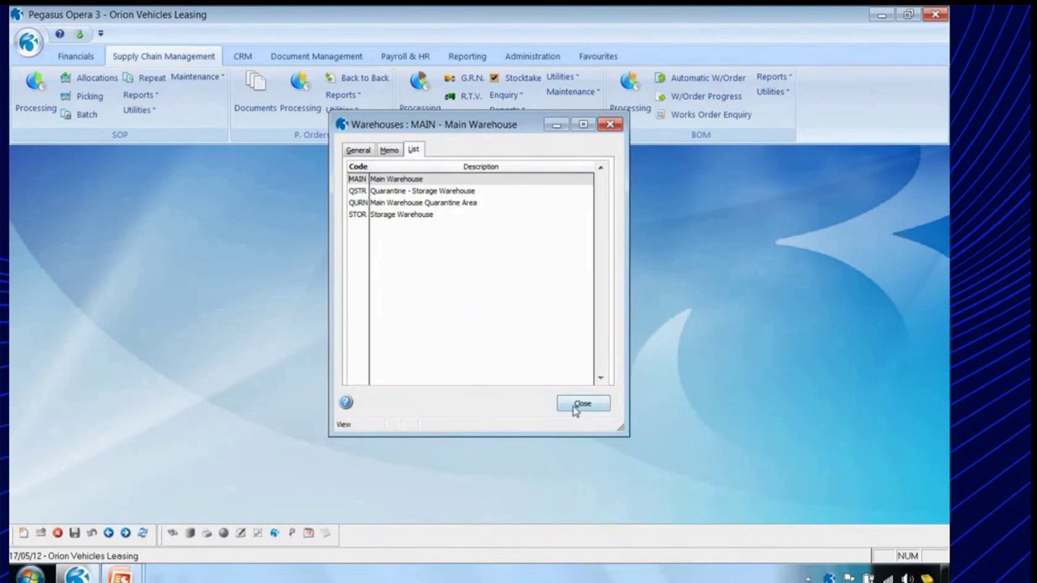
pyautogui.doubleClick(397, 179)
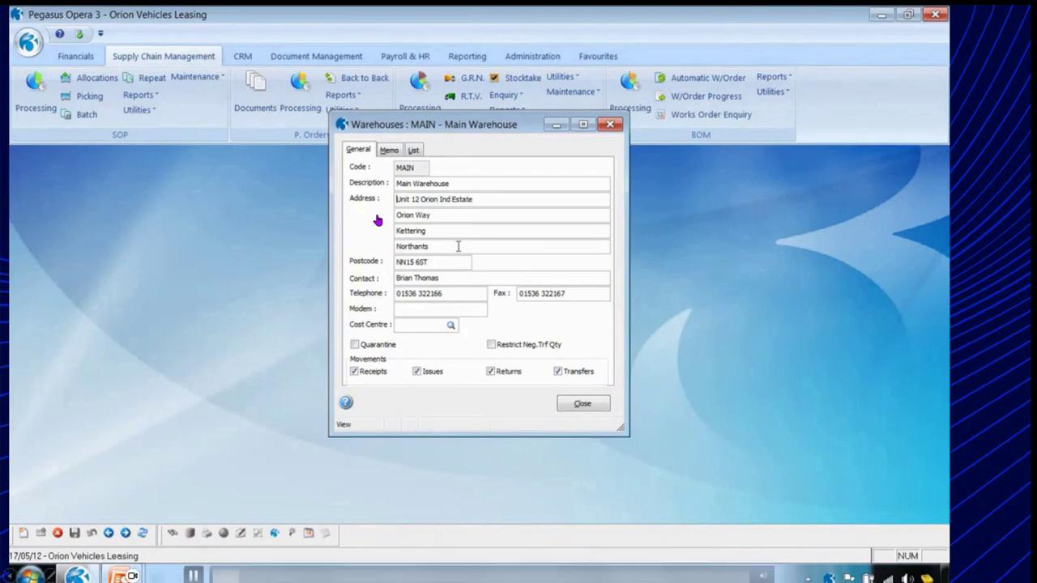
pyautogui.click(583, 403)
# Open the stock profiles and examine the Pack of 1000 profile's unit description and split pack surcharge
pyautogui.click(562, 93)
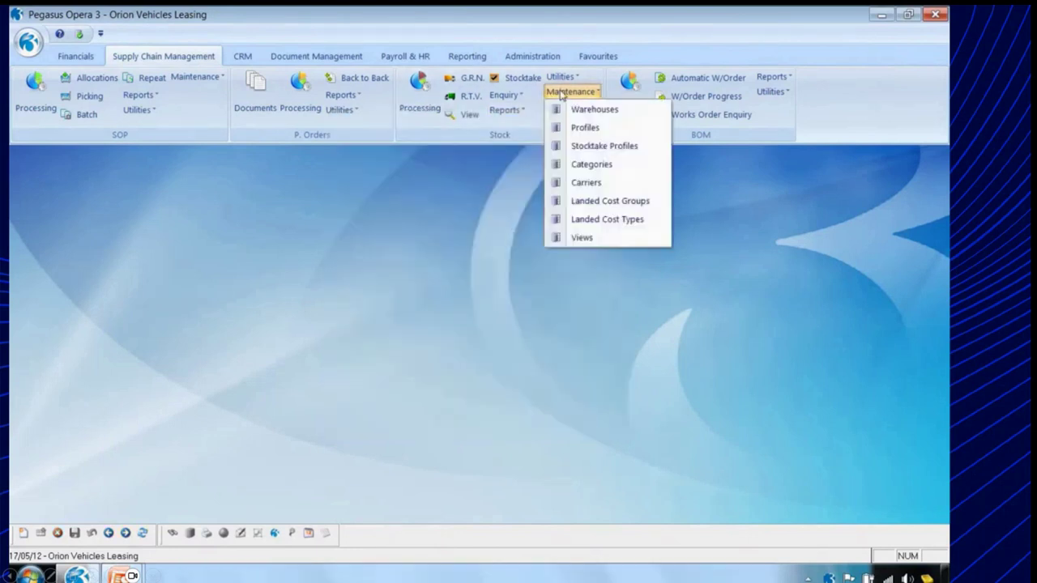
pyautogui.click(580, 130)
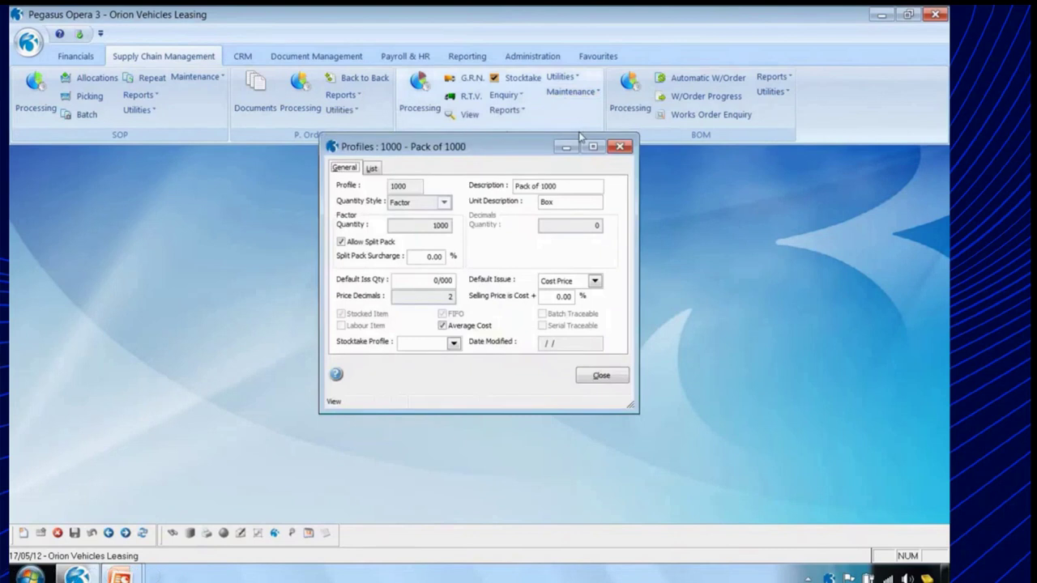
pyautogui.click(565, 205)
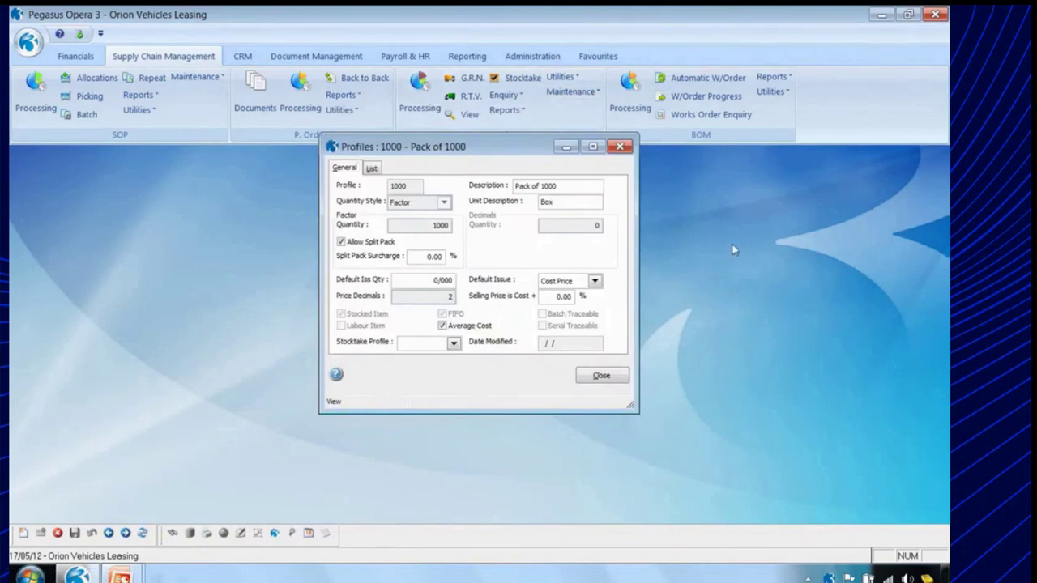
pyautogui.hotkey('shift', 'Tab')
pyautogui.click(426, 256)
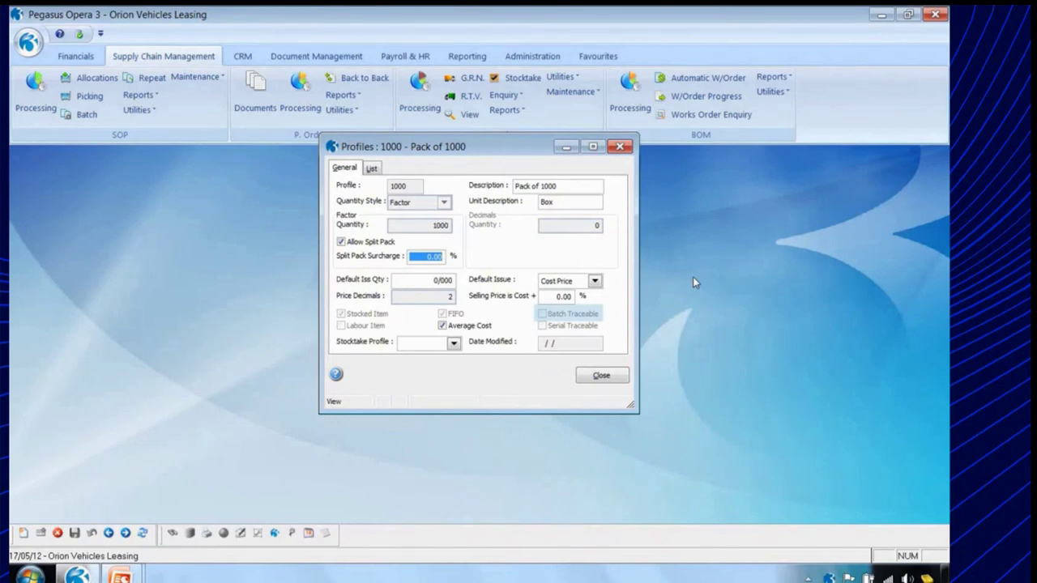
# Examine the 40PC profile's selling price mark-up and average cost setting, and close the profiles without saving changes
pyautogui.click(125, 533)
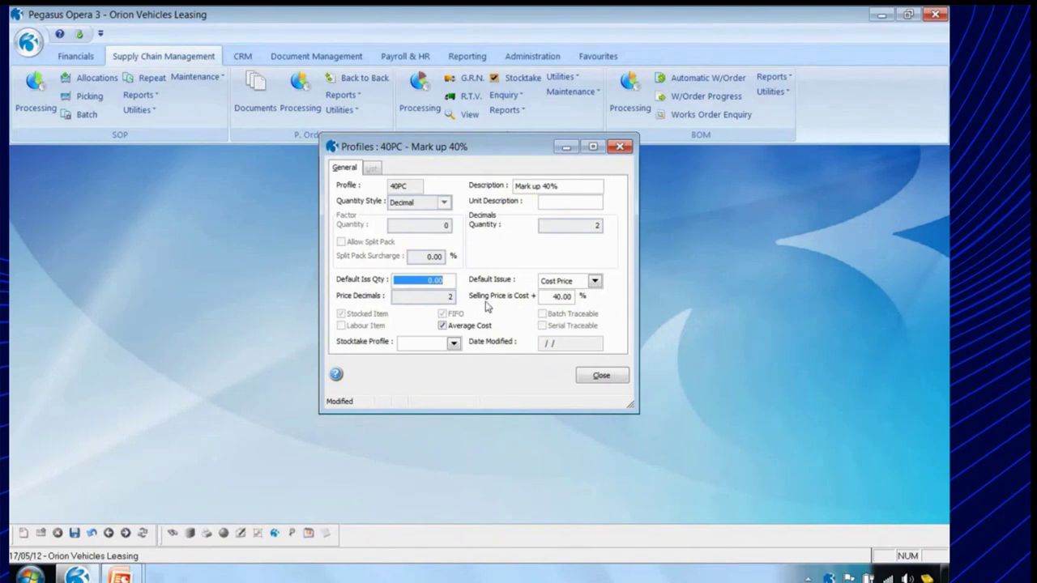
pyautogui.click(555, 296)
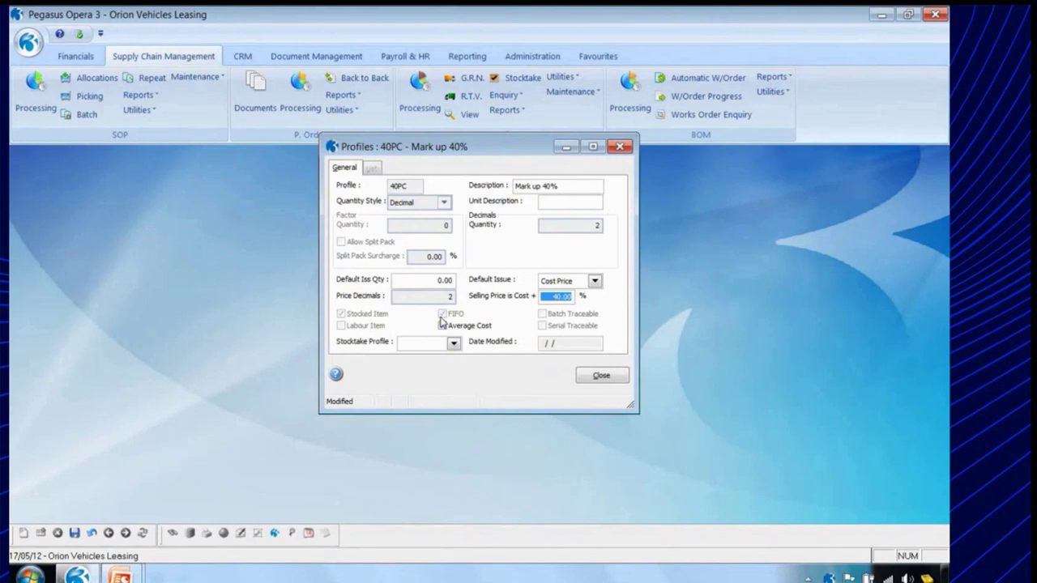
pyautogui.click(442, 324)
pyautogui.click(606, 375)
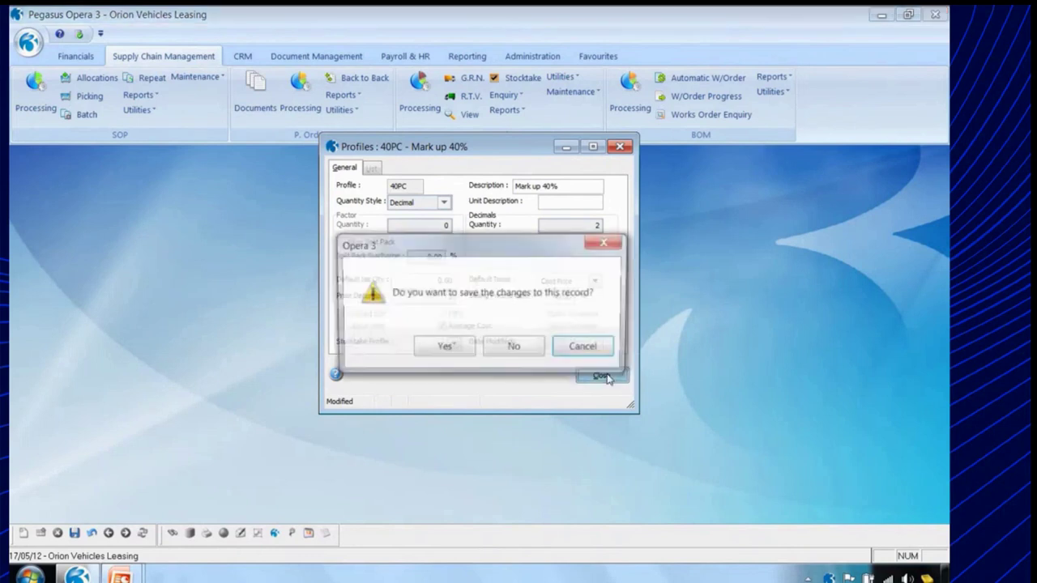
pyautogui.click(503, 350)
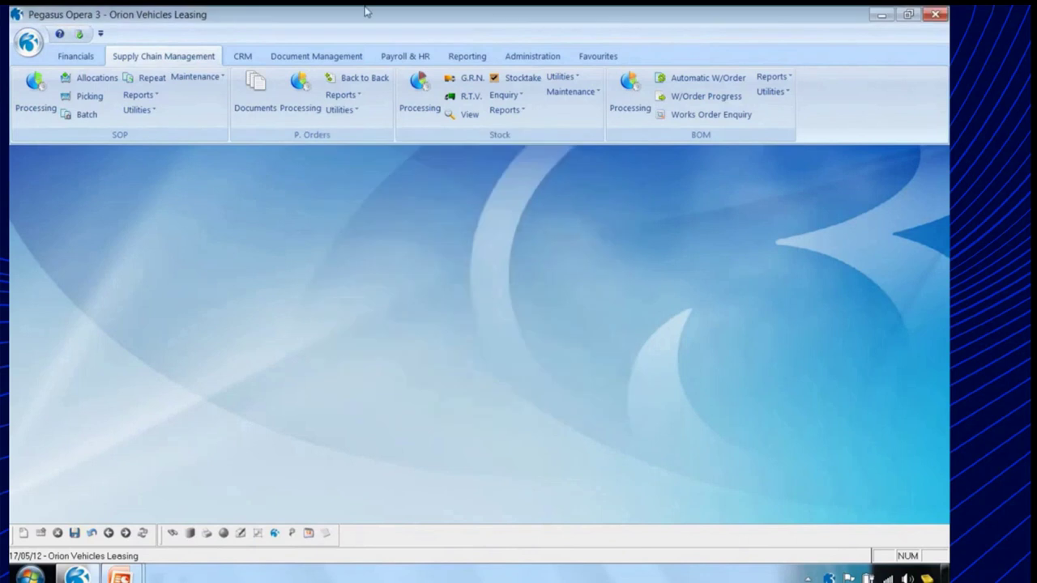
# Open stock processing for CMAT044 - Car Mat - Small and check its description, extended description and general details
pyautogui.click(419, 91)
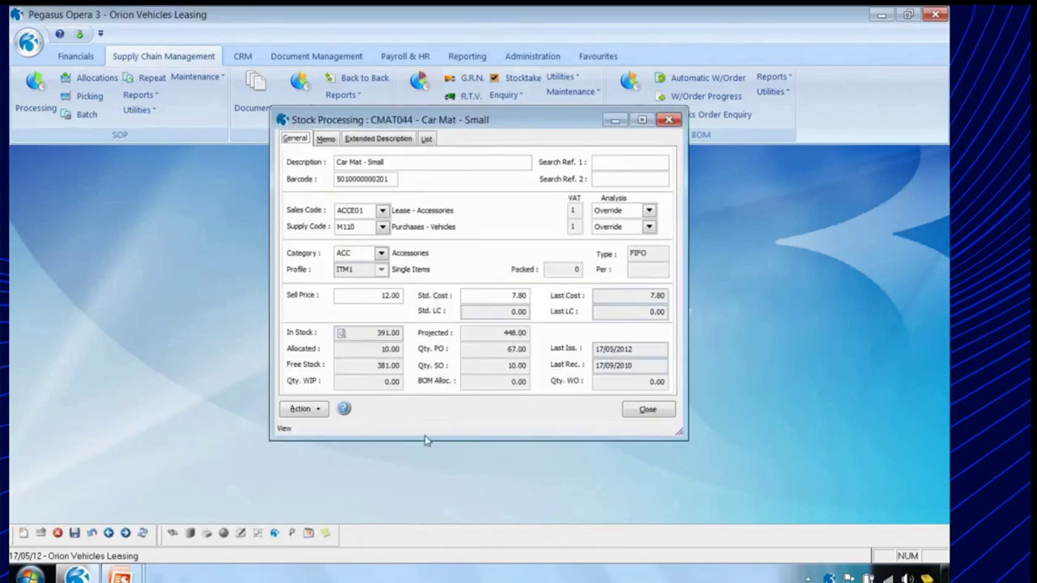
pyautogui.moveTo(389, 162); pyautogui.dragTo(320, 157)
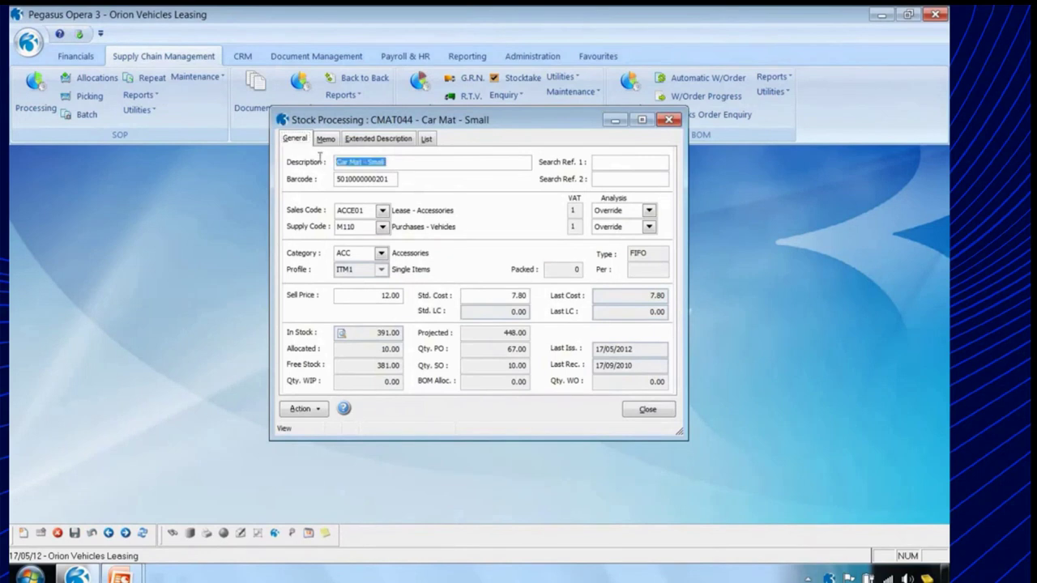
pyautogui.click(374, 140)
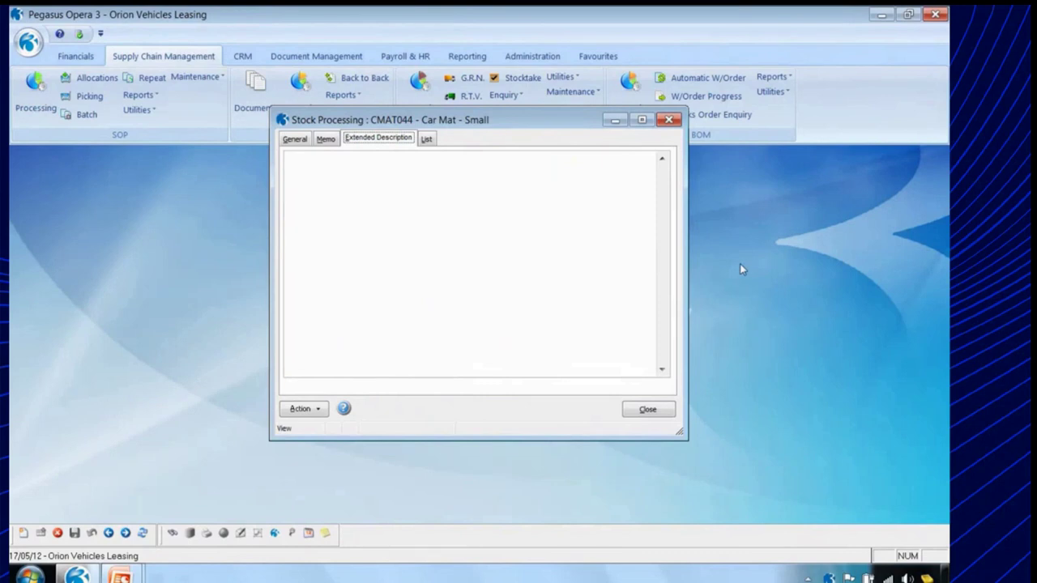
pyautogui.click(292, 141)
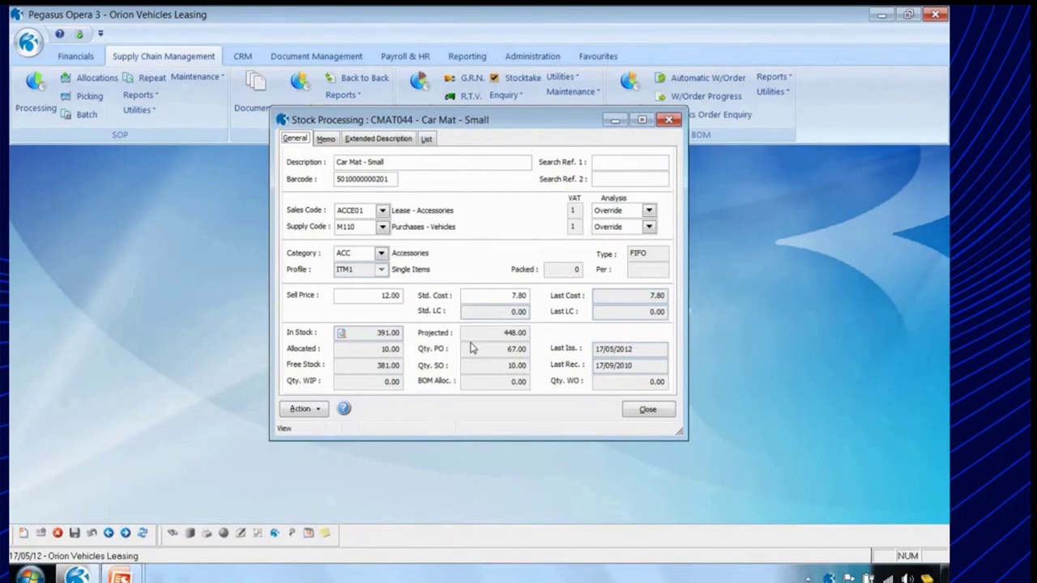
# View the car mat's stock by warehouse and look through its purchase order transactions for the Main Warehouse
pyautogui.click(341, 335)
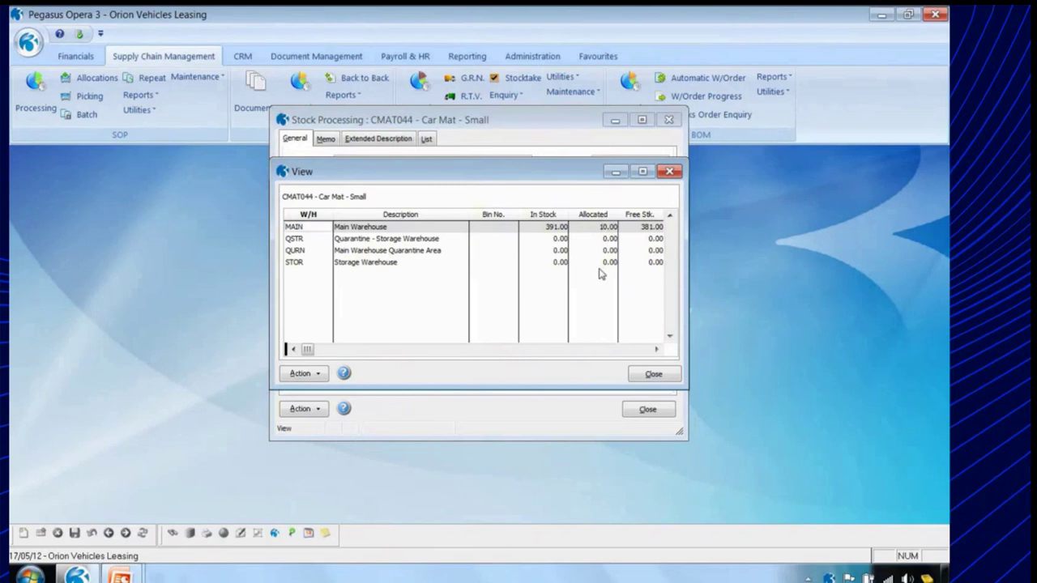
pyautogui.click(311, 376)
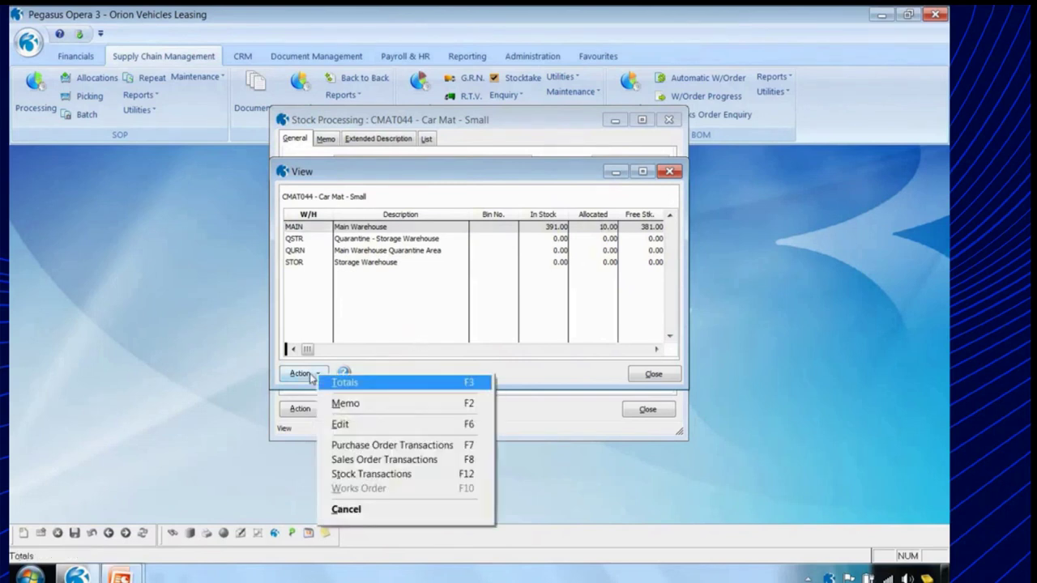
pyautogui.click(383, 448)
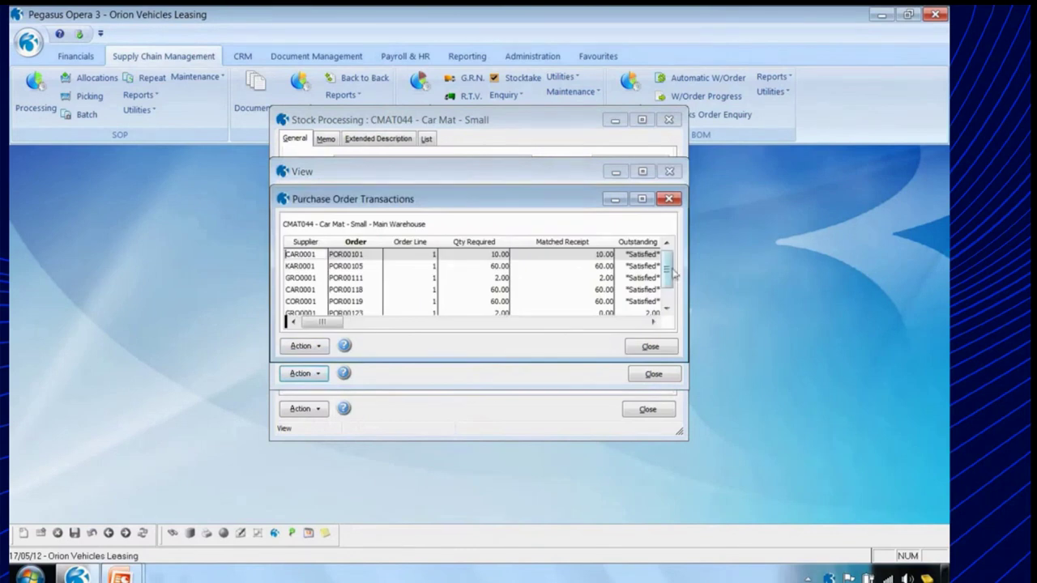
pyautogui.scroll(-1, 667, 313)
pyautogui.click(650, 347)
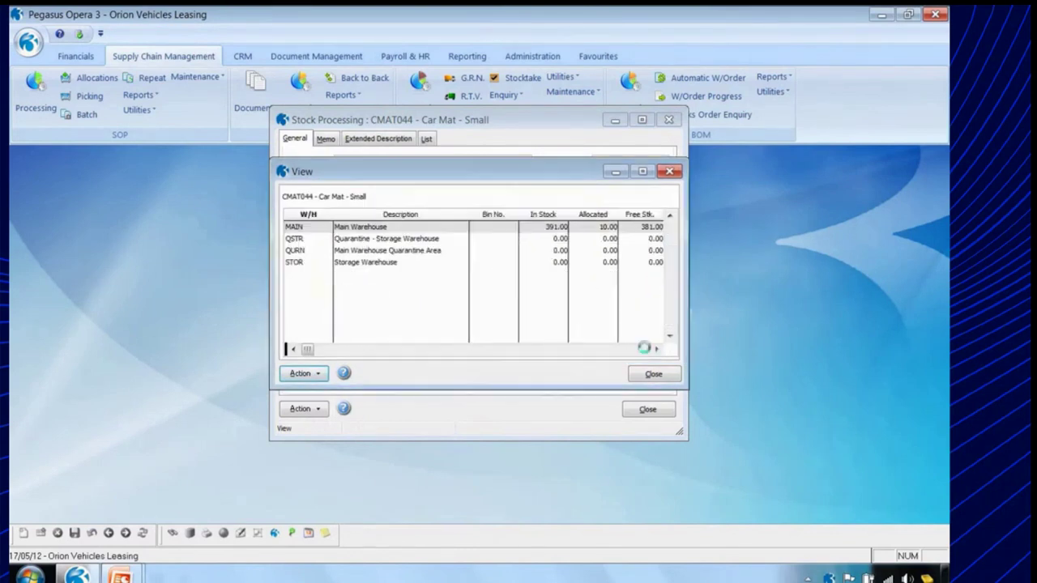
# Look at the car mat's sales order transactions for the Main Warehouse, and return to the stock record
pyautogui.click(302, 374)
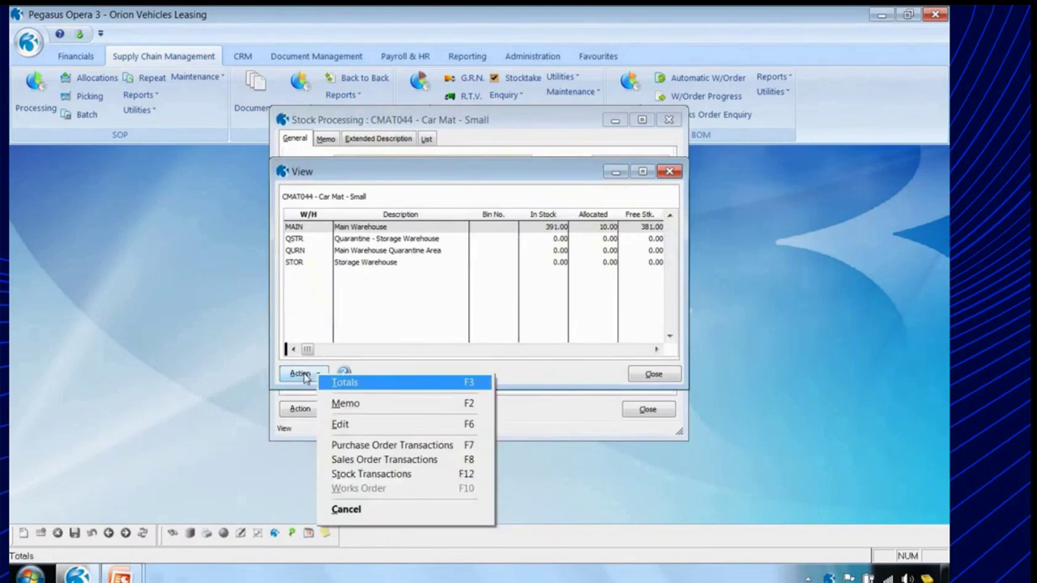
pyautogui.click(371, 460)
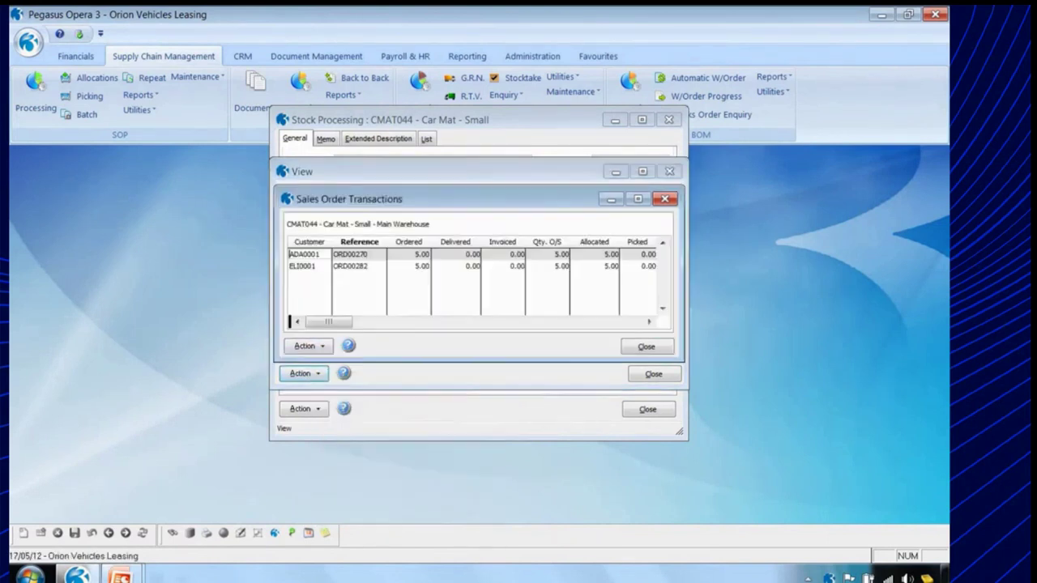
pyautogui.click(647, 346)
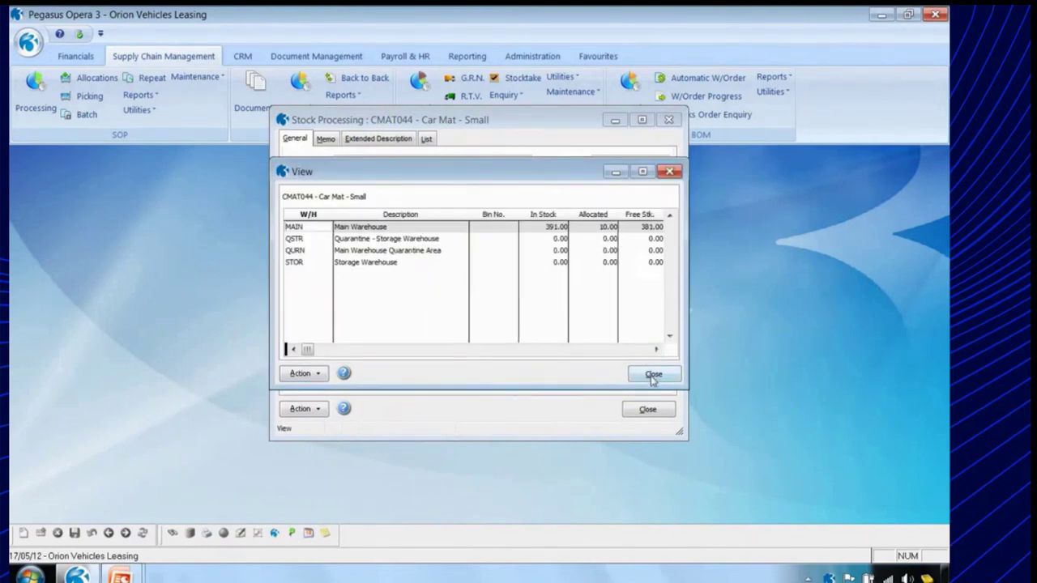
pyautogui.click(653, 375)
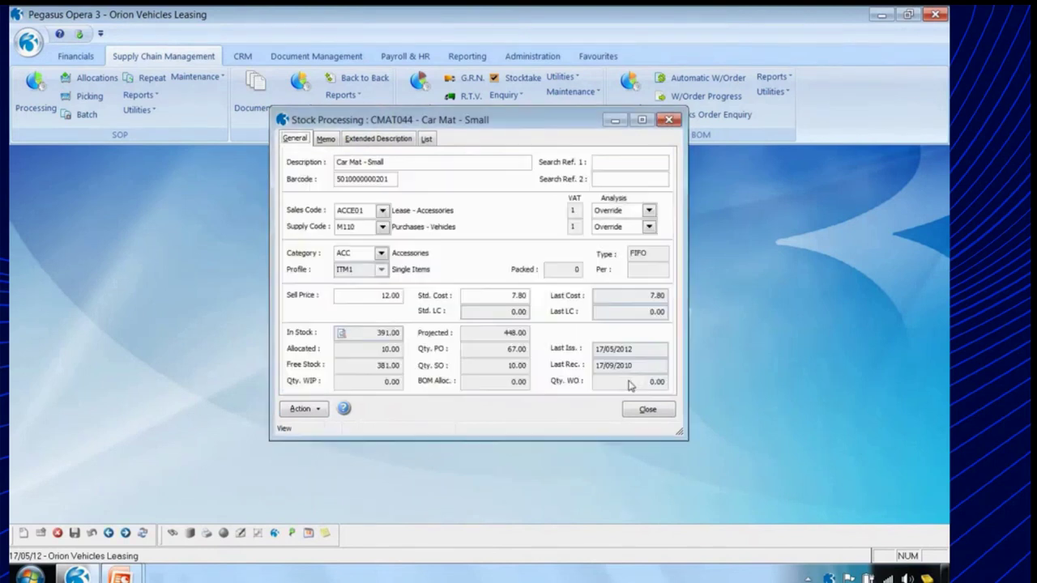
# Examine the car mat's additional options for weight, superseding and stock status, and leave them without changes
pyautogui.click(313, 409)
pyautogui.click(369, 319)
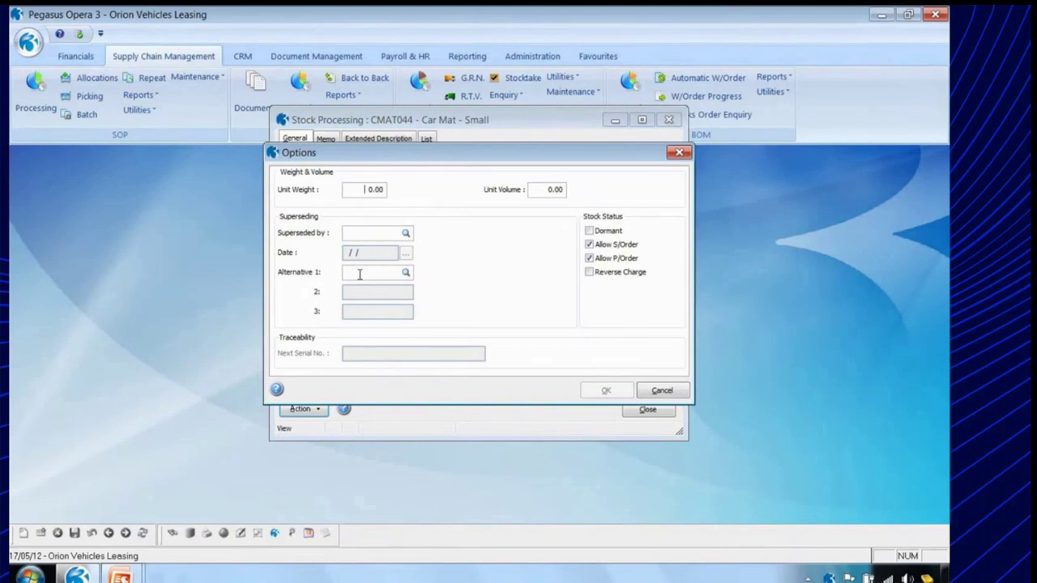
pyautogui.click(662, 390)
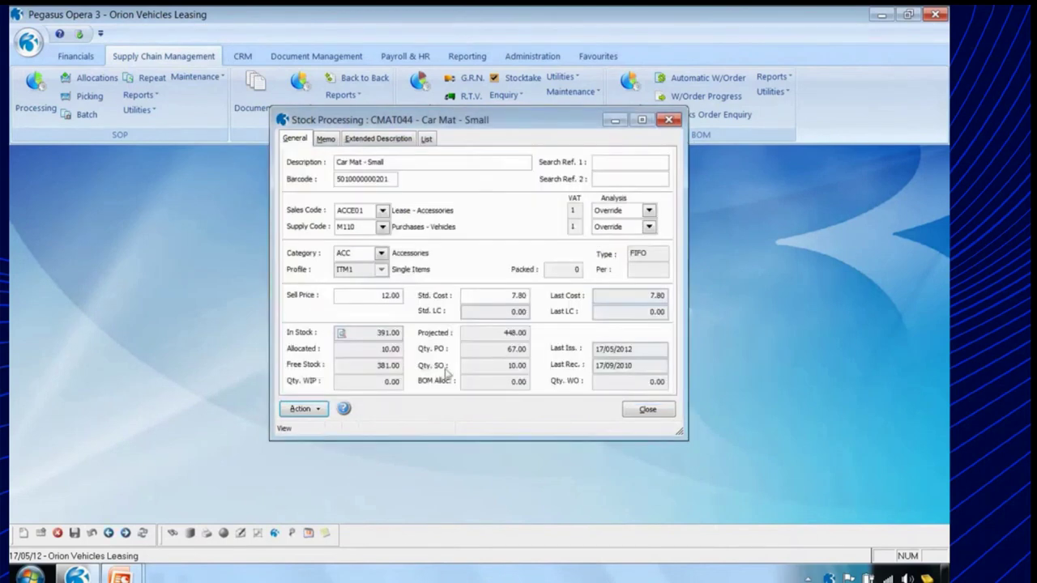
# Review the car mat's supplier records, including the details for supplier GRO0001, and close them
pyautogui.click(295, 409)
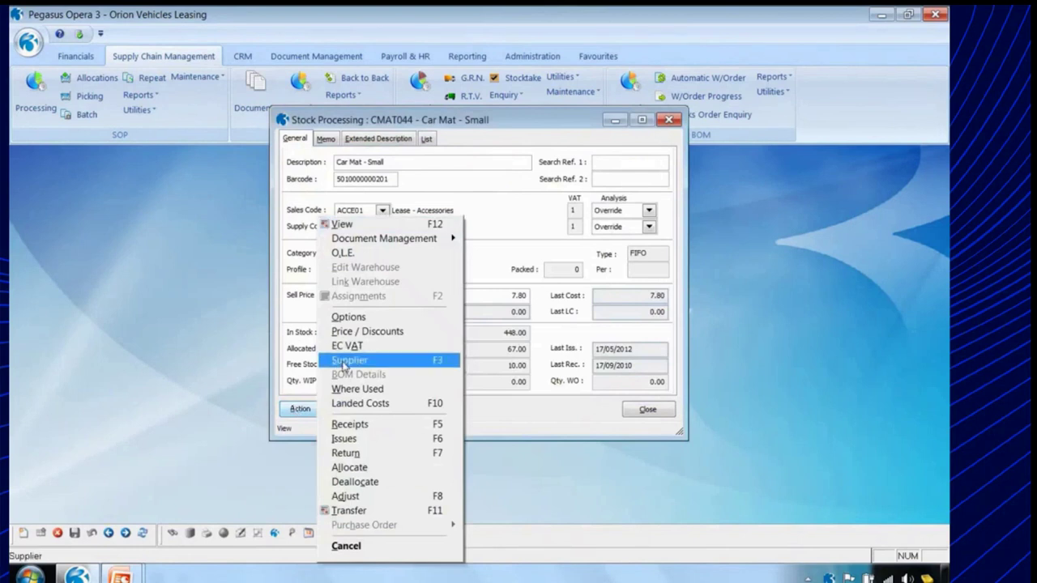
pyautogui.click(344, 366)
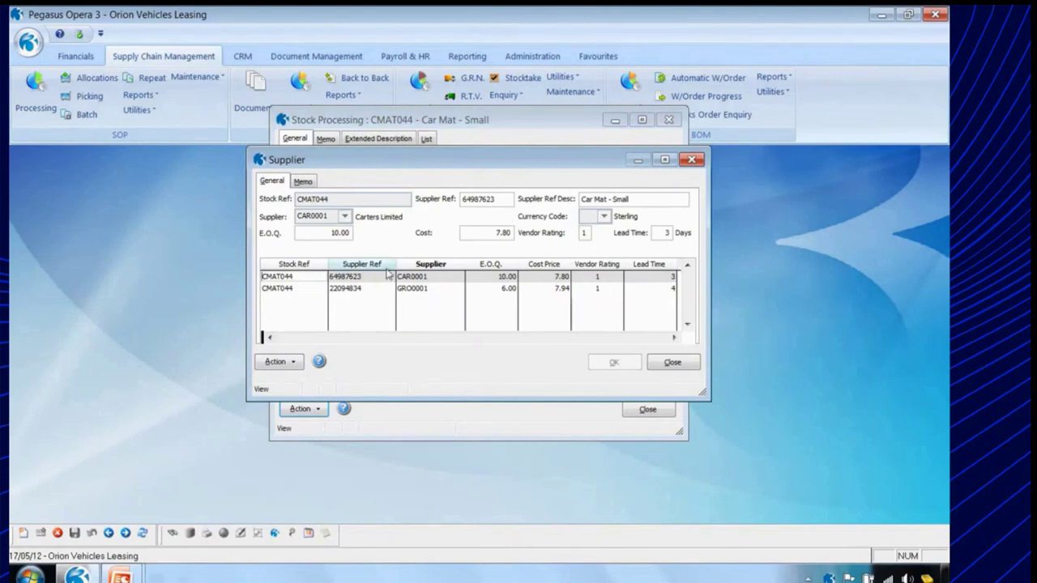
pyautogui.click(347, 289)
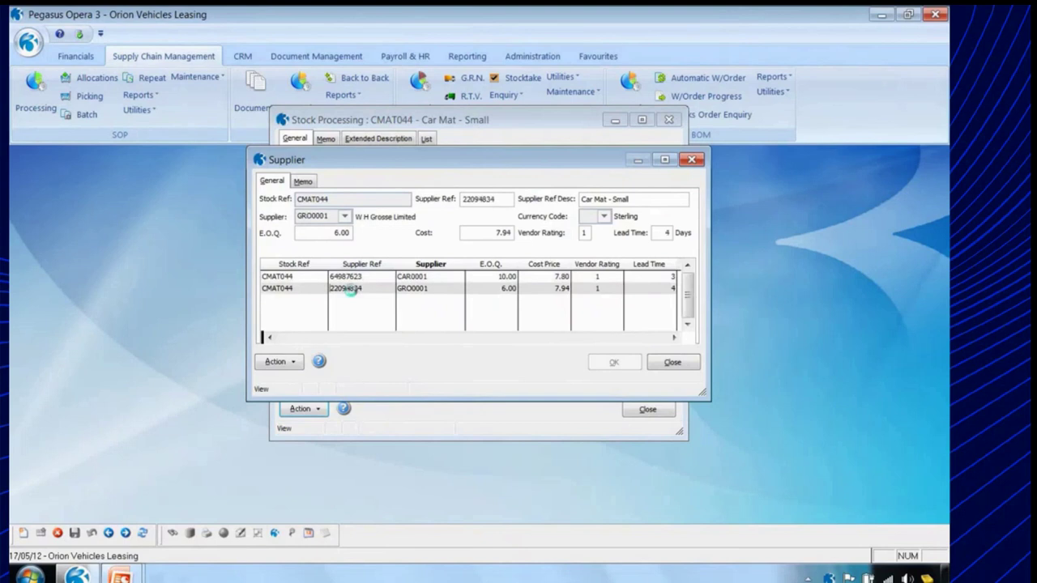
pyautogui.click(672, 363)
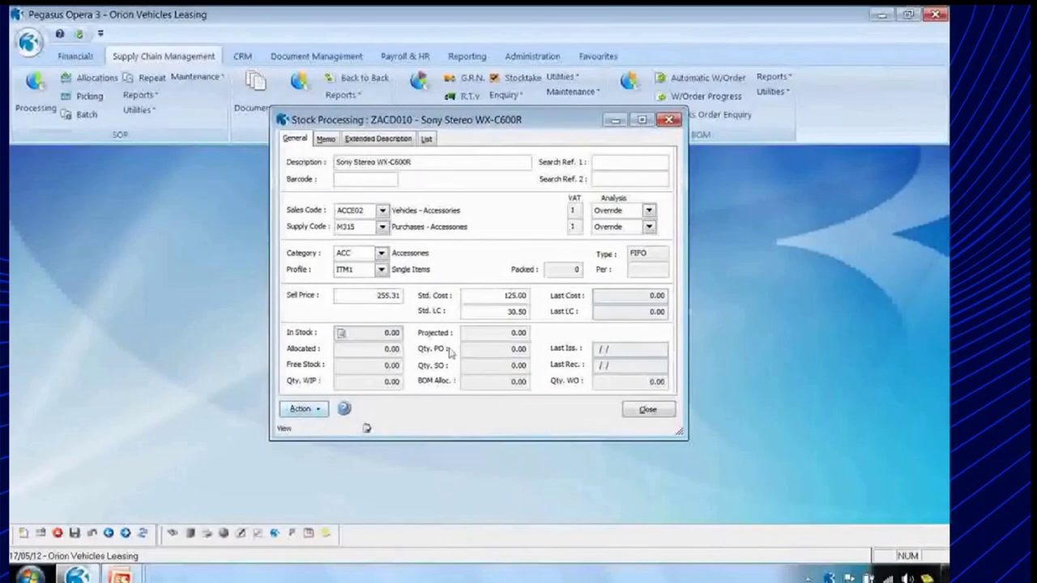
# Open the landed costs of ZACD010 - Sony Stereo WX-C600R and examine the INS and AMD cost types
pyautogui.click(301, 408)
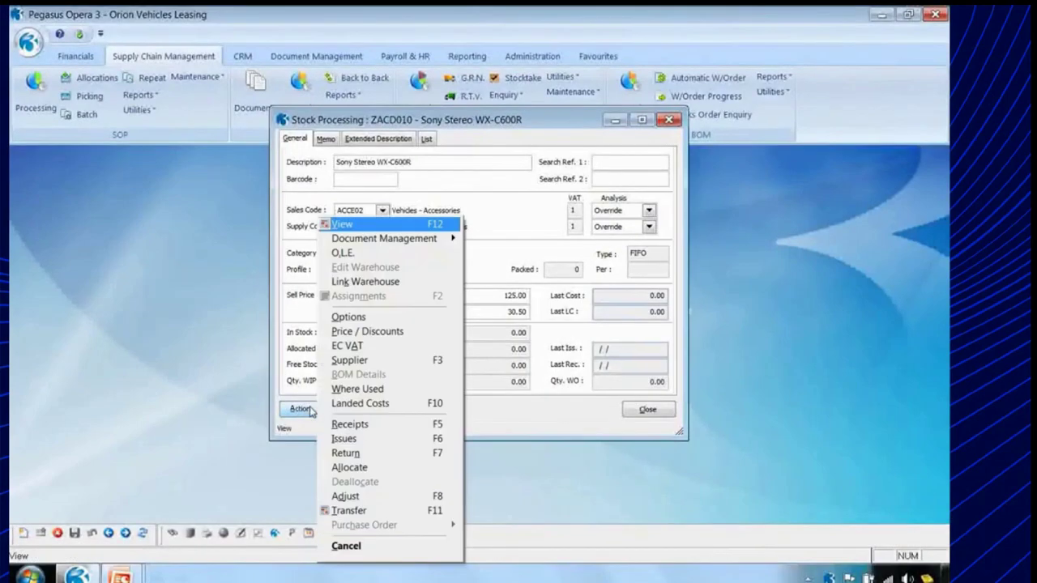
pyautogui.click(391, 405)
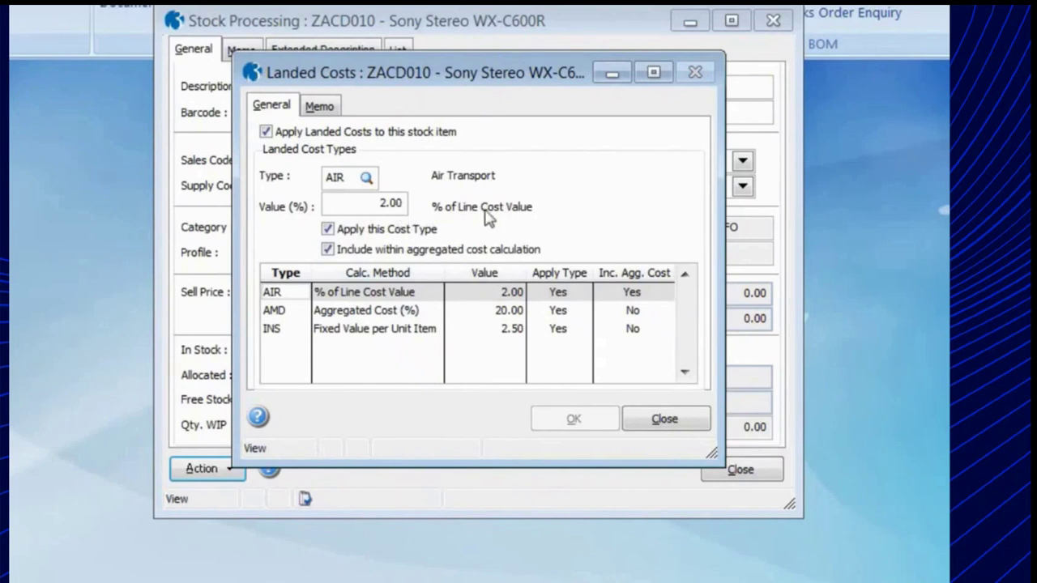
pyautogui.click(386, 331)
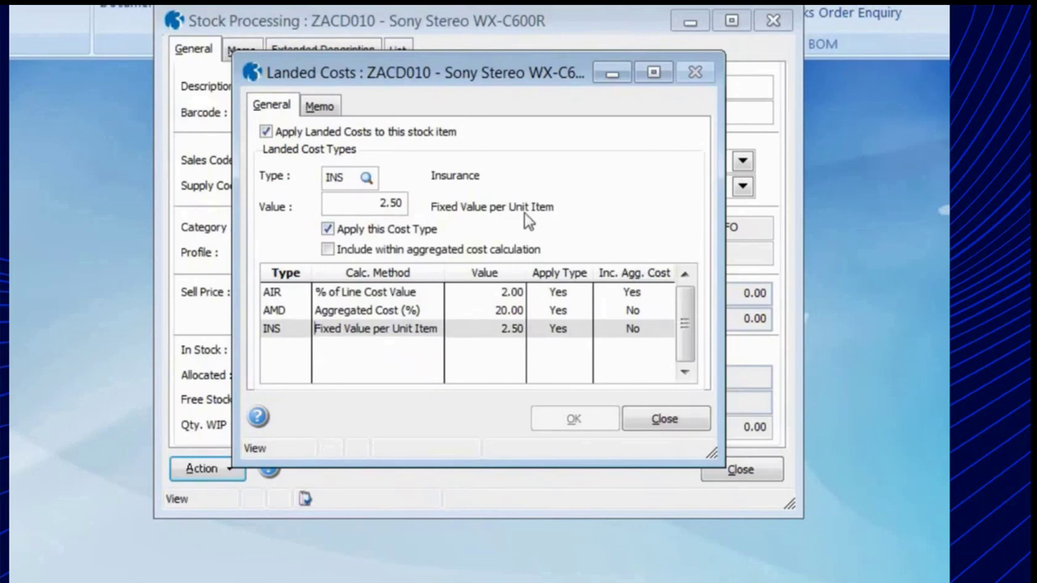
pyautogui.click(367, 314)
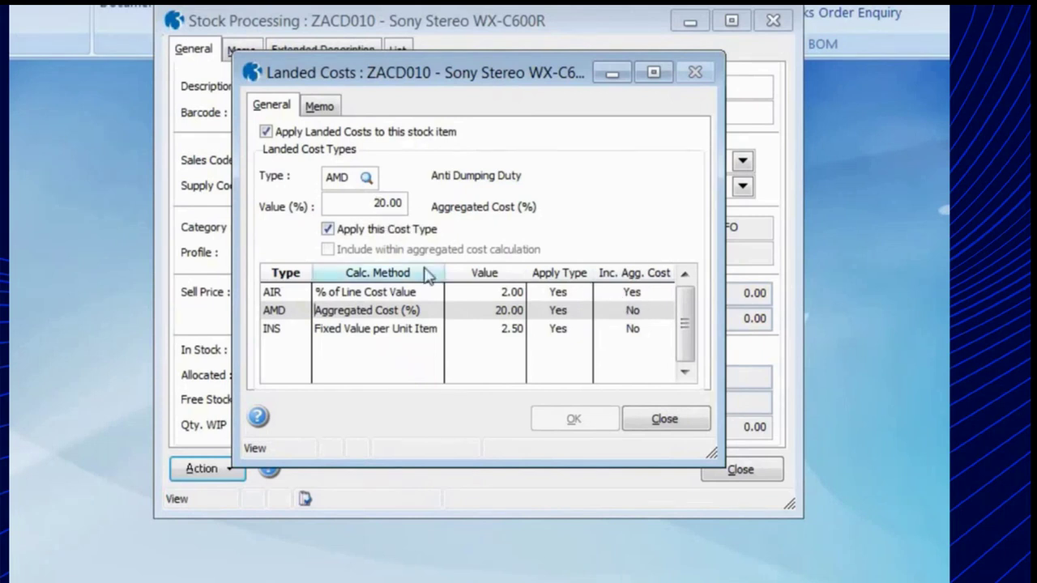
# Leave the landed costs, review the Sony stereo's standard cost and standard landed cost, and close the stock record
pyautogui.click(664, 420)
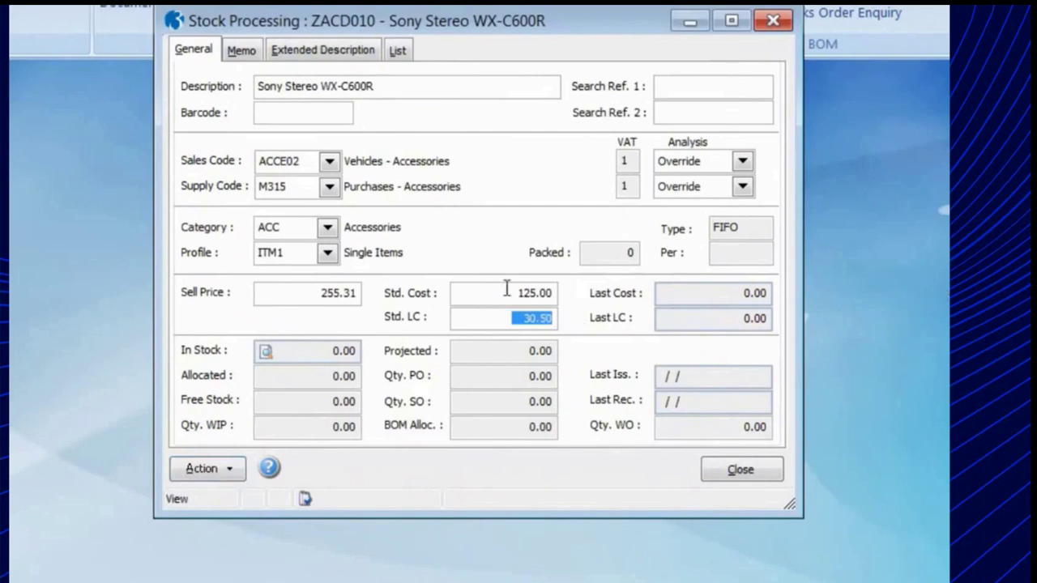
pyautogui.moveTo(508, 292); pyautogui.dragTo(582, 293)
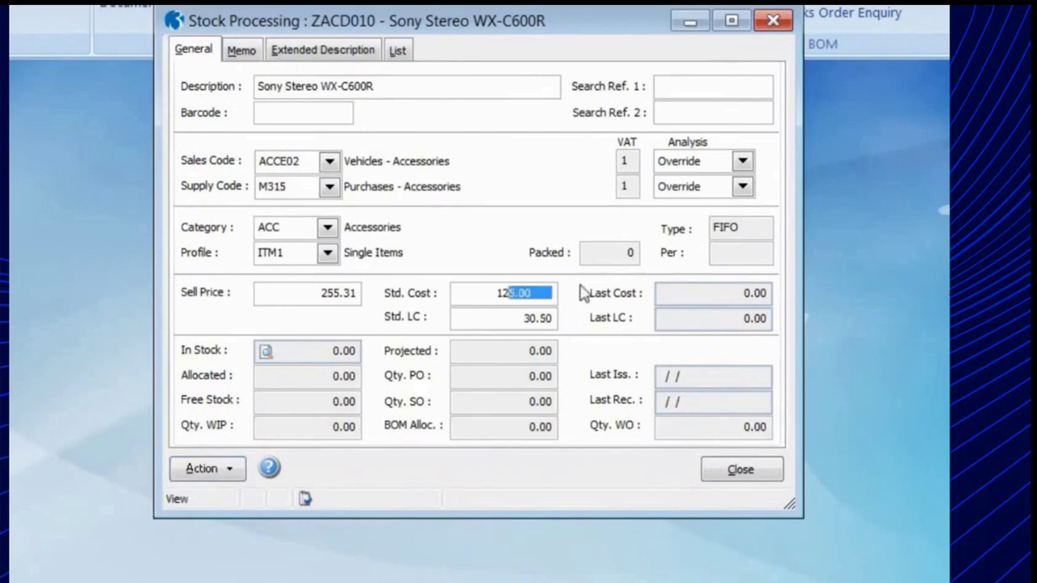
pyautogui.doubleClick(491, 292)
pyautogui.click(514, 322)
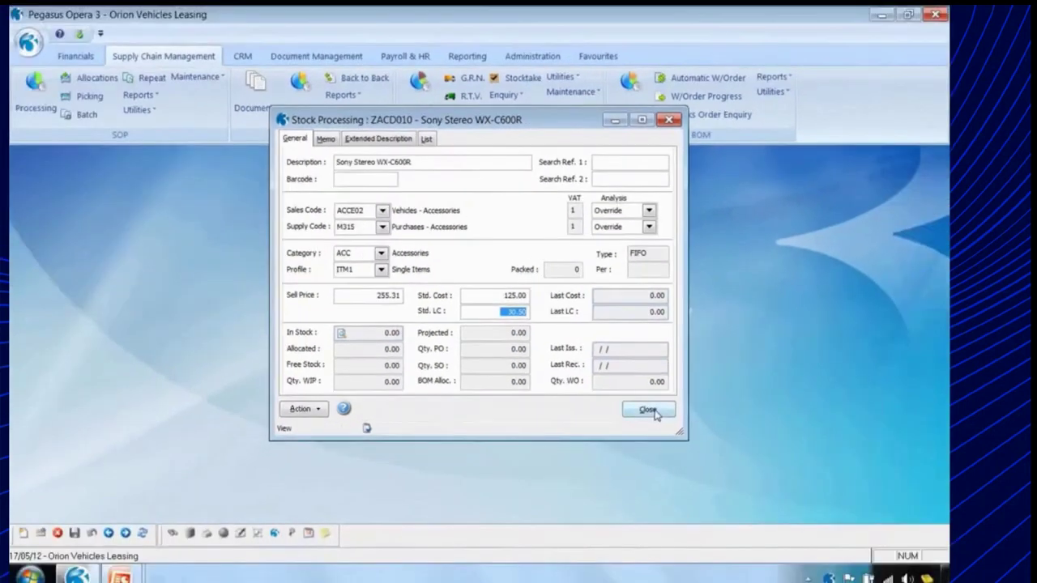
pyautogui.click(648, 410)
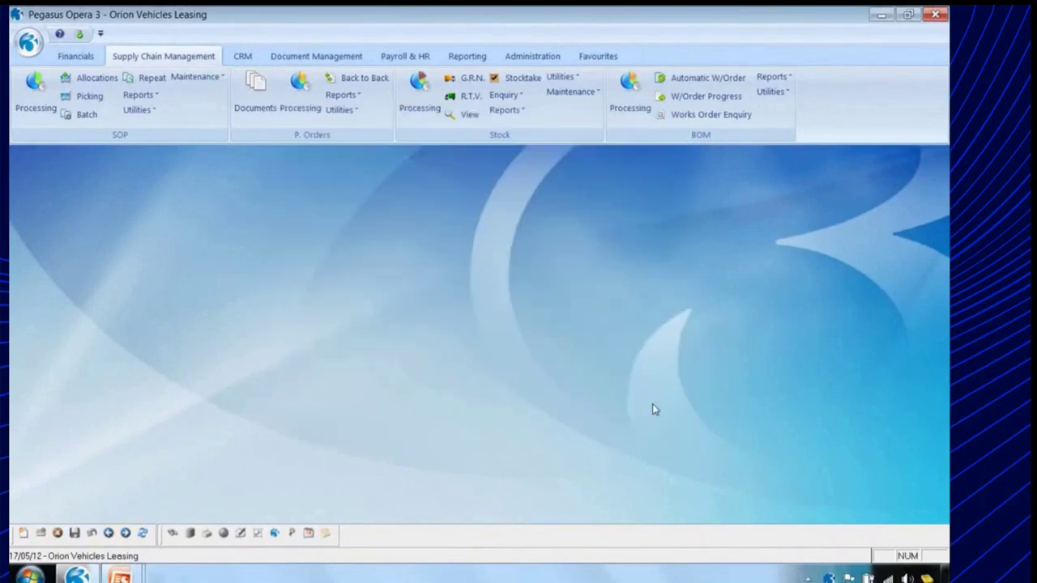
# Examine the Price list, Warehouse and Supplier file options of Global Price Changes, and leave without applying any change
pyautogui.click(577, 79)
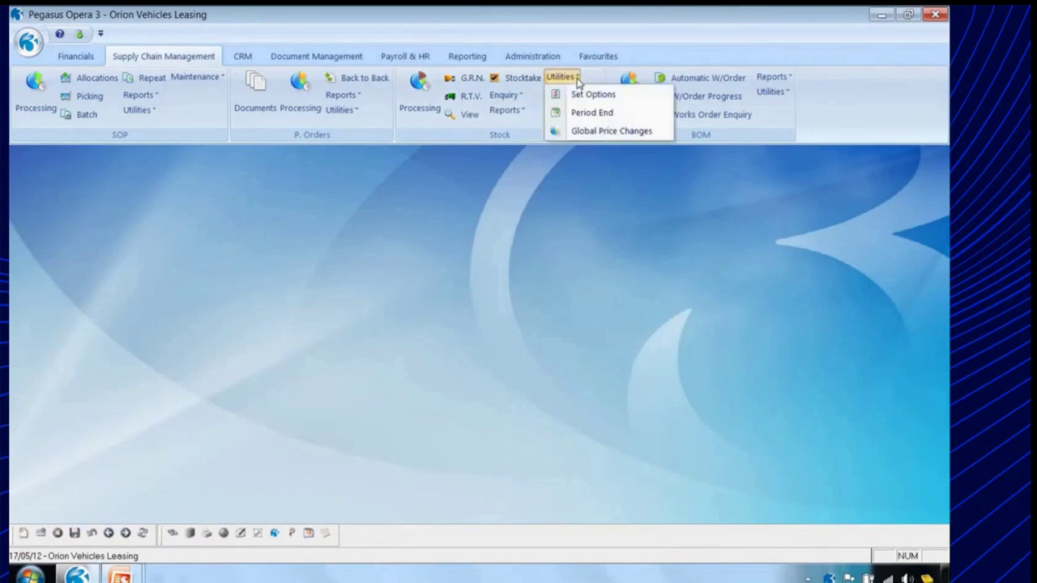
pyautogui.click(589, 131)
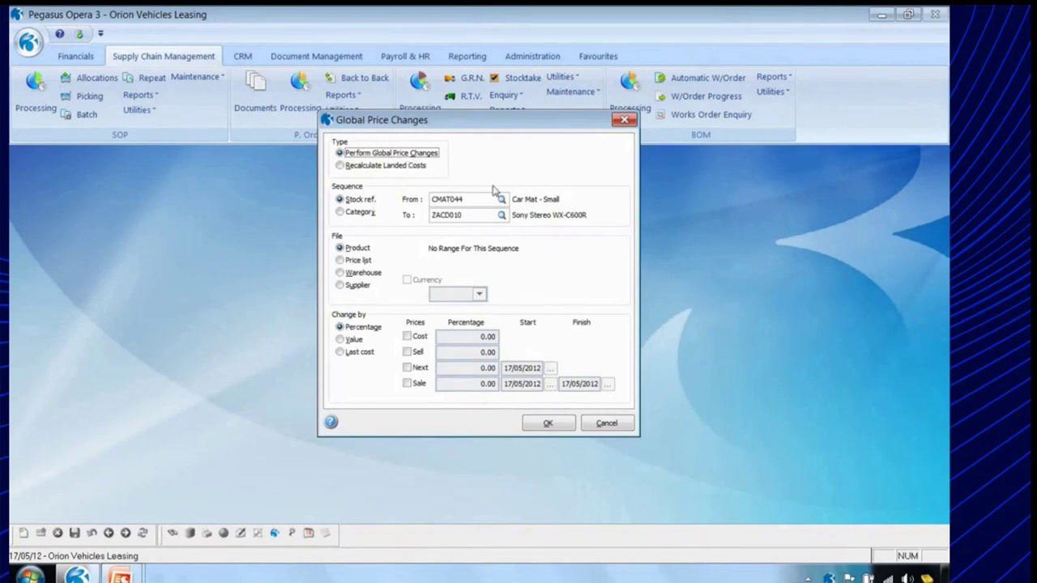
pyautogui.click(341, 260)
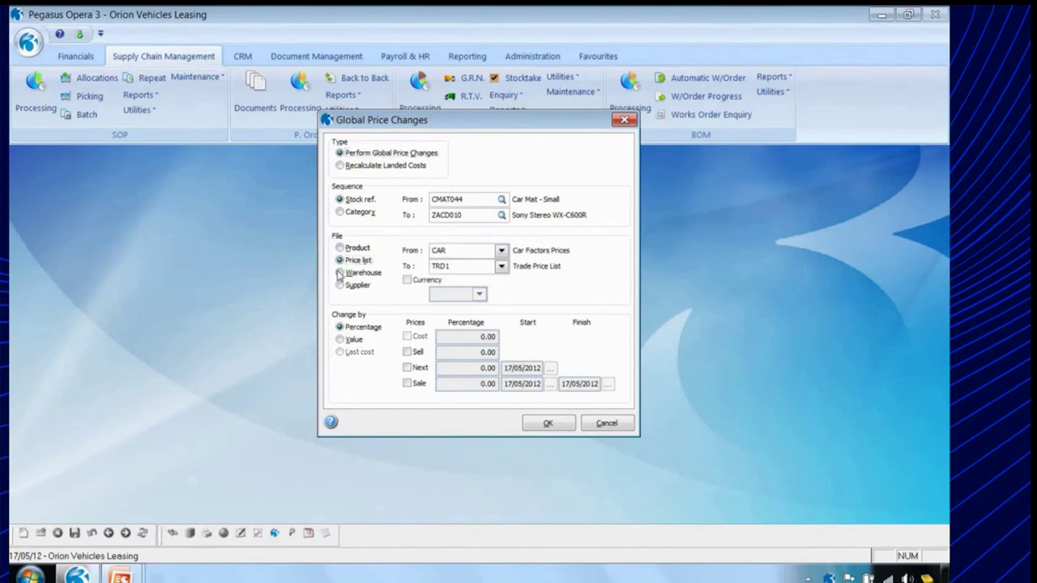
pyautogui.click(341, 273)
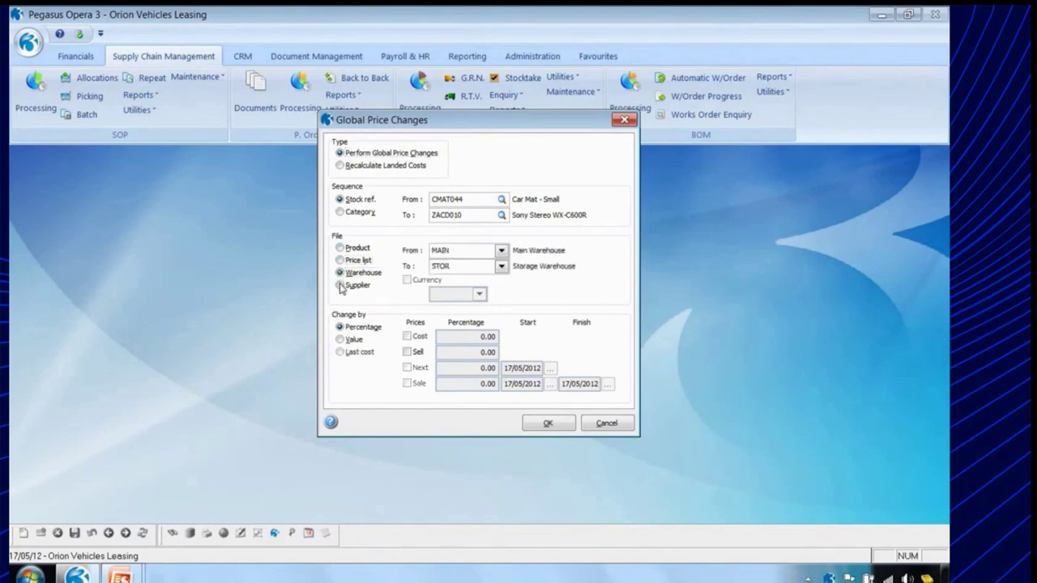
pyautogui.click(340, 286)
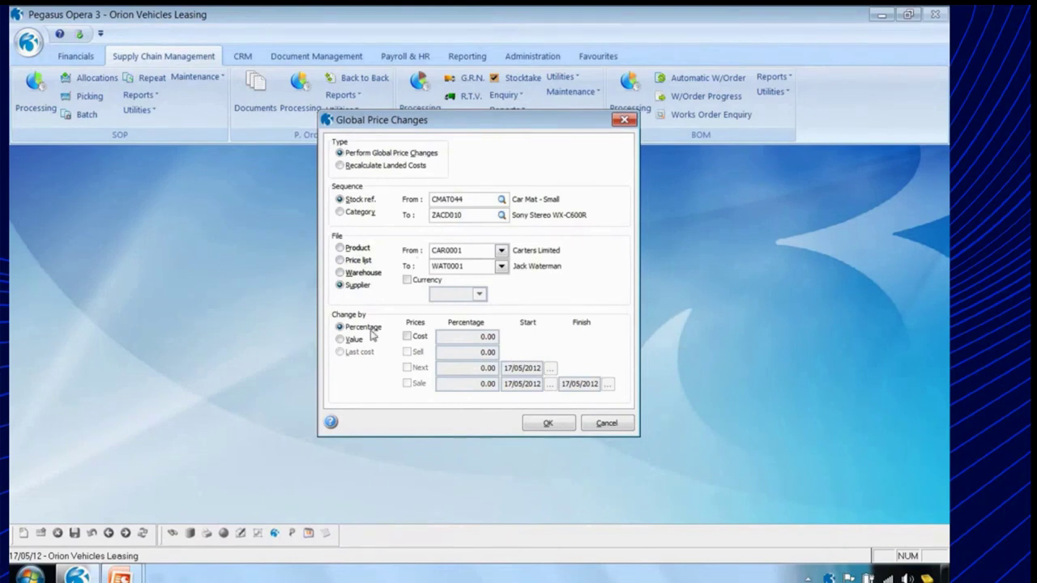
pyautogui.click(601, 424)
# Look at the stock movement actions available for CMAT044 - Car Mat - Small, and close the stock record
pyautogui.click(420, 96)
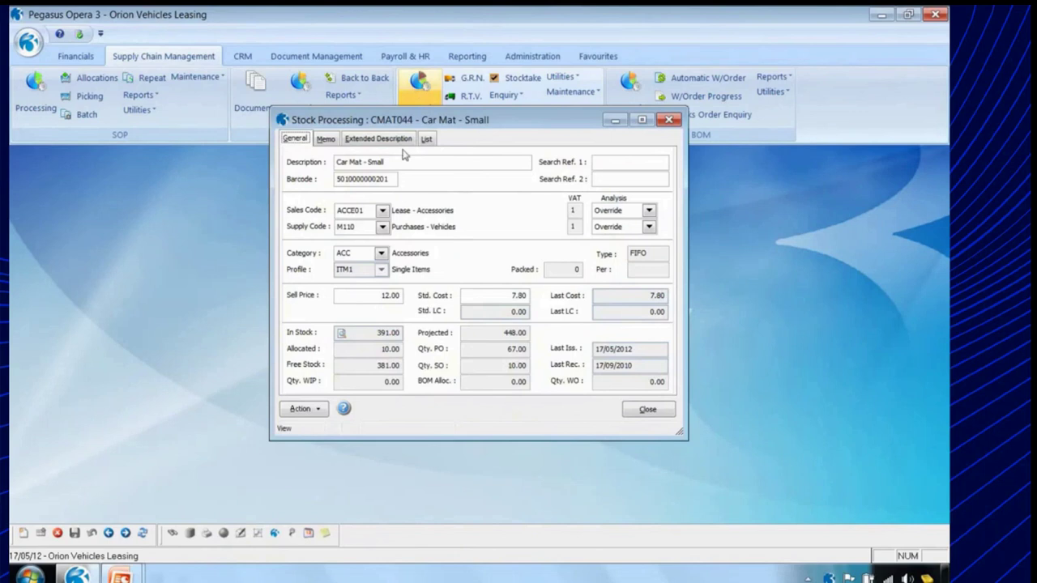
pyautogui.click(316, 411)
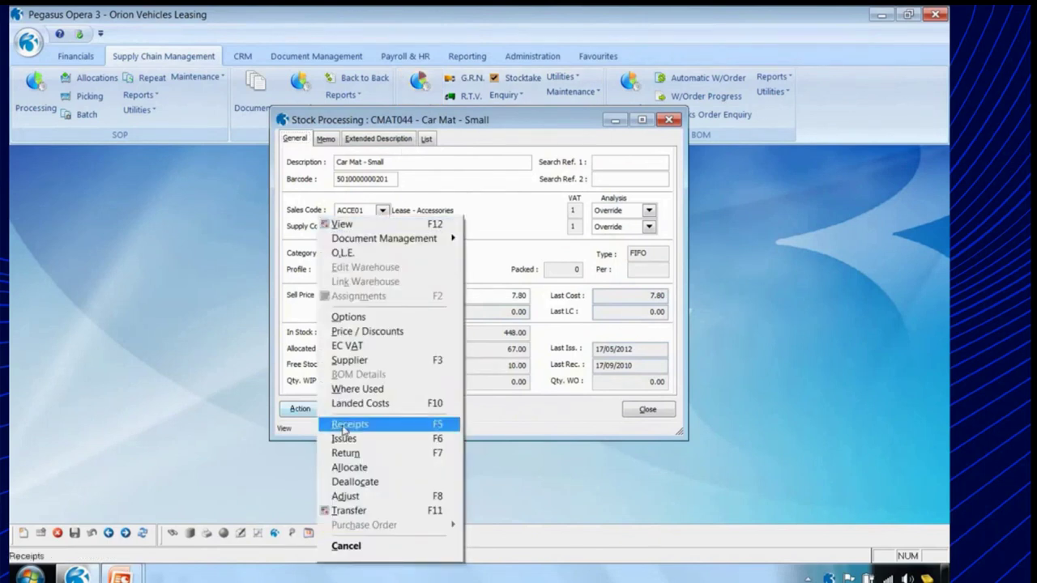
pyautogui.click(640, 410)
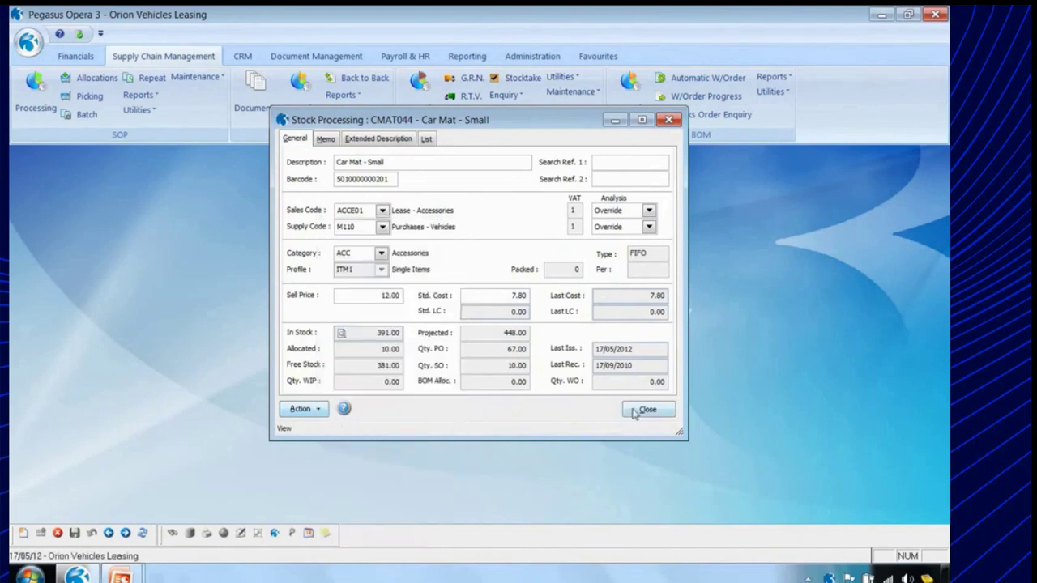
pyautogui.click(646, 409)
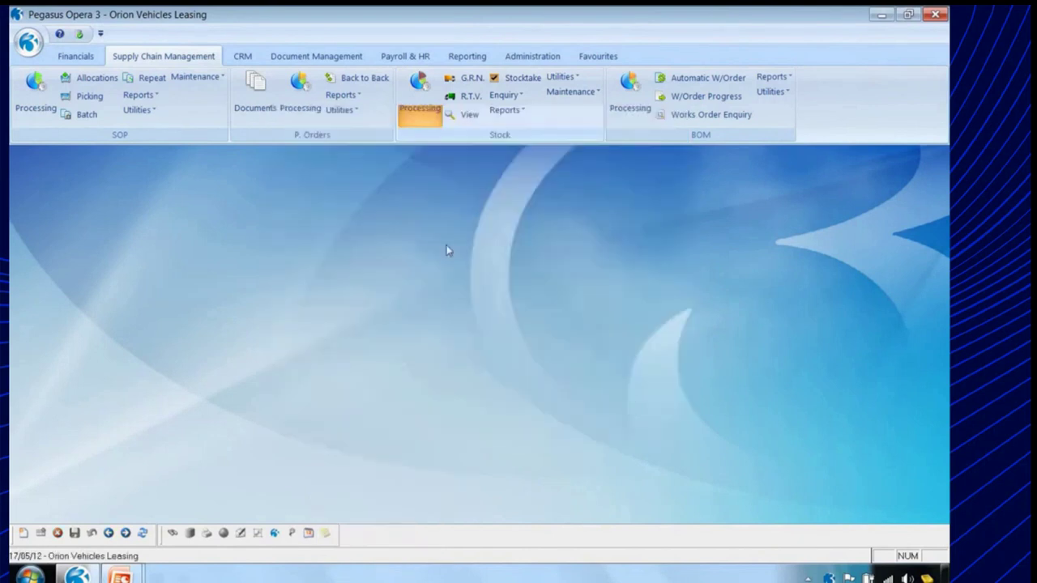
# Display the outstanding goods received notes and start a new stock G.R.N. with delivery reference DN1001
pyautogui.click(469, 81)
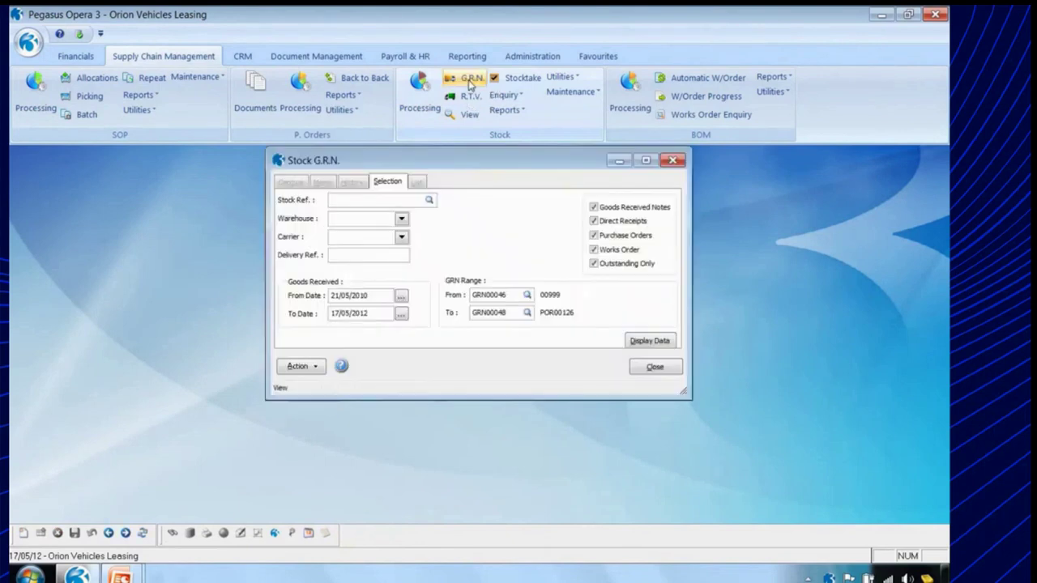
pyautogui.click(644, 341)
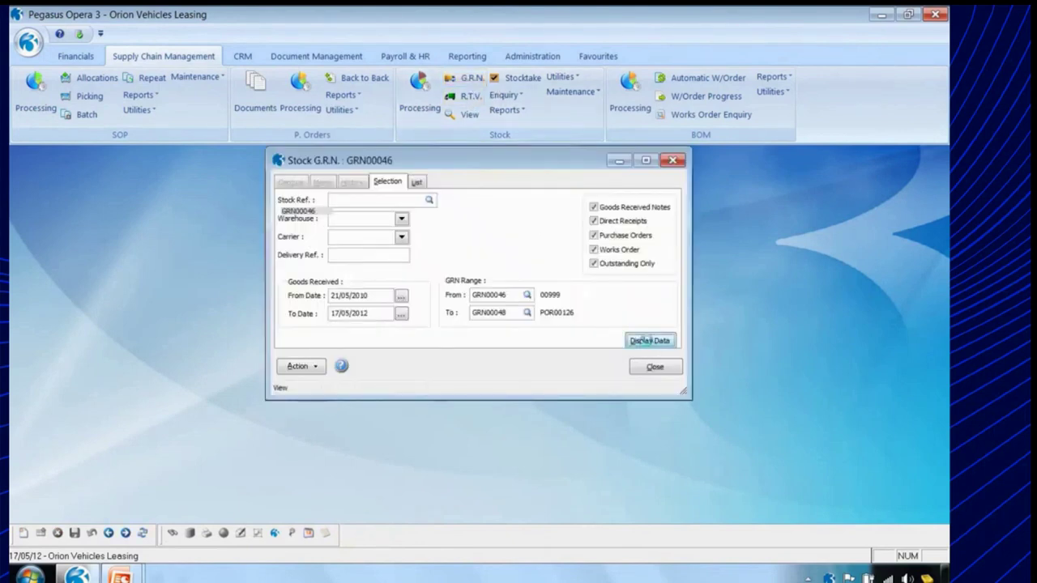
pyautogui.click(23, 533)
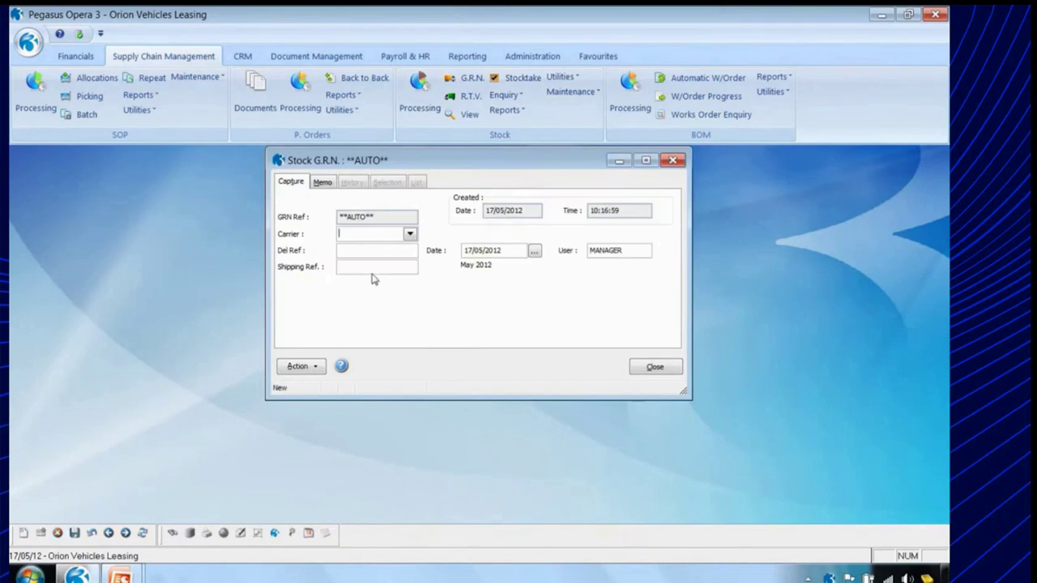
pyautogui.click(355, 250)
pyautogui.write('DN1001')
# Open the new goods received note's details without picking from purchase orders, and discard the whole note
pyautogui.click(317, 371)
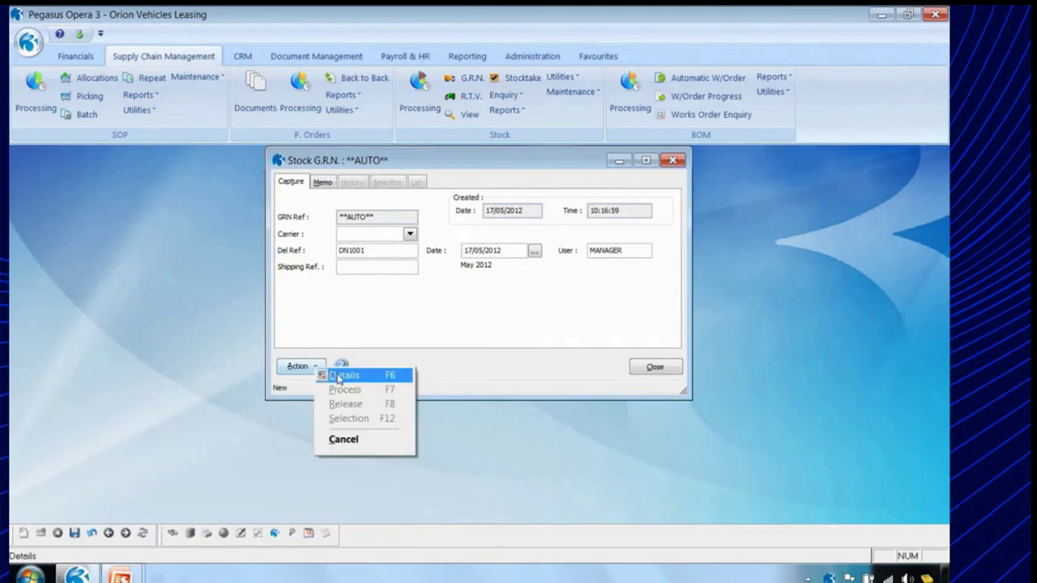
pyautogui.click(339, 376)
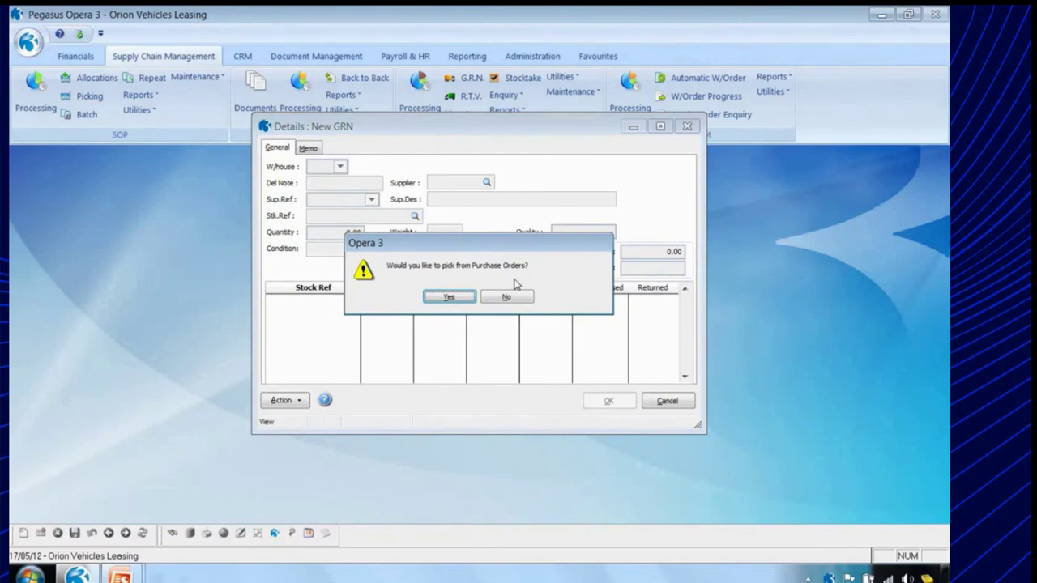
pyautogui.click(506, 297)
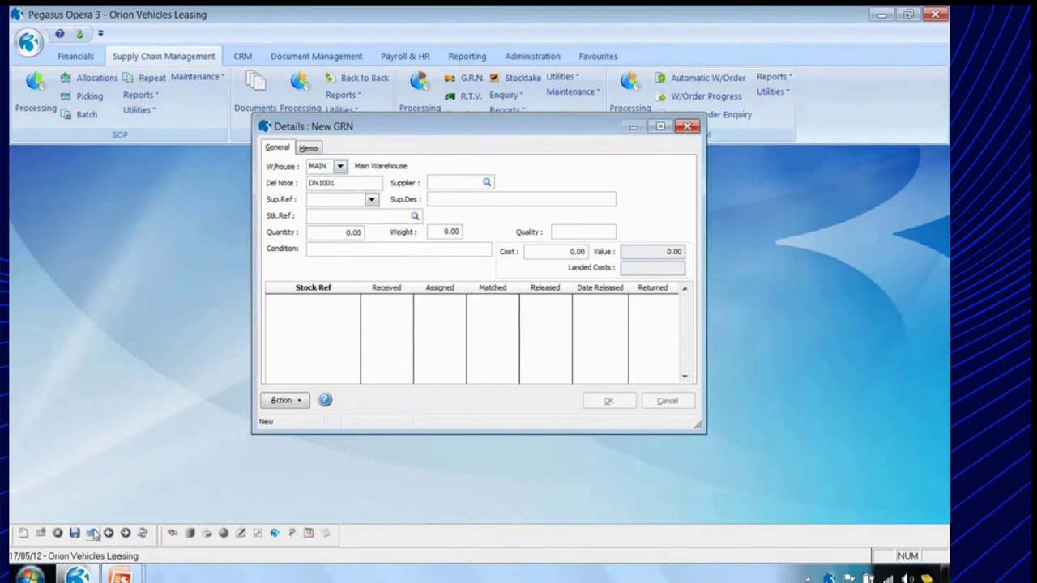
pyautogui.click(666, 400)
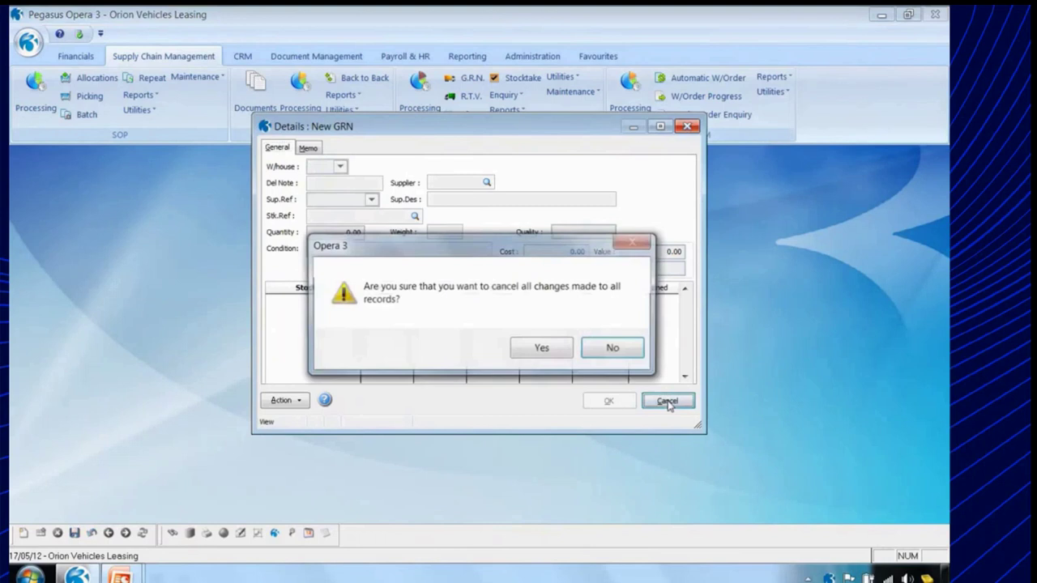
pyautogui.click(557, 351)
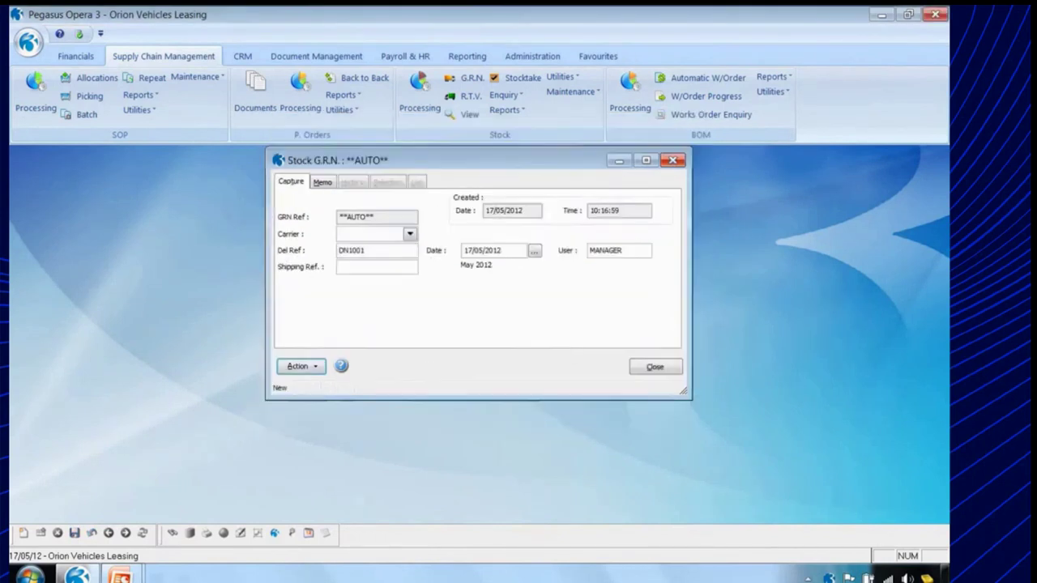
pyautogui.click(636, 369)
pyautogui.click(516, 351)
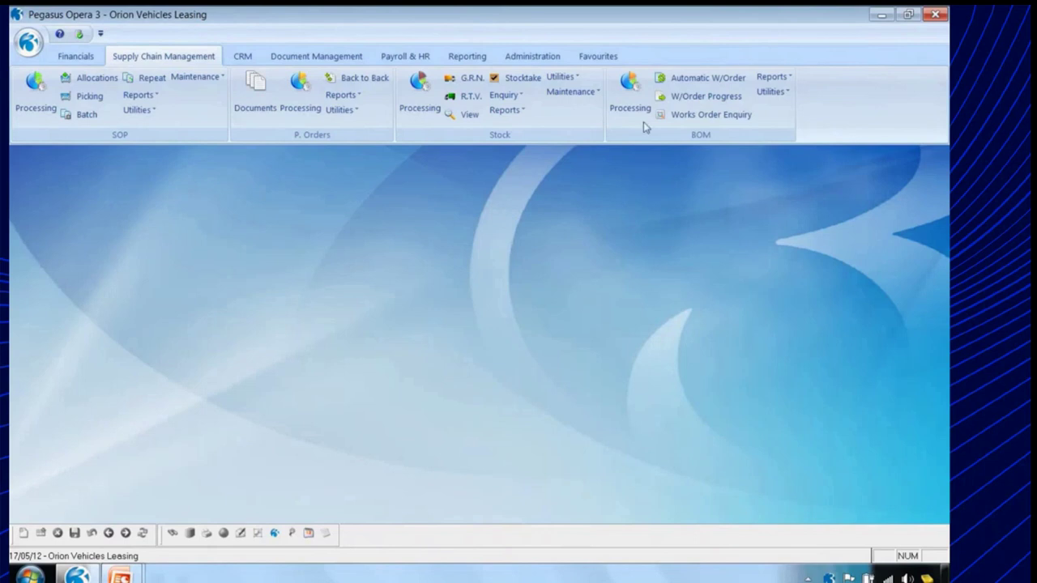
# Open BOM Processing and review the actions available for ENTPACK01 - Entertainment Package - With Phone
pyautogui.click(637, 98)
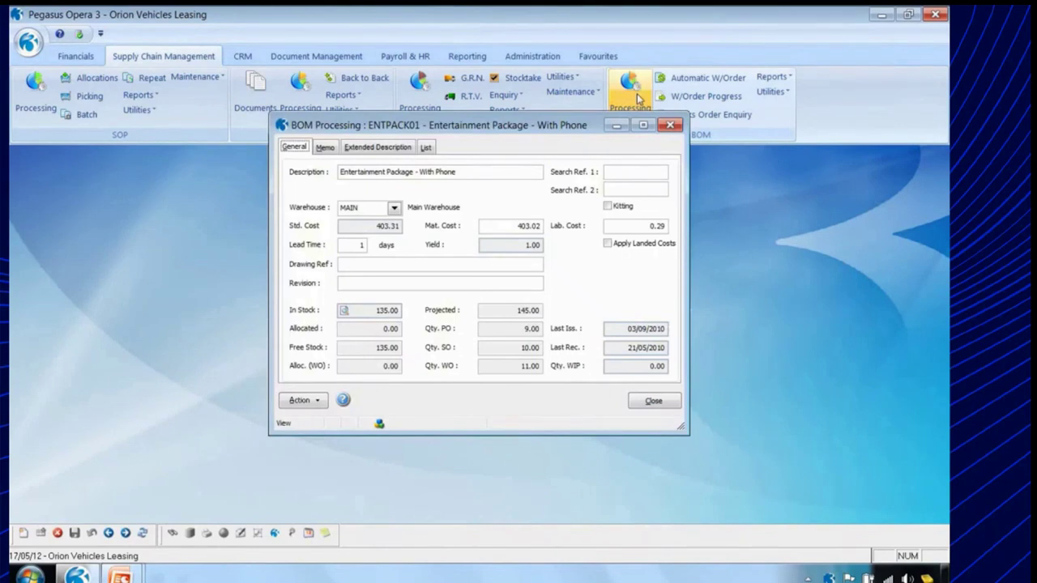
pyautogui.click(314, 402)
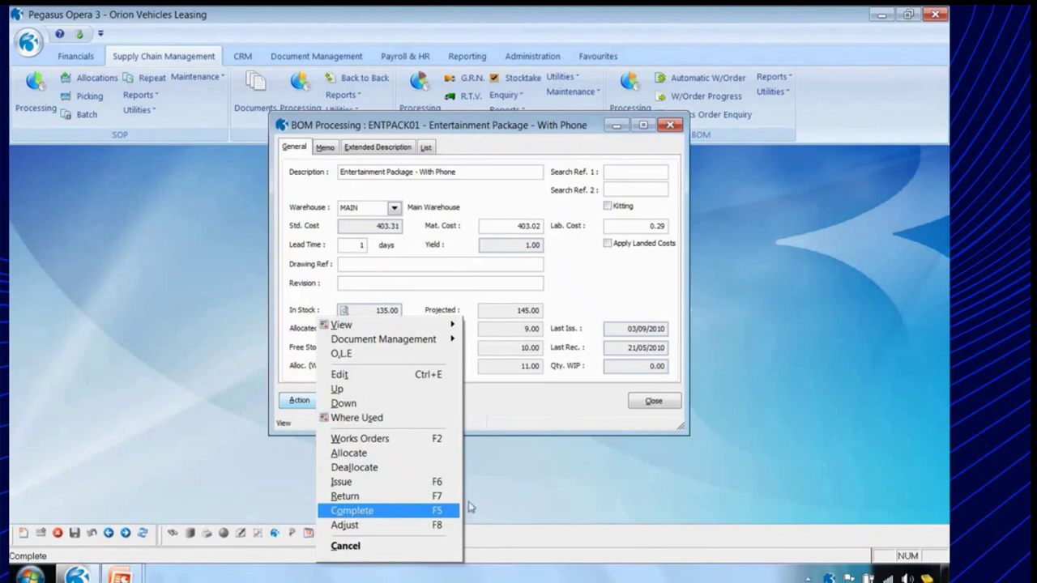
pyautogui.click(497, 494)
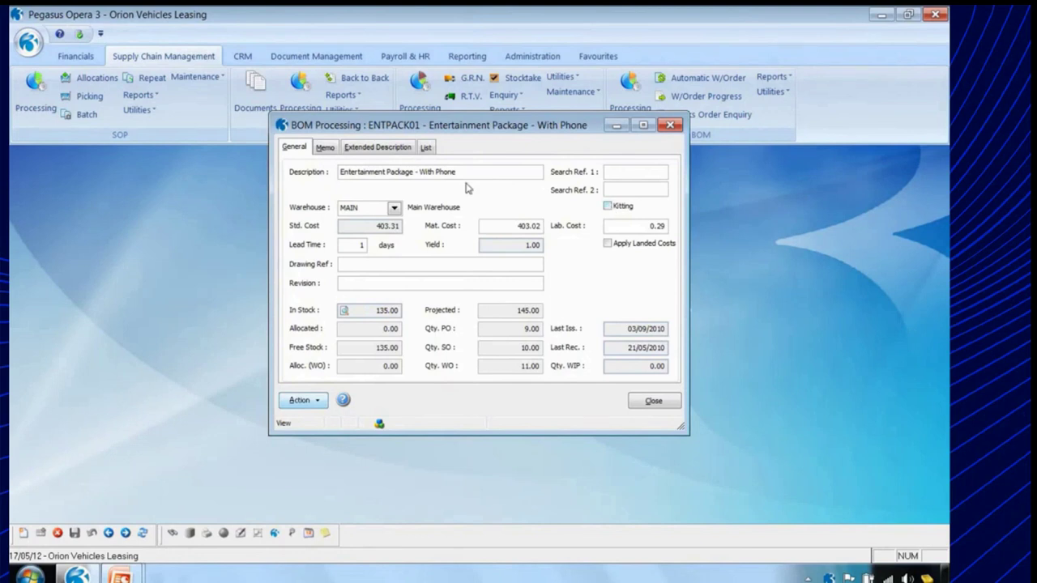
# Open the BOM record RAP100 - Roadside Assist Pack and view its assembly components
pyautogui.click(427, 149)
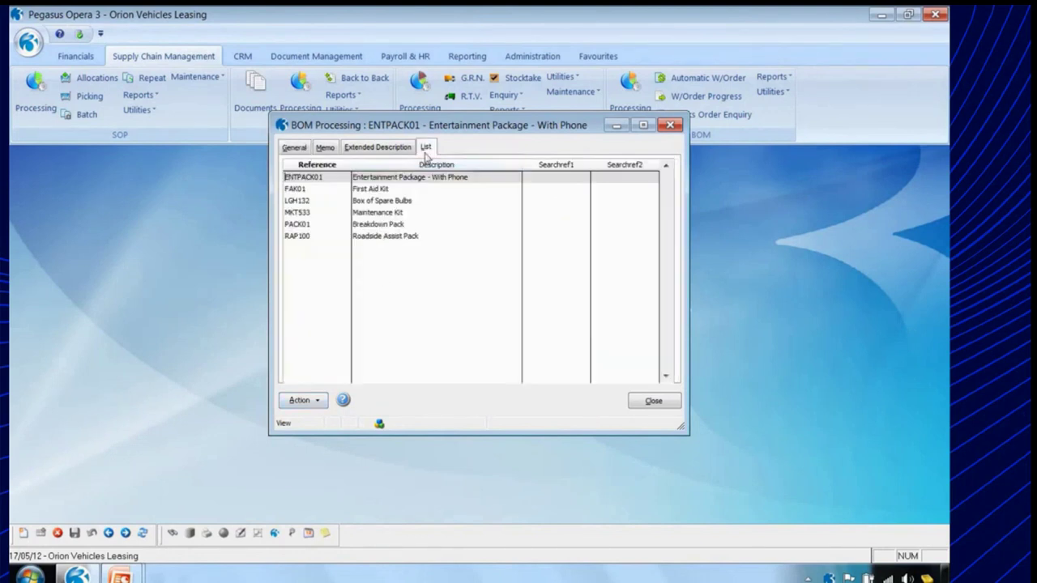
pyautogui.doubleClick(305, 237)
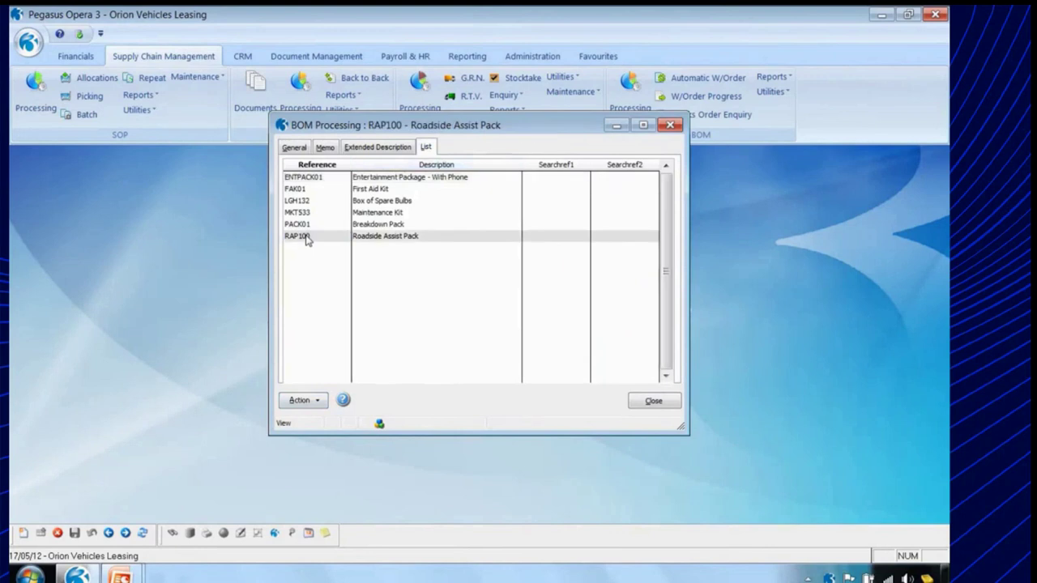
pyautogui.click(312, 401)
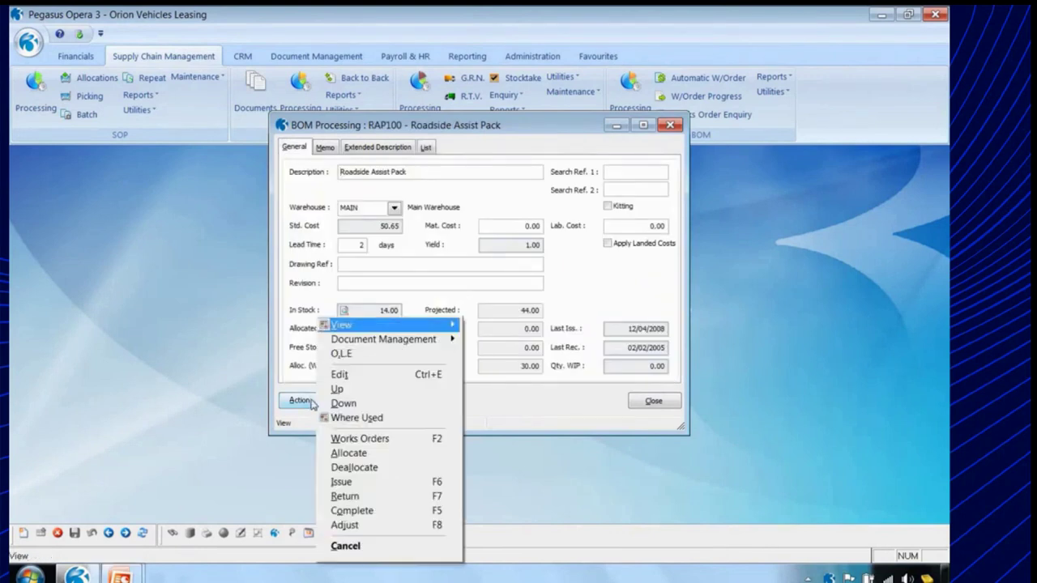
pyautogui.moveTo(328, 325)
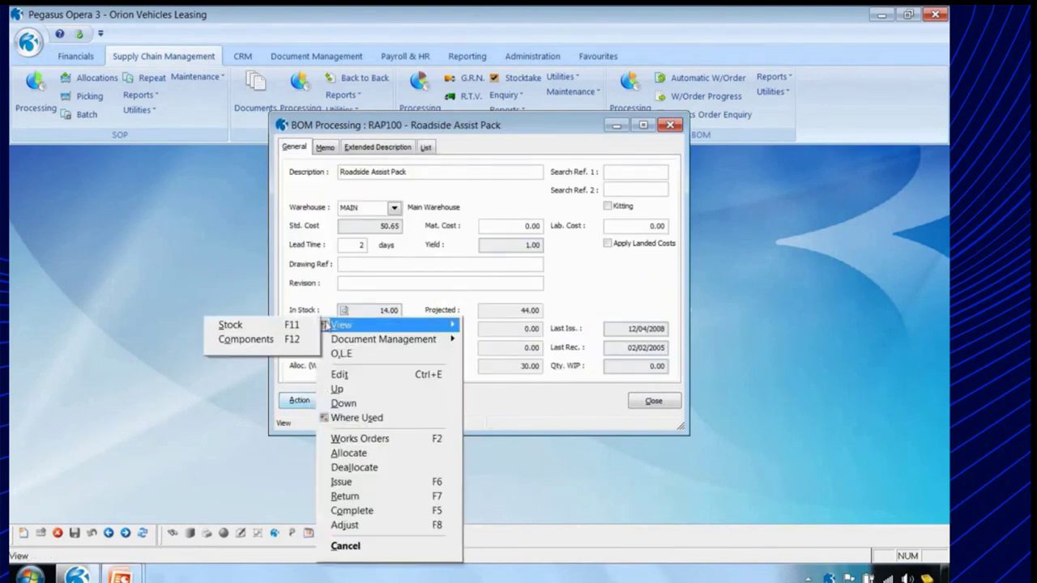
pyautogui.click(274, 339)
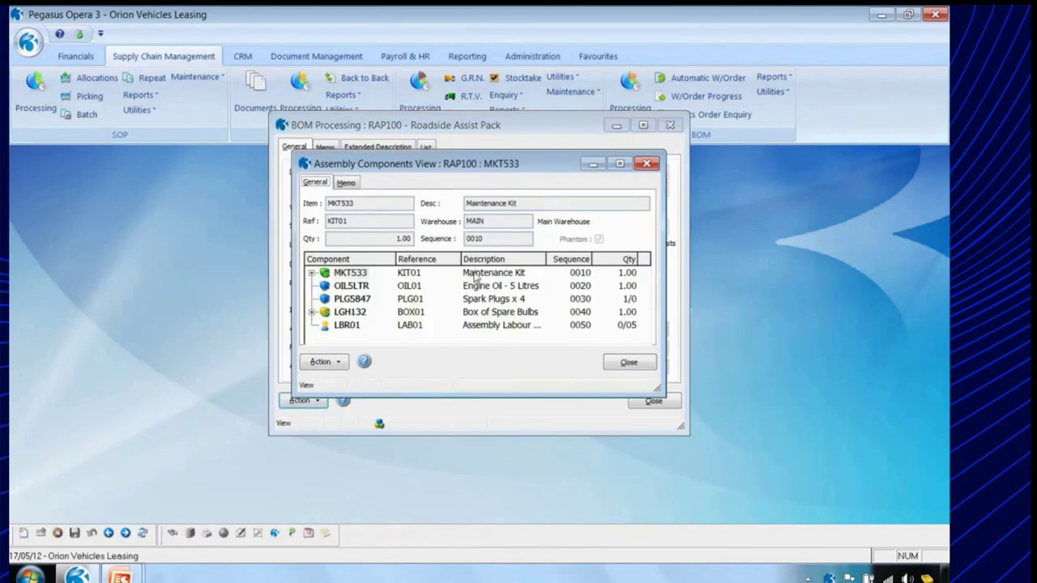
# Expand the Maintenance Kit sub-assembly MKT533 to examine its components, and collapse it again
pyautogui.click(312, 274)
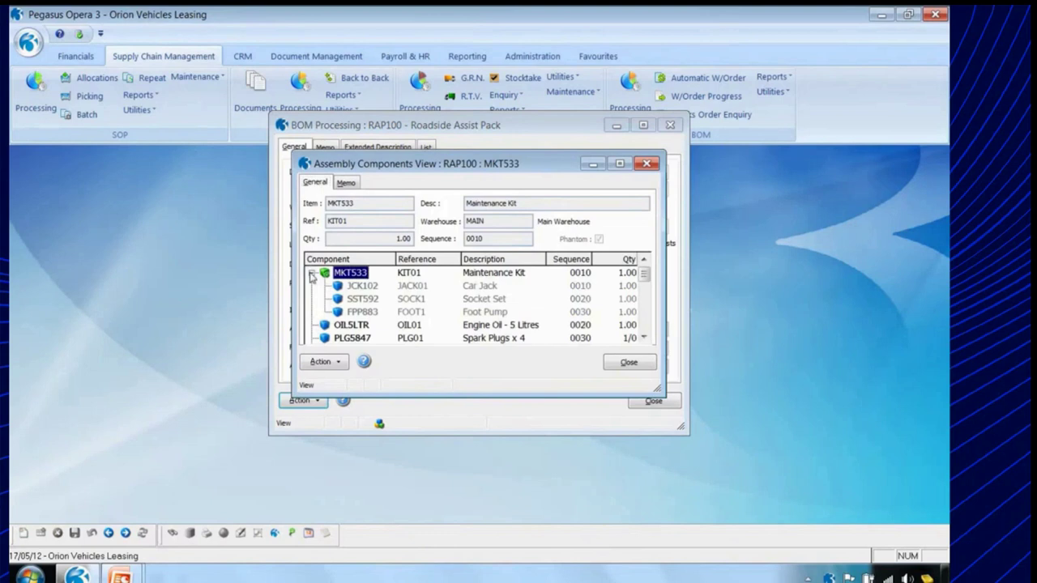
pyautogui.click(351, 287)
pyautogui.click(361, 312)
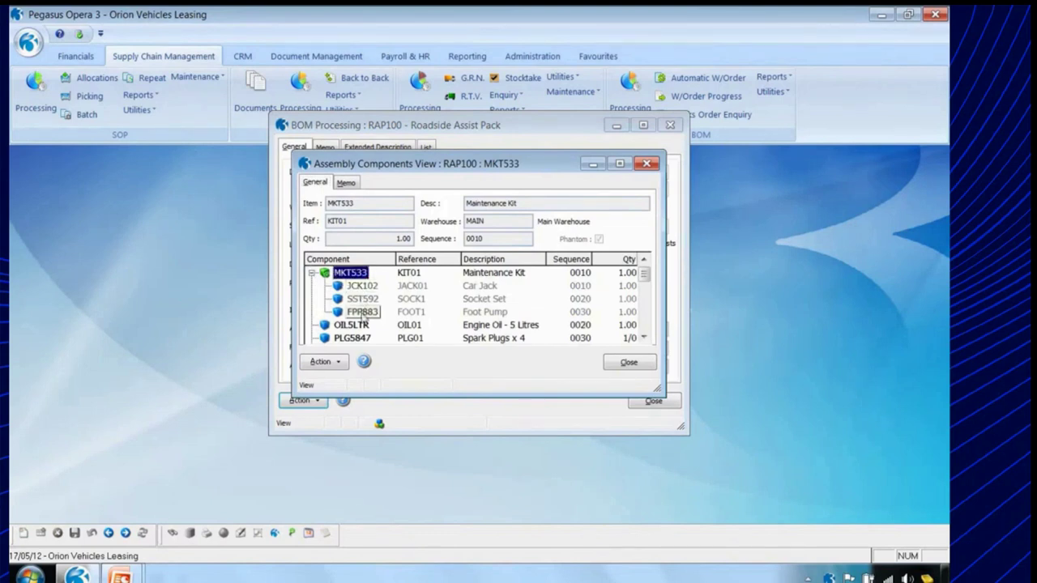
pyautogui.click(312, 273)
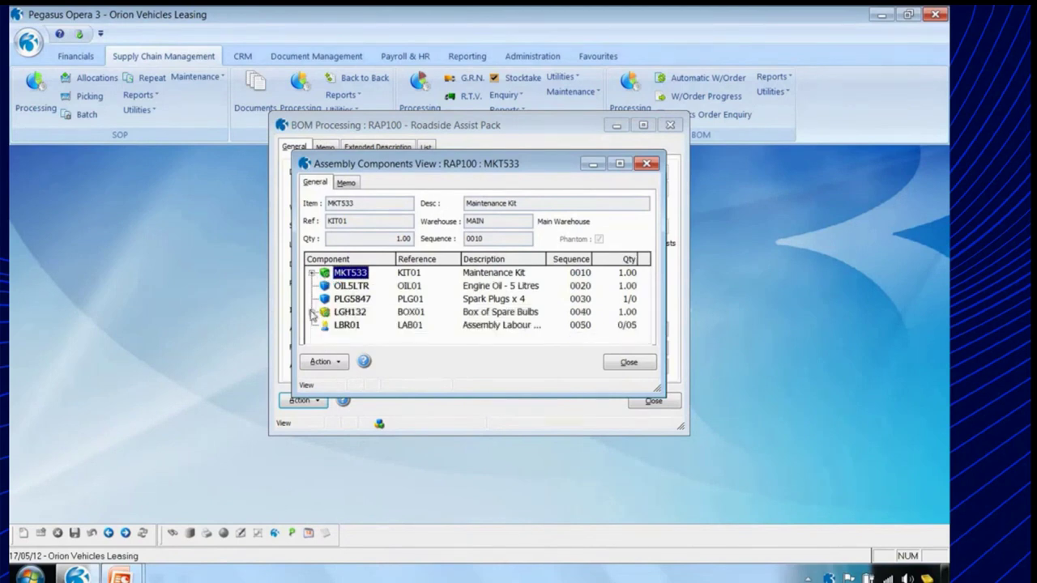
# Expand the Box of Spare Bulbs sub-assembly LGH132 and look through its components down to the end of the structure
pyautogui.click(313, 312)
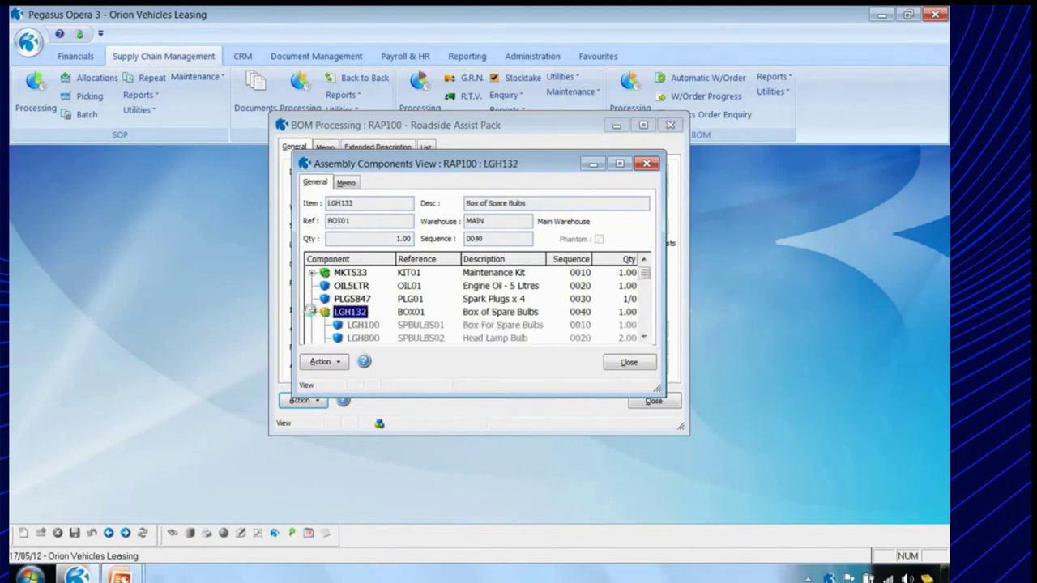
pyautogui.click(645, 338)
pyautogui.click(645, 338)
pyautogui.click(645, 338)
pyautogui.click(645, 338)
pyautogui.click(645, 338)
pyautogui.click(645, 338)
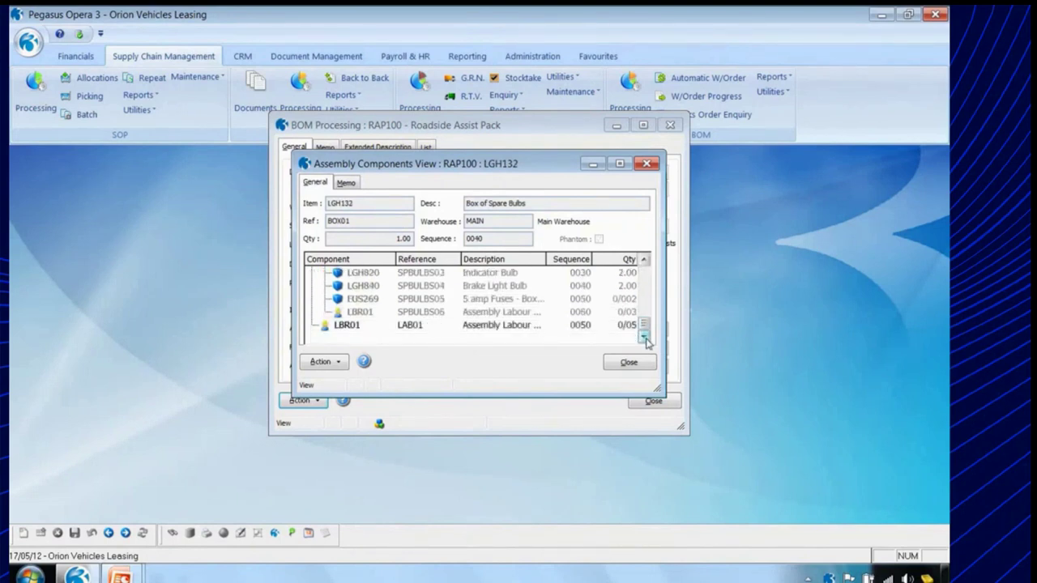
# Collapse the Box of Spare Bulbs sub-assembly LGH132, check the labour component LBR01, and close the assembly components view
pyautogui.click(643, 261)
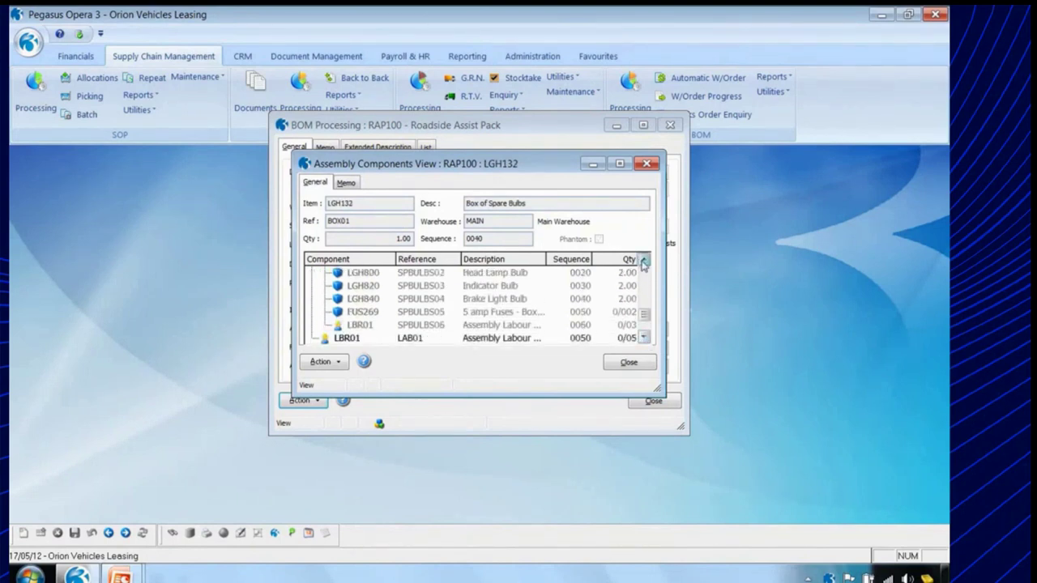
pyautogui.click(643, 260)
pyautogui.click(643, 261)
pyautogui.click(644, 261)
pyautogui.click(643, 261)
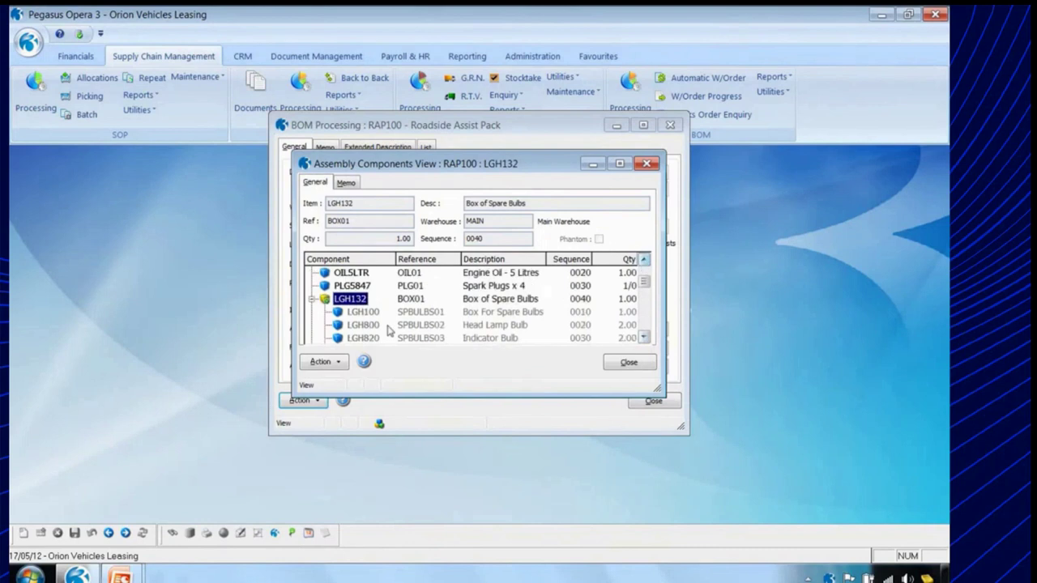
pyautogui.click(312, 299)
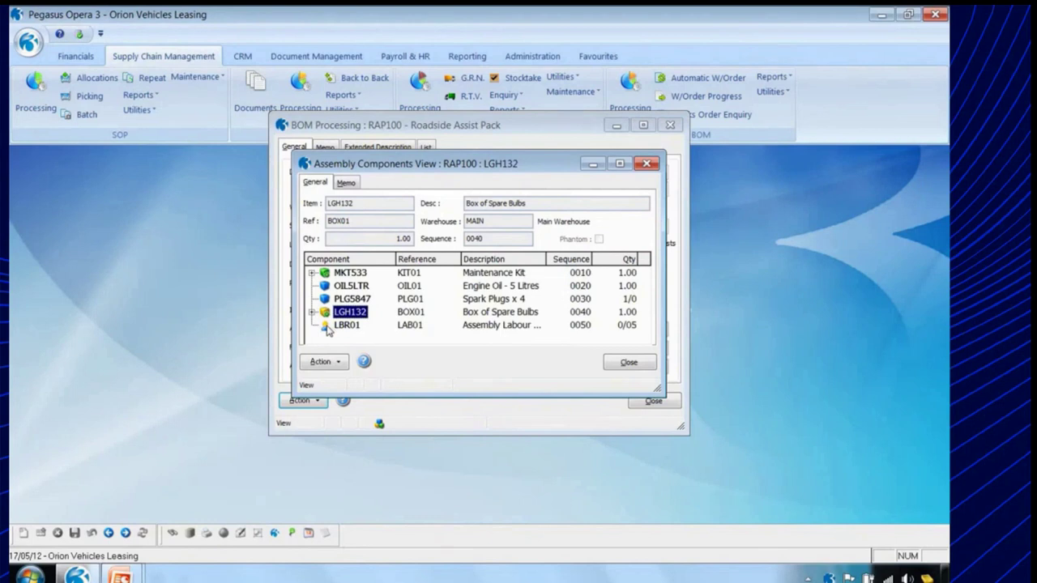
pyautogui.click(329, 327)
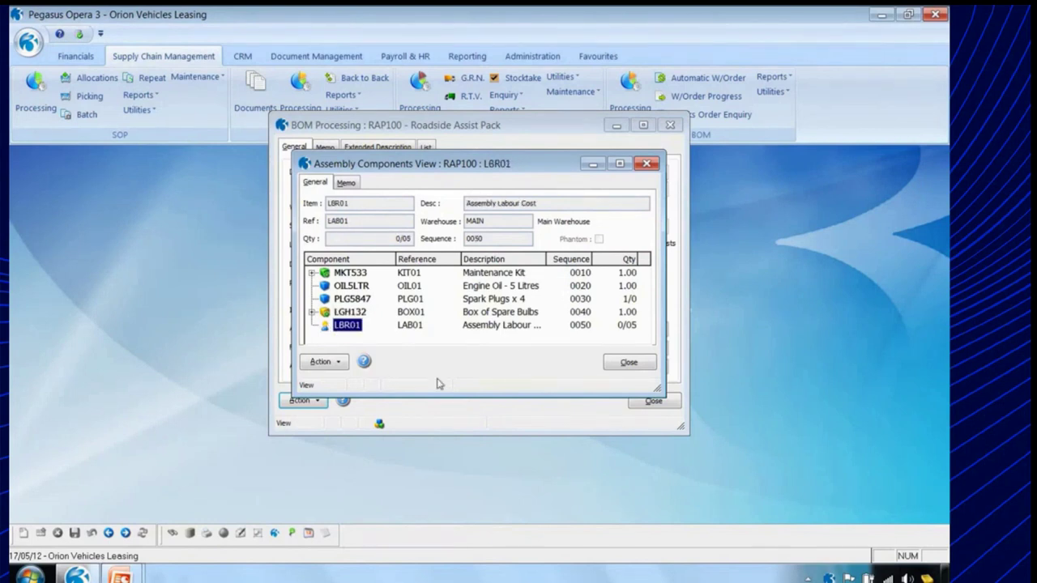
pyautogui.click(629, 363)
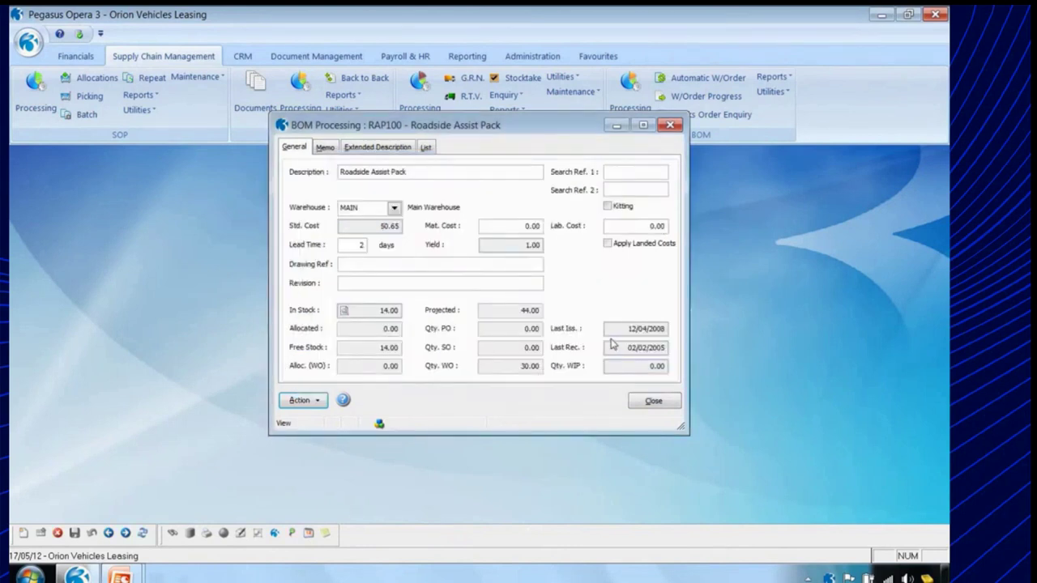
# Enable Kitting on the RAP100 record and save it, and open the assembly's works orders
pyautogui.click(608, 206)
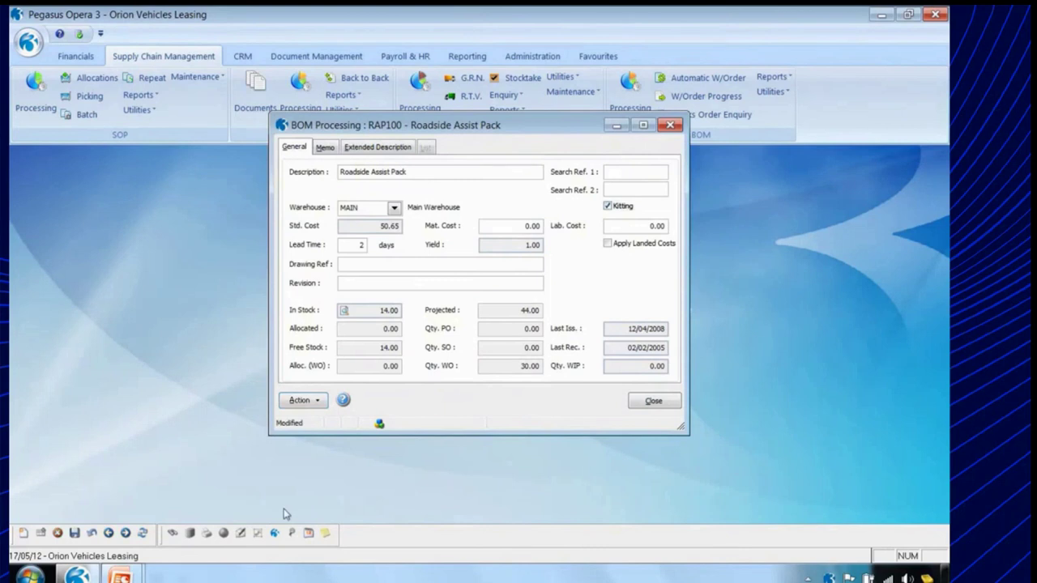
pyautogui.click(74, 535)
pyautogui.click(315, 403)
pyautogui.click(340, 440)
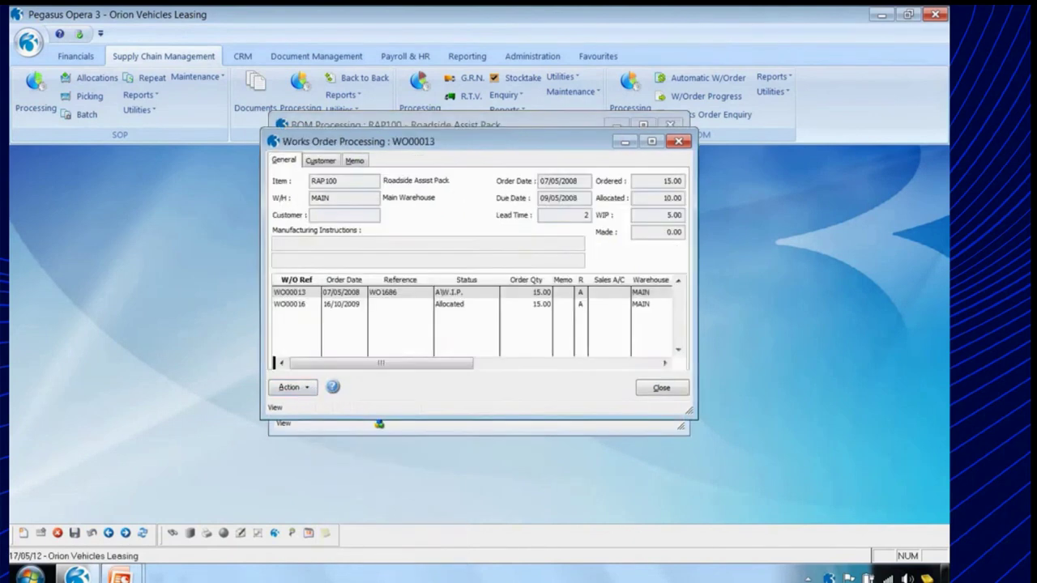
# Create a new works order for RAP100, published to screen, with reference WO/1000 and a quantity of 10
pyautogui.click(23, 532)
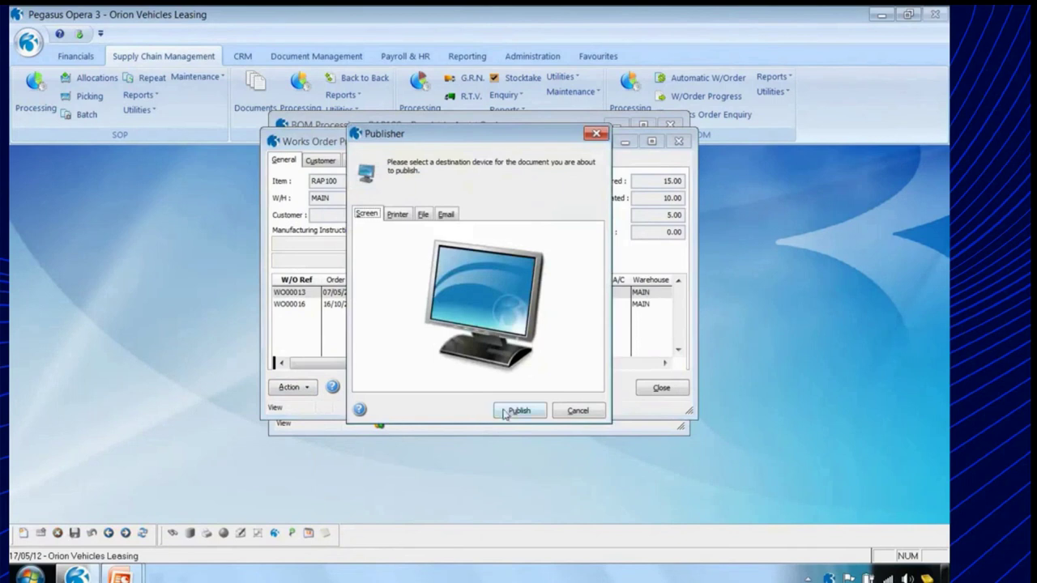
pyautogui.click(503, 409)
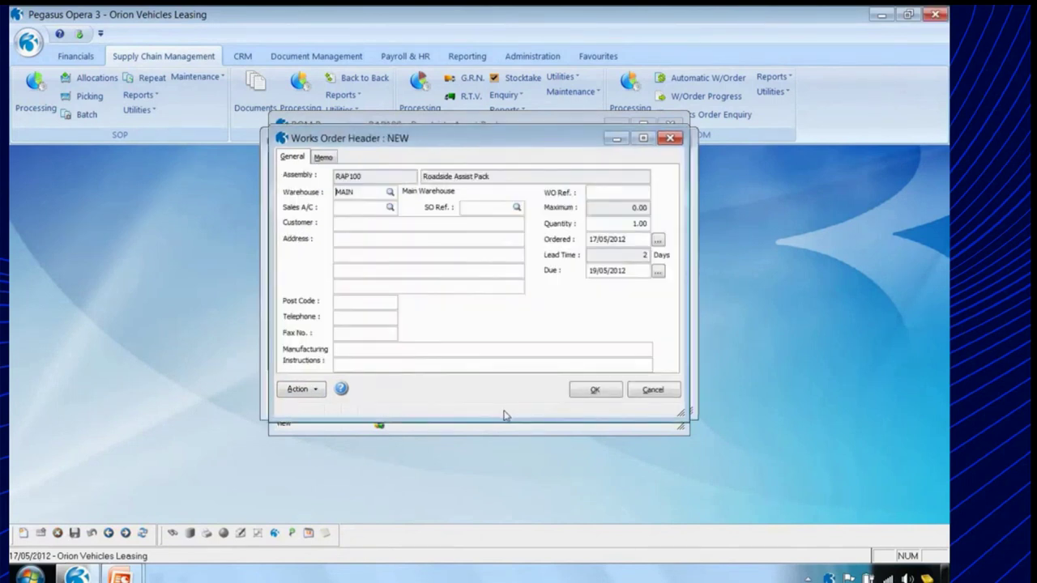
pyautogui.click(593, 192)
pyautogui.write('WO/1000')
pyautogui.click(626, 224)
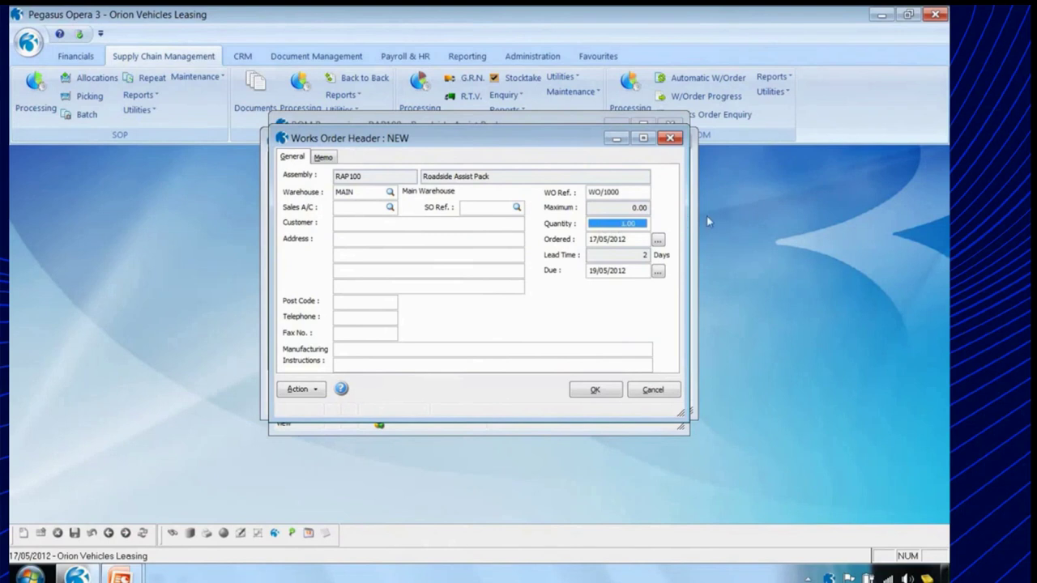
pyautogui.write('10')
pyautogui.press('Tab')
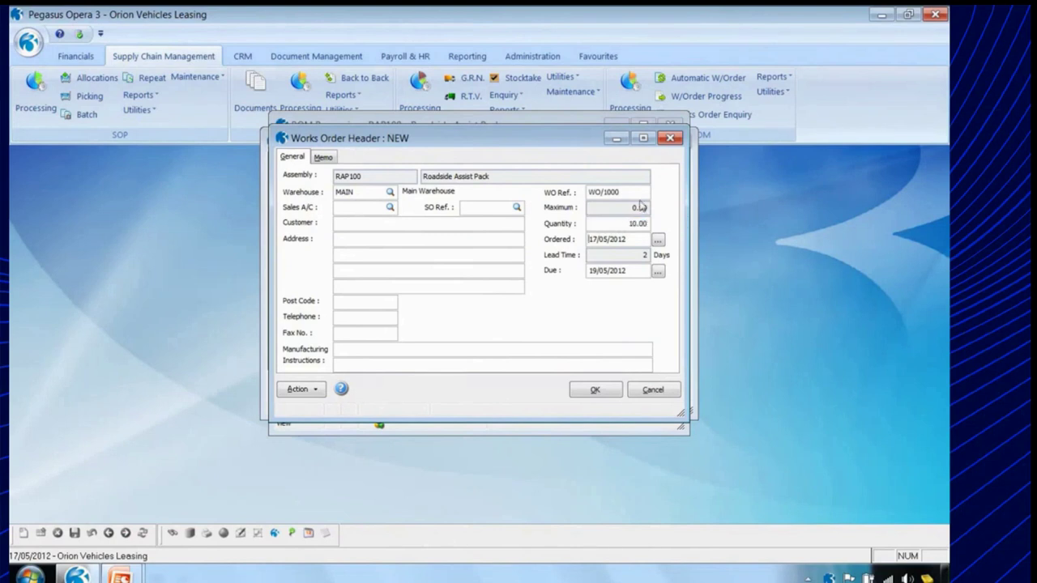
pyautogui.click(595, 391)
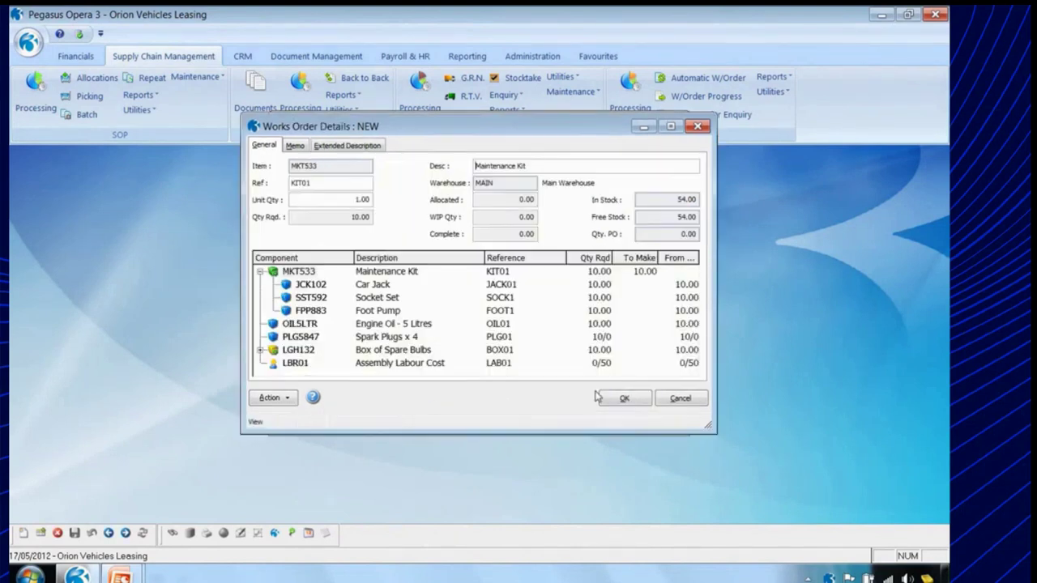
# Save the new works order with its listed components, and close the printed order preview and the works order list
pyautogui.click(416, 312)
pyautogui.click(625, 399)
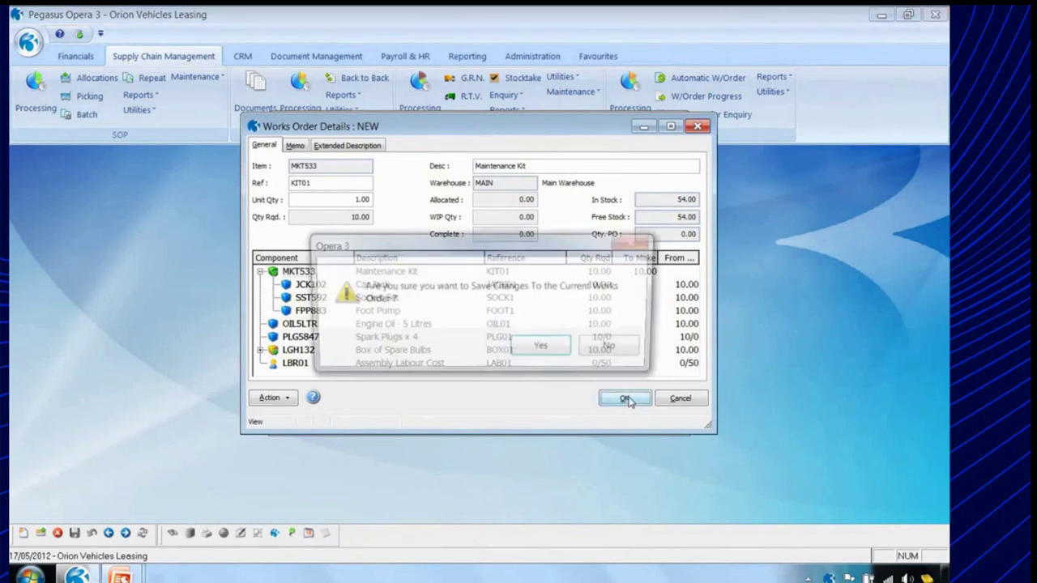
pyautogui.click(544, 349)
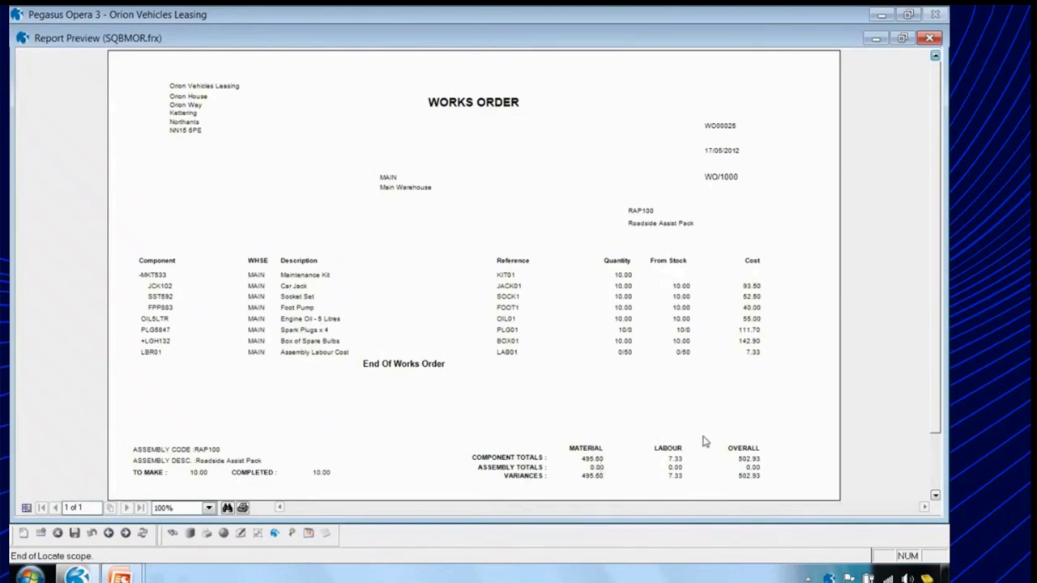
pyautogui.click(930, 38)
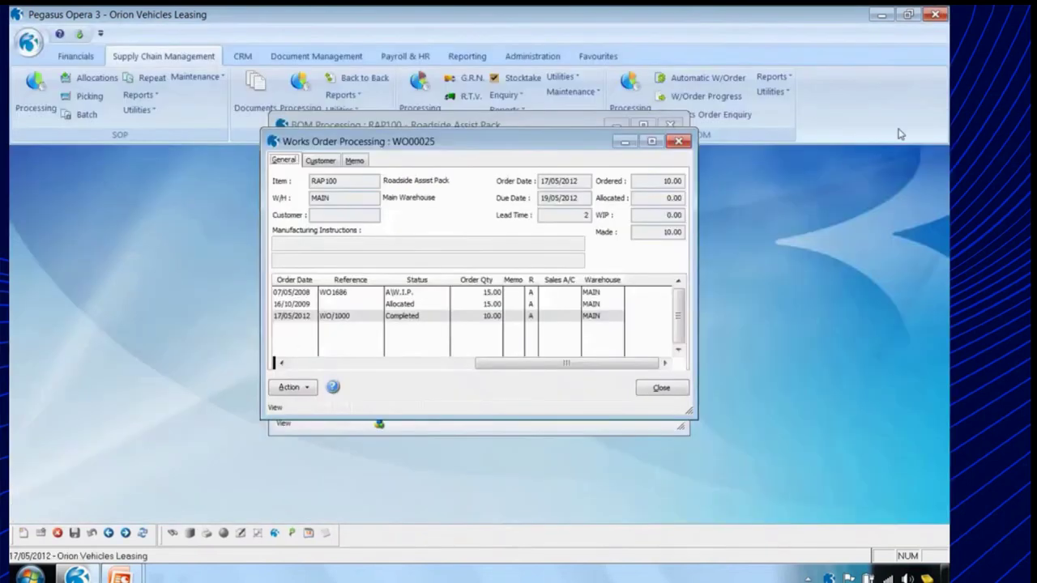
pyautogui.click(661, 389)
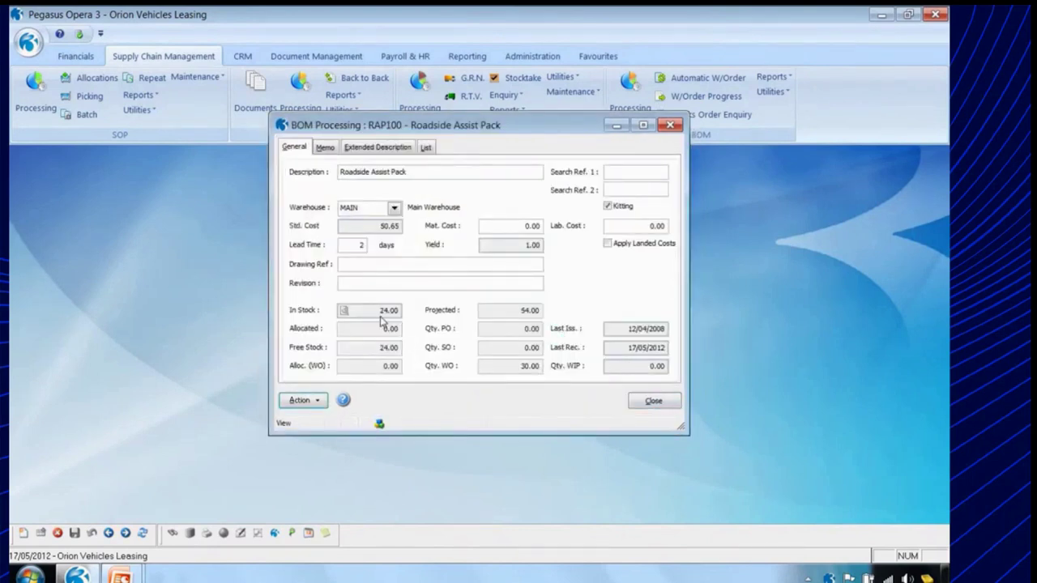
# View the Main Warehouse stock transactions for RAP100, and close the BOM record
pyautogui.click(314, 402)
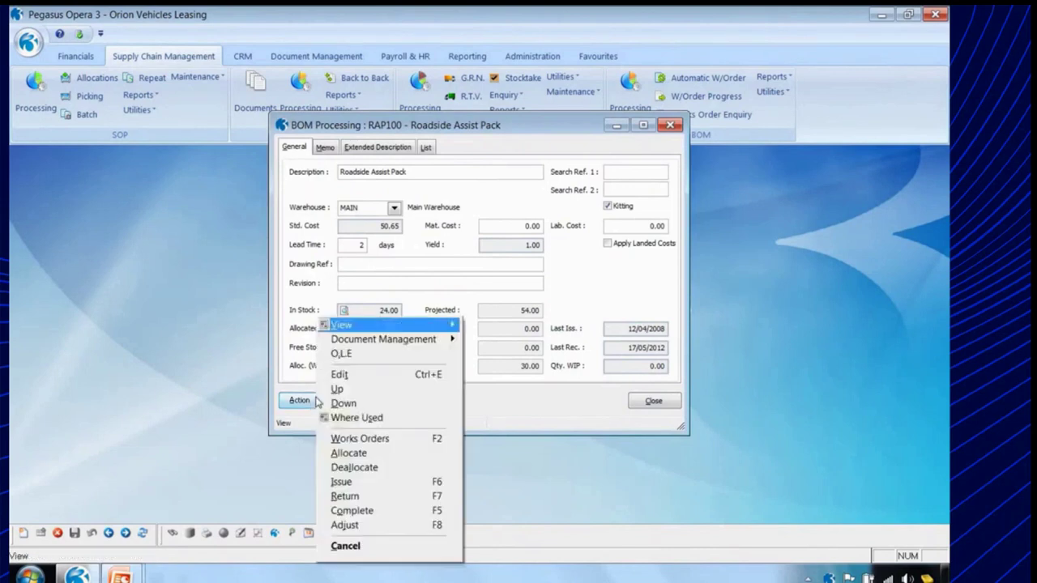
pyautogui.moveTo(332, 324)
pyautogui.click(265, 324)
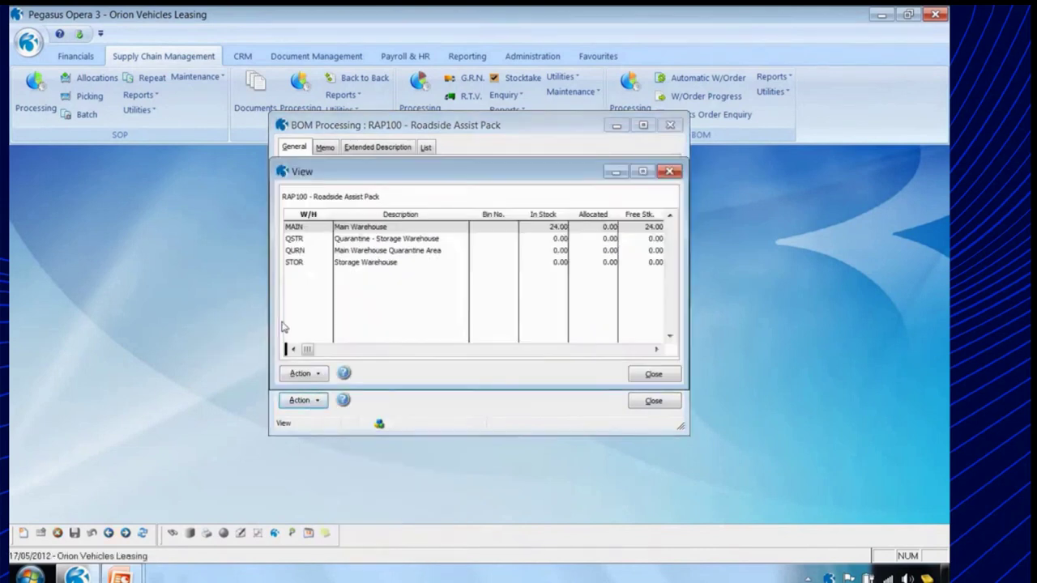
pyautogui.doubleClick(314, 230)
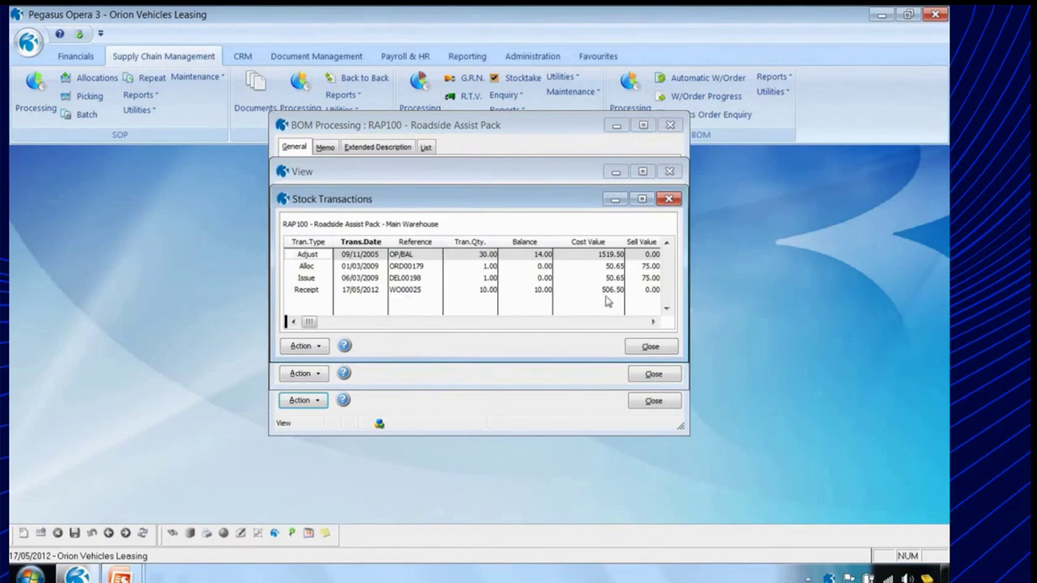
pyautogui.click(651, 347)
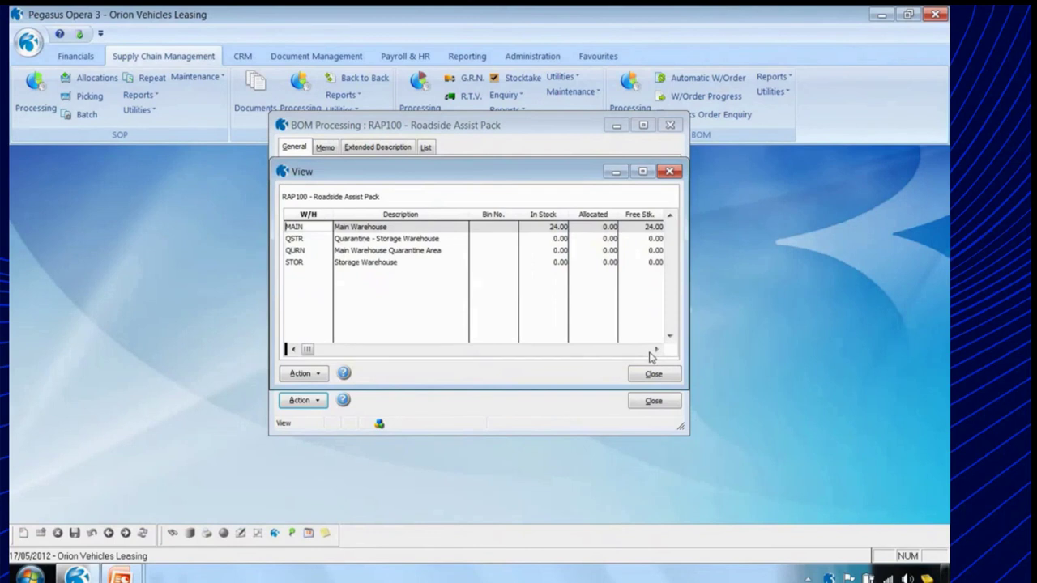
pyautogui.click(653, 373)
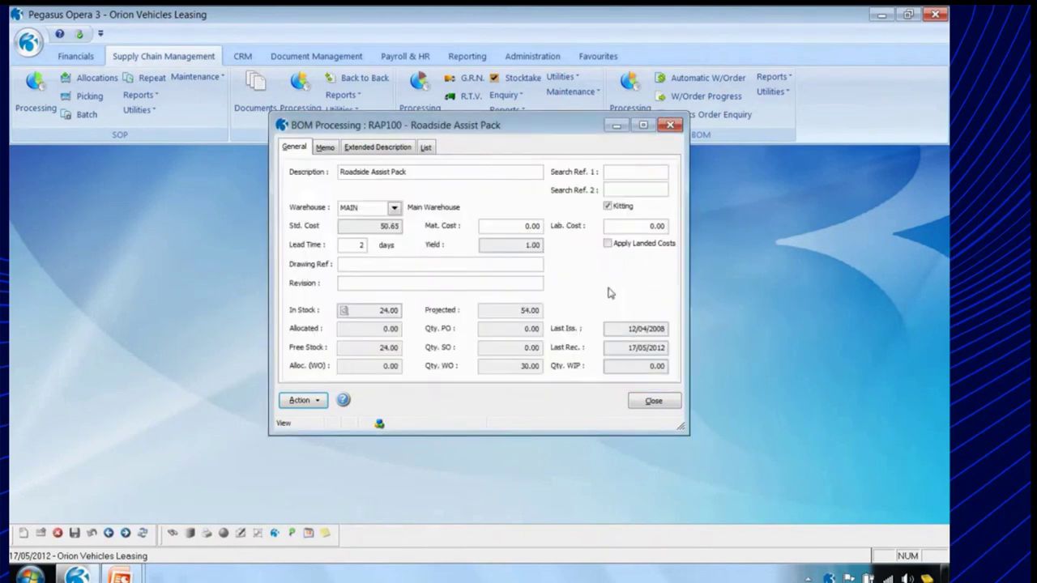
pyautogui.click(653, 402)
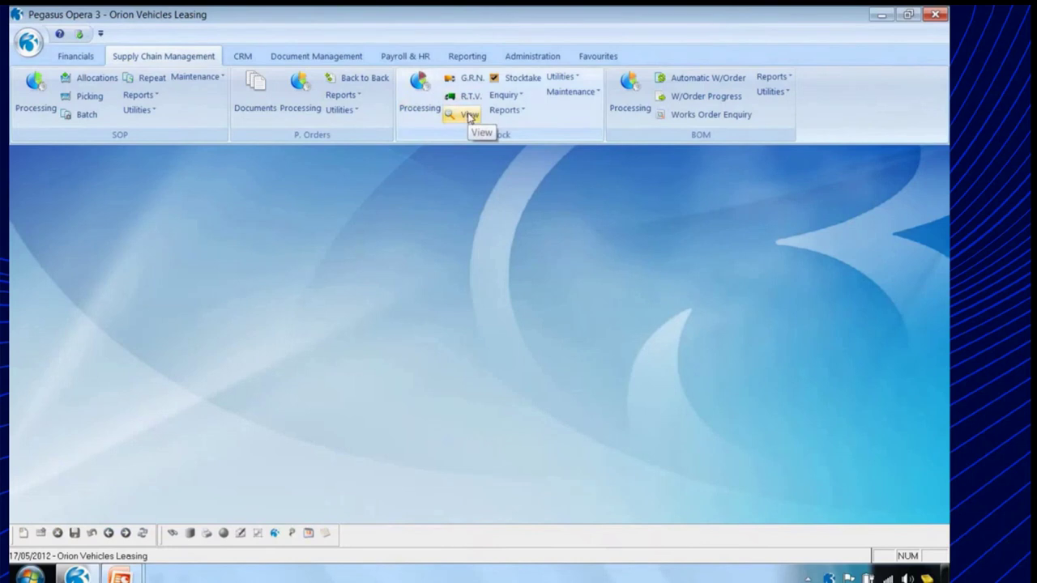
# Open the Stock View by Movement Types and set the range's start date to 17/05/2012
pyautogui.click(470, 115)
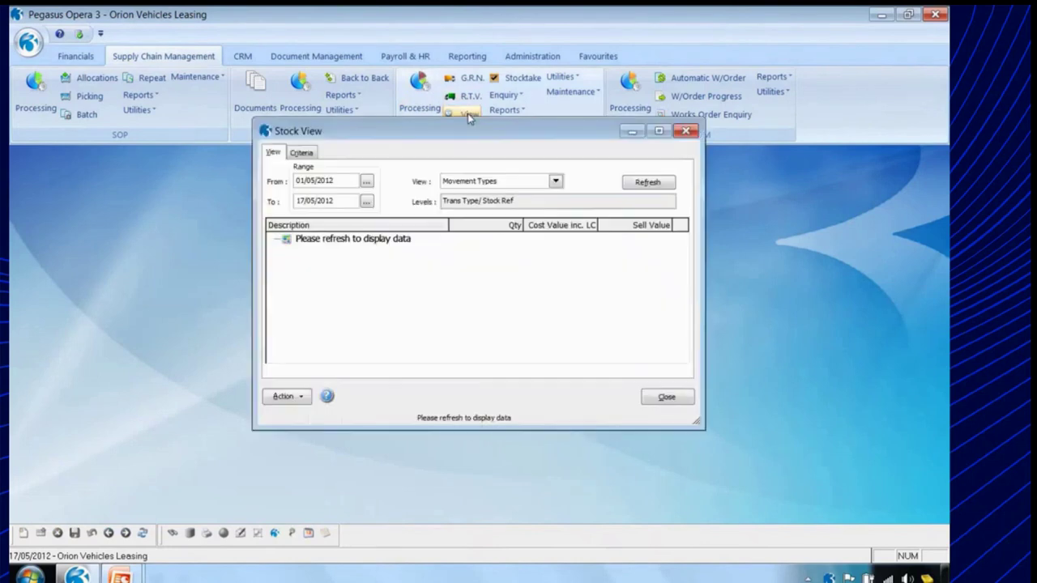
pyautogui.click(556, 181)
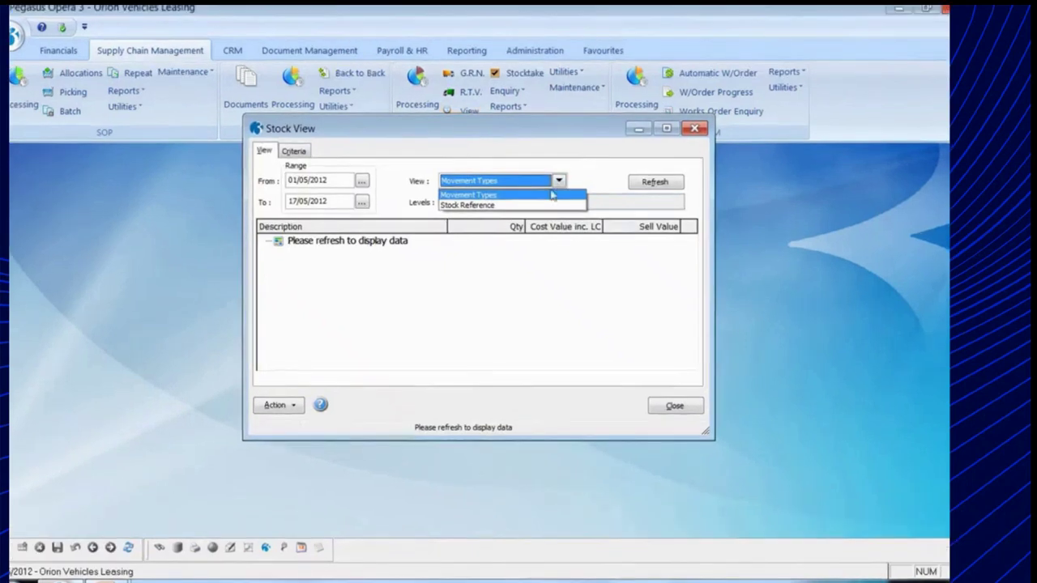
pyautogui.click(551, 195)
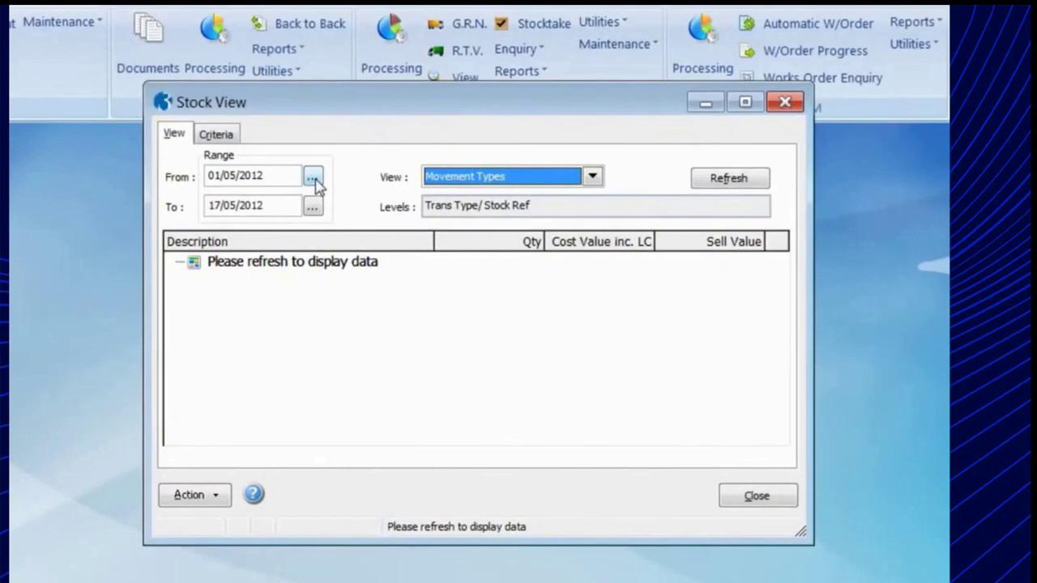
pyautogui.click(313, 178)
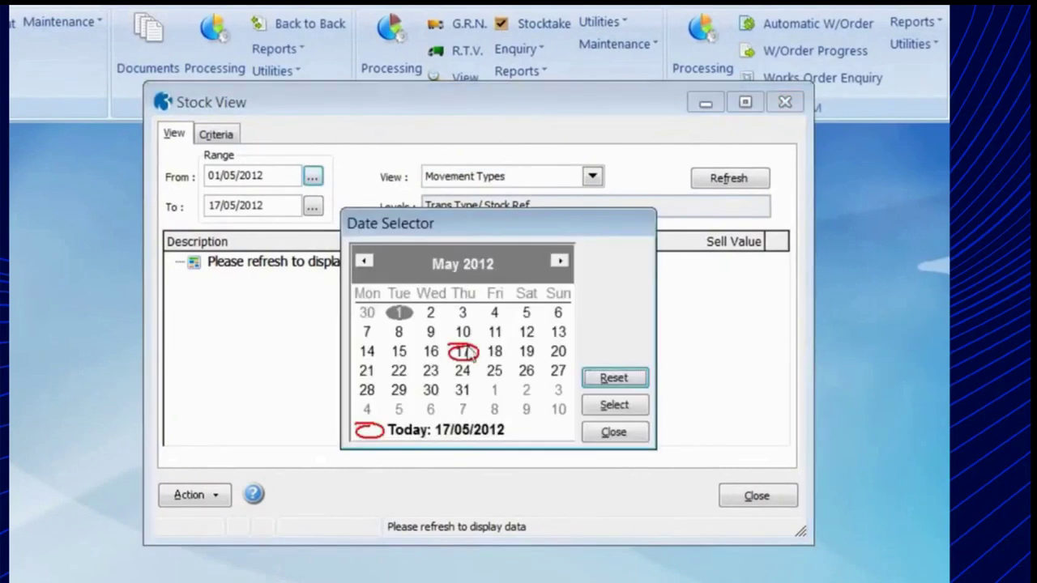
pyautogui.click(614, 404)
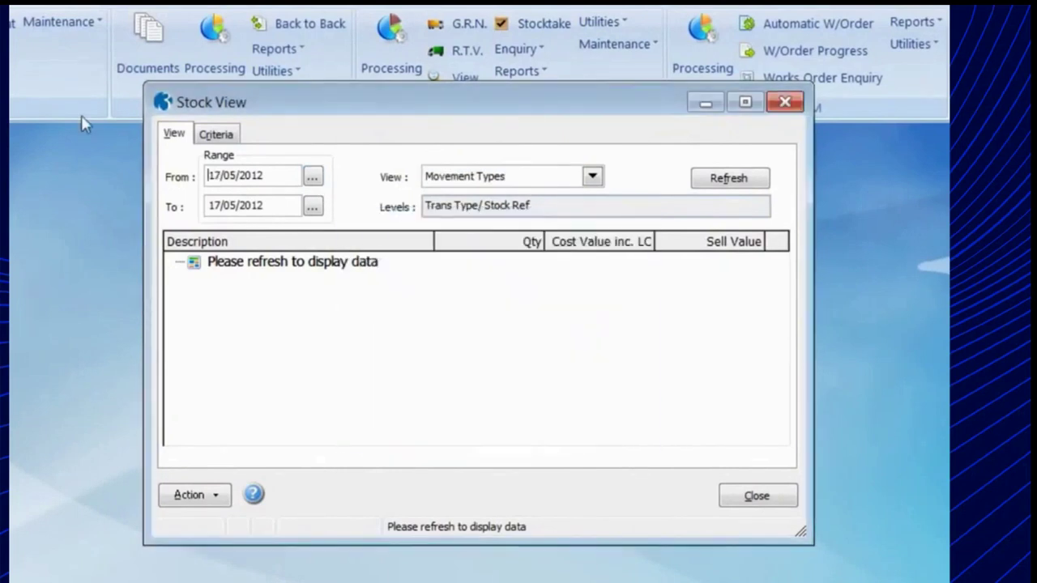
# Include Receipt transactions in the Stock View criteria and refresh the displayed data
pyautogui.click(217, 134)
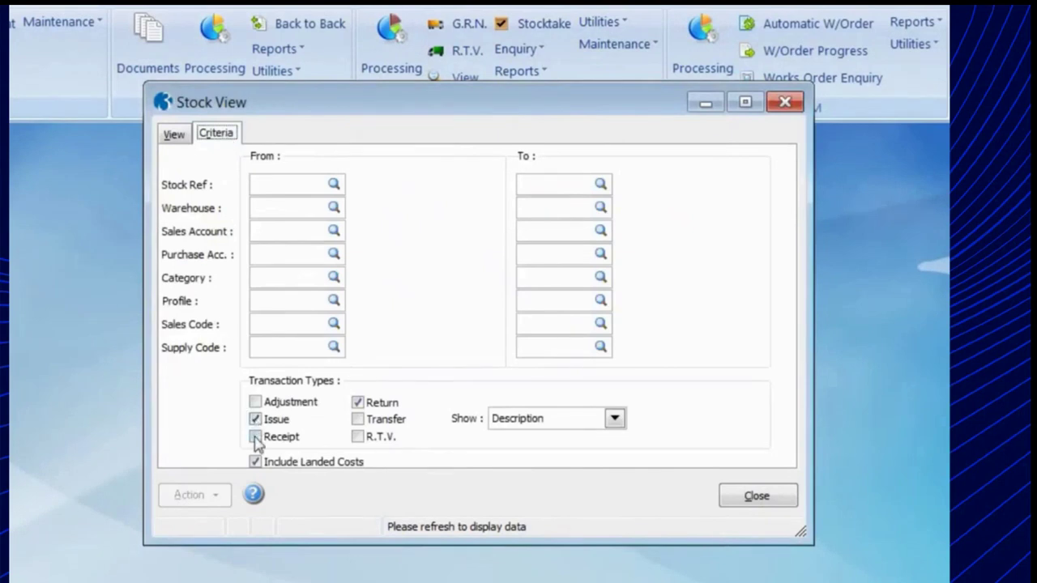
pyautogui.click(255, 437)
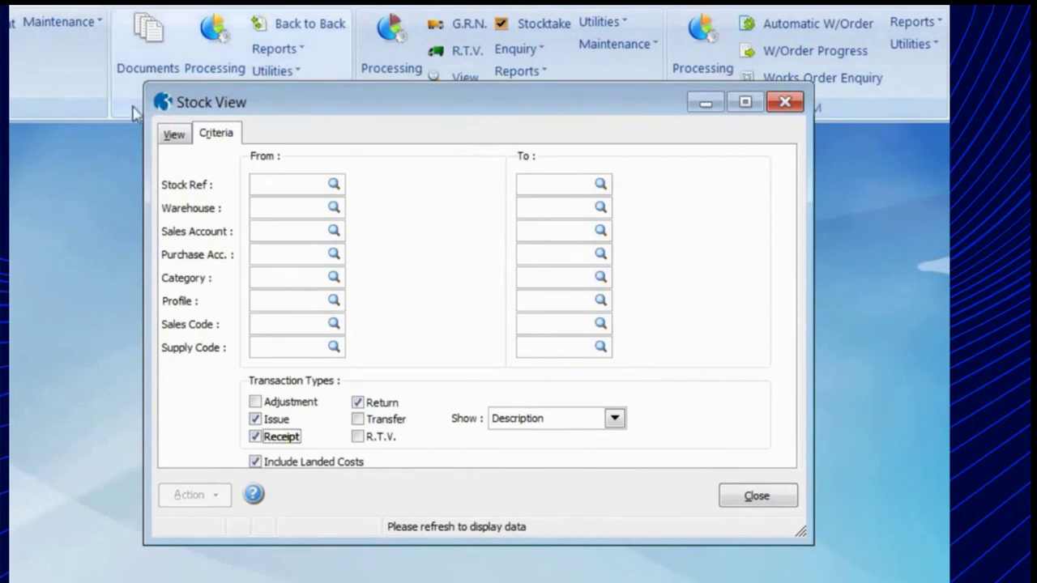
pyautogui.click(172, 138)
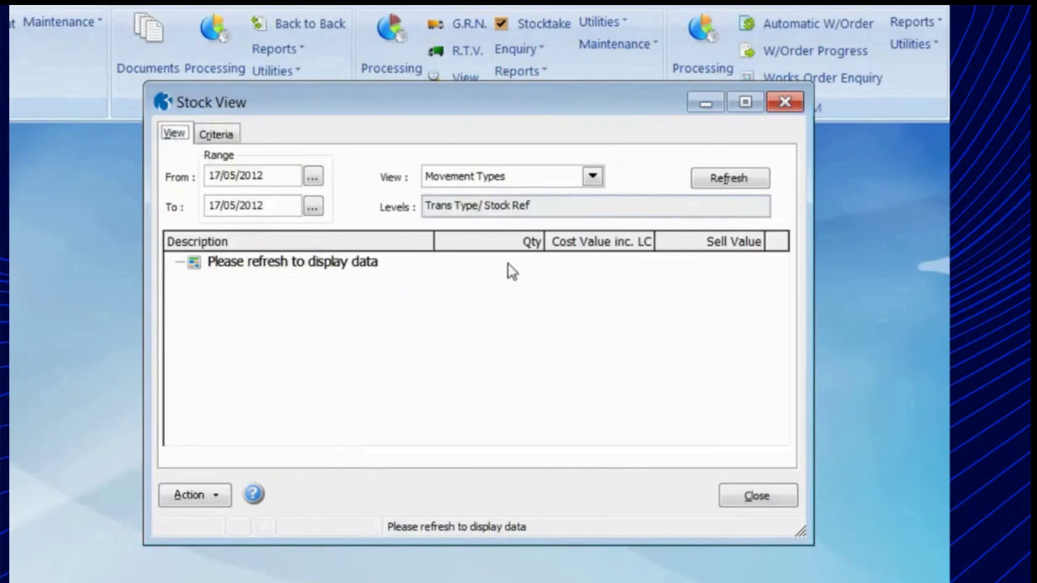
pyautogui.click(723, 181)
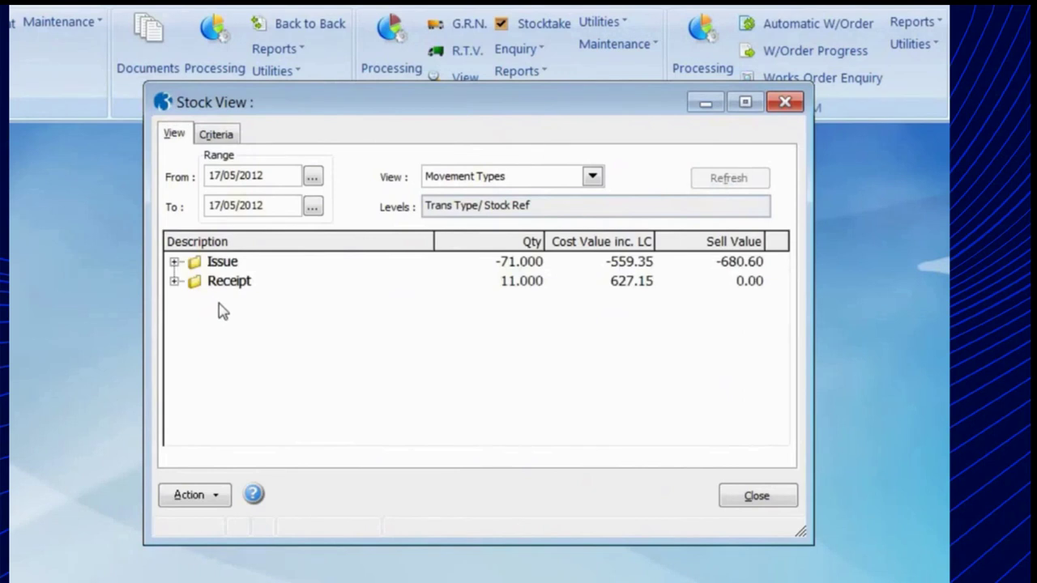
# Expand the Issue movements and examine the transactions behind Car Mat - Small and Stereo Radio/CD Player/Sat Nav
pyautogui.click(175, 263)
pyautogui.click(298, 285)
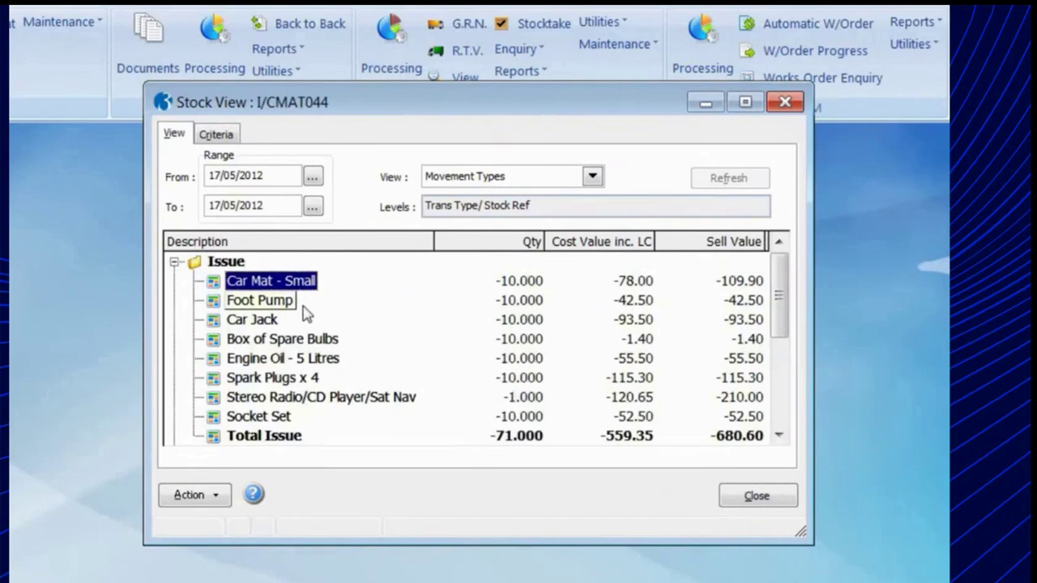
pyautogui.doubleClick(212, 280)
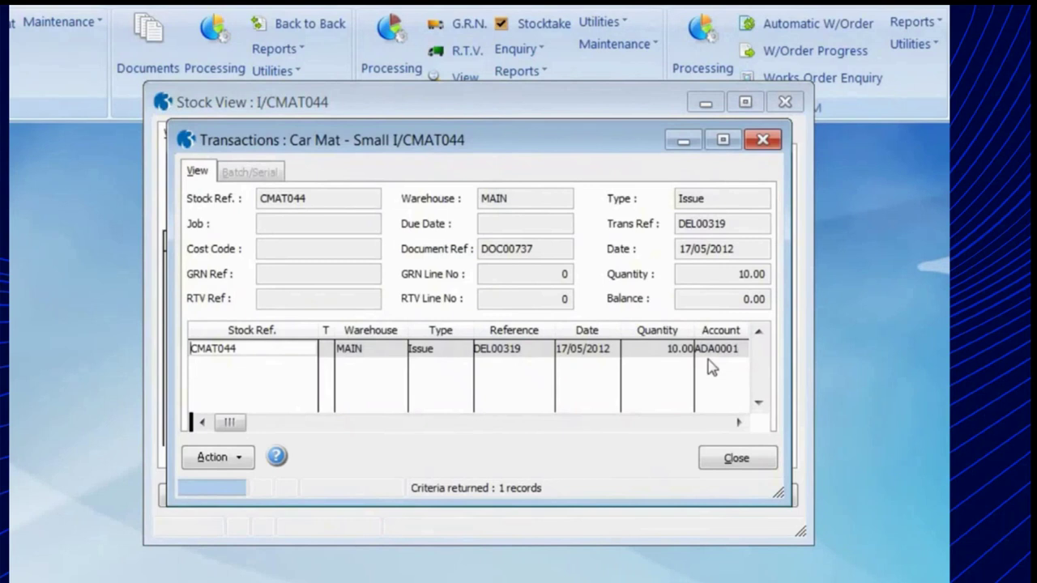
pyautogui.click(727, 458)
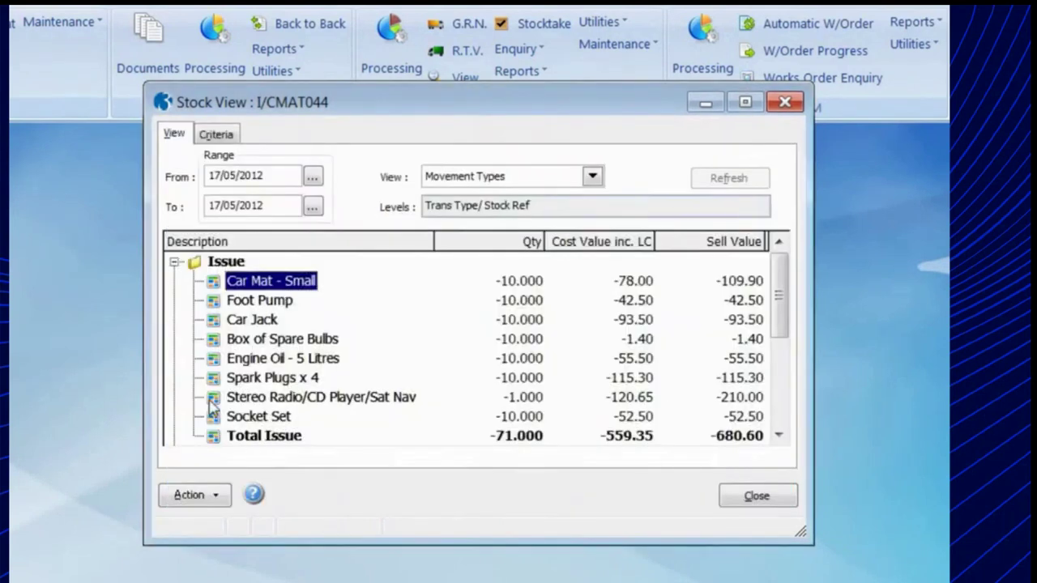
pyautogui.doubleClick(210, 399)
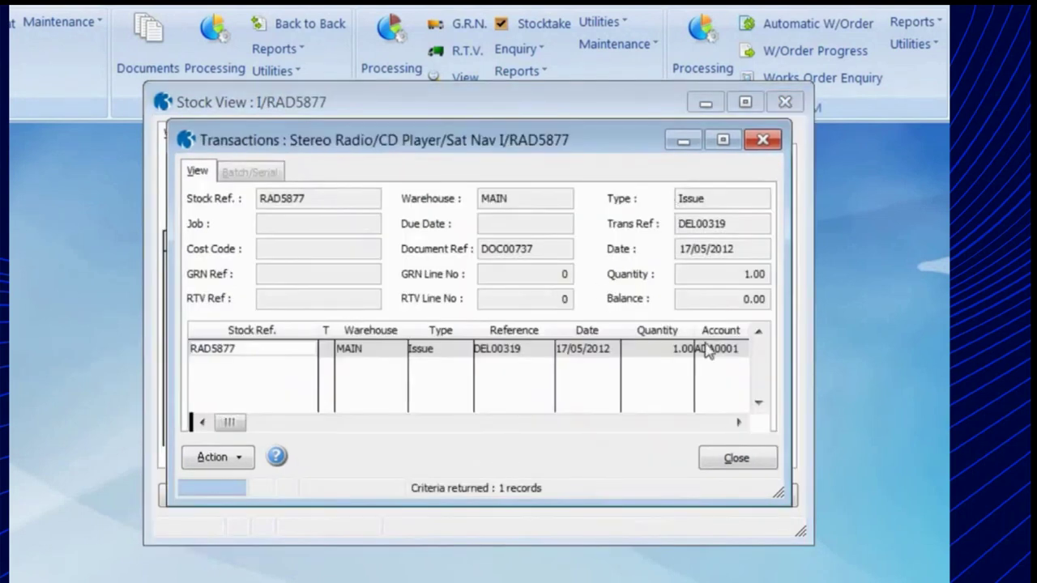
# Examine the Issue transactions behind Foot Pump in the Stock View
pyautogui.click(730, 462)
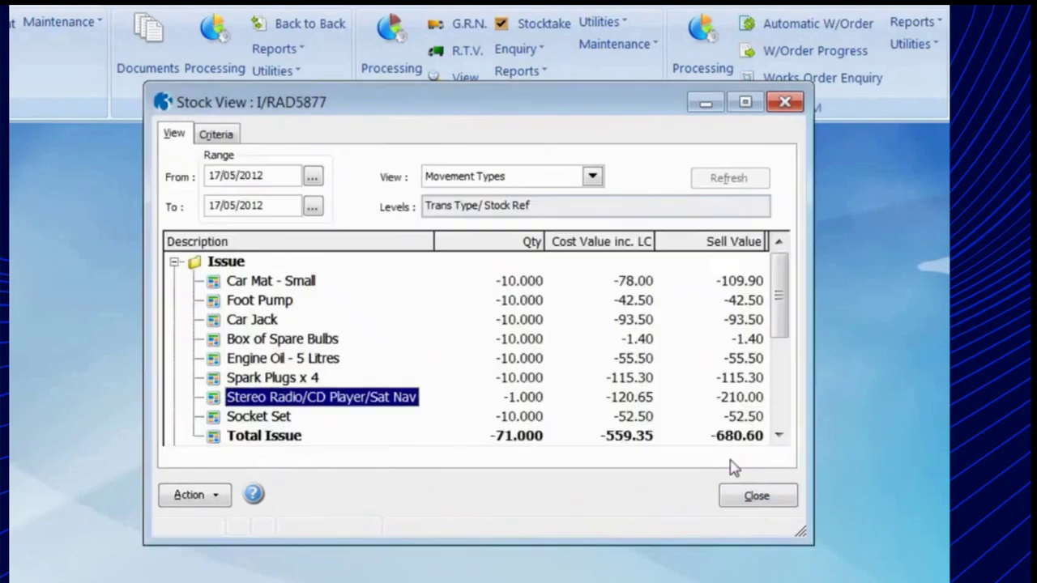
pyautogui.doubleClick(211, 302)
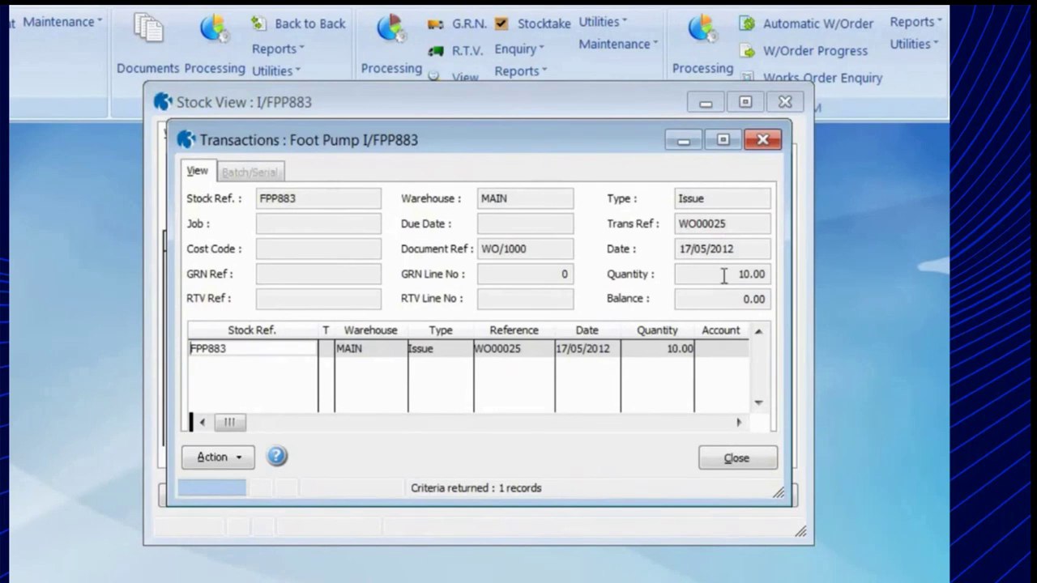
pyautogui.click(733, 459)
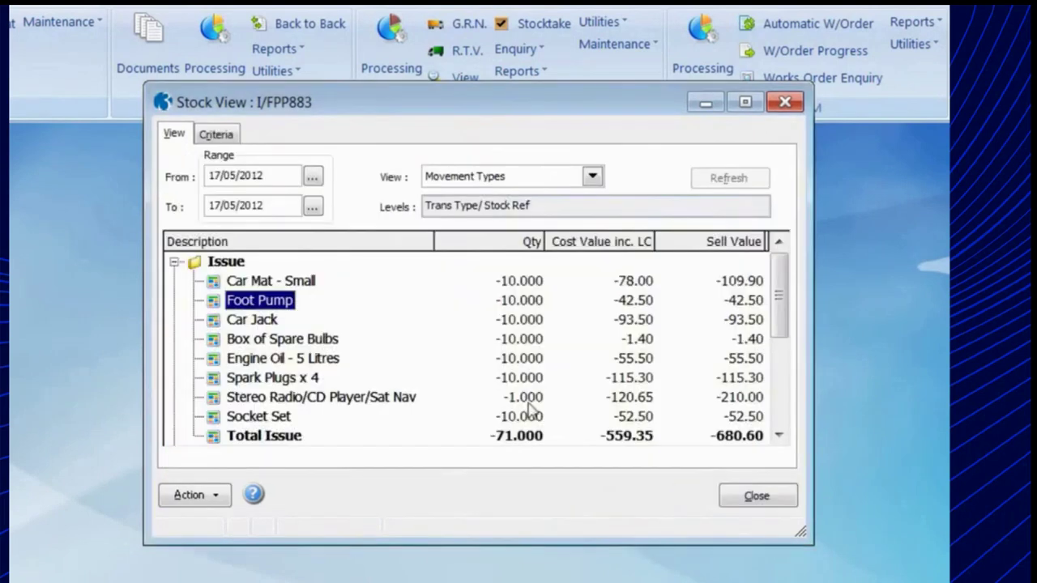
# Expand the Receipt movements, examine the transactions behind Stereo Radio/CD Player/Sat Nav and Roadside Assist Pack, and close the Stock View
pyautogui.click(174, 261)
pyautogui.click(174, 281)
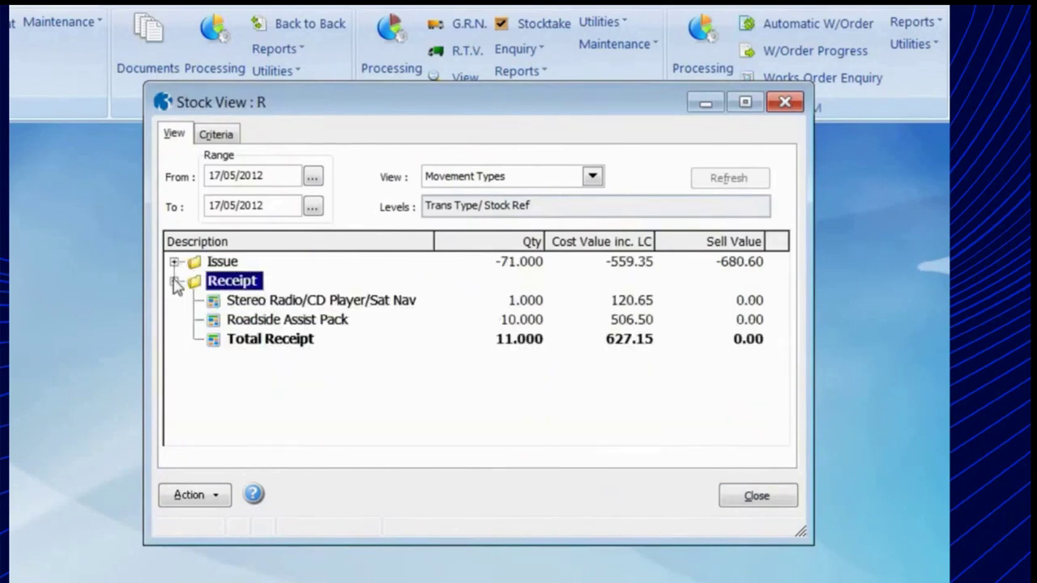
pyautogui.doubleClick(213, 301)
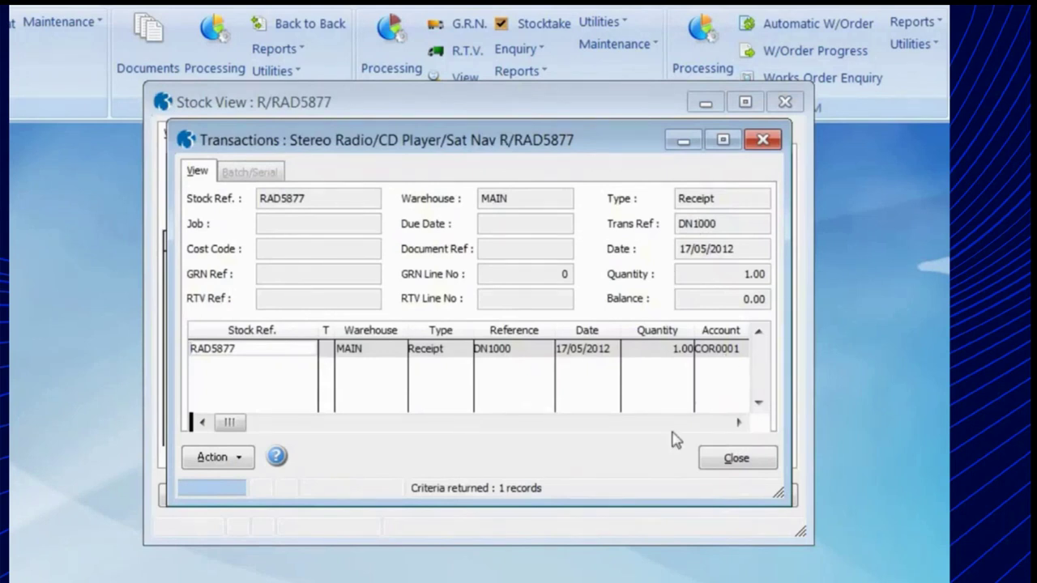
pyautogui.click(733, 462)
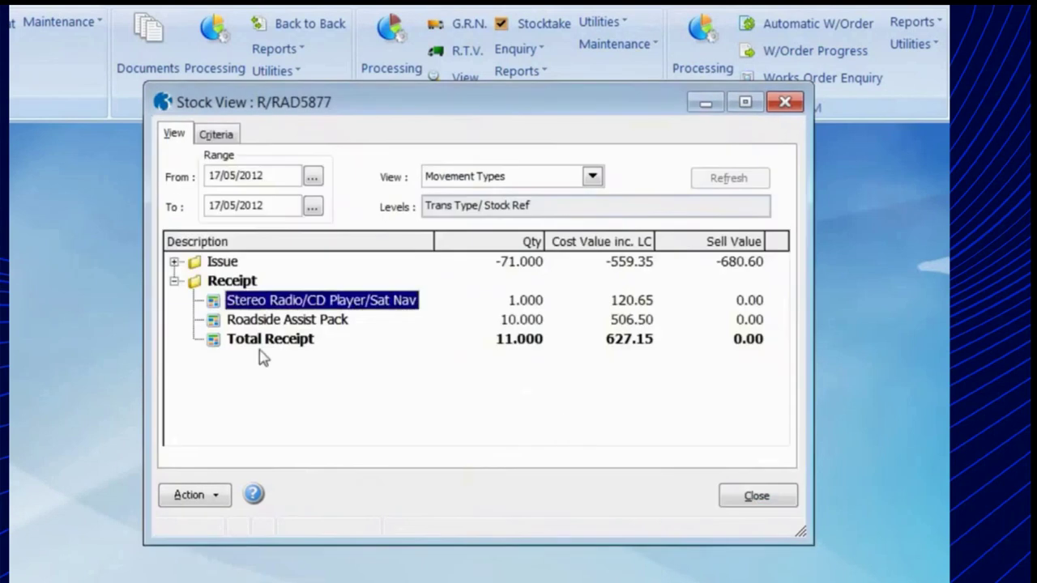
pyautogui.doubleClick(215, 322)
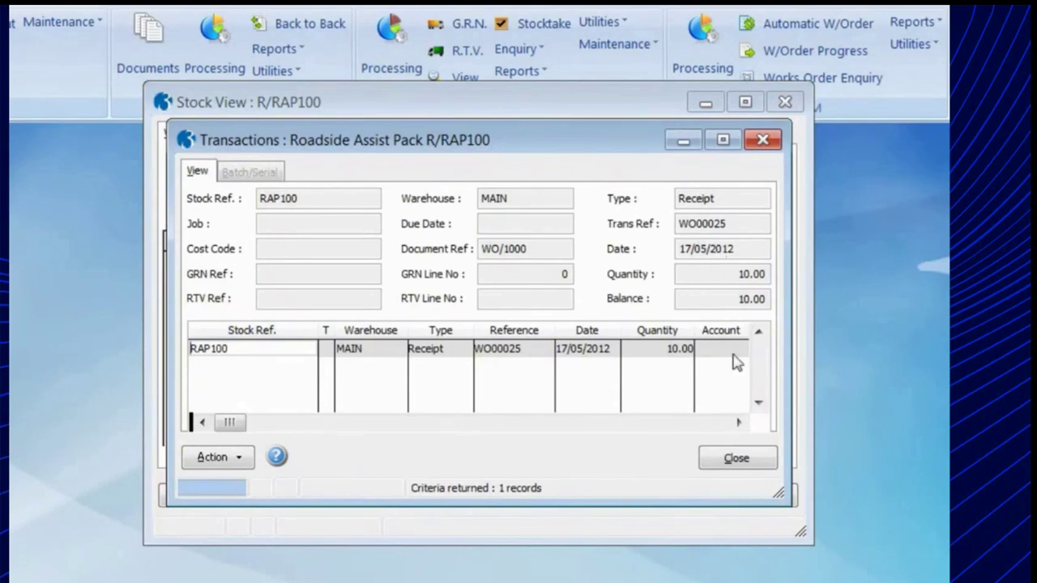
pyautogui.click(733, 460)
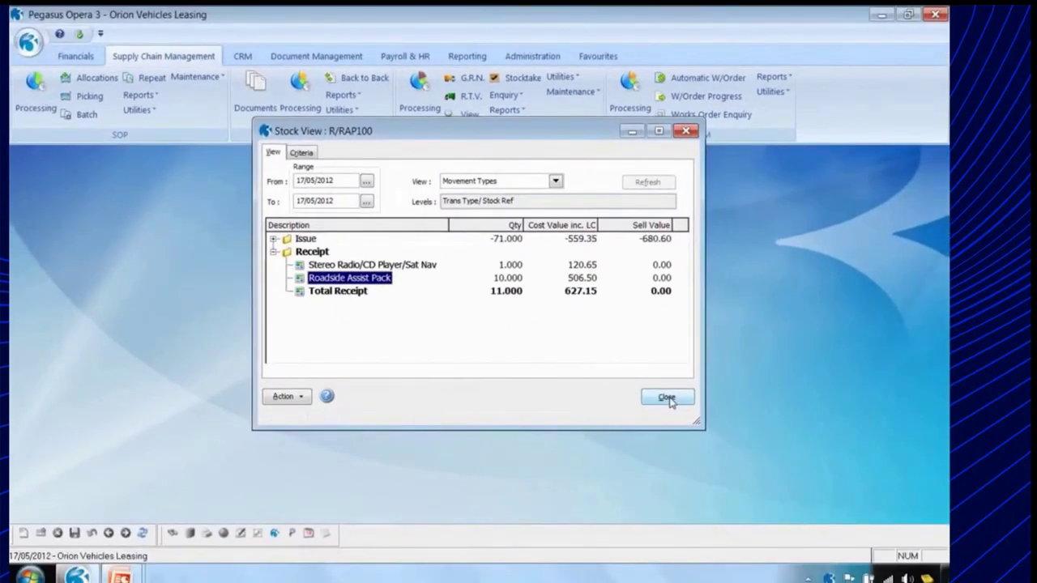
pyautogui.click(666, 398)
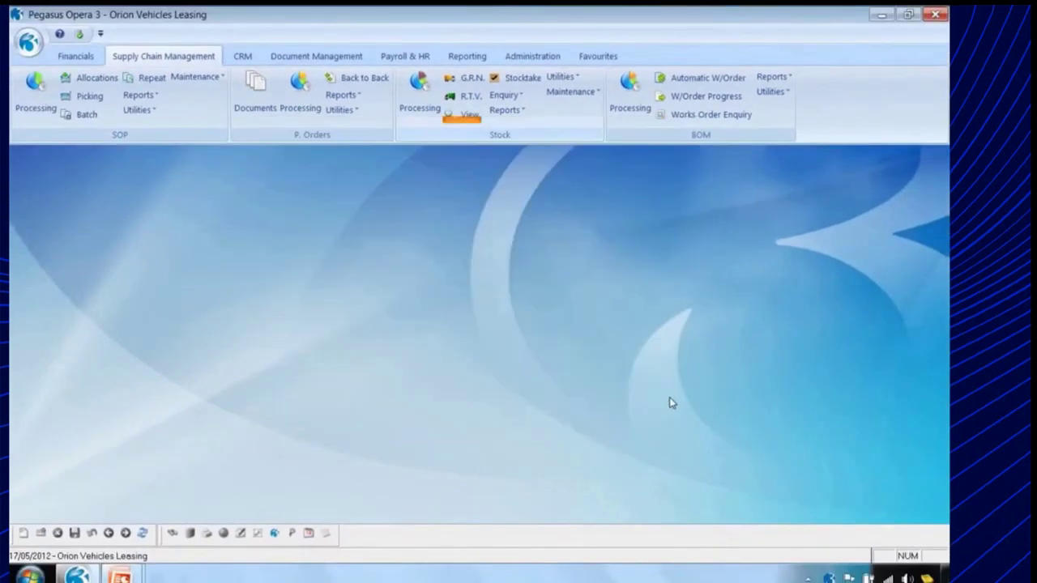
# Preview the Stock Valuation report on screen in the Standard Report layout for CMAT044 to ZACD010, and close the preview
pyautogui.click(511, 112)
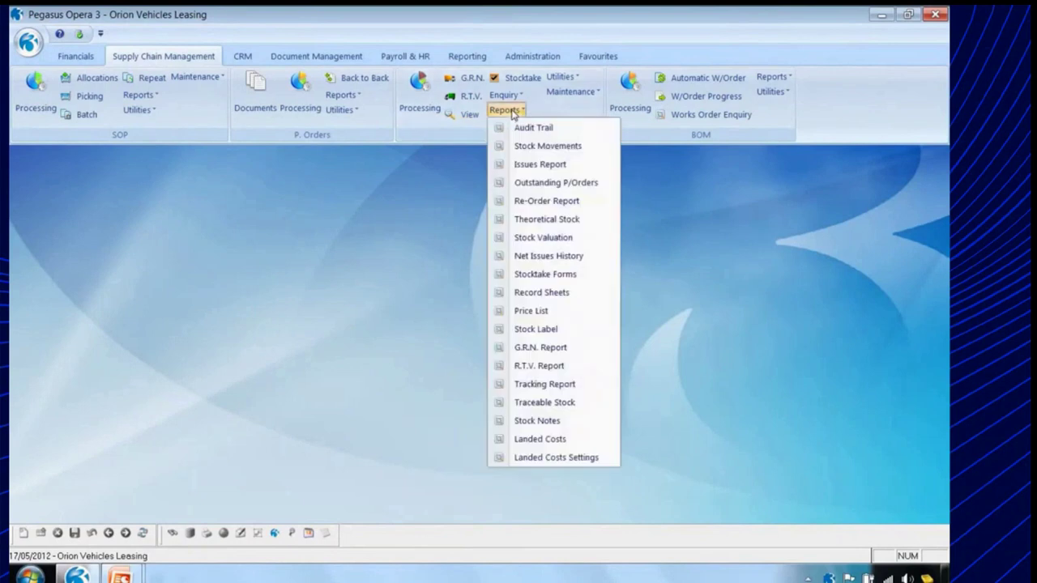
pyautogui.click(559, 239)
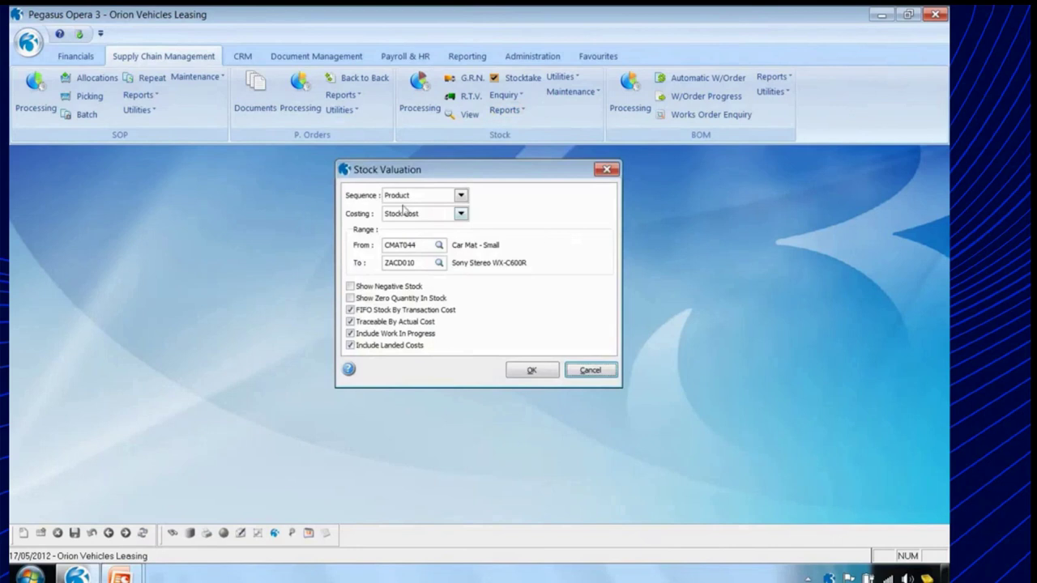
pyautogui.click(532, 371)
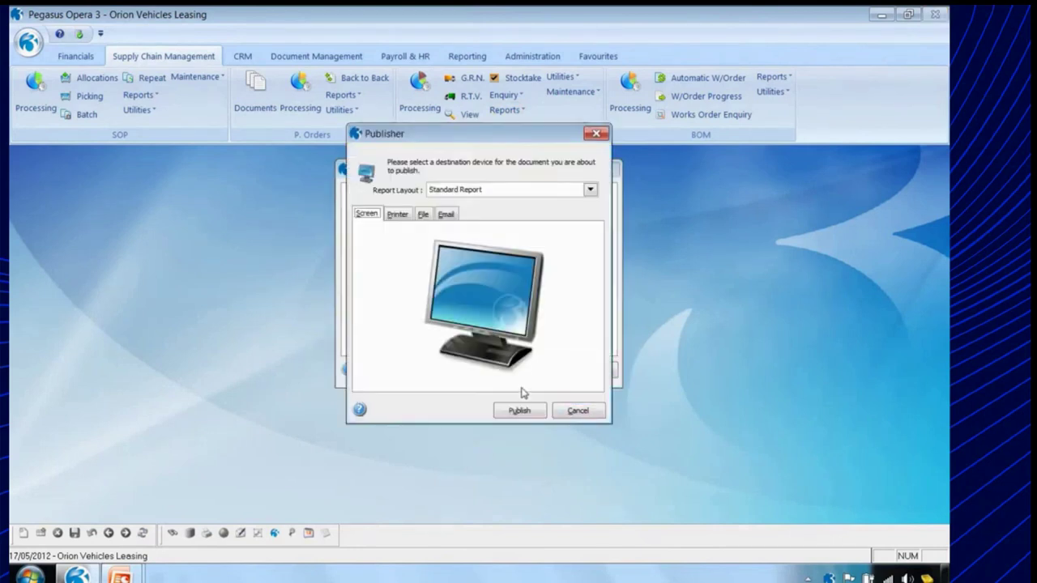
pyautogui.click(522, 412)
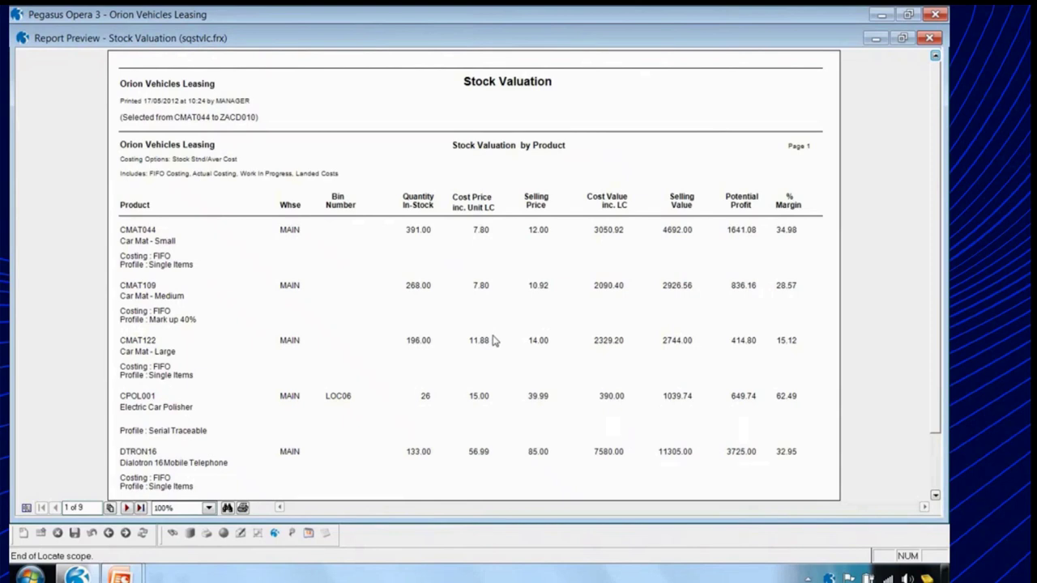
pyautogui.click(932, 39)
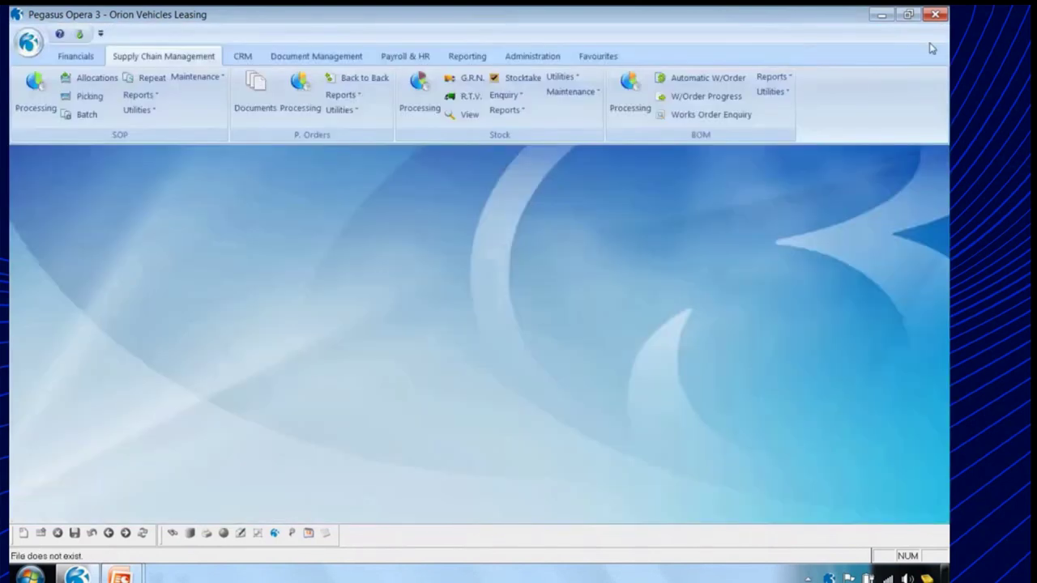
# Publish the Stock Valuation in the Extended Excel Report layout as file 1.XLS, set to open when done
pyautogui.click(503, 111)
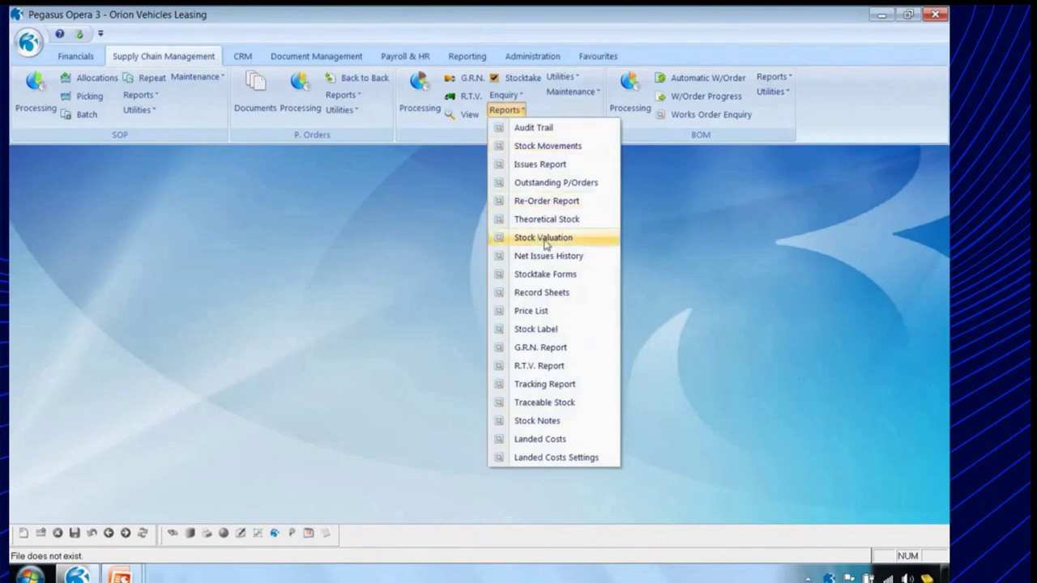
pyautogui.click(547, 238)
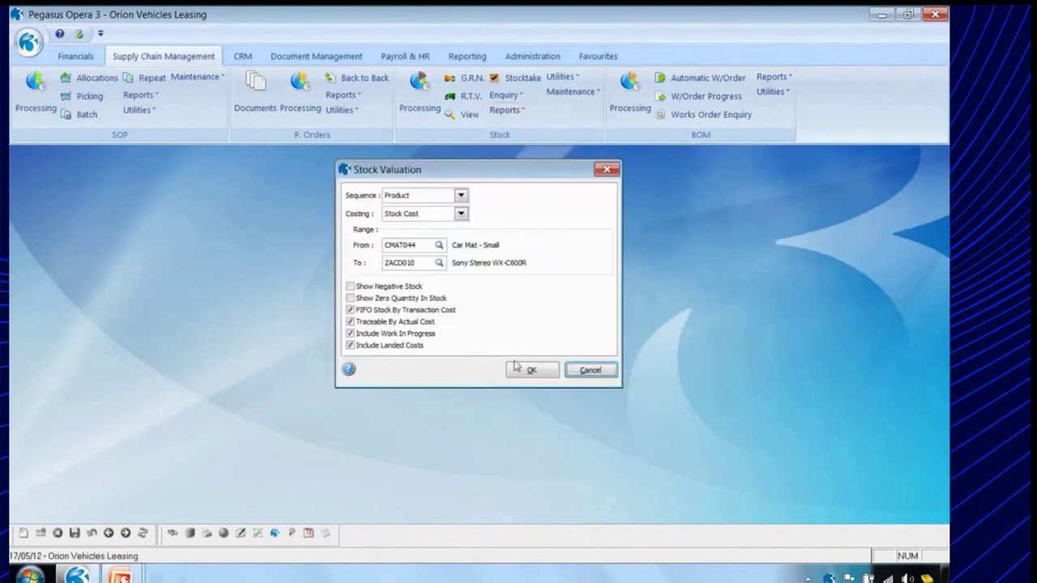
pyautogui.click(531, 370)
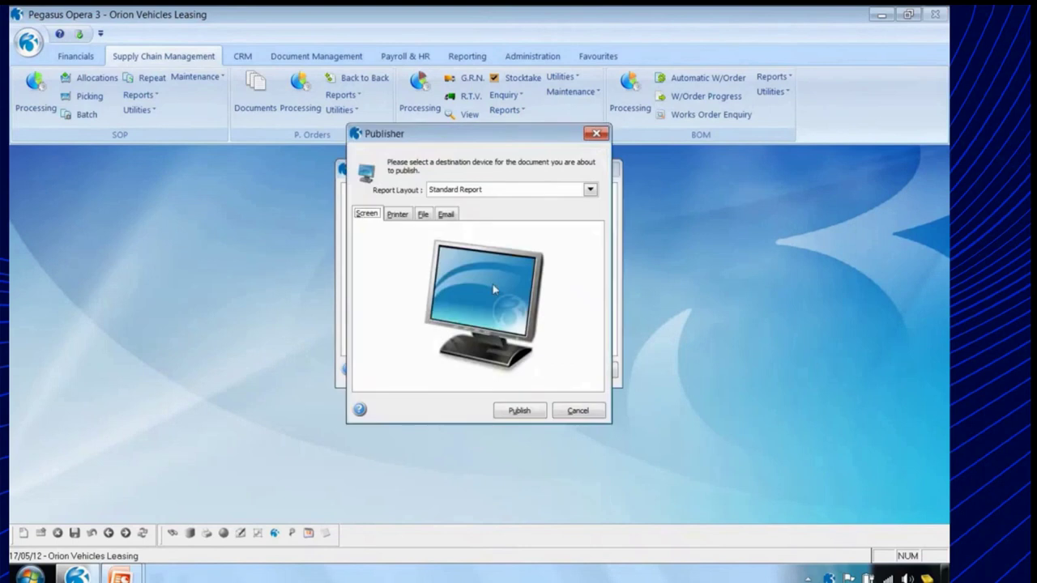
pyautogui.click(589, 190)
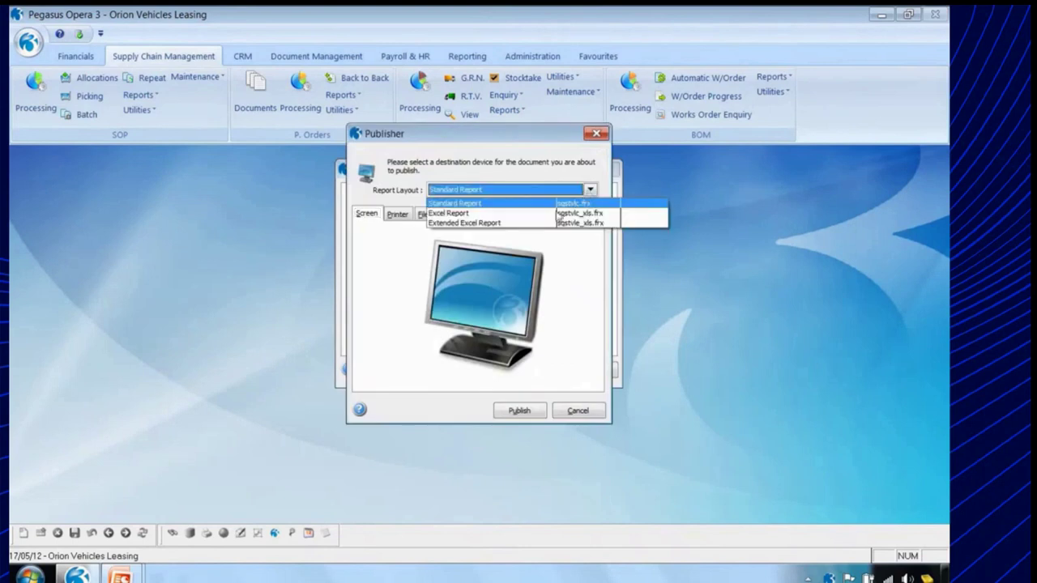
pyautogui.click(540, 223)
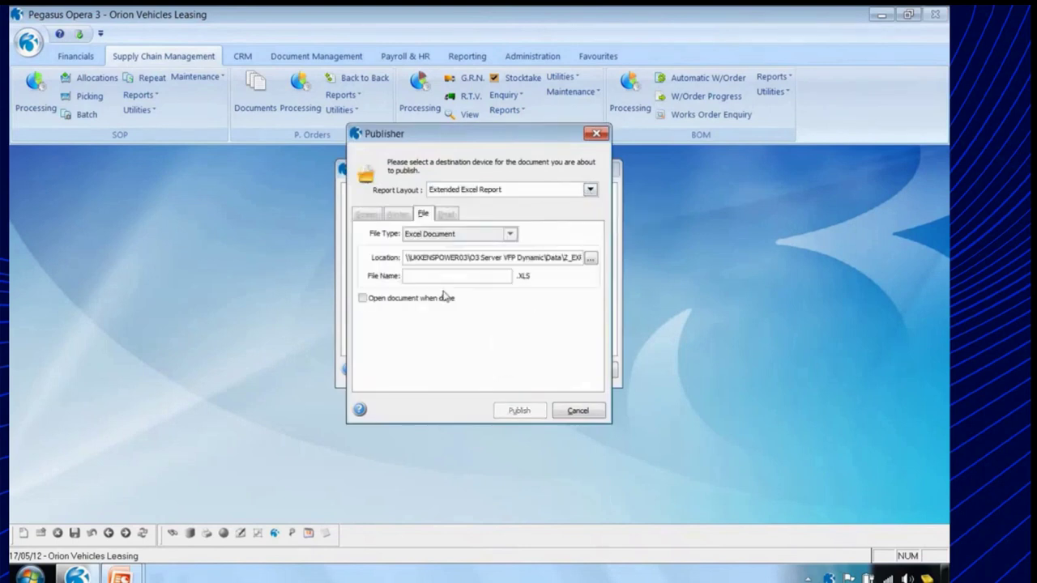
pyautogui.write('1')
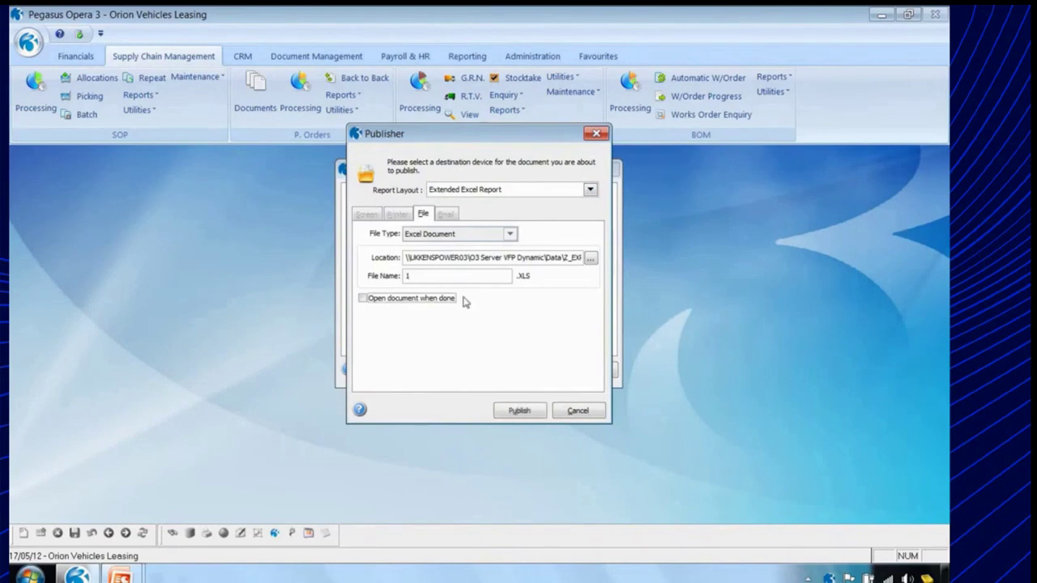
pyautogui.click(363, 298)
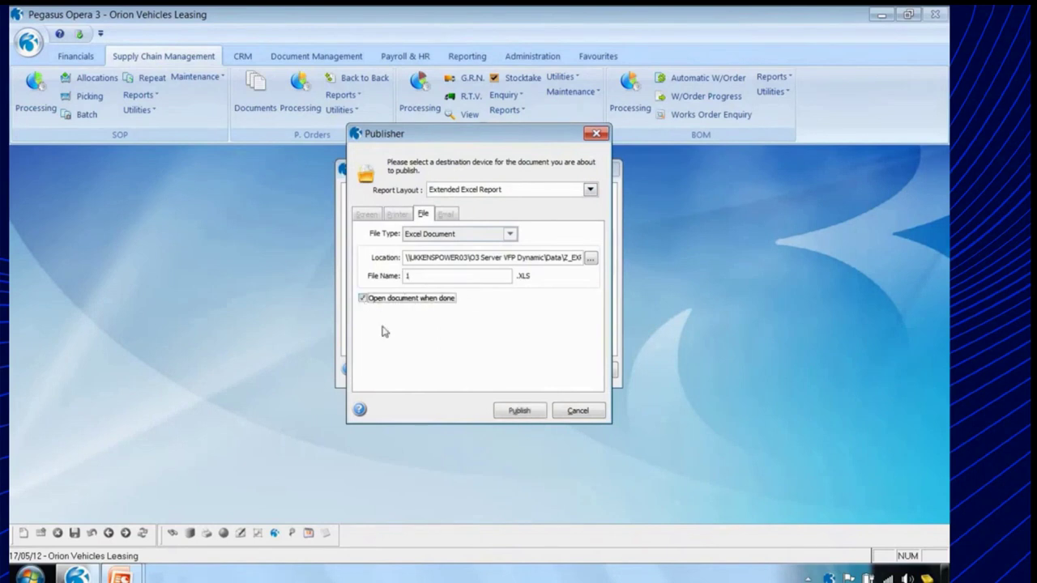
pyautogui.click(523, 411)
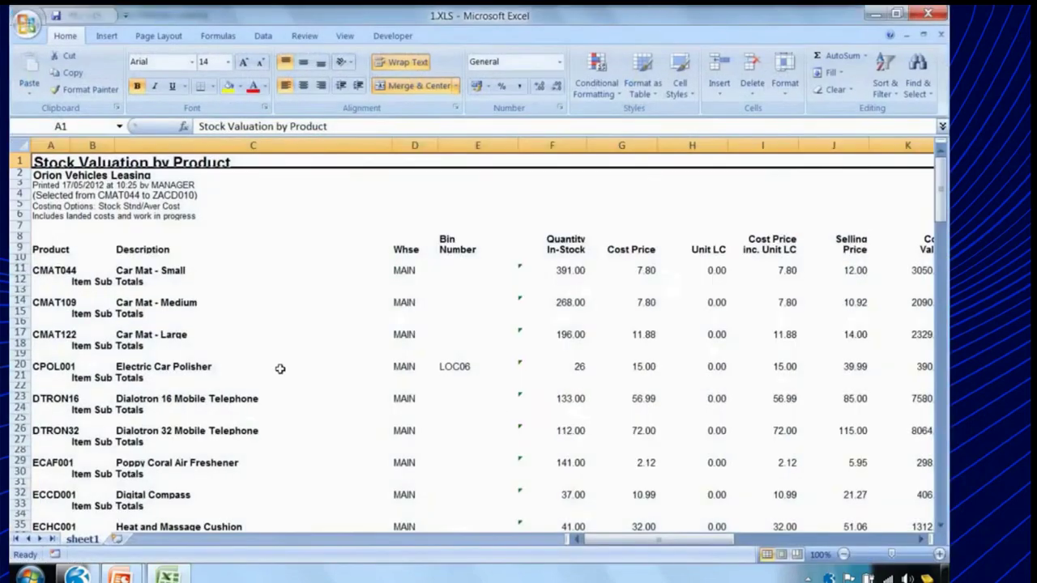
# Examine the quantity, cost price and landed cost figures for Car Mat - Small in the exported workbook, and close it
pyautogui.click(565, 270)
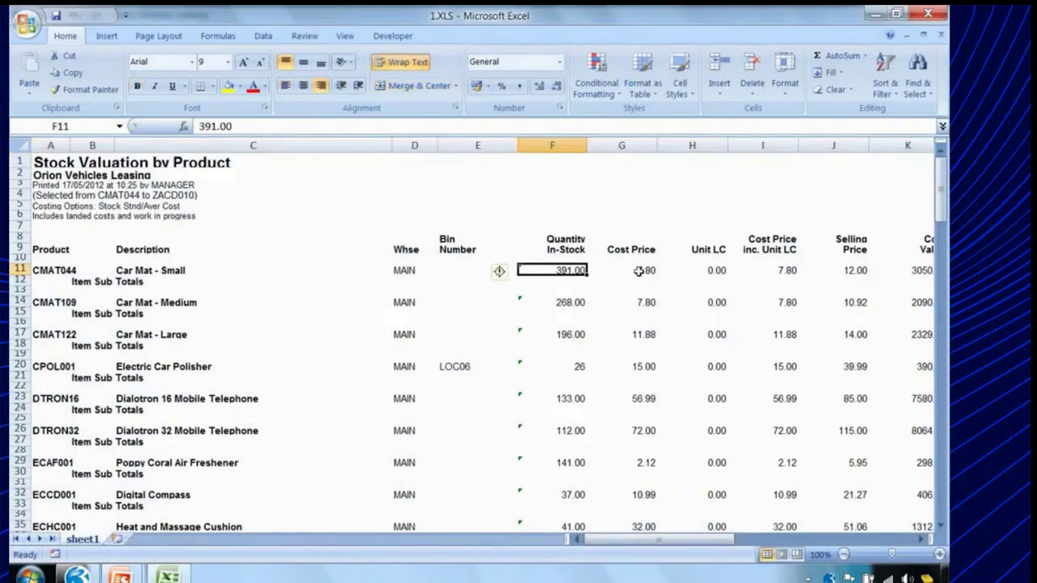
pyautogui.click(636, 271)
pyautogui.click(708, 270)
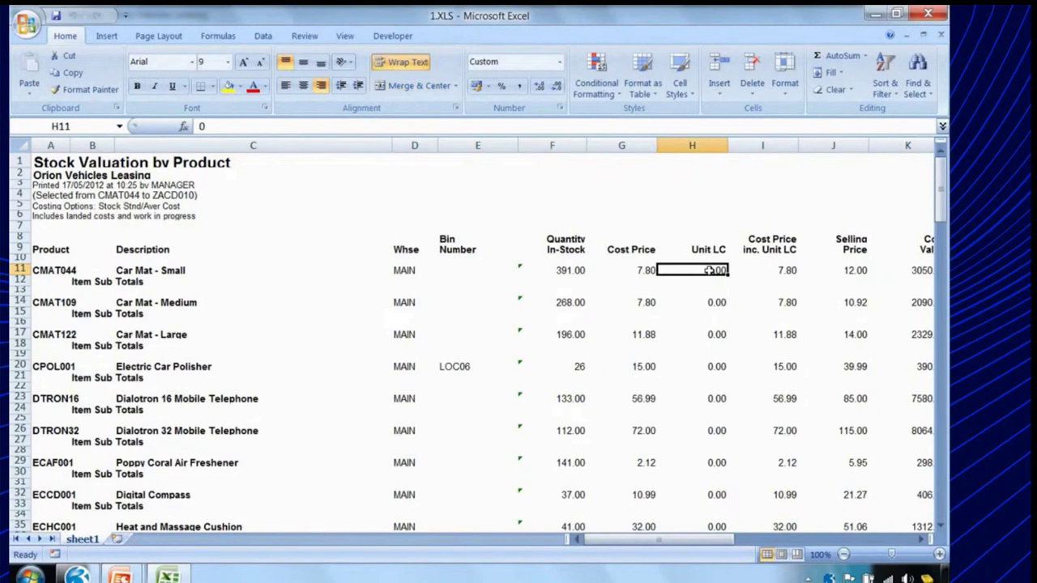
pyautogui.press('Right')
pyautogui.press('Right')
pyautogui.press('Right')
pyautogui.press('Right')
pyautogui.press('Right')
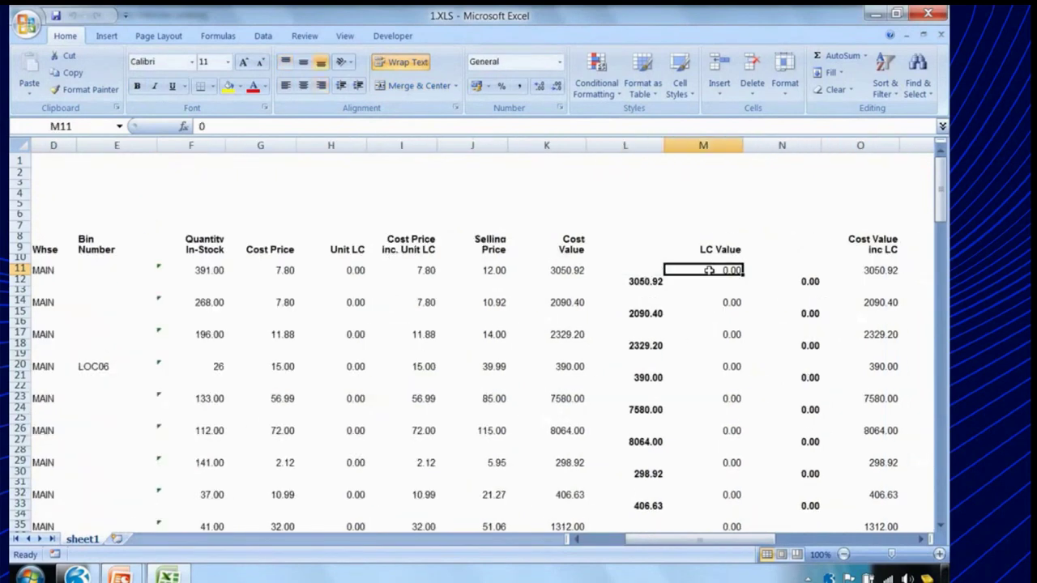
pyautogui.click(926, 15)
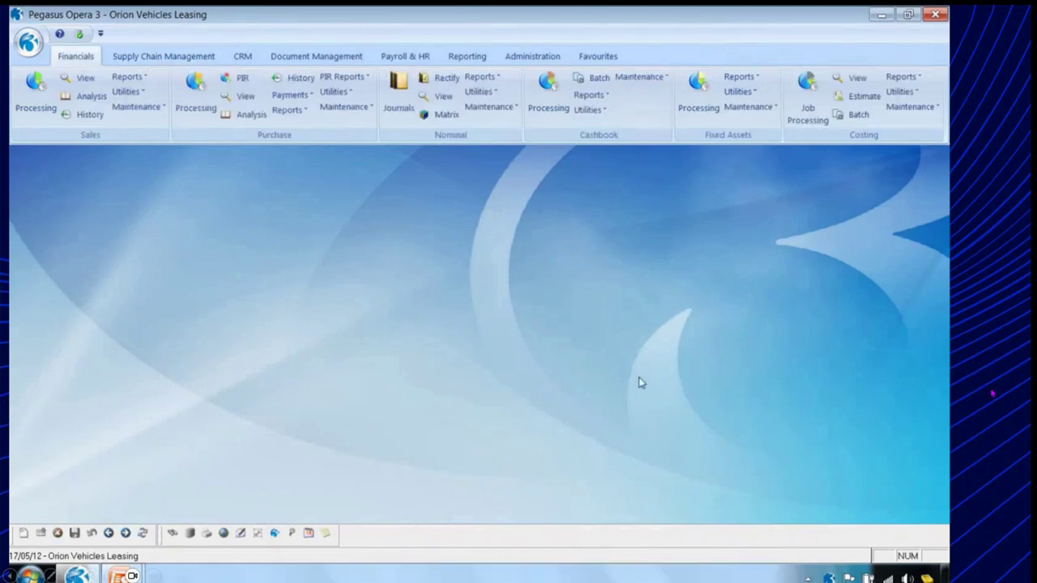
pyautogui.press('pagedown')
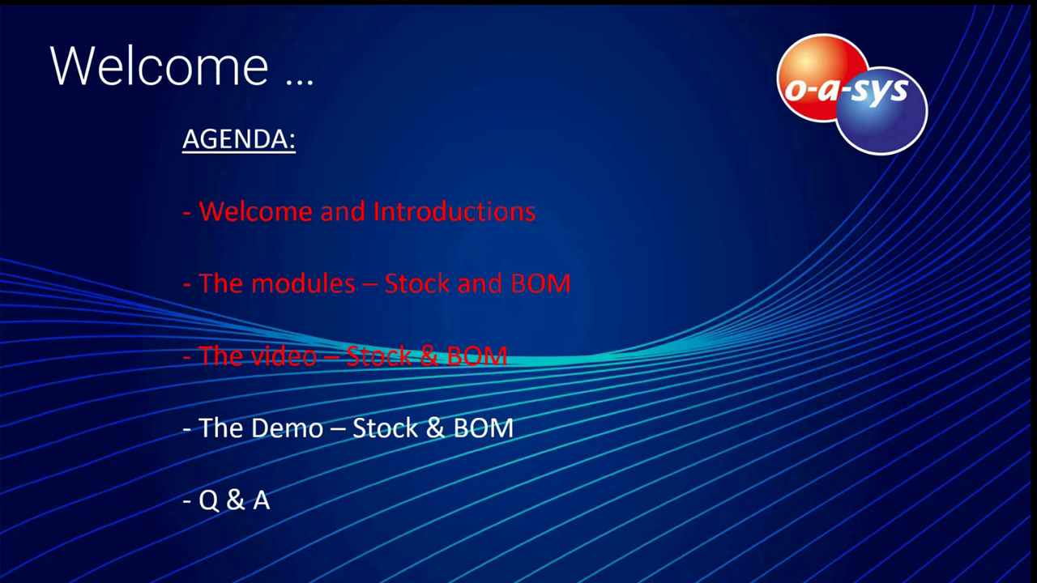
pyautogui.press('Right')
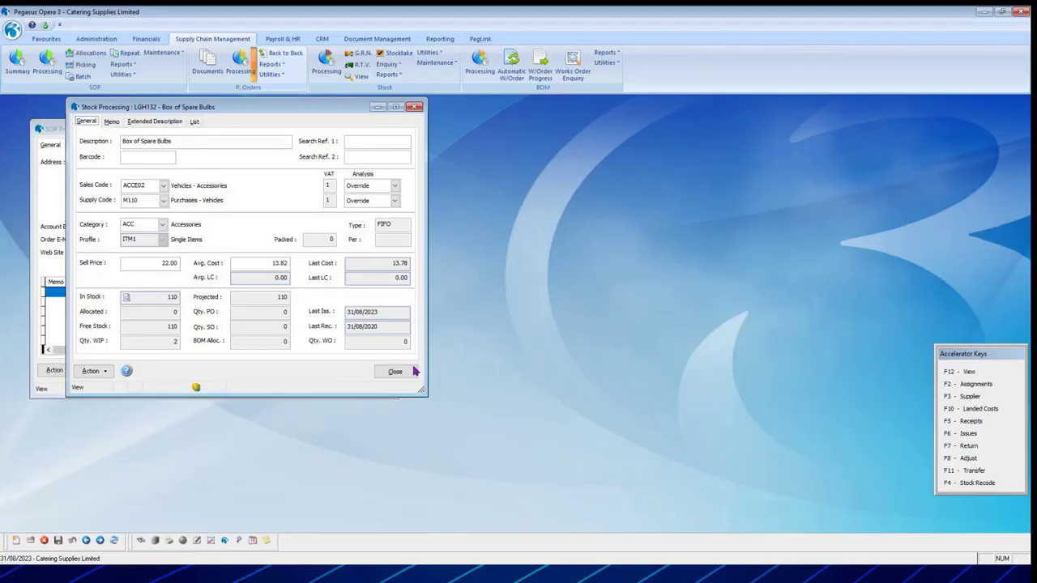
# Close the Box of Spare Bulbs record, reopen Stock Processing and view the general details of COMP004
pyautogui.click(396, 368)
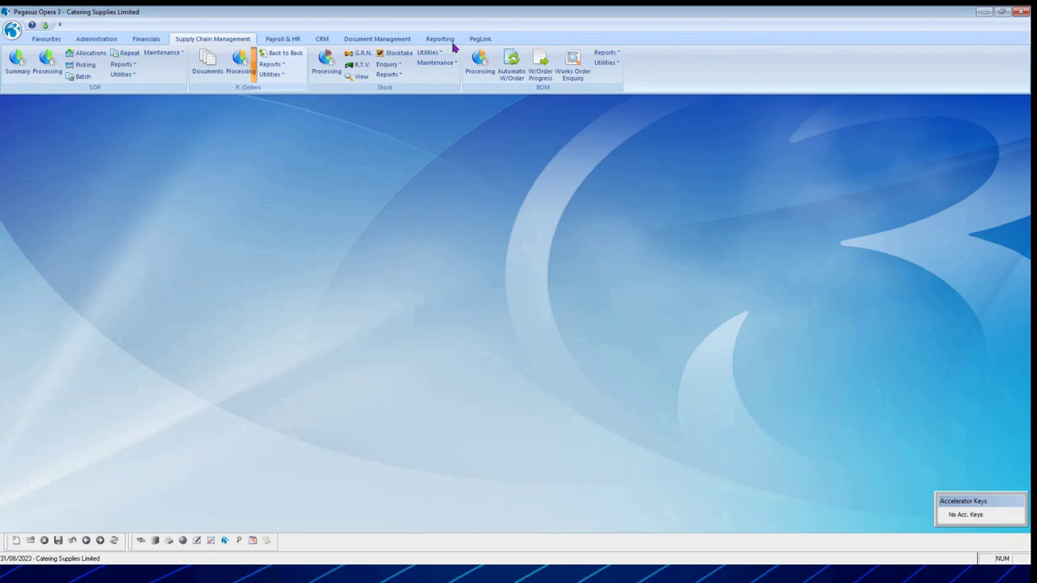
pyautogui.click(325, 70)
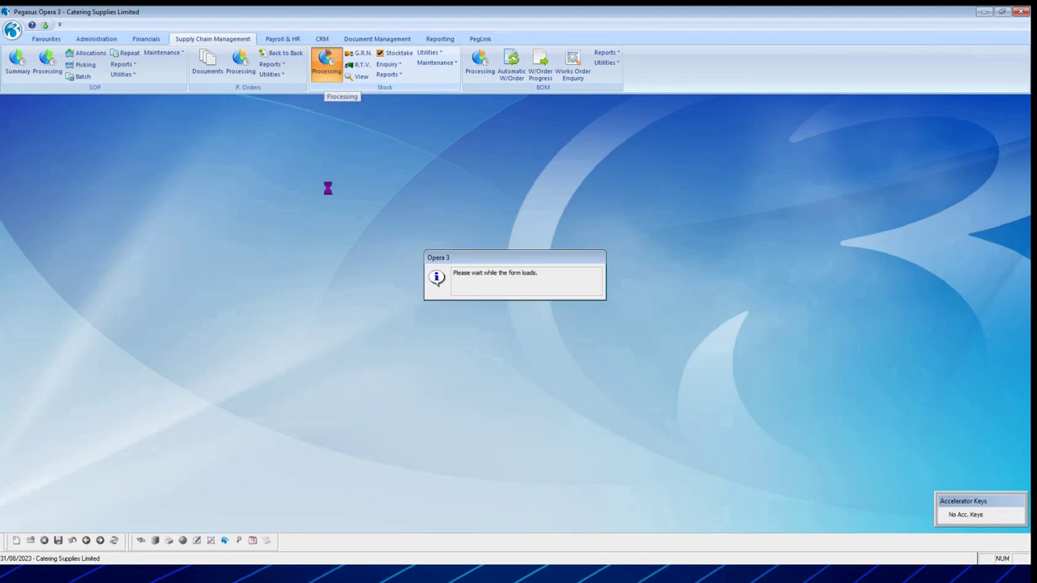
pyautogui.moveTo(253, 114); pyautogui.dragTo(281, 156)
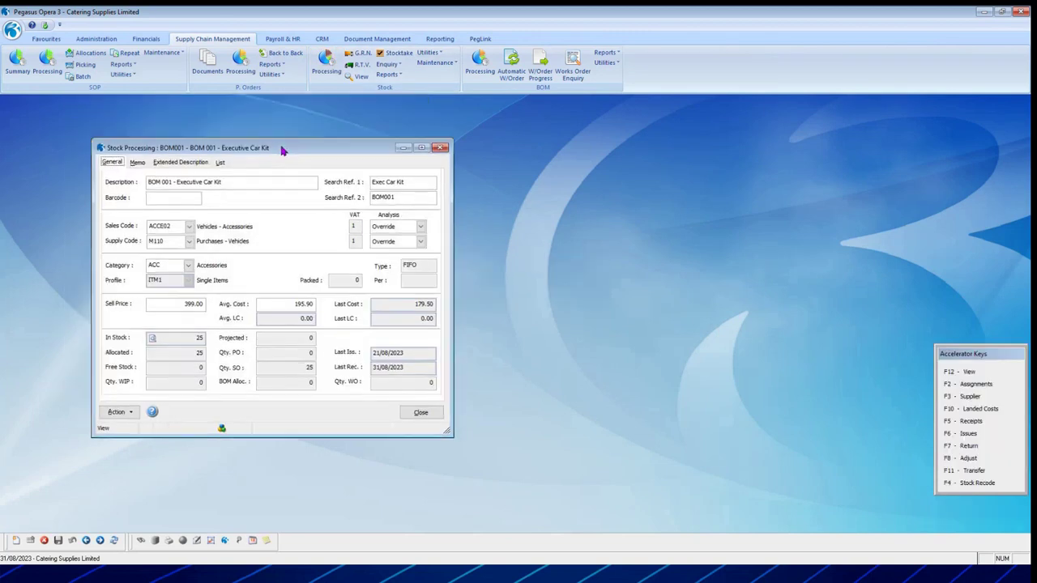
pyautogui.click(226, 165)
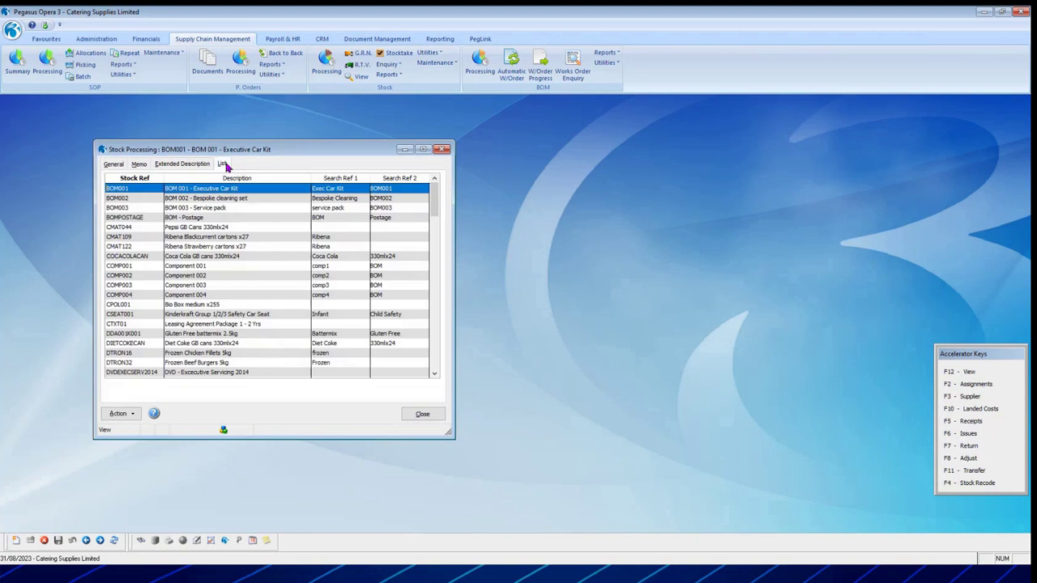
pyautogui.click(218, 295)
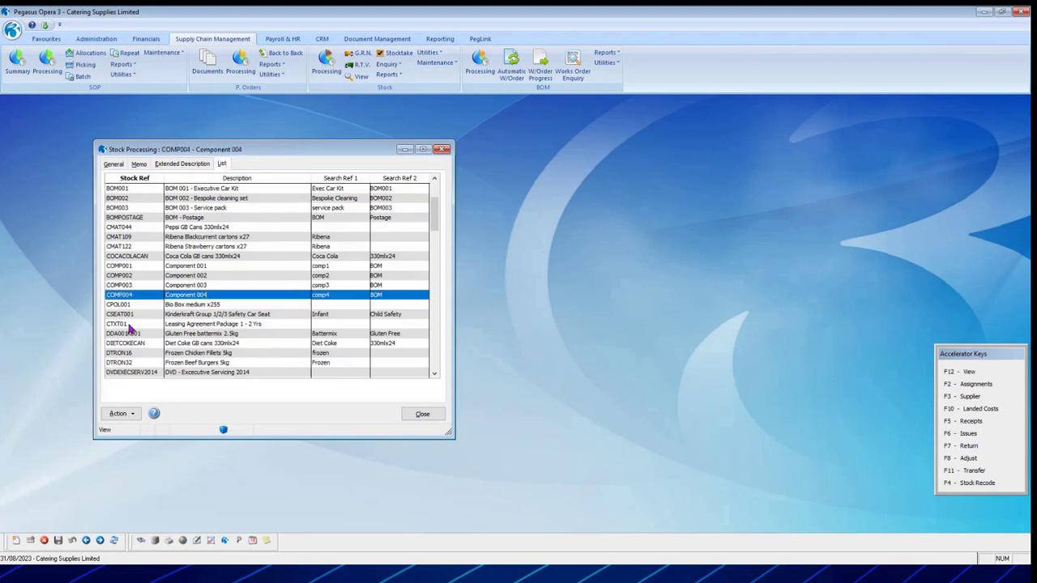
pyautogui.click(113, 165)
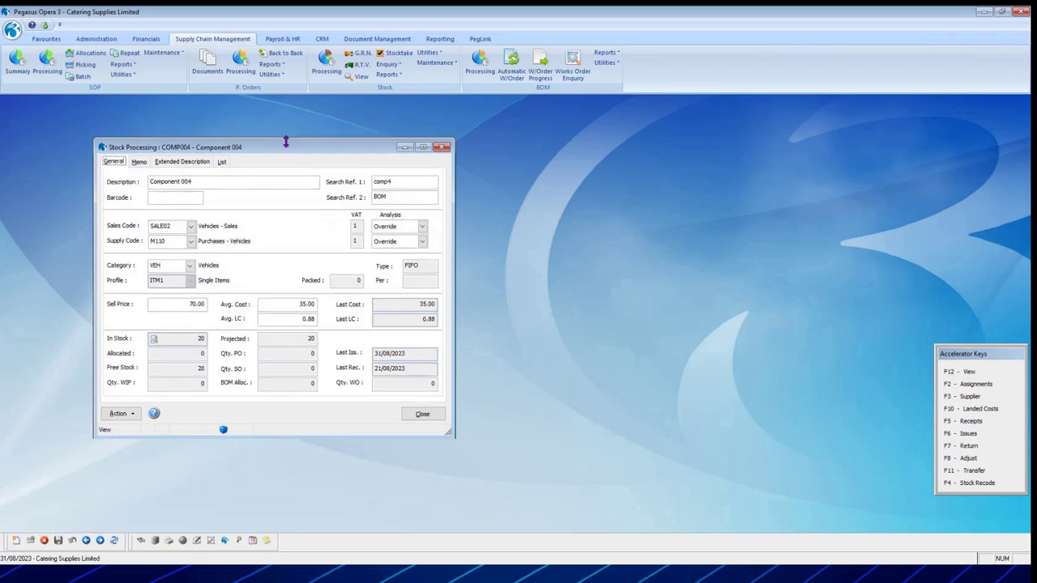
# Create a new stock record COMP005 using the existing stock item COMP004 as a model
pyautogui.click(16, 541)
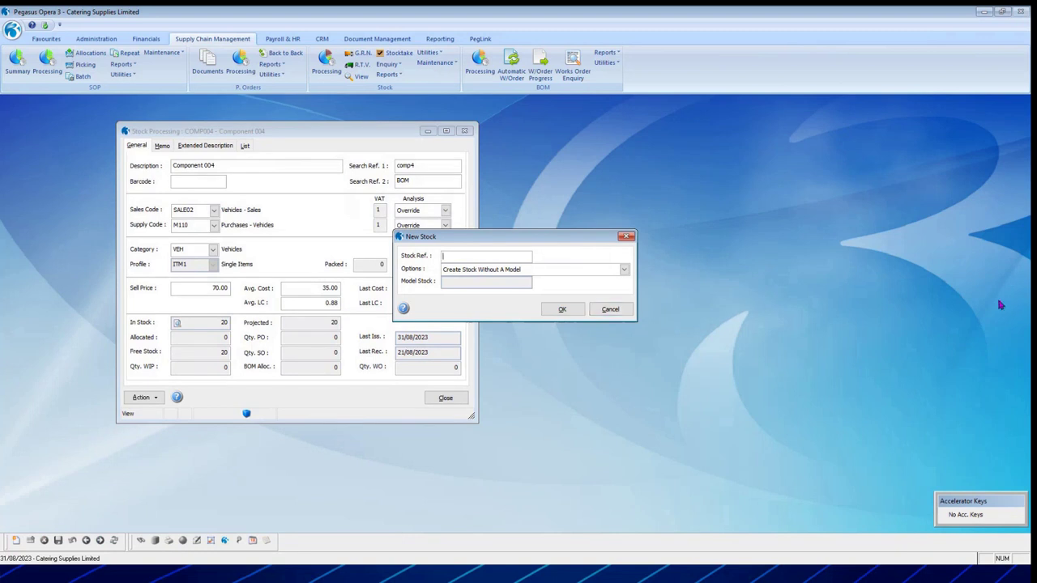
pyautogui.write('COMP005')
pyautogui.press('Tab')
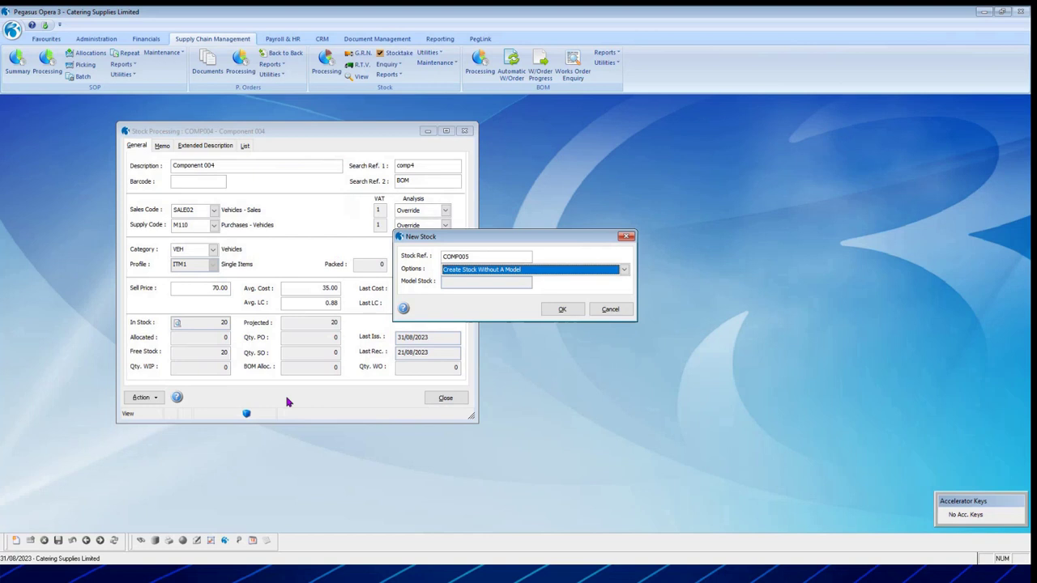
pyautogui.click(622, 270)
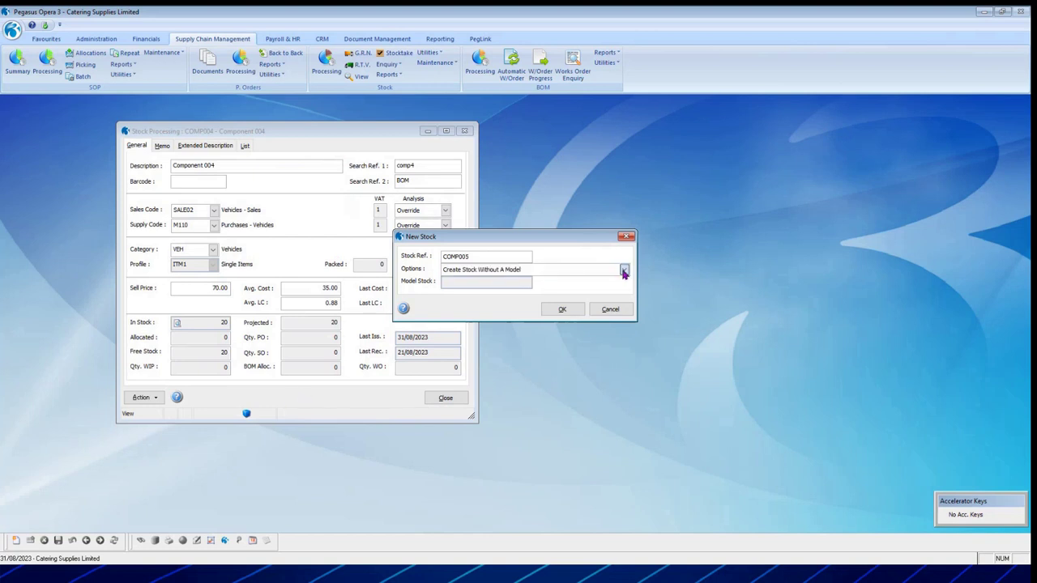
pyautogui.click(567, 290)
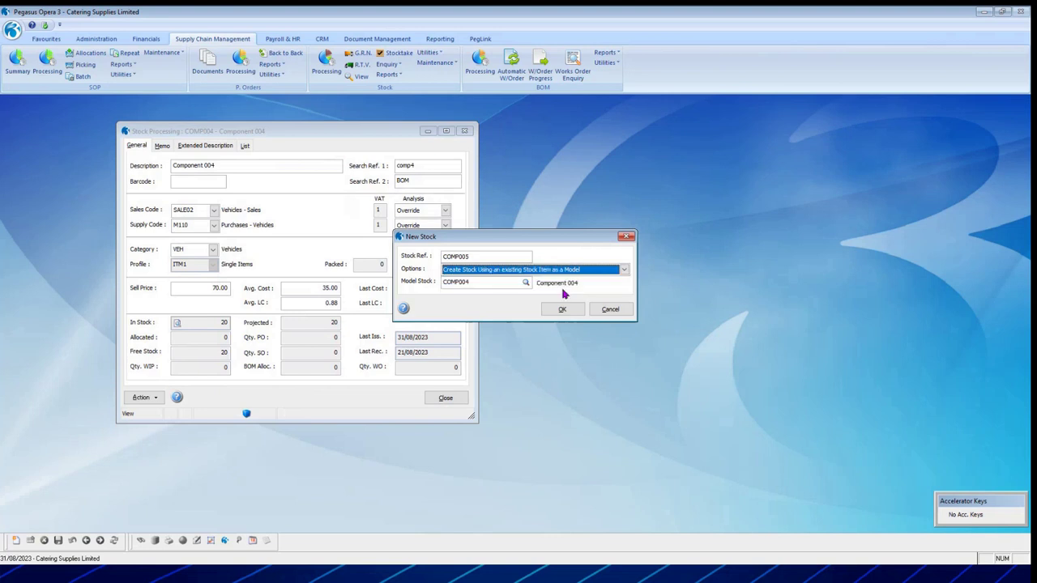
pyautogui.click(478, 282)
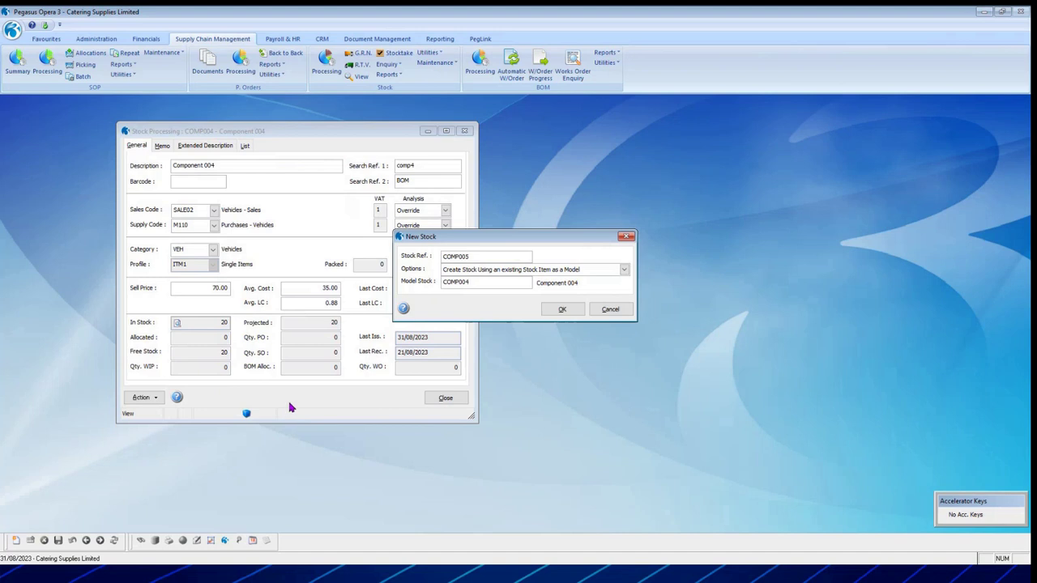
pyautogui.click(564, 311)
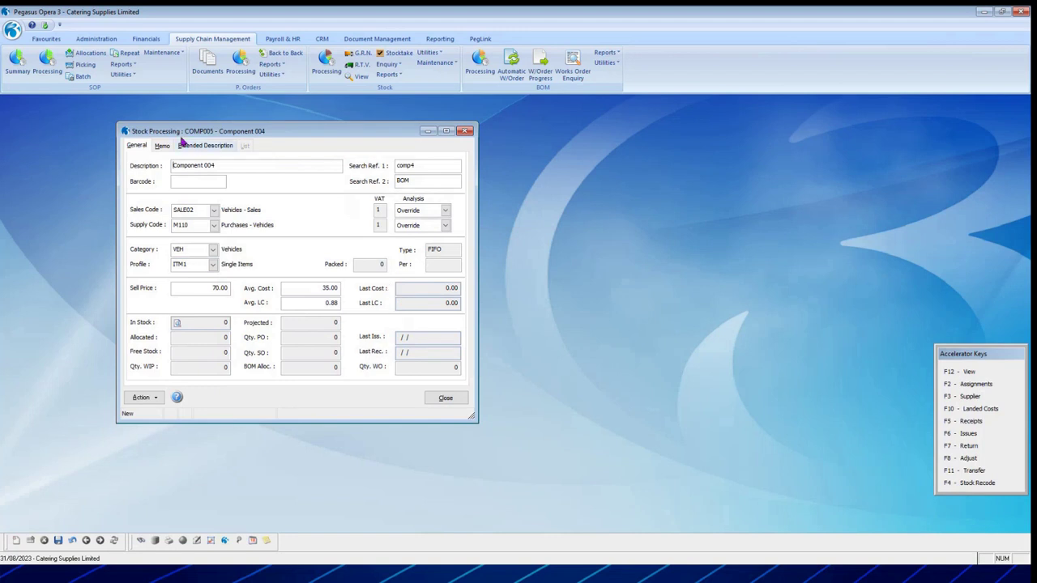
# Change the new stock record's description to Component 005 and its first search reference to comp5
pyautogui.click(231, 165)
pyautogui.press('BackSpace')
pyautogui.write('5')
pyautogui.click(427, 170)
pyautogui.press('BackSpace')
pyautogui.write('5')
# Set the sell price of COMP005 to 50.00 and its average cost to 0.00
pyautogui.press('Tab')
pyautogui.press('Tab')
pyautogui.press('Tab')
pyautogui.press('Tab')
pyautogui.press('Tab')
pyautogui.press('Tab')
pyautogui.write('50')
pyautogui.press('Tab')
pyautogui.press('BackSpace')
pyautogui.press('Tab')
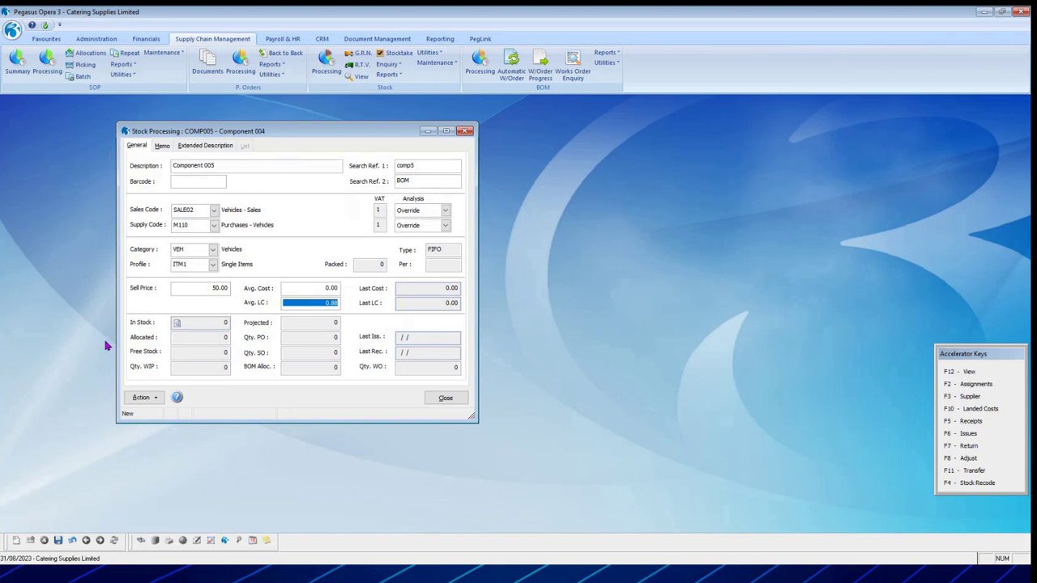
# Examine the sales codes, supply codes, categories and profiles available for COMP005
pyautogui.click(214, 213)
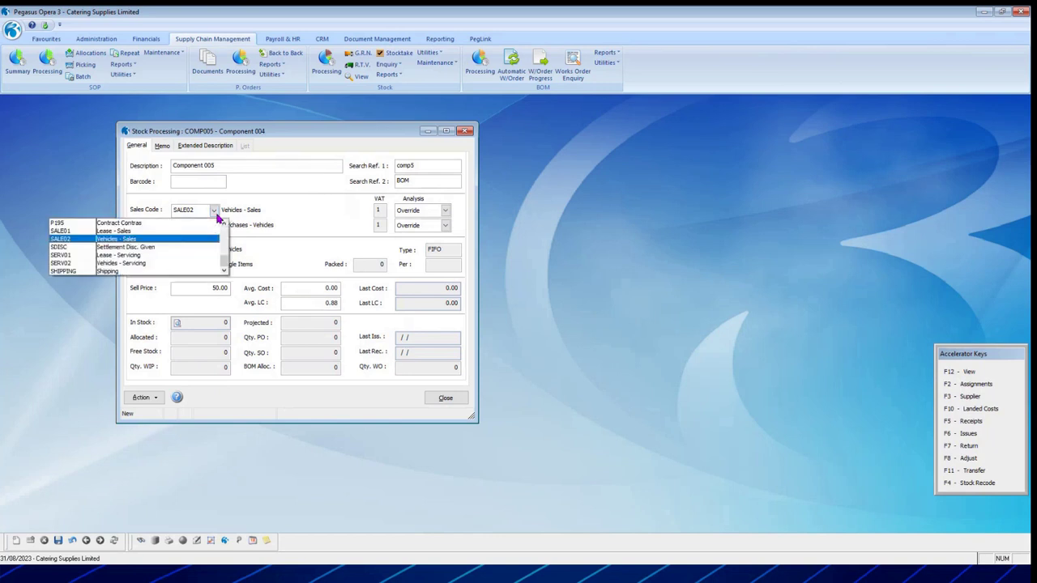
pyautogui.click(216, 214)
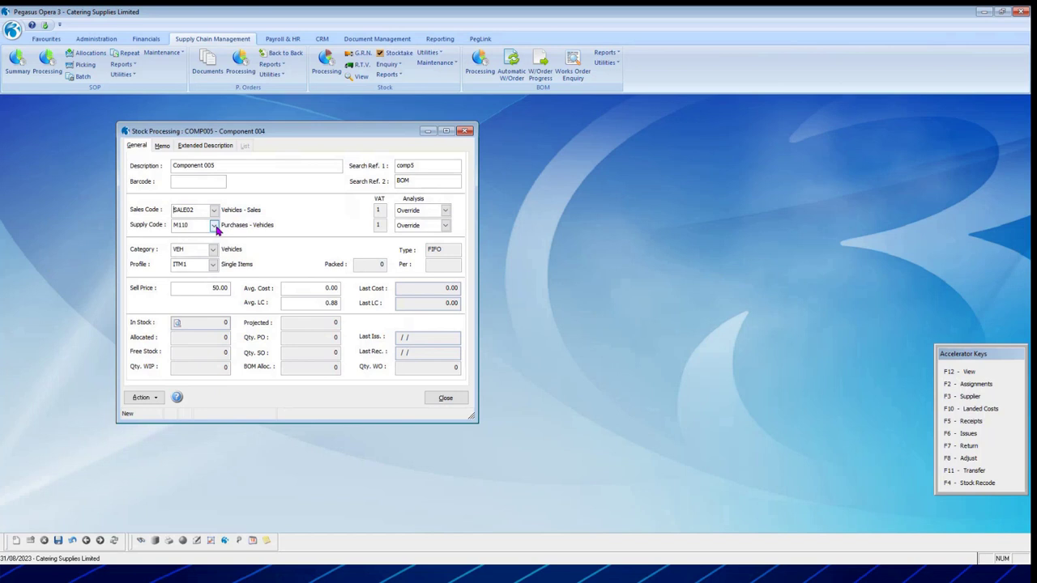
pyautogui.click(216, 228)
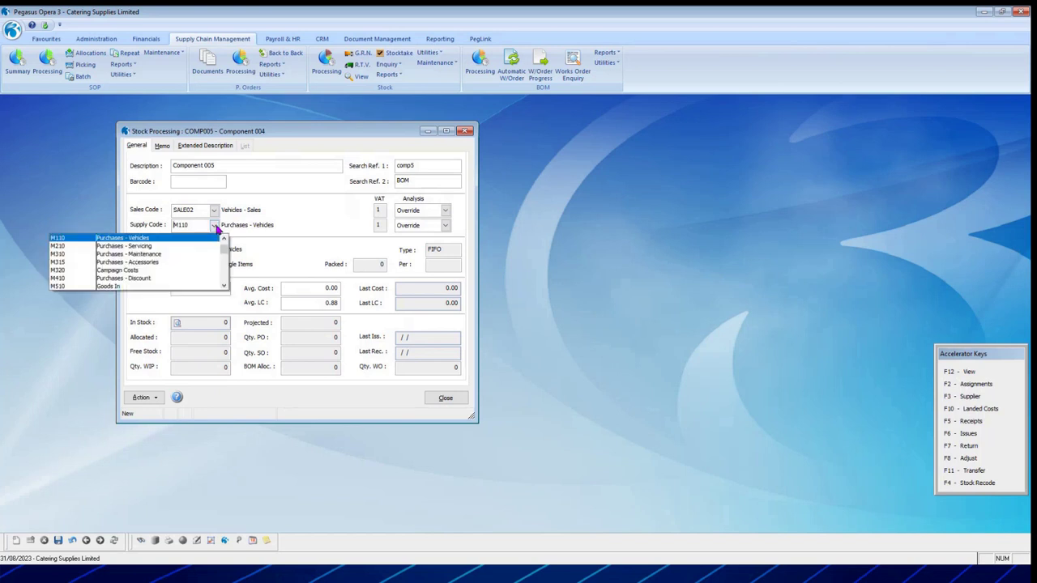
pyautogui.click(216, 228)
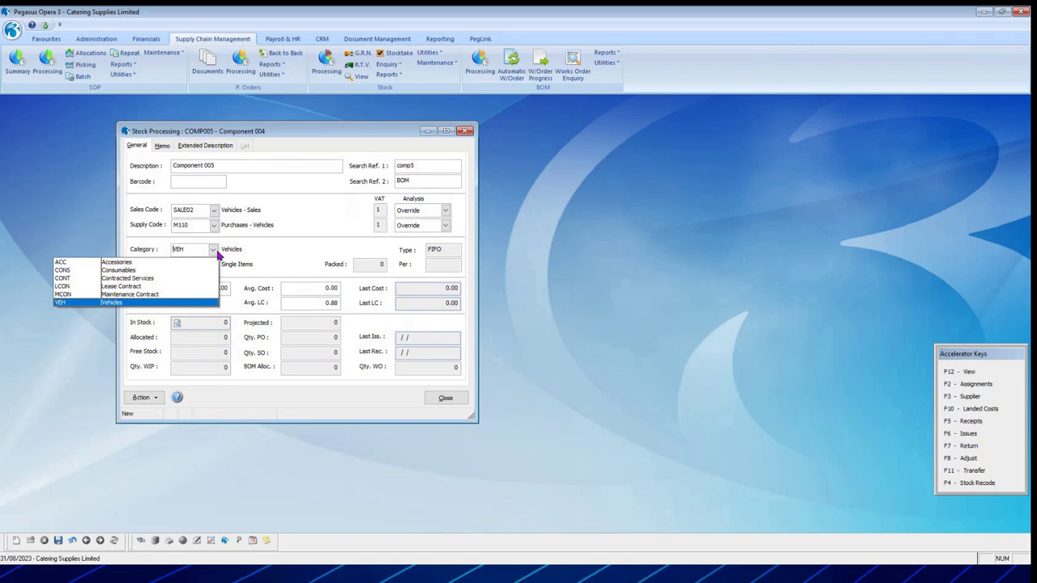
pyautogui.click(217, 255)
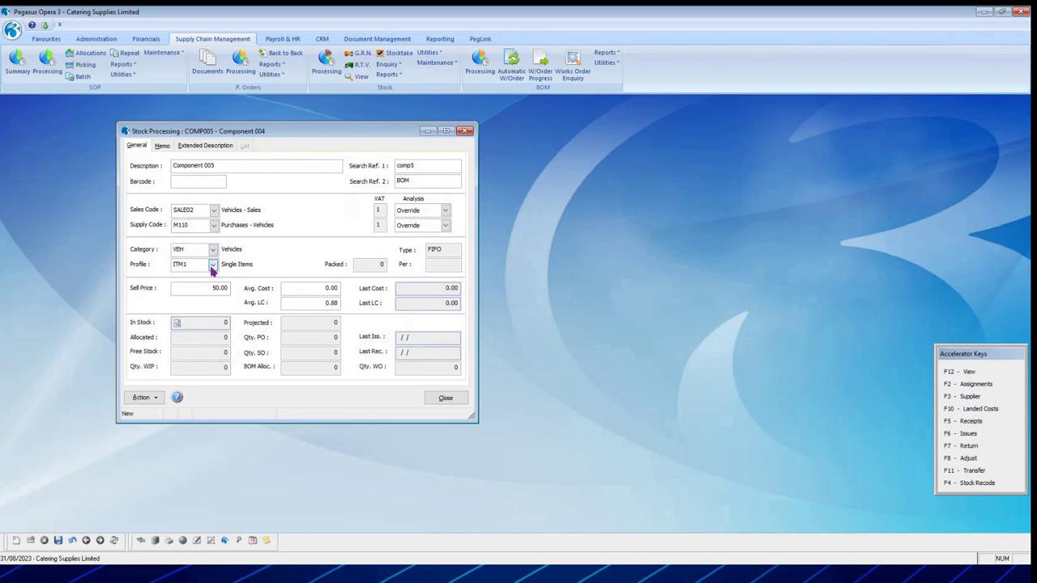
pyautogui.click(212, 265)
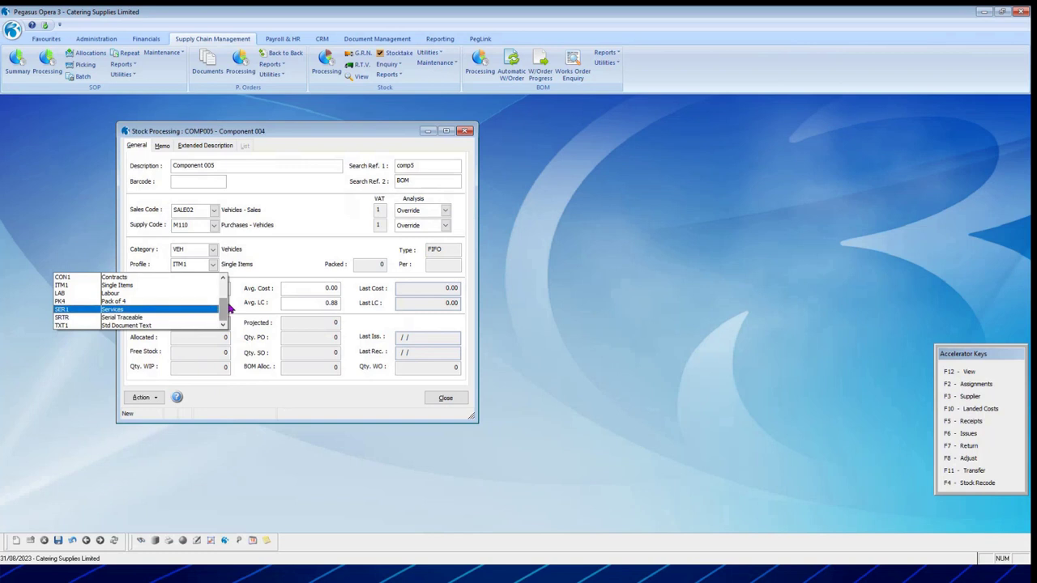
pyautogui.scroll(2, 224, 294)
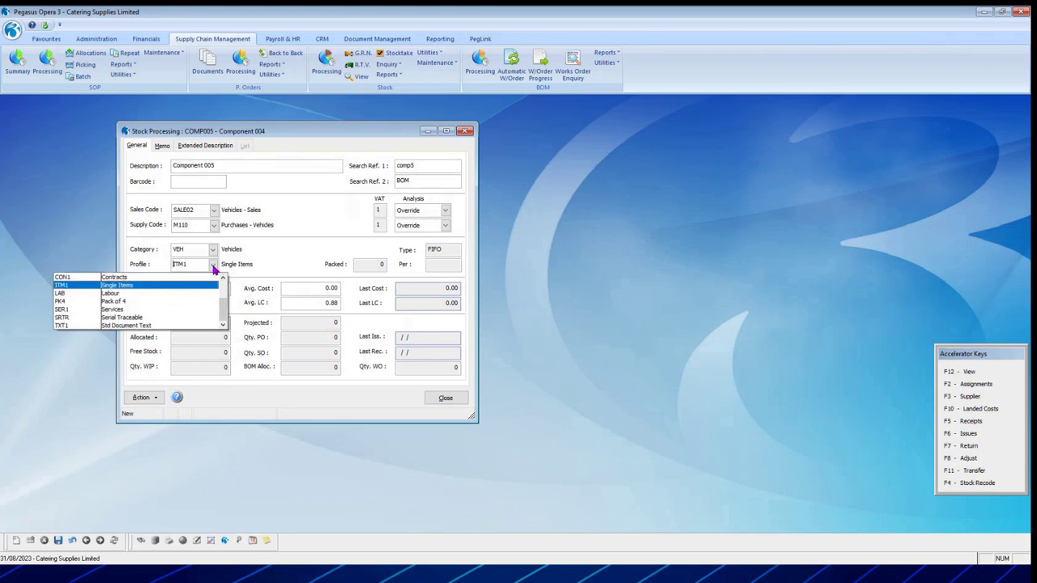
pyautogui.click(215, 269)
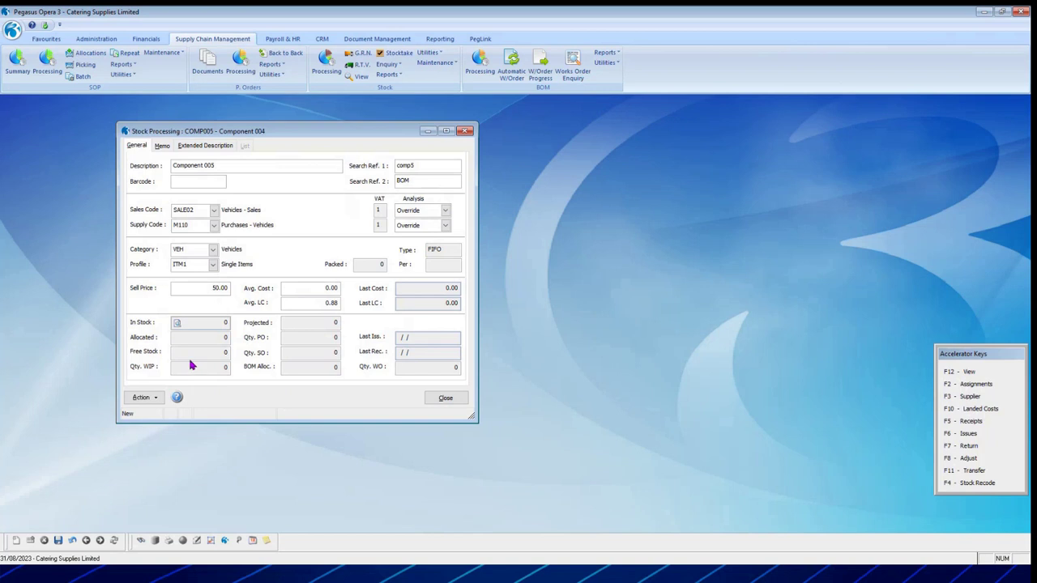
# Save the new COMP005 stock record
pyautogui.press('Tab')
pyautogui.press('Tab')
pyautogui.click(59, 540)
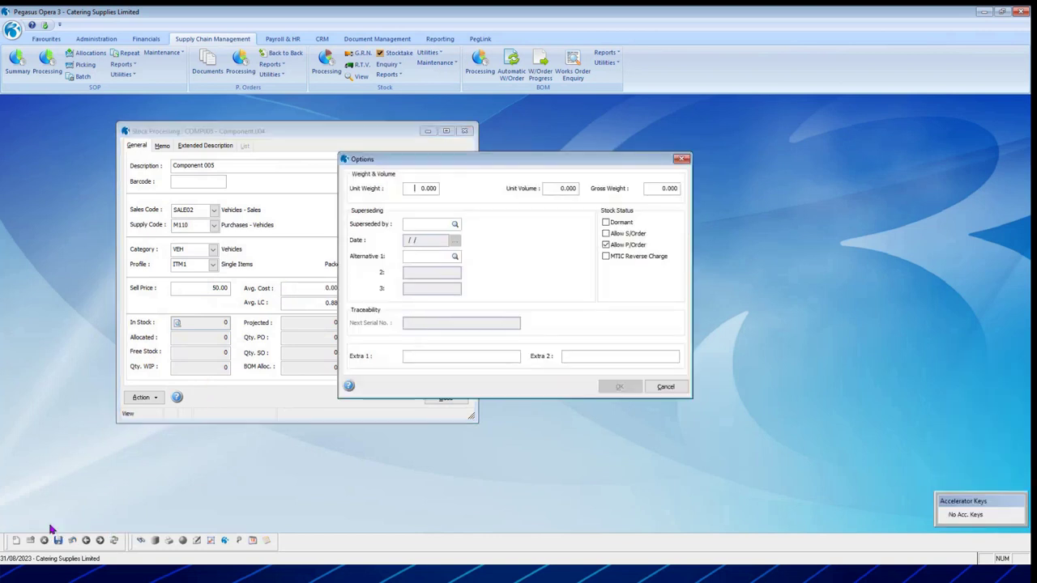
# Allow COMP005 on sales orders in its stock status options, and skip the price and discount settings
pyautogui.moveTo(507, 159); pyautogui.dragTo(580, 163)
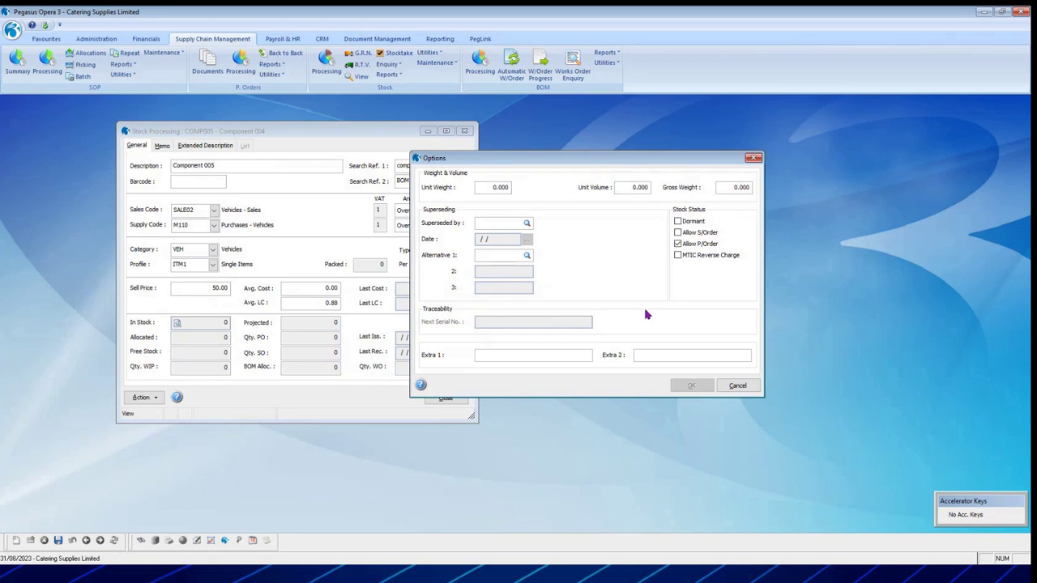
pyautogui.click(678, 234)
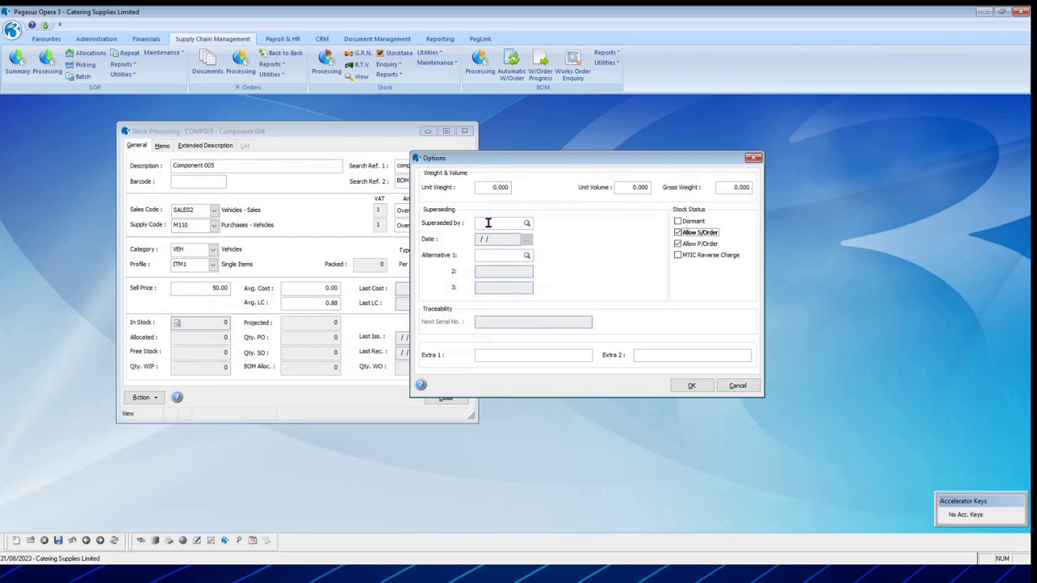
pyautogui.click(692, 386)
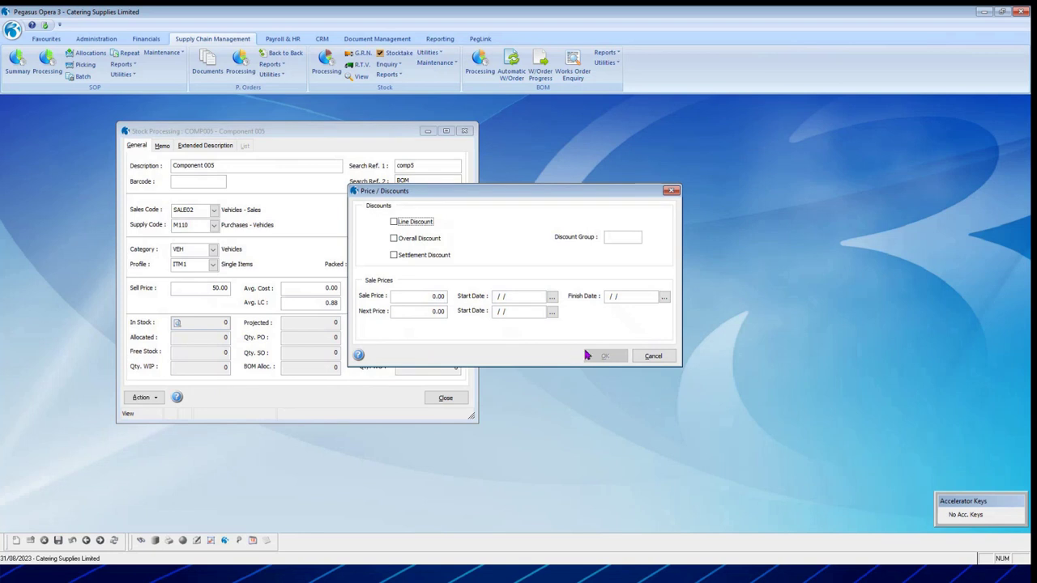
pyautogui.click(615, 236)
pyautogui.click(661, 356)
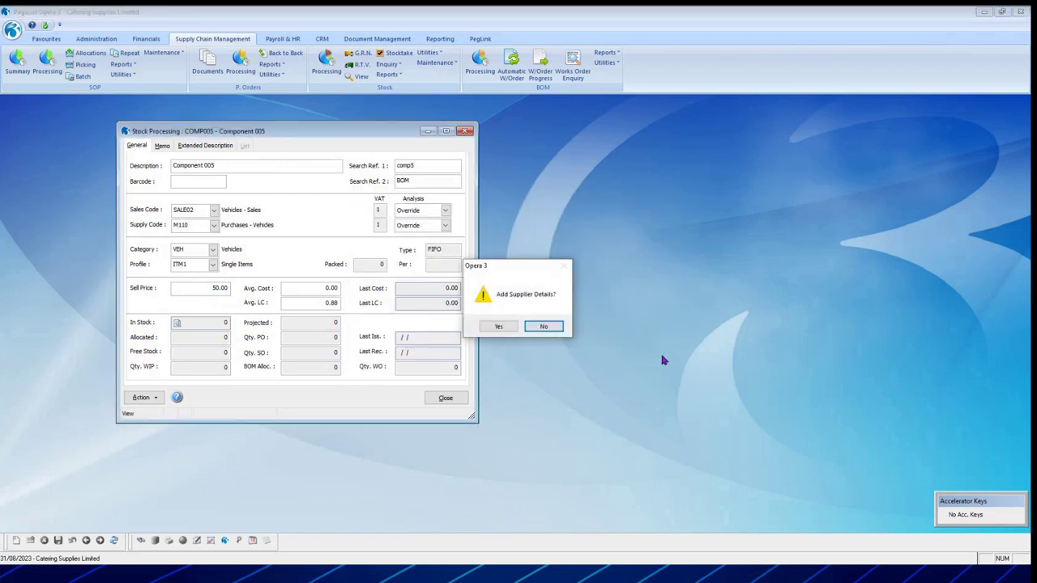
# Start adding supplier details for COMP005 with supplier reference COMP00000-05 and supplier CAR0001, Carters Limited
pyautogui.click(499, 327)
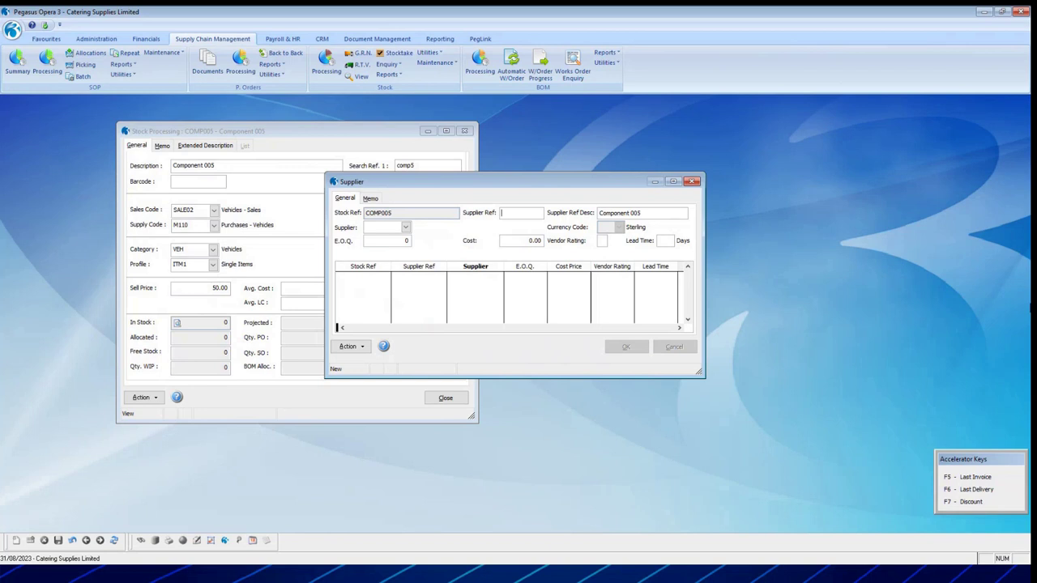
pyautogui.write('COMP00000-05')
pyautogui.click(599, 213)
pyautogui.write('CAR0001')
pyautogui.press('Tab')
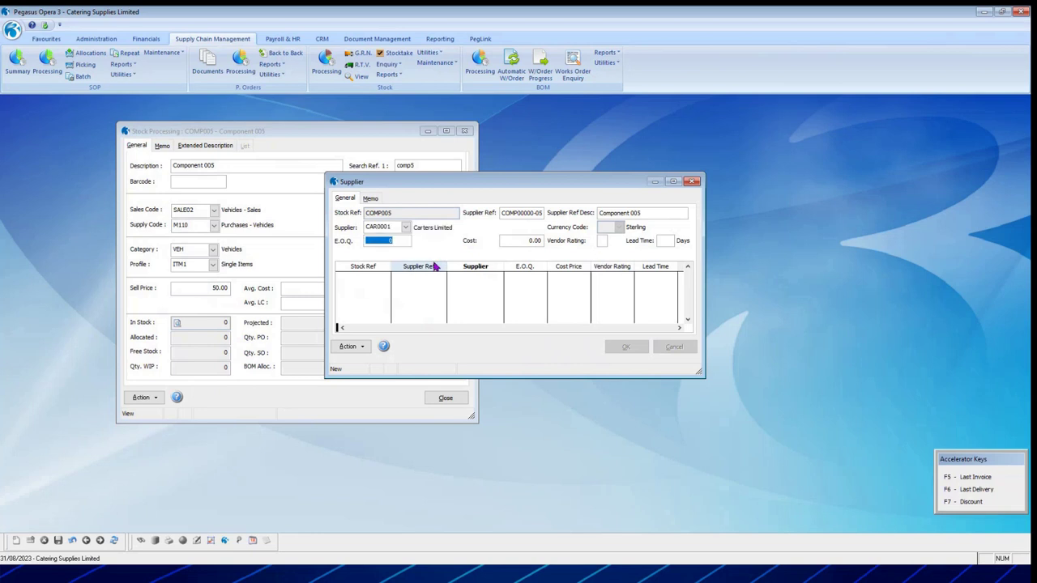
pyautogui.click(405, 227)
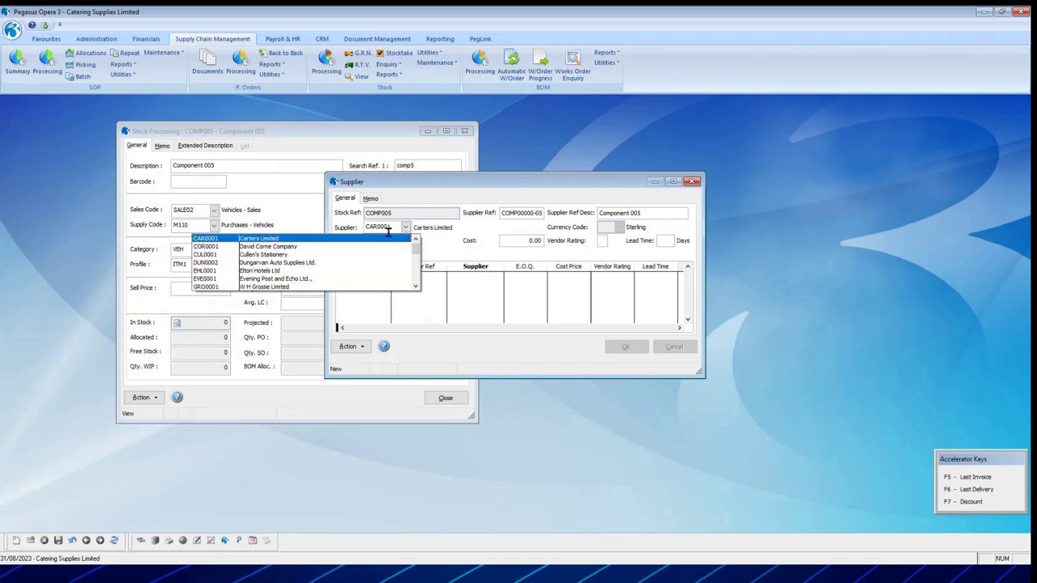
pyautogui.click(386, 238)
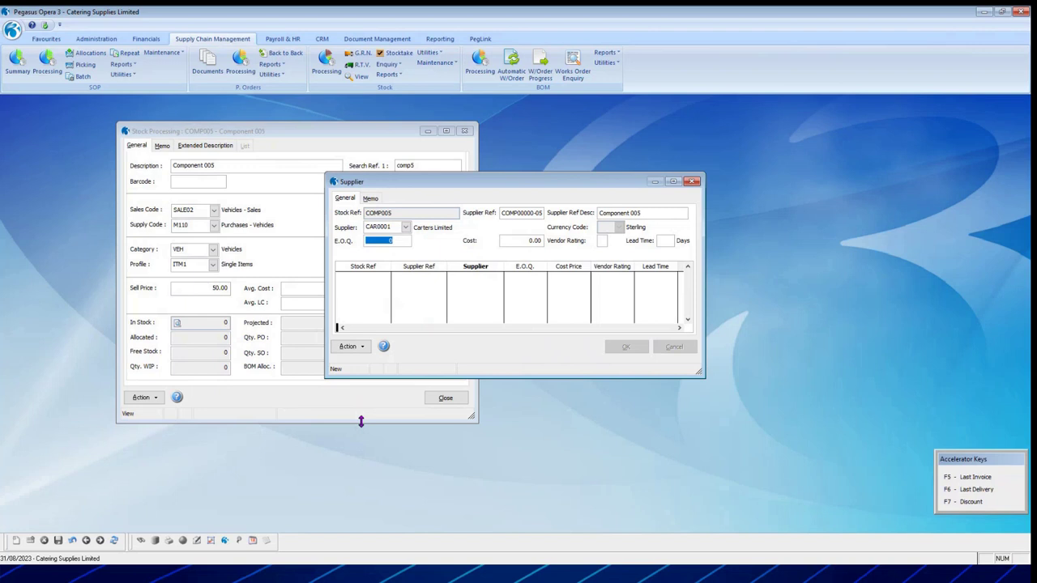
# Complete the CAR0001 supplier line with E.O.Q. 50, cost 11.99, vendor rating 1 and a lead time of 1 day
pyautogui.write('50')
pyautogui.press('Tab')
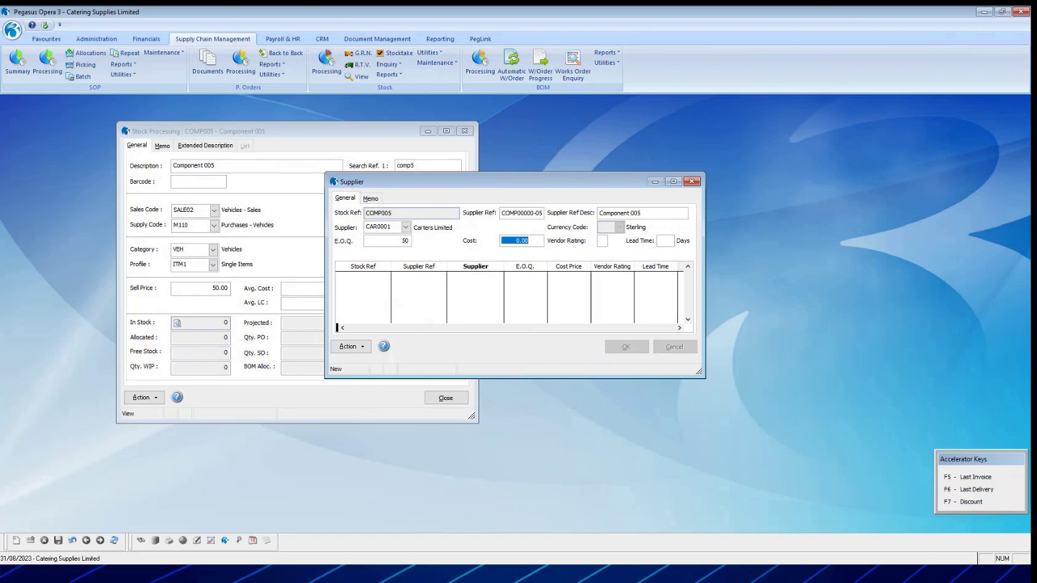
pyautogui.write('11.99')
pyautogui.press('Tab')
pyautogui.press('Return')
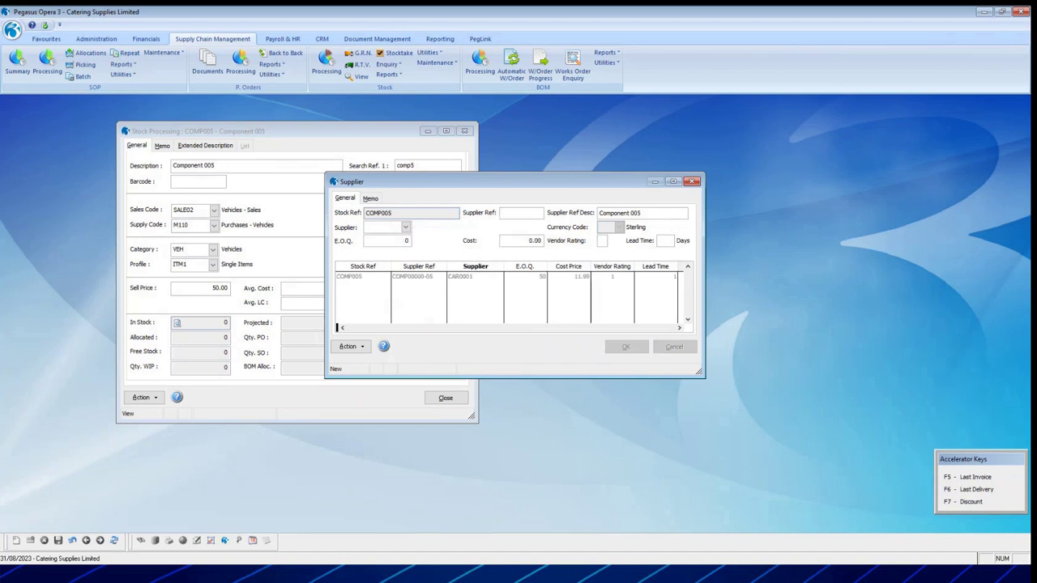
# Add a second supplier, COR0001, with reference COMP-05, E.O.Q. 10, cost 12.50, vendor rating 2 and lead time 1 day, and finish the supplier details
pyautogui.write('COMP-05')
pyautogui.click(406, 228)
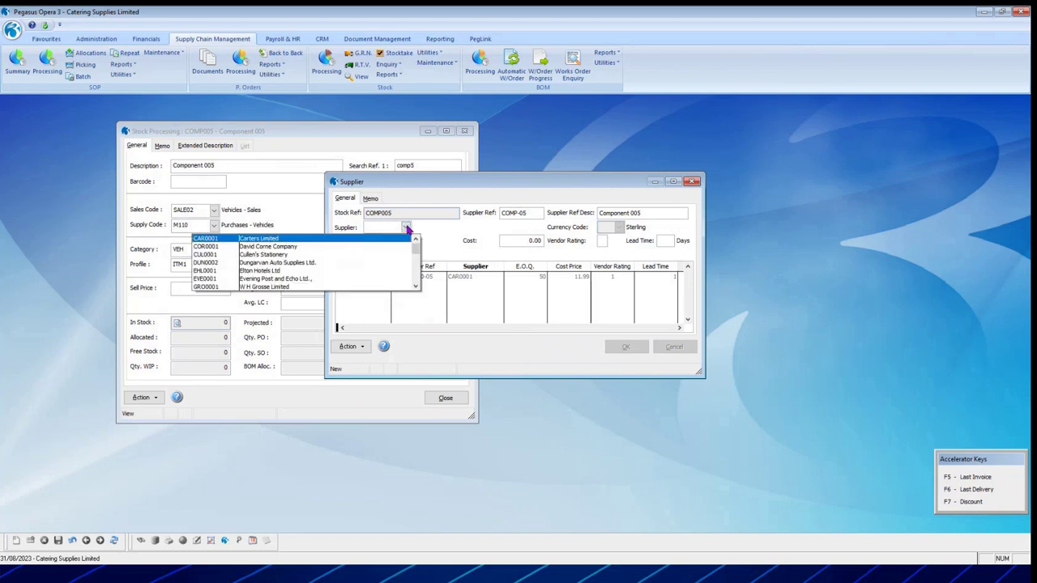
pyautogui.click(369, 248)
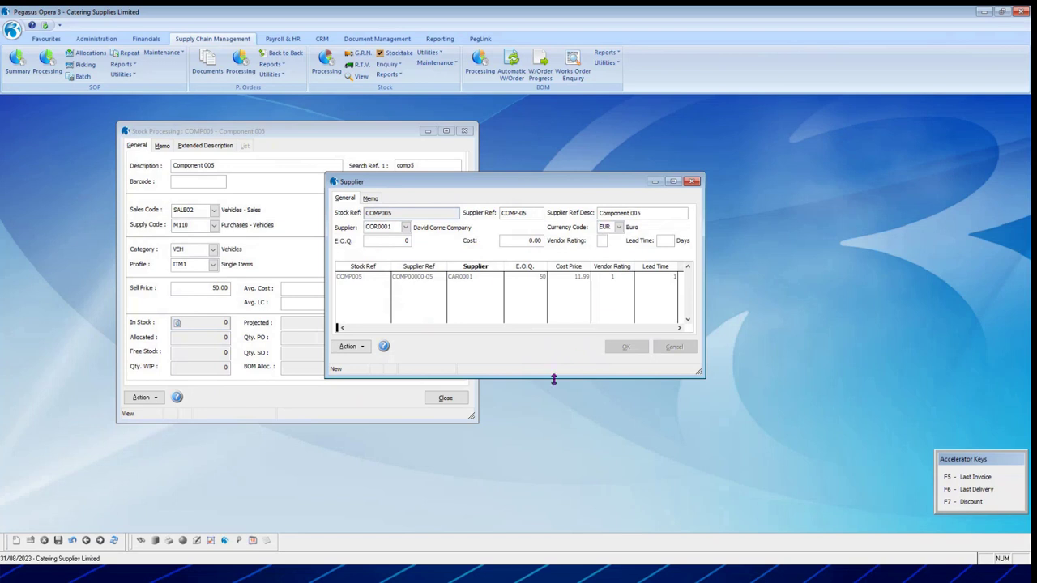
pyautogui.press('Tab')
pyautogui.write('10')
pyautogui.press('Tab')
pyautogui.write('12.50')
pyautogui.write('2')
pyautogui.press('Return')
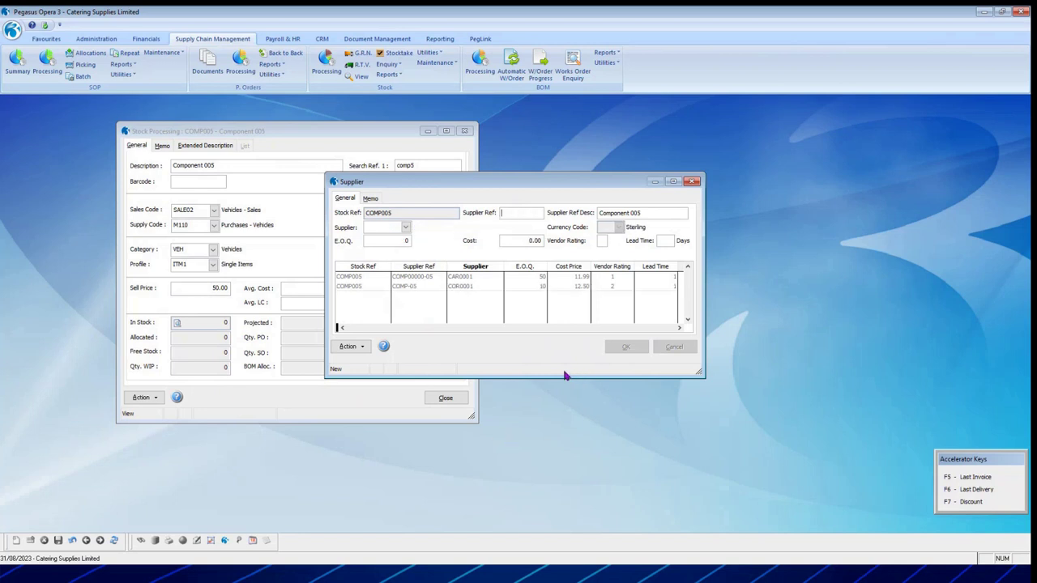
pyautogui.click(620, 346)
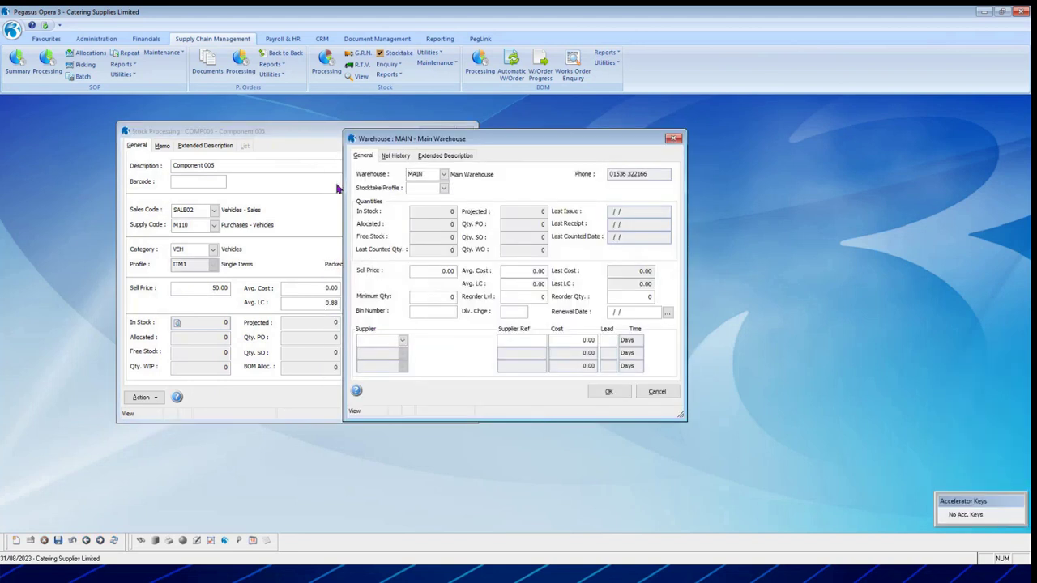
# Assign the MAIN warehouse to COMP005 with stocktake profile B, Count must be exact
pyautogui.moveTo(476, 142); pyautogui.dragTo(412, 134)
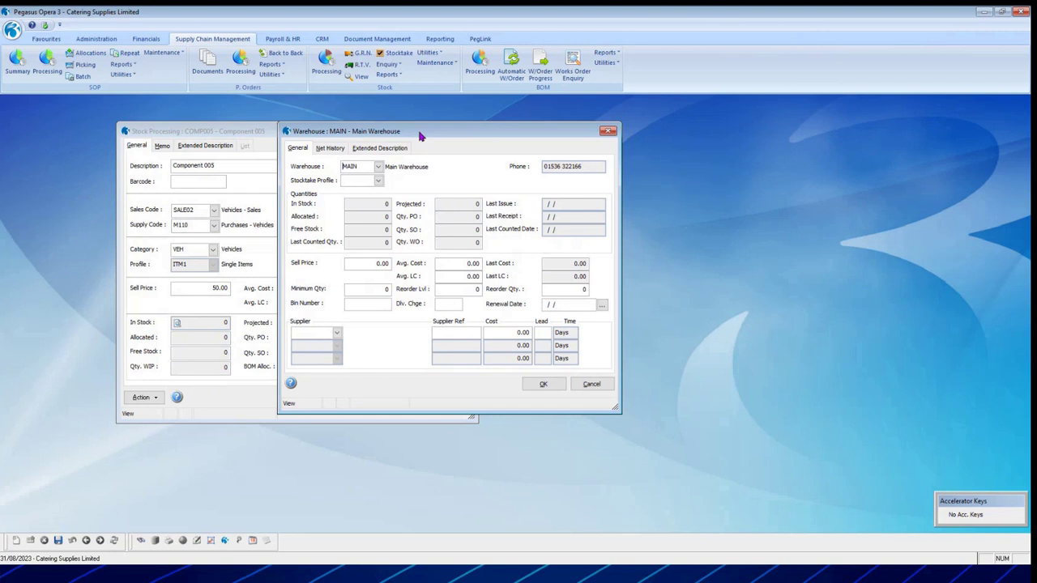
pyautogui.click(378, 166)
pyautogui.click(387, 172)
pyautogui.click(377, 180)
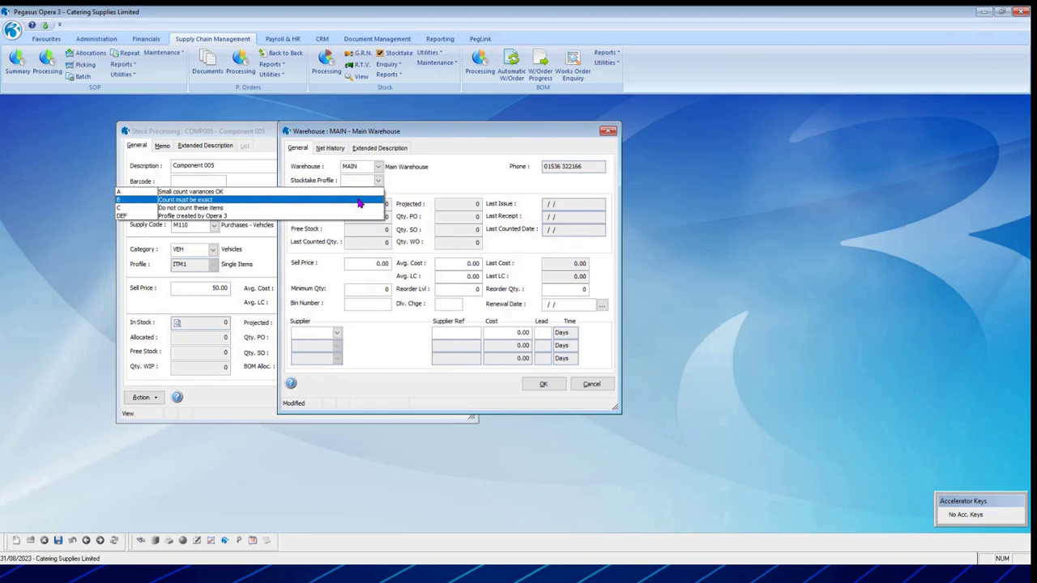
pyautogui.click(359, 203)
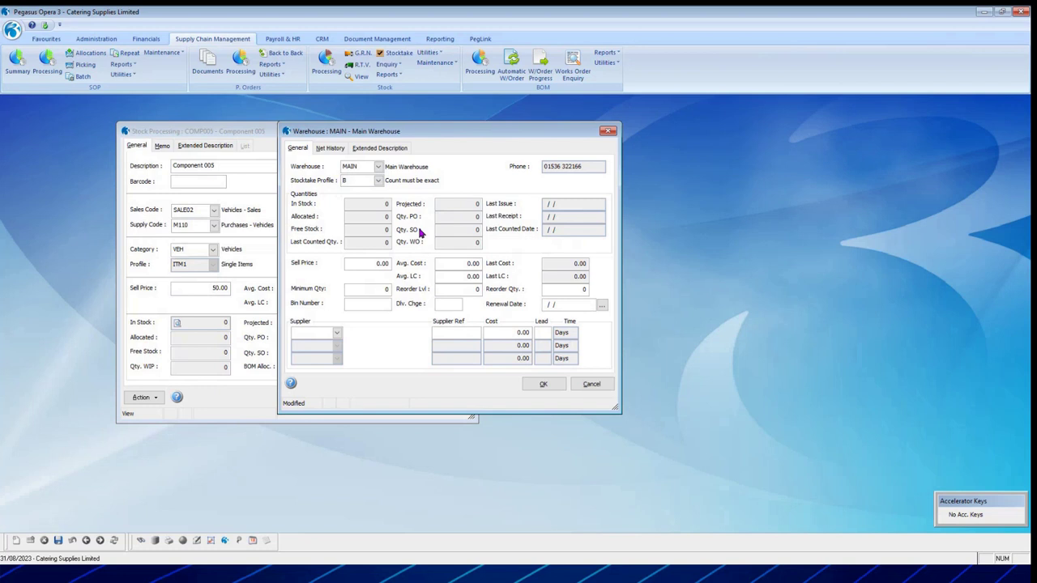
# Set the warehouse sell price to 50.00, minimum quantity to 10, reorder level to 5 and reorder quantity to 100
pyautogui.press('Tab')
pyautogui.write('50')
pyautogui.press('Tab')
pyautogui.write('10')
pyautogui.press('Tab')
pyautogui.write('100')
# Set the warehouse supplier to CAR0001 with reference comp000000-05, cost 11.99 and lead time 1 day, and confirm the warehouse details
pyautogui.click(372, 303)
pyautogui.write('CAR')
pyautogui.press('Tab')
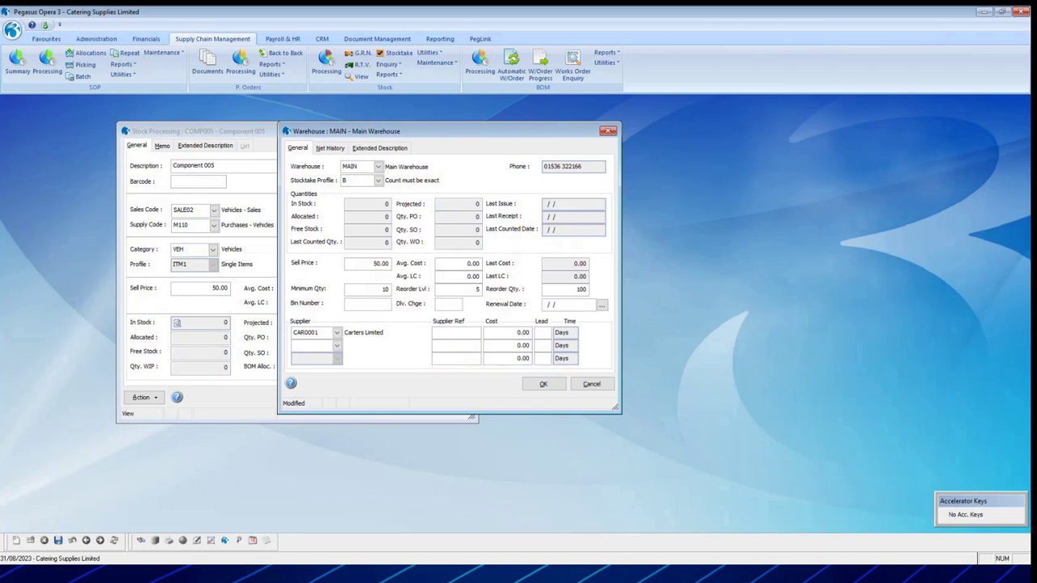
pyautogui.write('comop')
pyautogui.press('BackSpace')
pyautogui.press('BackSpace')
pyautogui.write('p000000-05')
pyautogui.press('Tab')
pyautogui.write('11.991')
pyautogui.press('Tab')
pyautogui.click(543, 384)
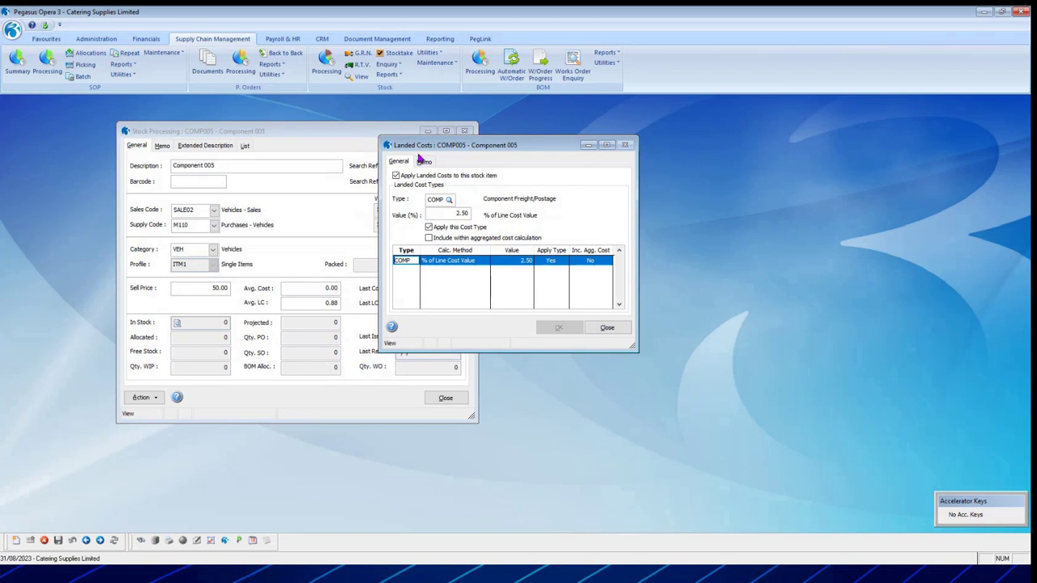
# Keep landed costs applied to COMP005 and start a new landed cost line of type INS, Insurance
pyautogui.click(397, 176)
pyautogui.click(396, 176)
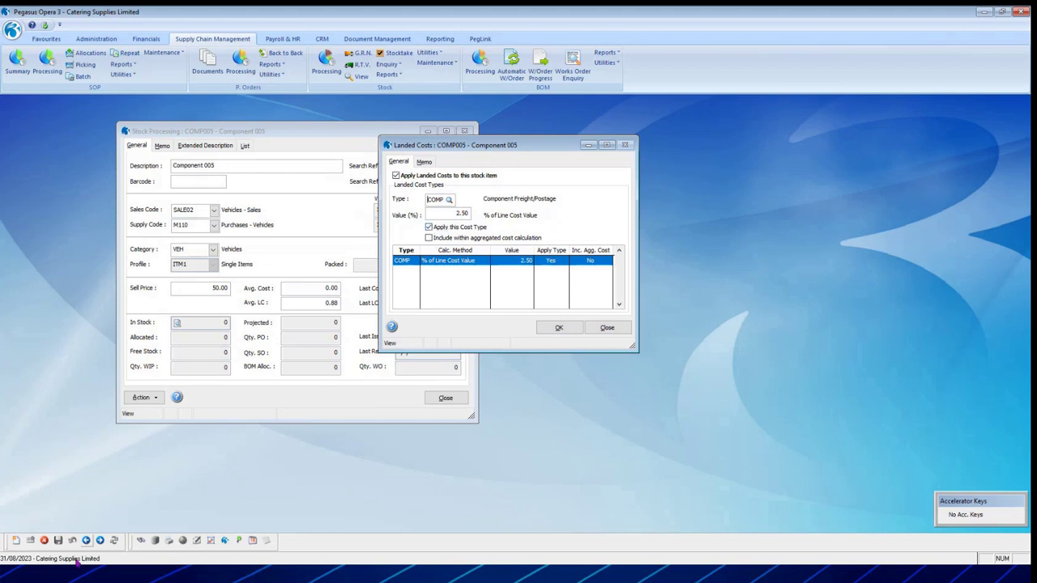
pyautogui.click(16, 540)
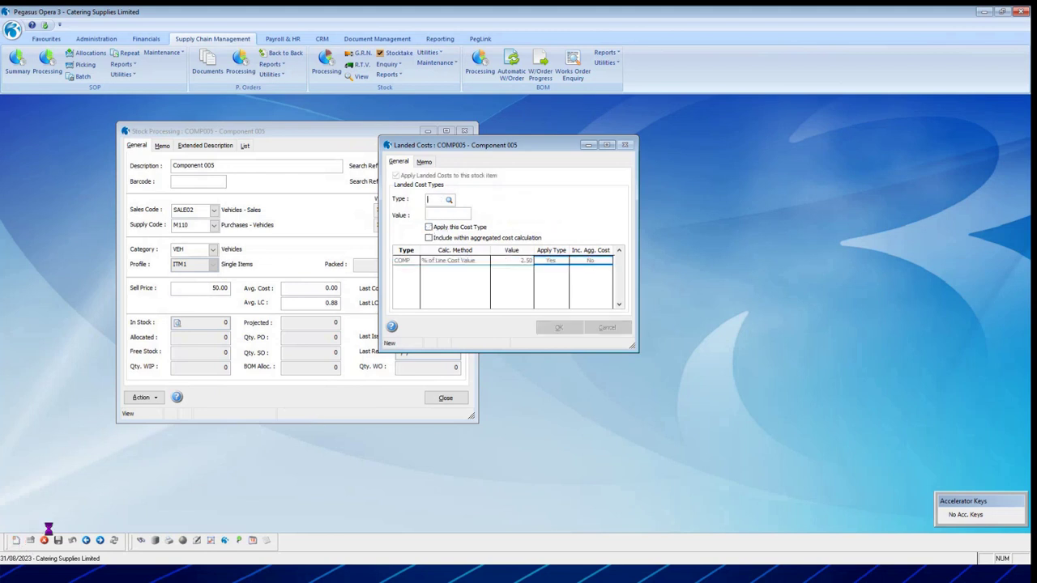
pyautogui.click(450, 202)
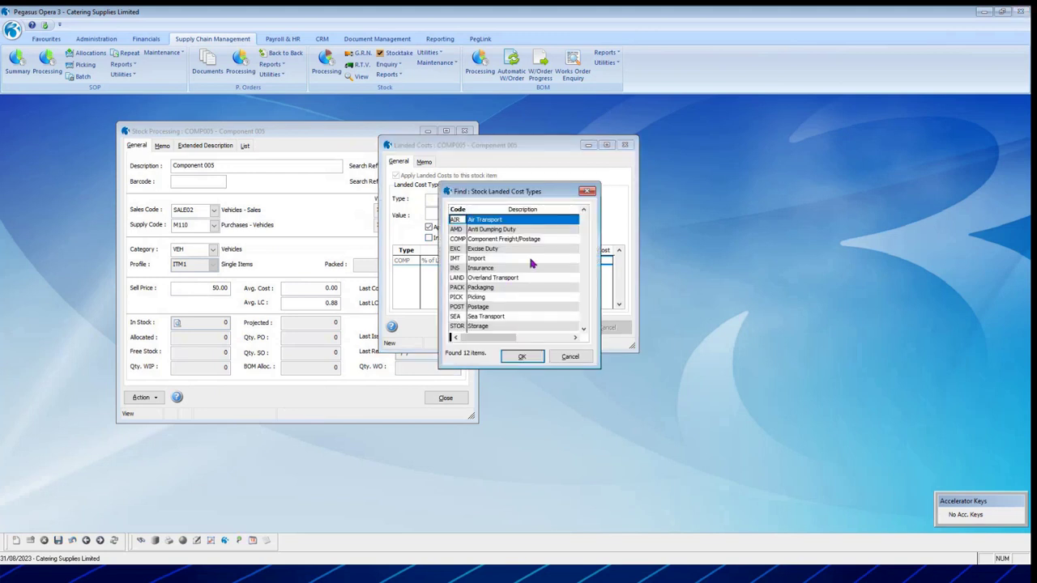
pyautogui.click(490, 269)
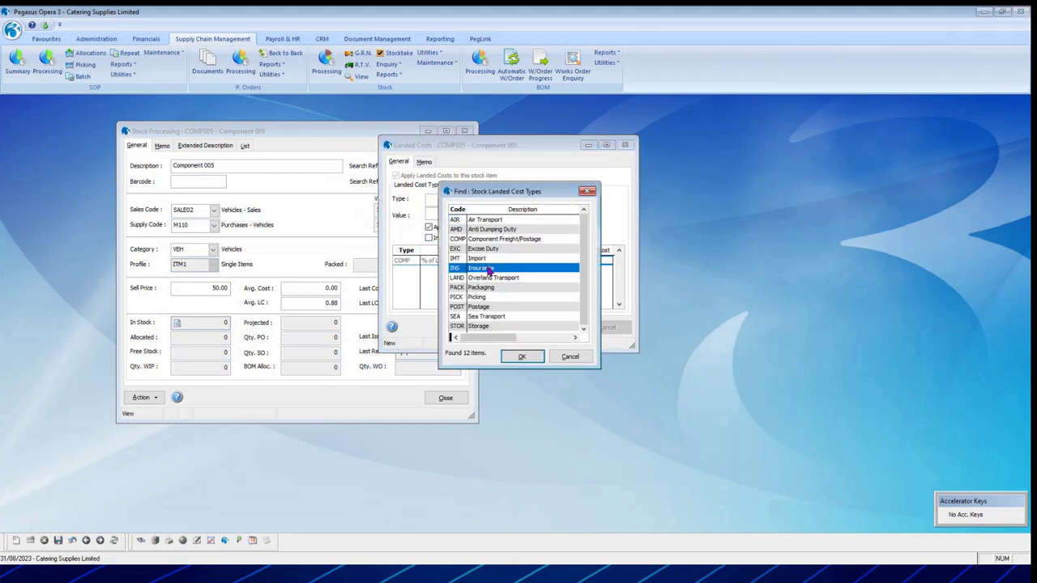
pyautogui.click(512, 359)
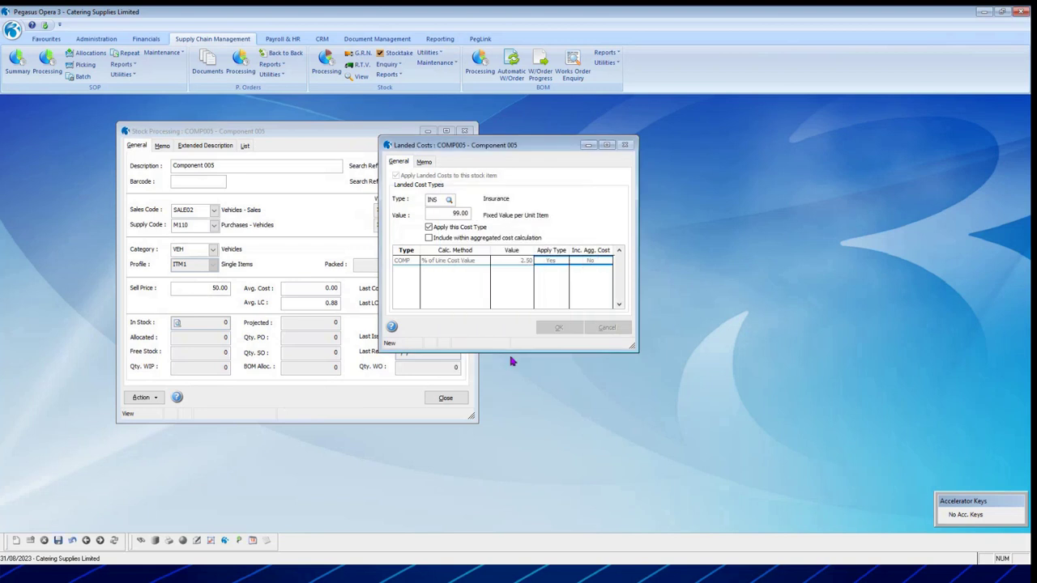
# Set the insurance landed cost to 1.50 per unit item, save the line and finish the landed costs
pyautogui.press('Tab')
pyautogui.write('1.50')
pyautogui.press('Tab')
pyautogui.press('Tab')
pyautogui.press('Tab')
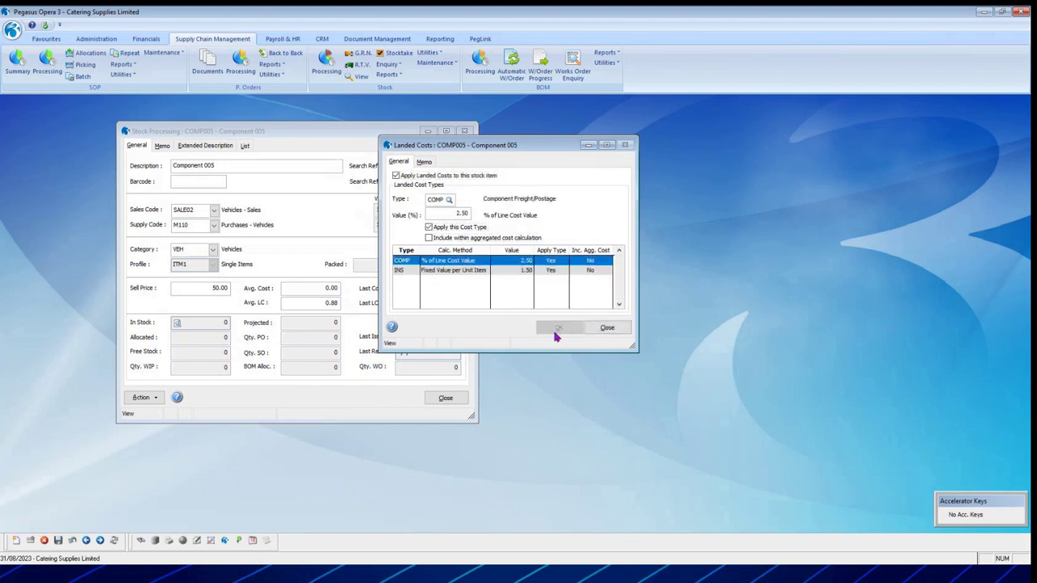
pyautogui.click(606, 328)
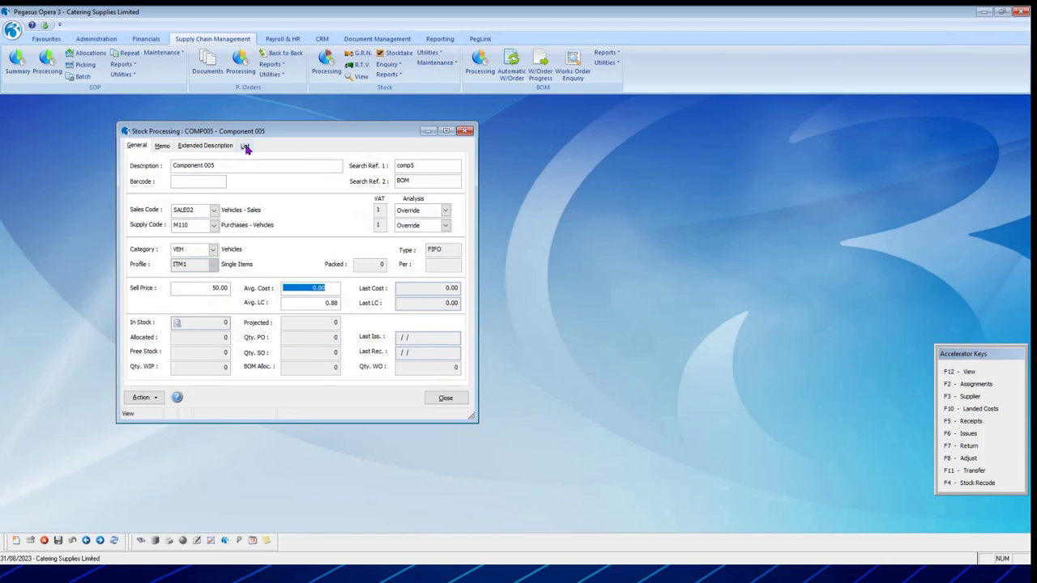
# Open BOM Processing beside Stock Processing and show the record lists in both windows
pyautogui.click(479, 62)
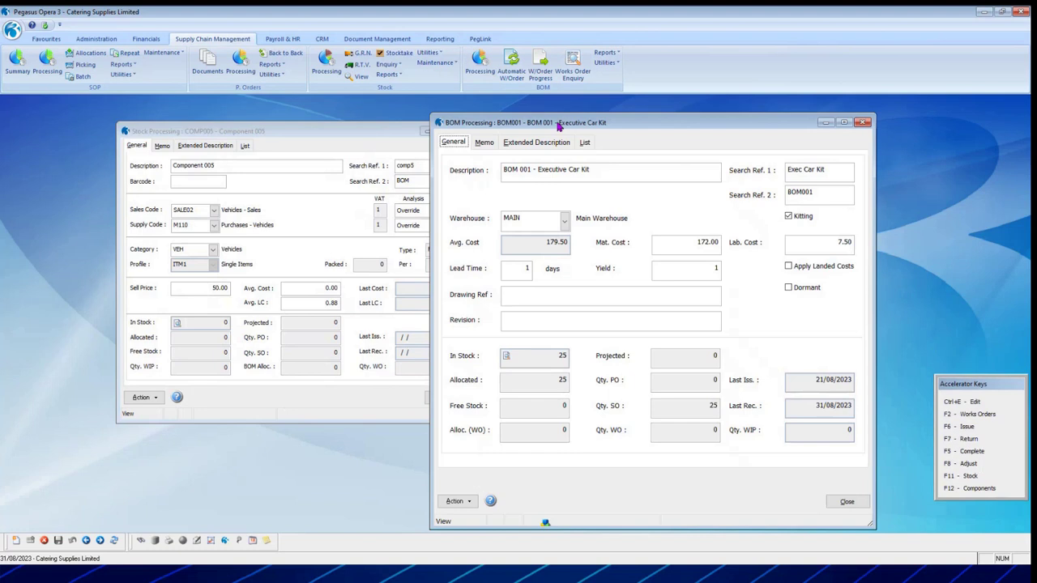
pyautogui.moveTo(558, 126); pyautogui.dragTo(608, 133)
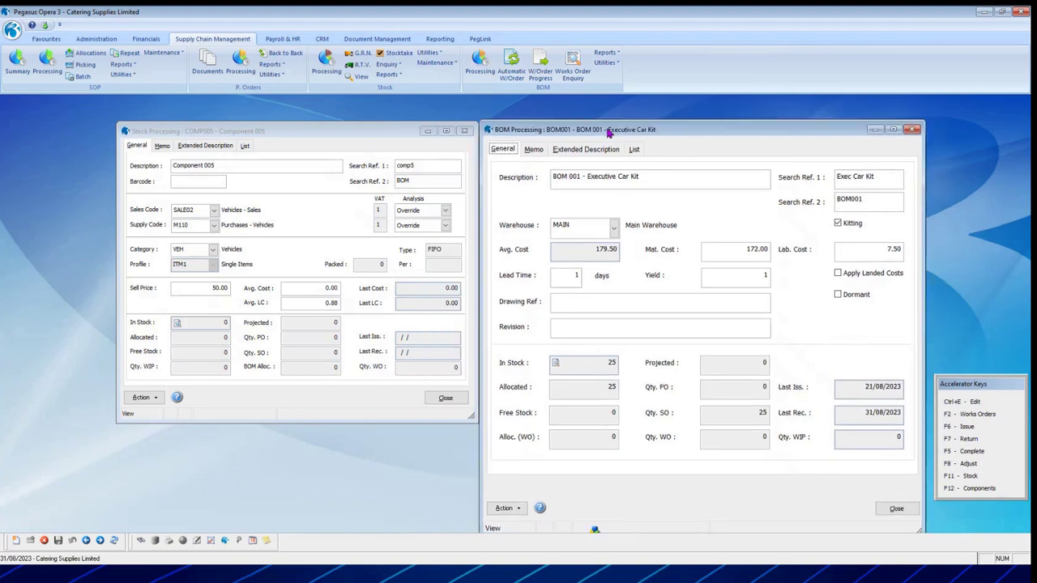
pyautogui.click(635, 150)
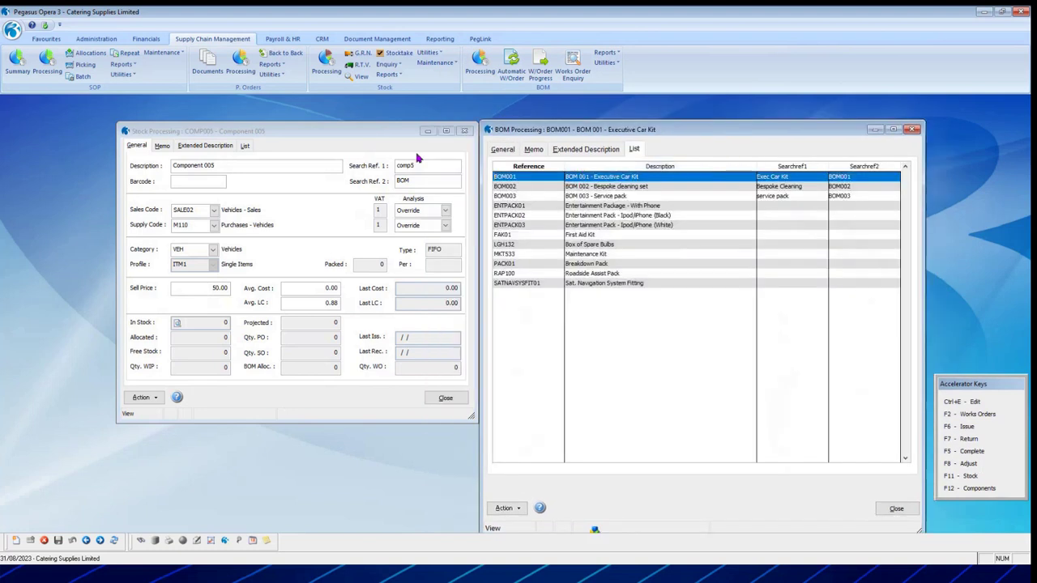
pyautogui.click(246, 146)
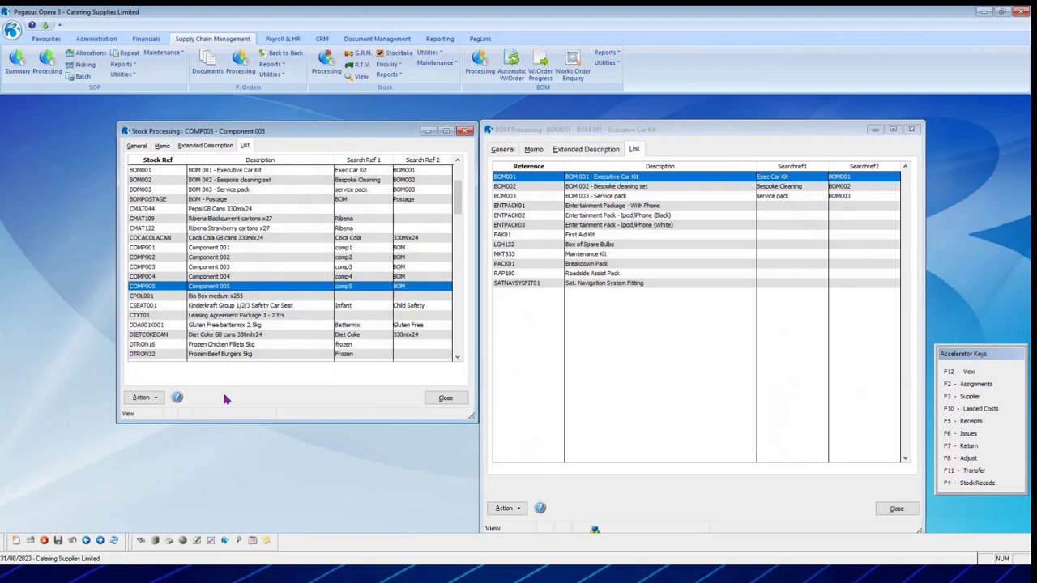
# Show the general details of BOM001, Executive Car Kit, in both the stock and BOM windows and arrange them side by side
pyautogui.click(515, 178)
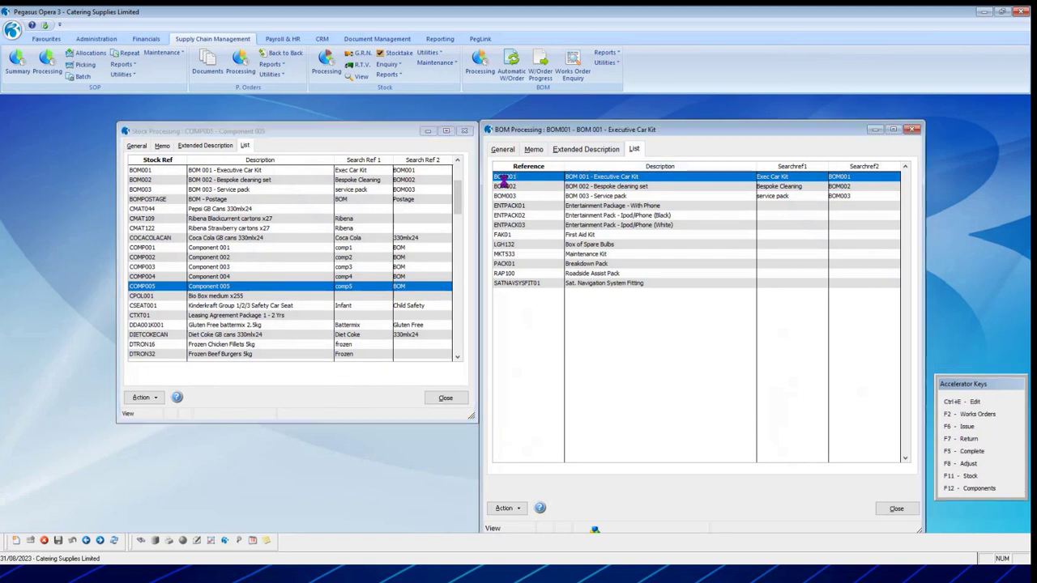
pyautogui.click(134, 175)
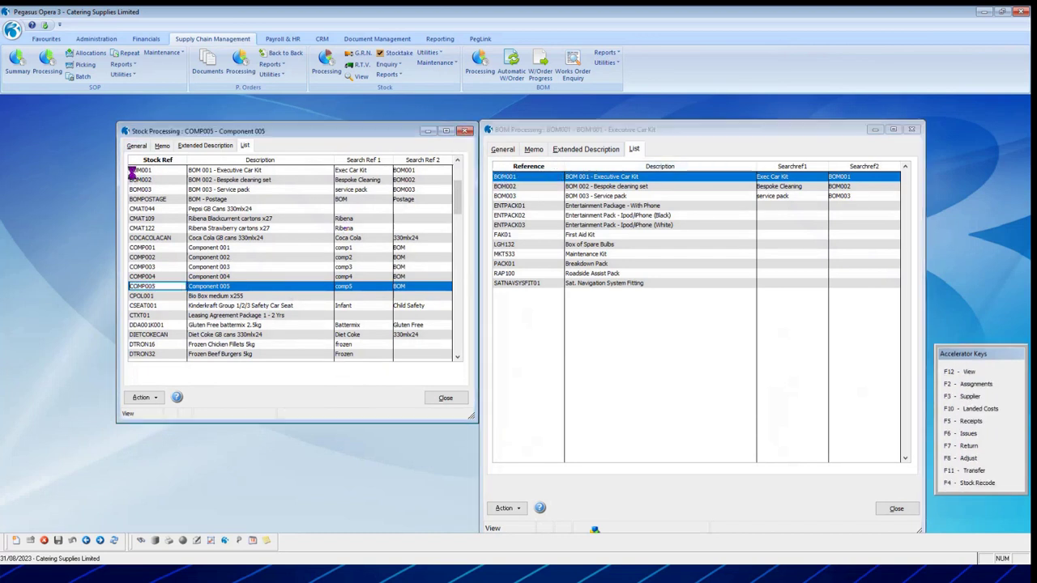
pyautogui.click(182, 172)
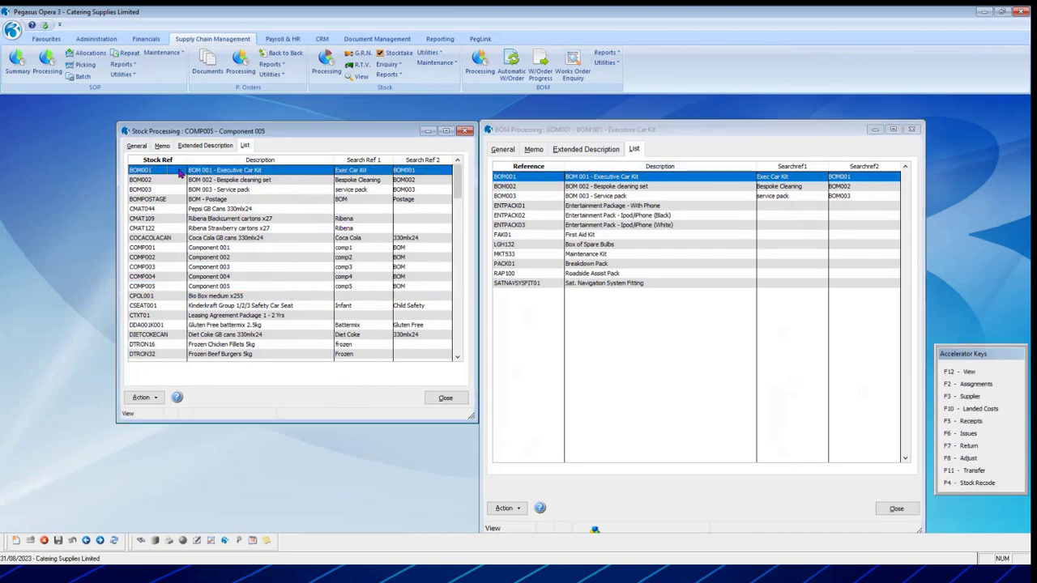
pyautogui.click(138, 147)
pyautogui.click(502, 150)
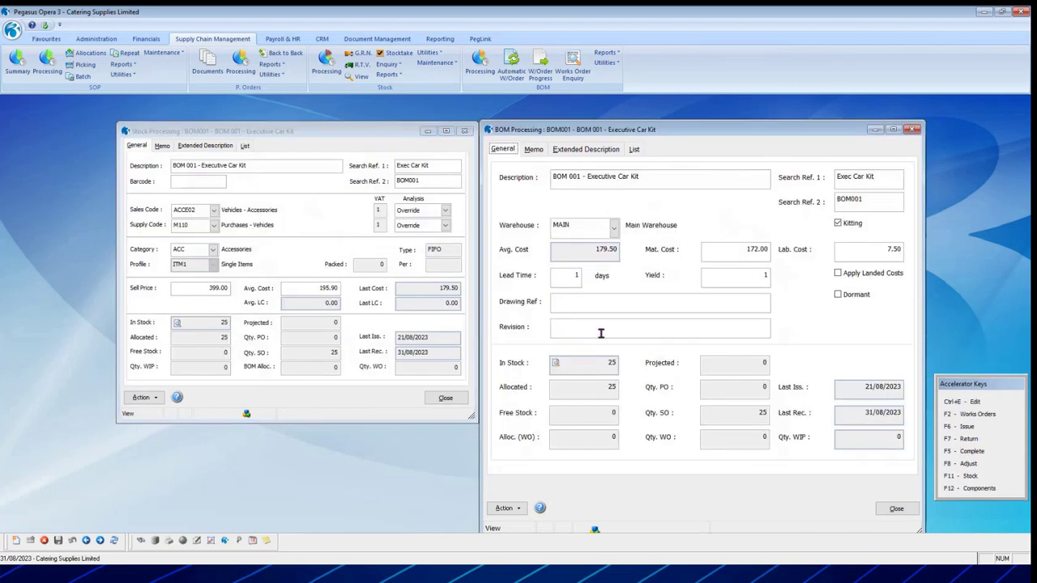
pyautogui.moveTo(716, 133); pyautogui.dragTo(736, 121)
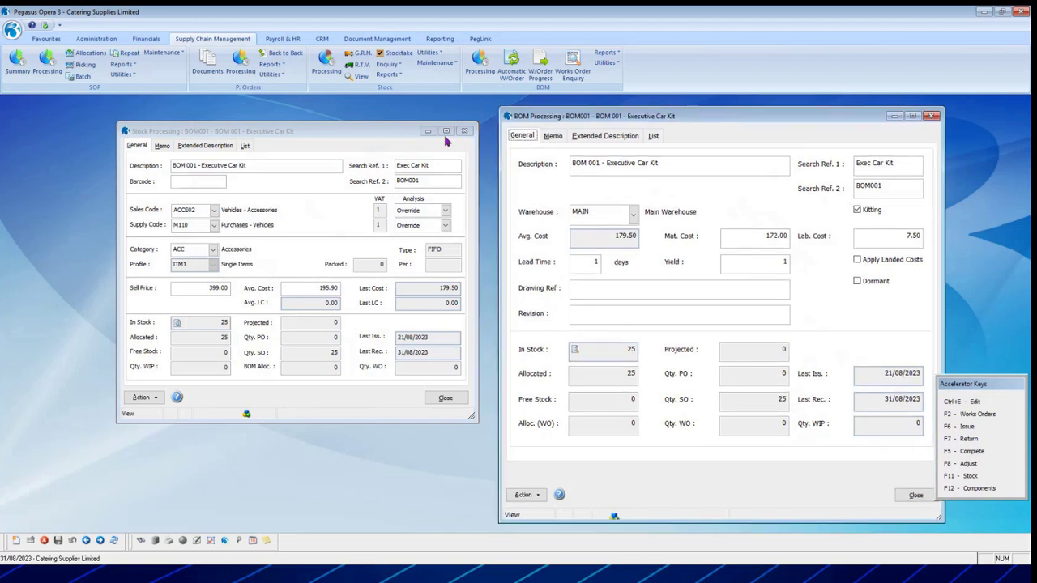
pyautogui.click(351, 137)
pyautogui.moveTo(351, 136); pyautogui.dragTo(340, 121)
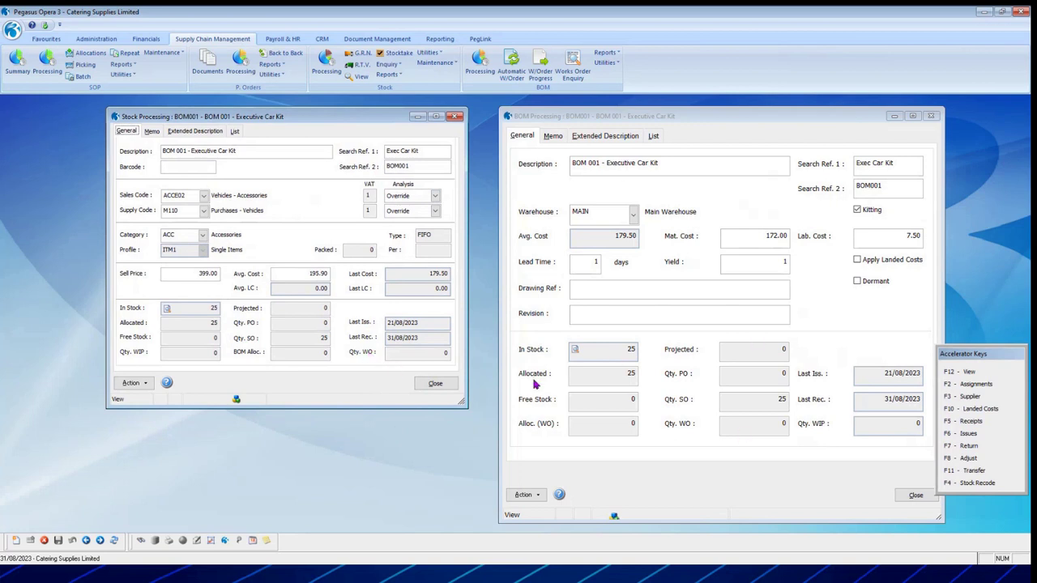
# View the stock details of BOM003, Service pack, and select the same record in the BOM list
pyautogui.click(235, 131)
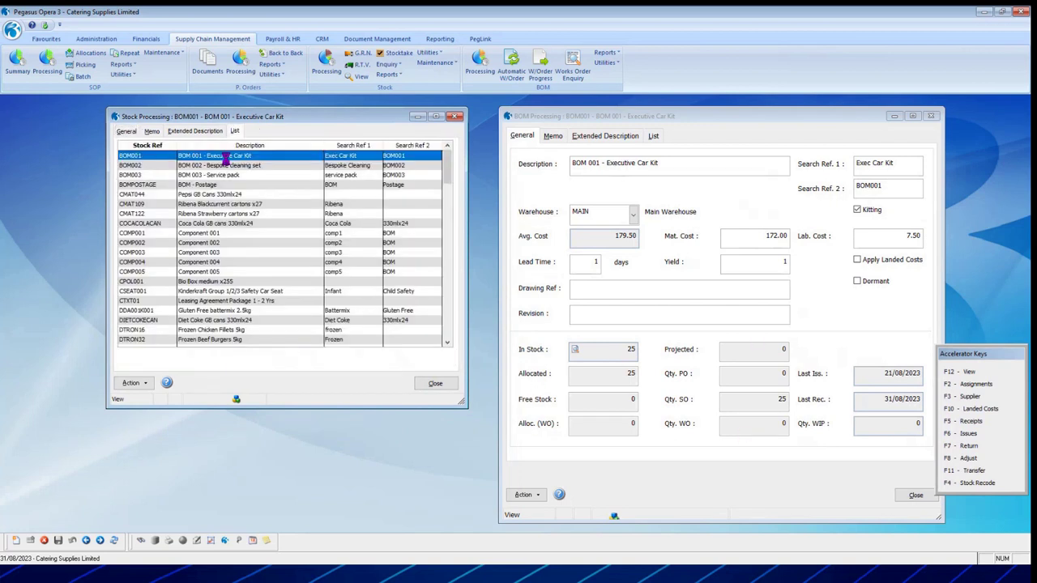
pyautogui.click(225, 175)
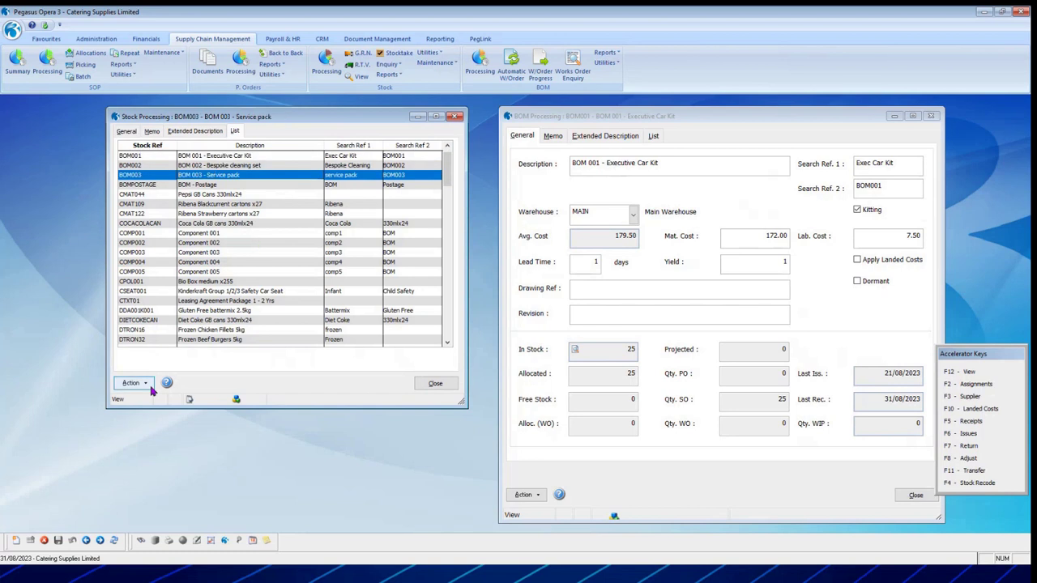
pyautogui.click(127, 132)
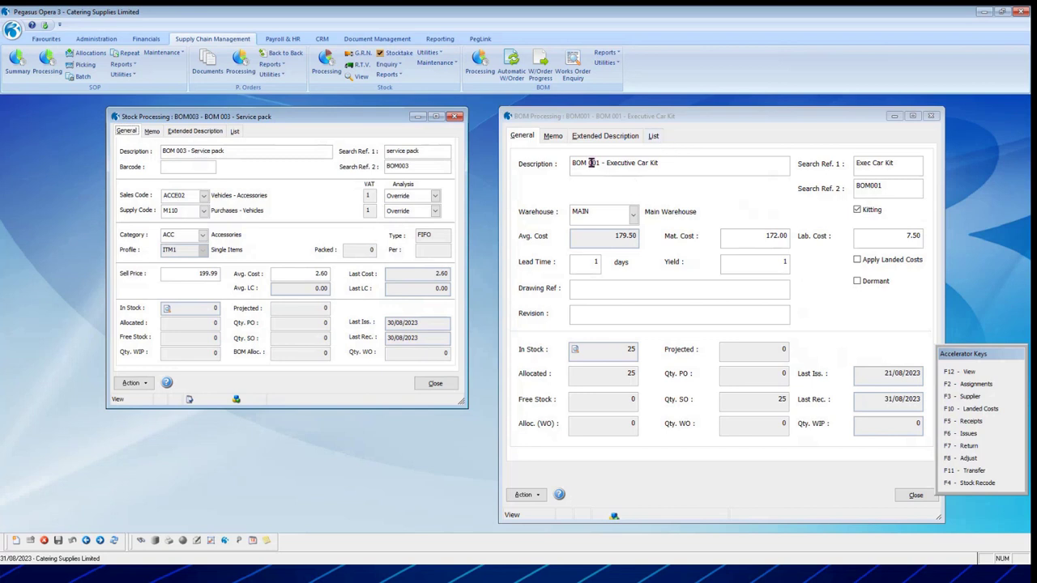
pyautogui.click(655, 138)
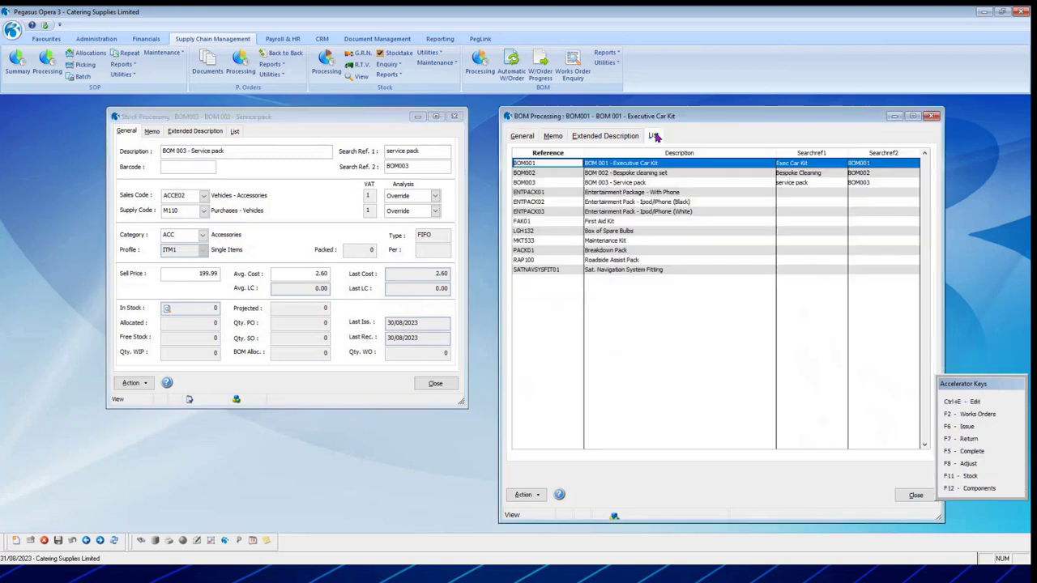
pyautogui.click(603, 186)
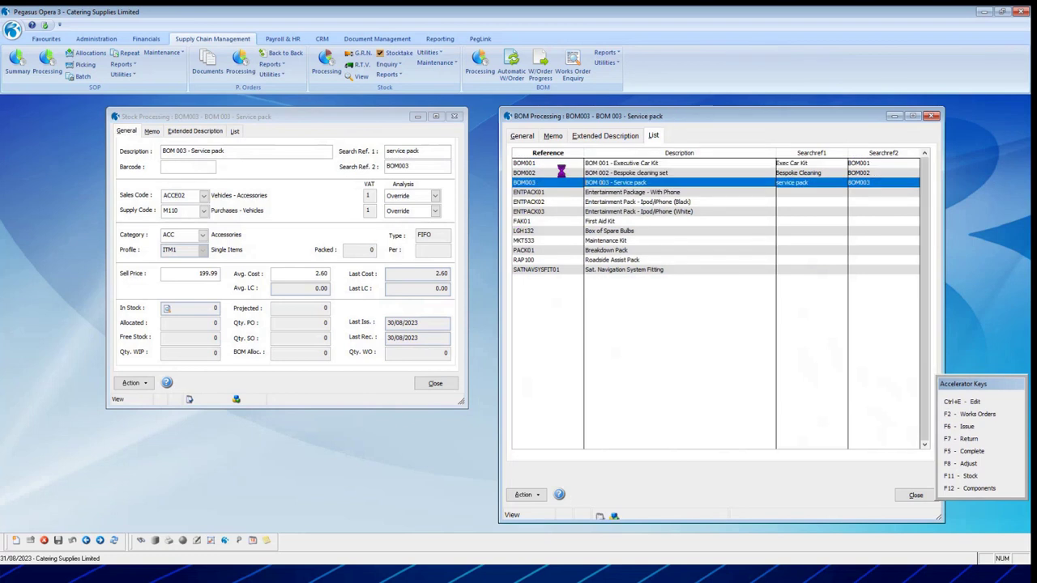
pyautogui.click(235, 130)
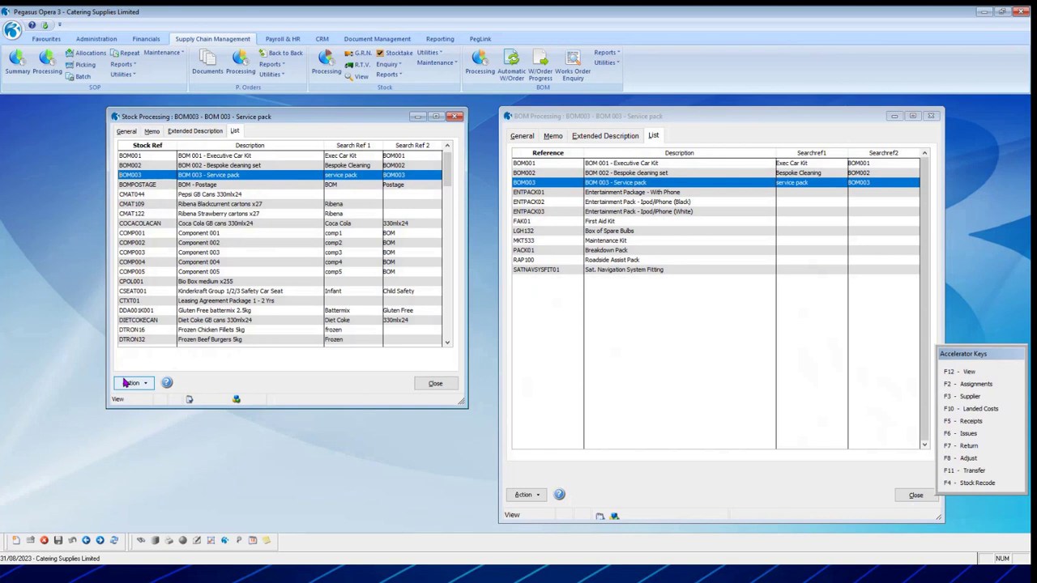
pyautogui.click(127, 131)
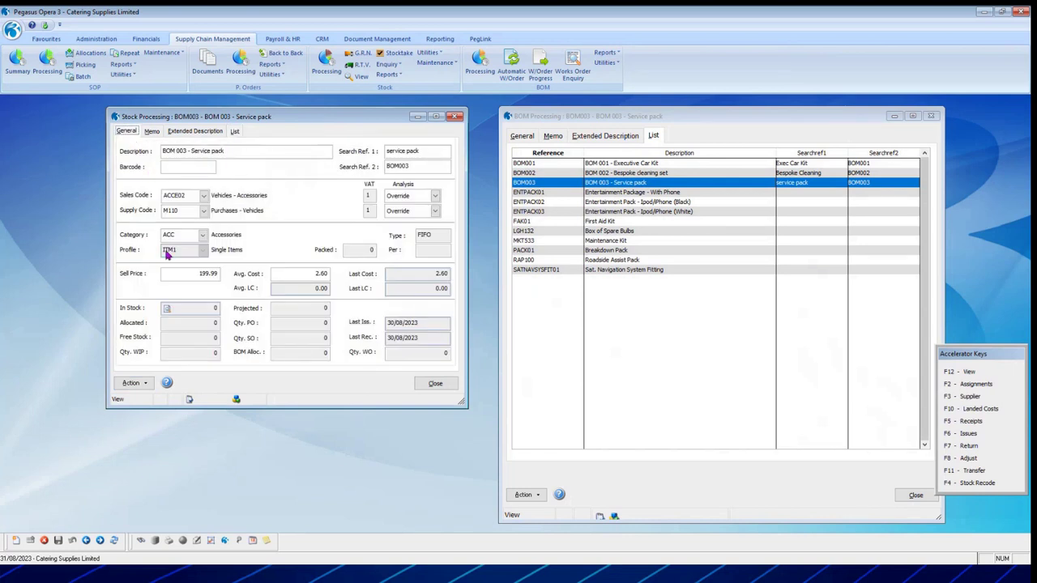
# Create stock record BOM004 using existing item BOM003 as the model, keeping its extended description
pyautogui.click(16, 541)
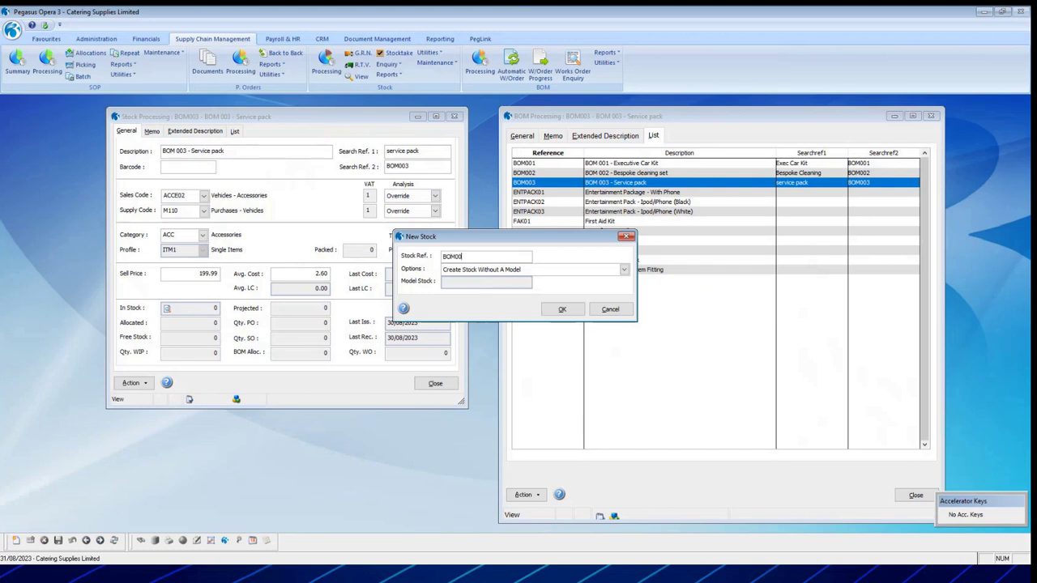
pyautogui.write('BOM004')
pyautogui.press('Tab')
pyautogui.press('Down')
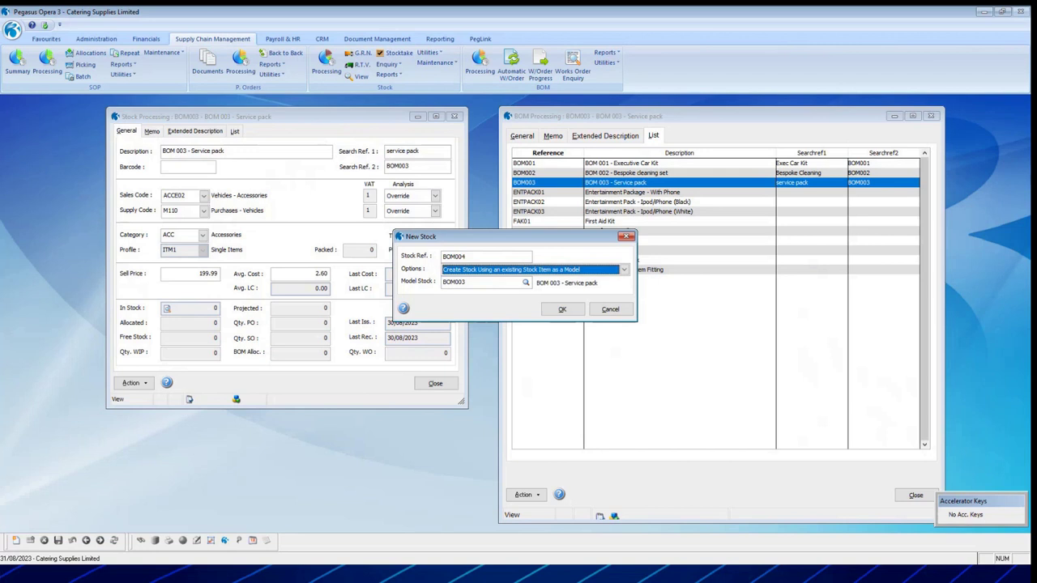
pyautogui.click(561, 308)
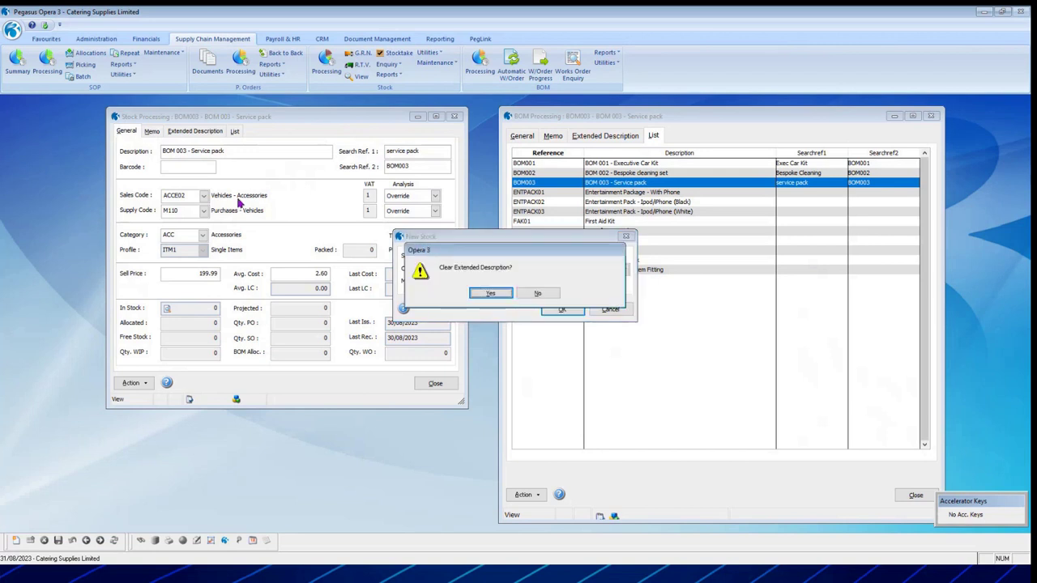
pyautogui.click(523, 297)
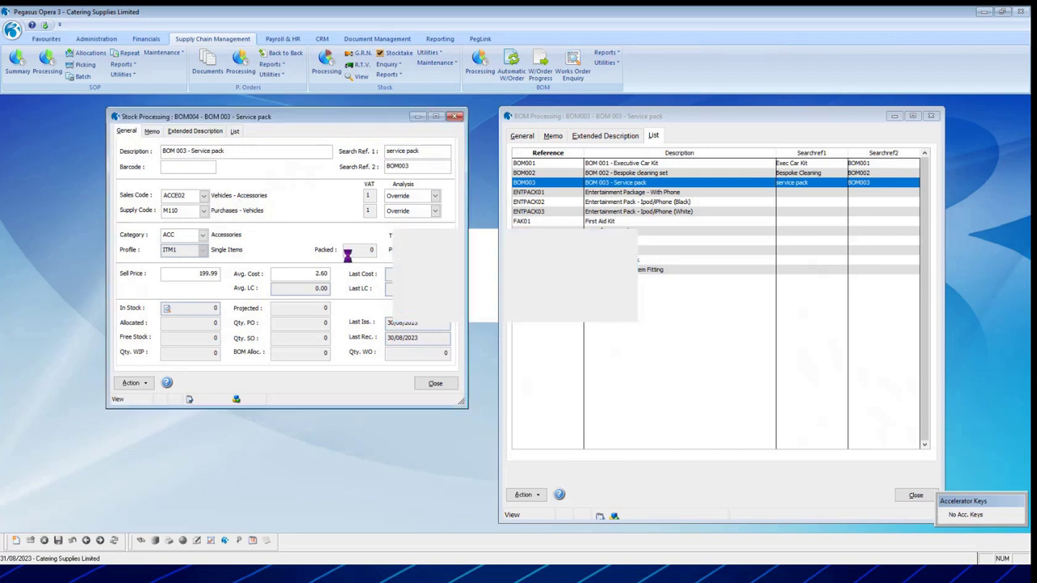
# Check BOM004's extended description and change its description to BOM 004 - Service pack EXEC
pyautogui.click(204, 133)
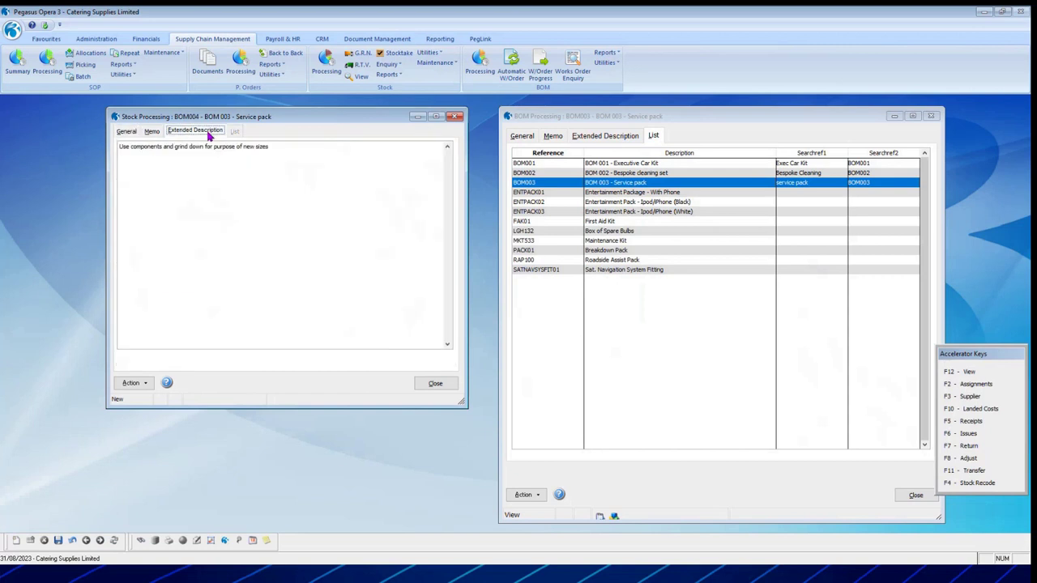
pyautogui.click(268, 145)
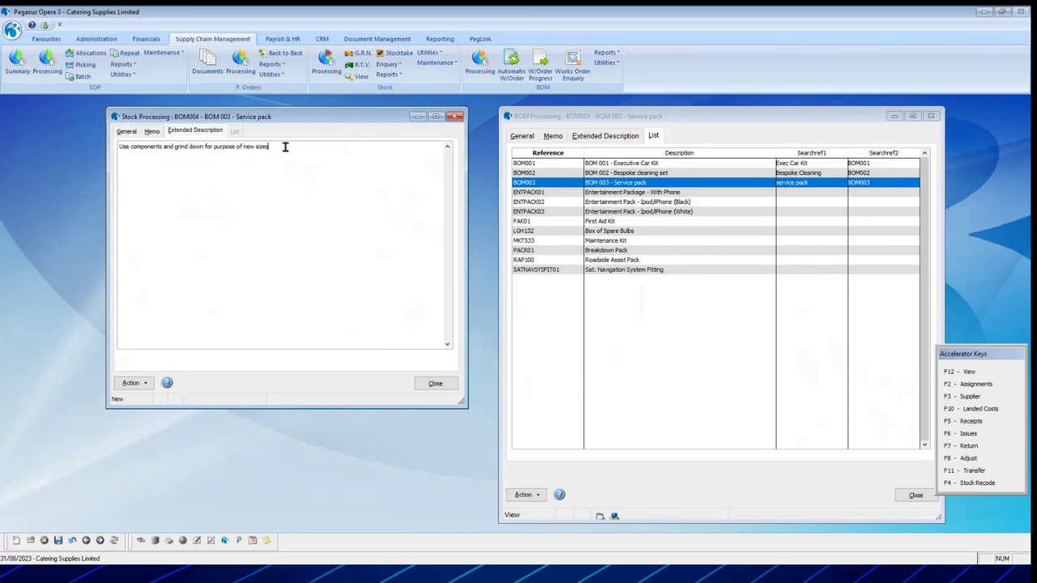
pyautogui.click(126, 132)
pyautogui.click(183, 151)
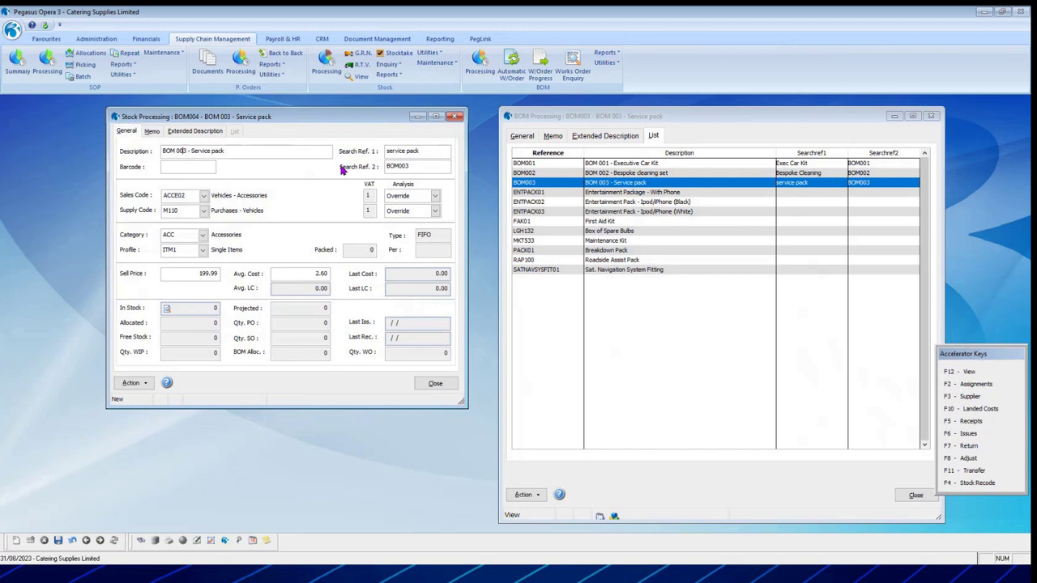
pyautogui.press('Delete')
pyautogui.write('4')
pyautogui.click(234, 156)
# Set search reference 1 to service pack exc and search reference 2 to BOM004
pyautogui.click(437, 154)
pyautogui.write('exe')
pyautogui.press('Tab')
pyautogui.press('BackSpace')
pyautogui.write('4')
# Set BOM004's sell price to 249.99, save the stock record and dismiss its options without changes
pyautogui.press('Tab')
pyautogui.press('Tab')
pyautogui.press('Tab')
pyautogui.press('Tab')
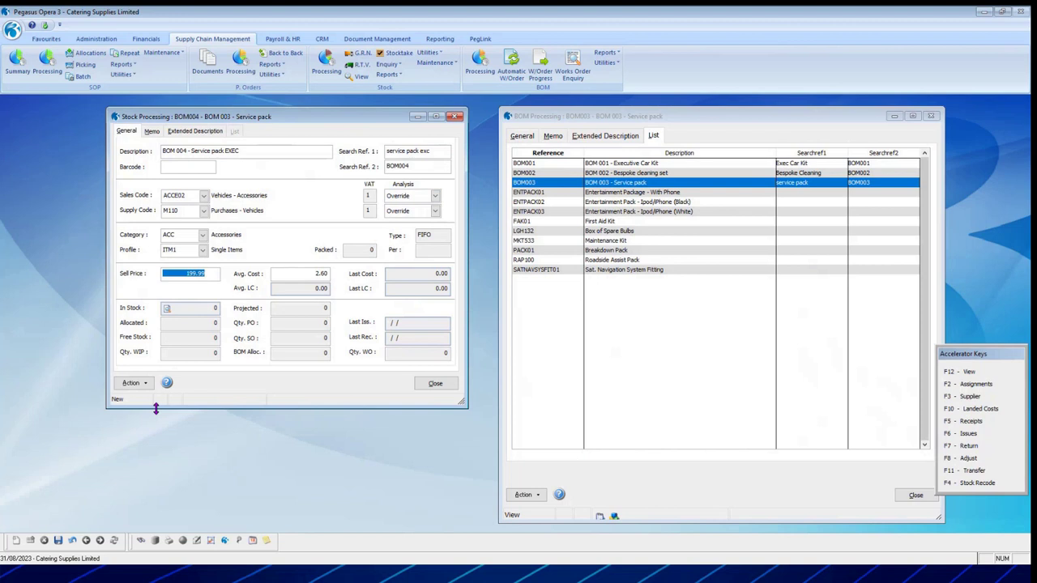
pyautogui.write('249.99')
pyautogui.press('Tab')
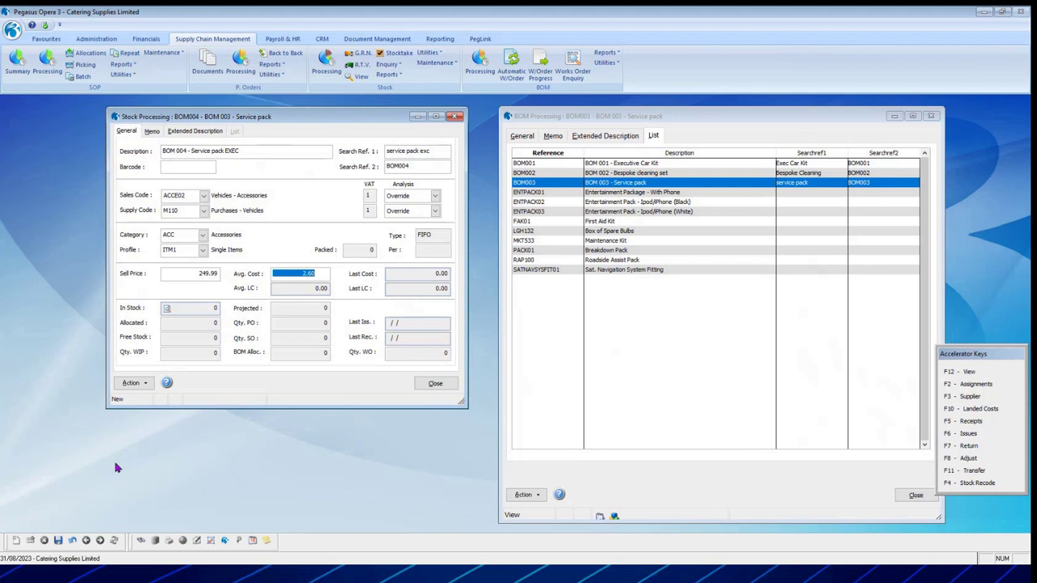
pyautogui.click(58, 541)
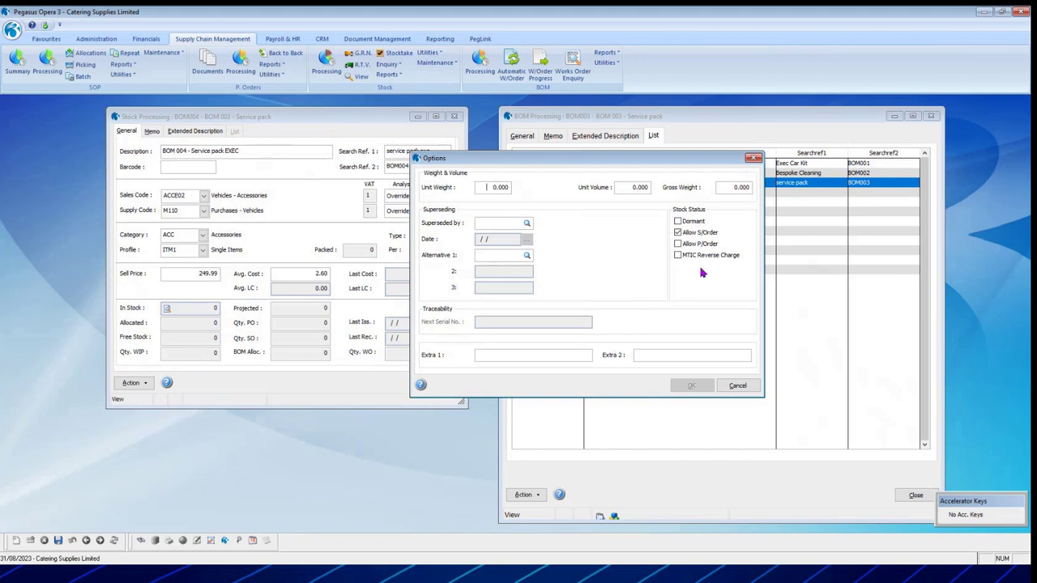
pyautogui.click(729, 386)
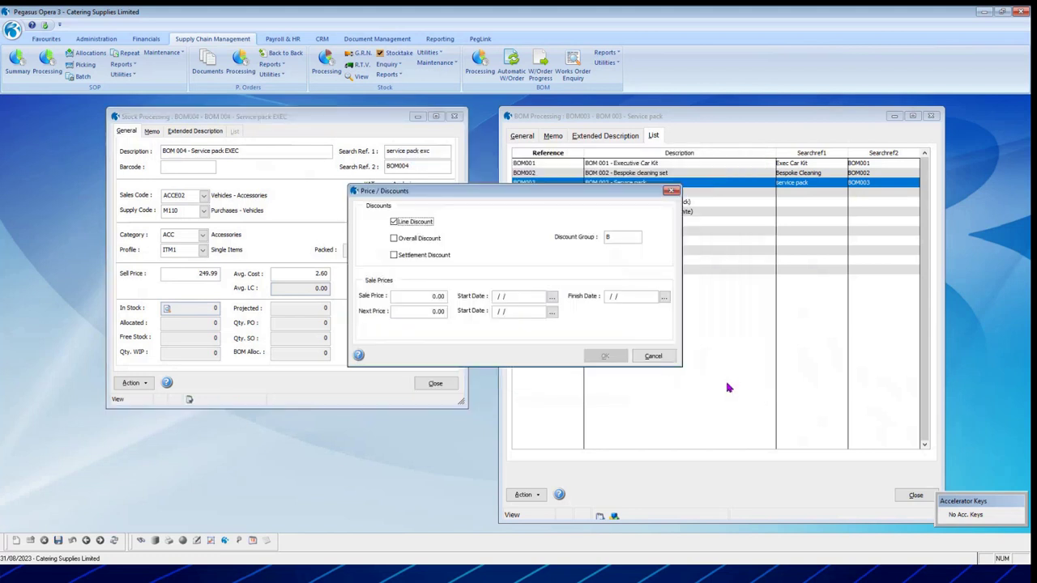
# Finish creating stock item BOM004 without entering discount, supplier, warehouse or landed cost details
pyautogui.click(611, 237)
pyautogui.click(654, 357)
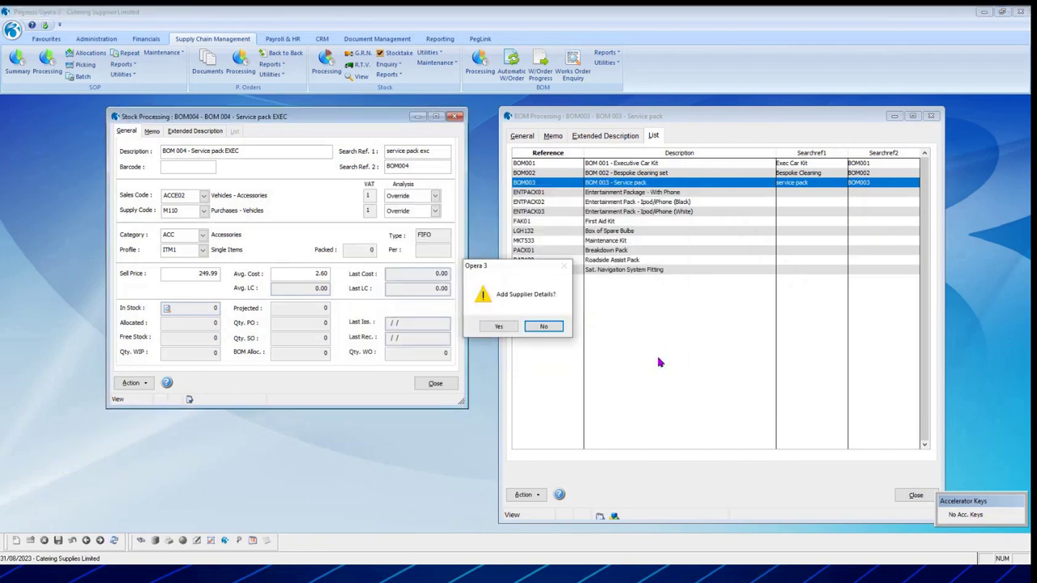
pyautogui.click(540, 327)
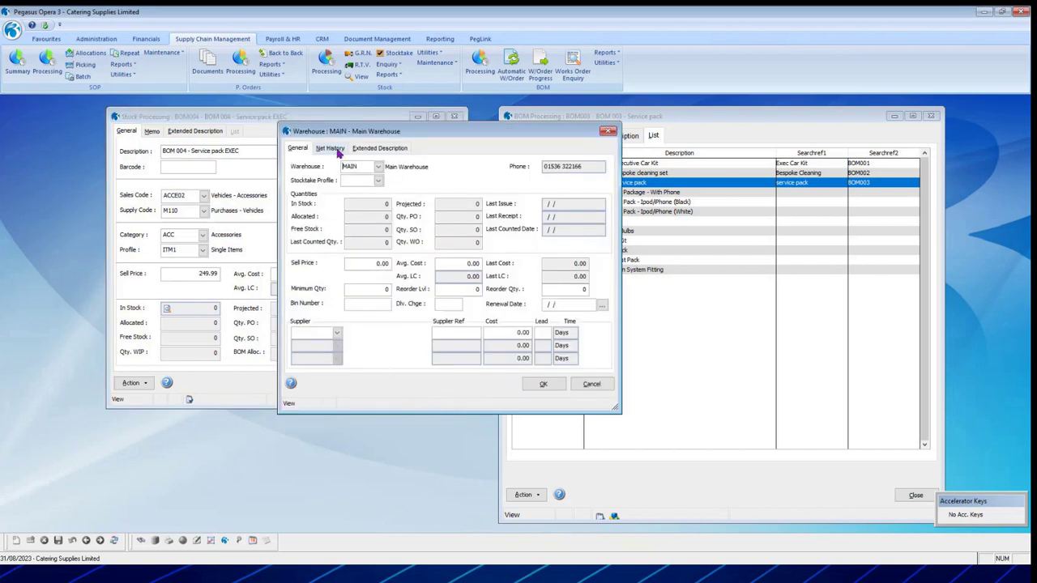
pyautogui.click(592, 386)
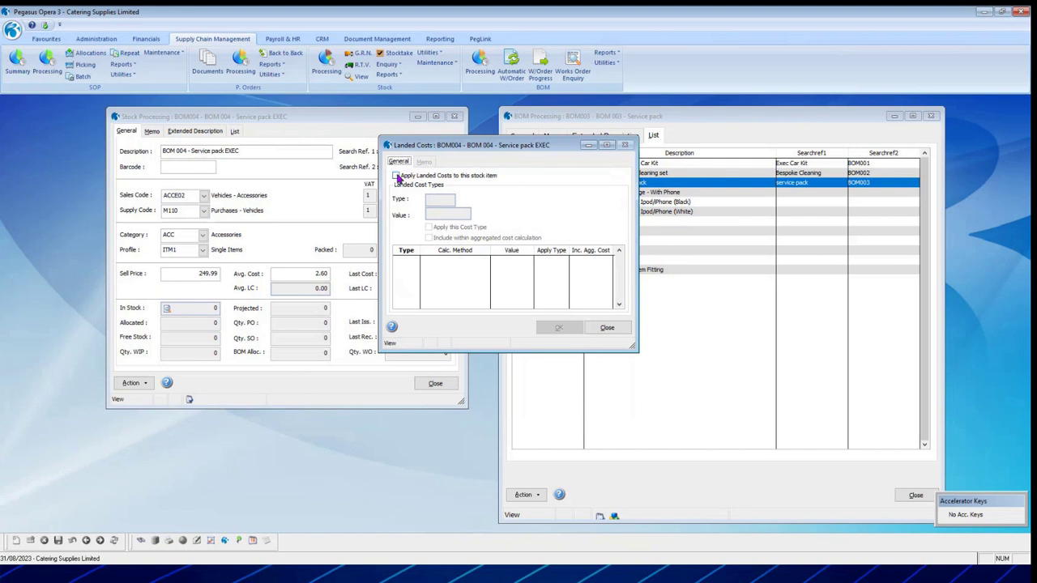
pyautogui.click(608, 327)
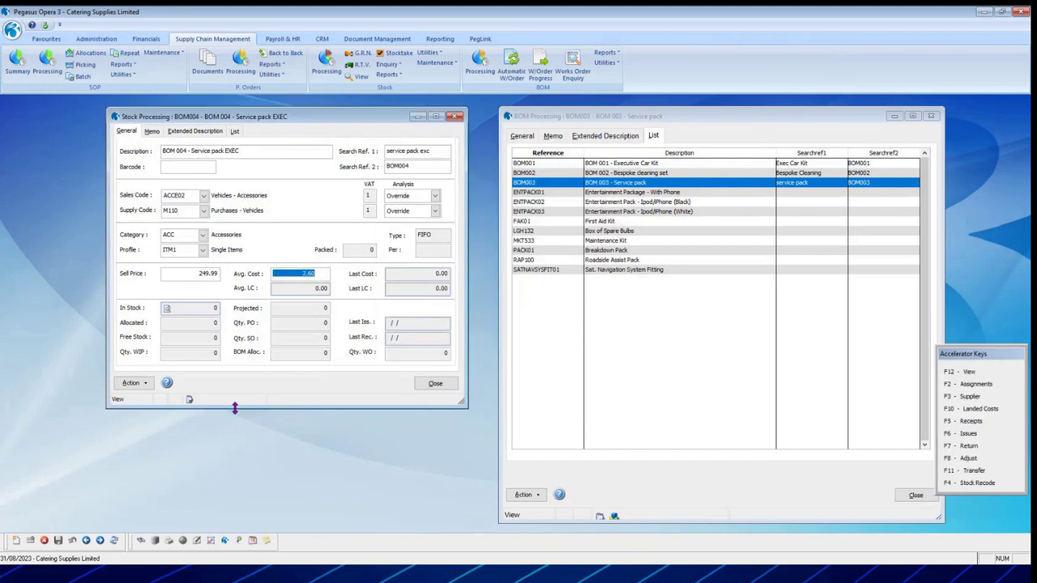
# Check BOM004 in the stock list and compare its assembly indicator with that of BOM003
pyautogui.click(234, 130)
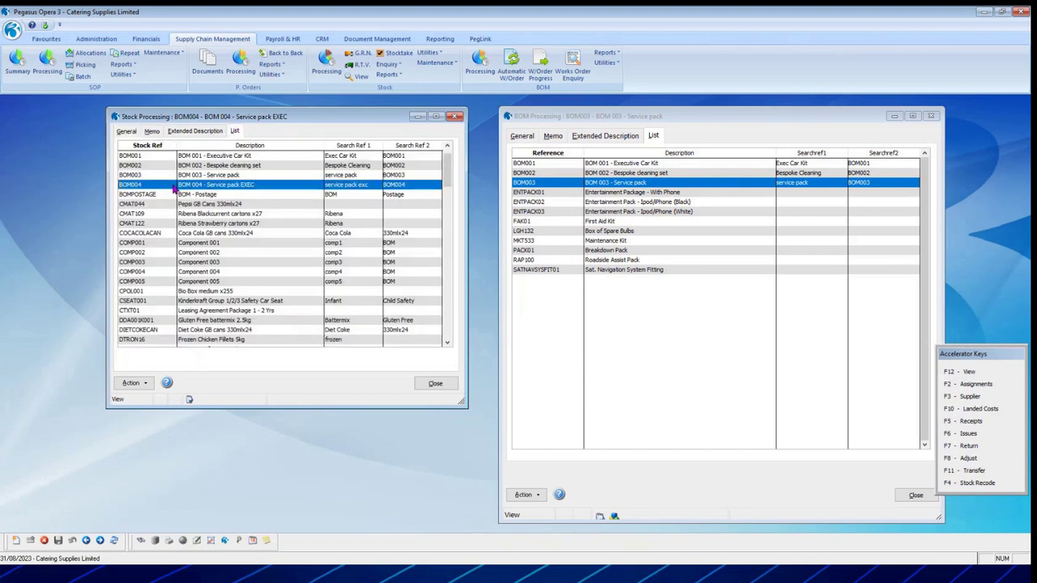
pyautogui.doubleClick(172, 187)
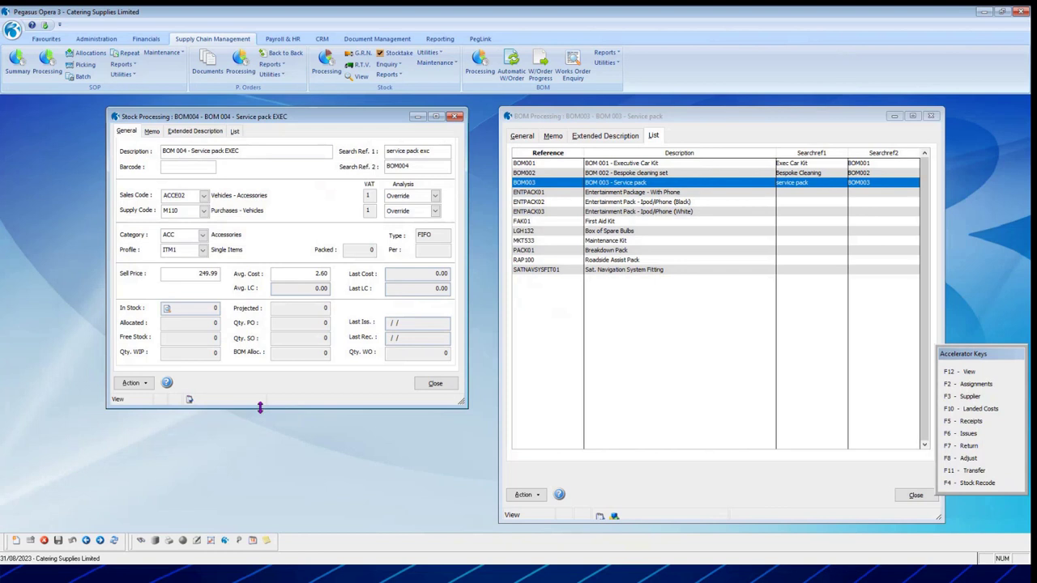
pyautogui.click(234, 131)
pyautogui.click(206, 177)
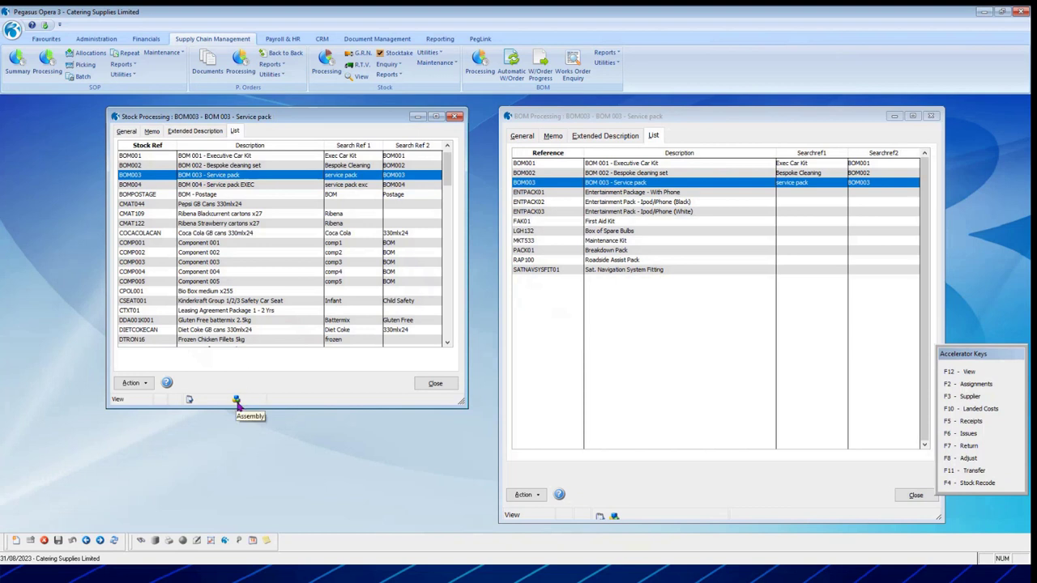
pyautogui.click(236, 183)
# Start a new assembly in BOM Processing and choose stock item BOM004 as its assembly code
pyautogui.click(549, 123)
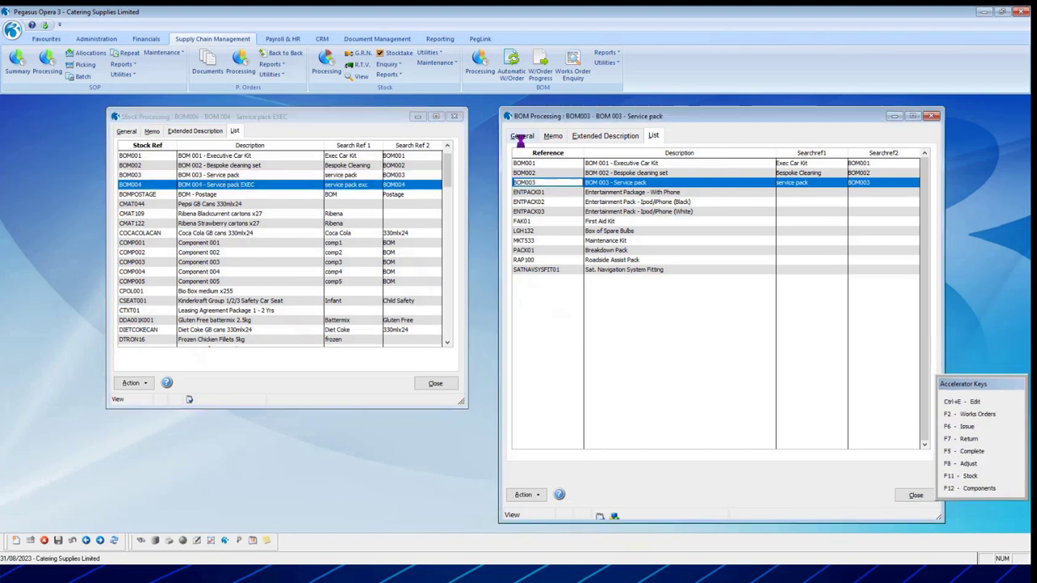
pyautogui.click(514, 133)
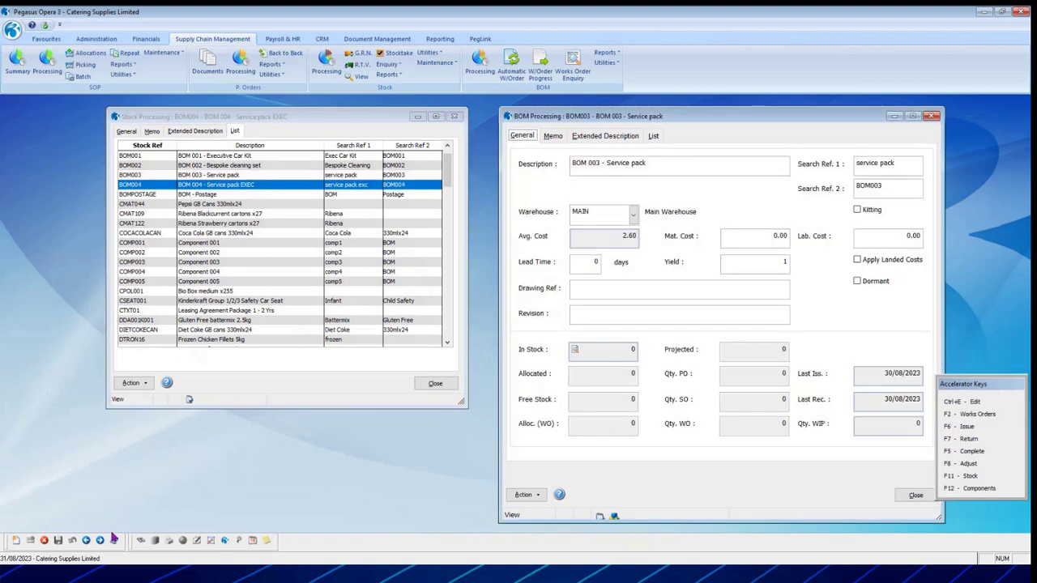
pyautogui.click(660, 136)
pyautogui.click(520, 136)
pyautogui.click(16, 541)
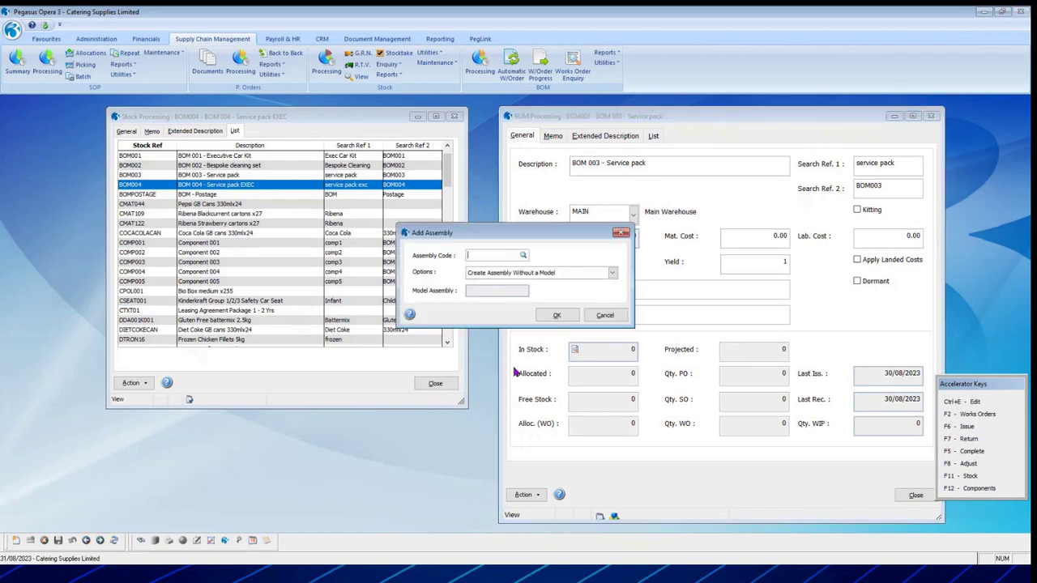
pyautogui.click(524, 255)
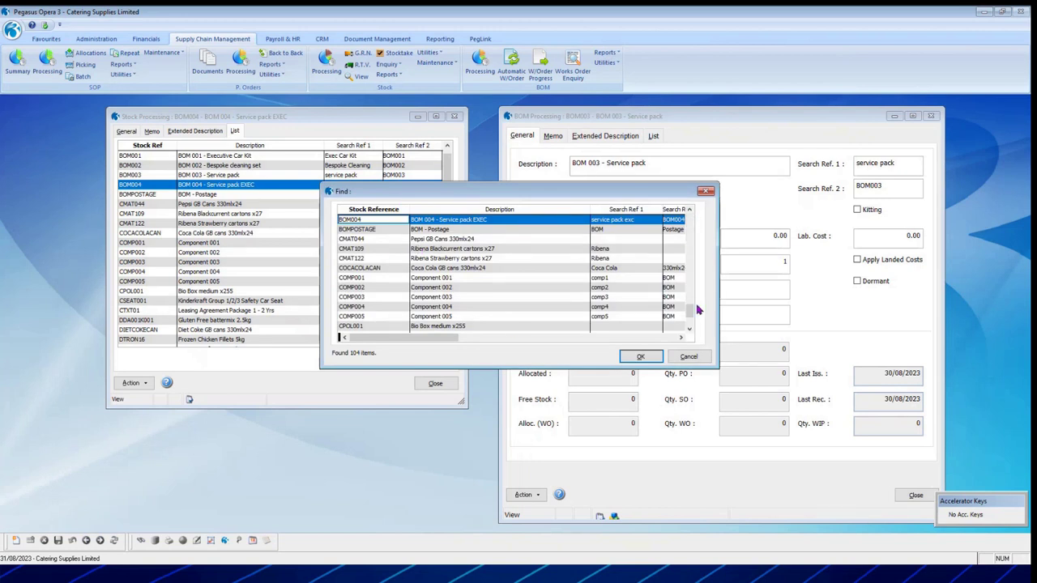
pyautogui.click(688, 210)
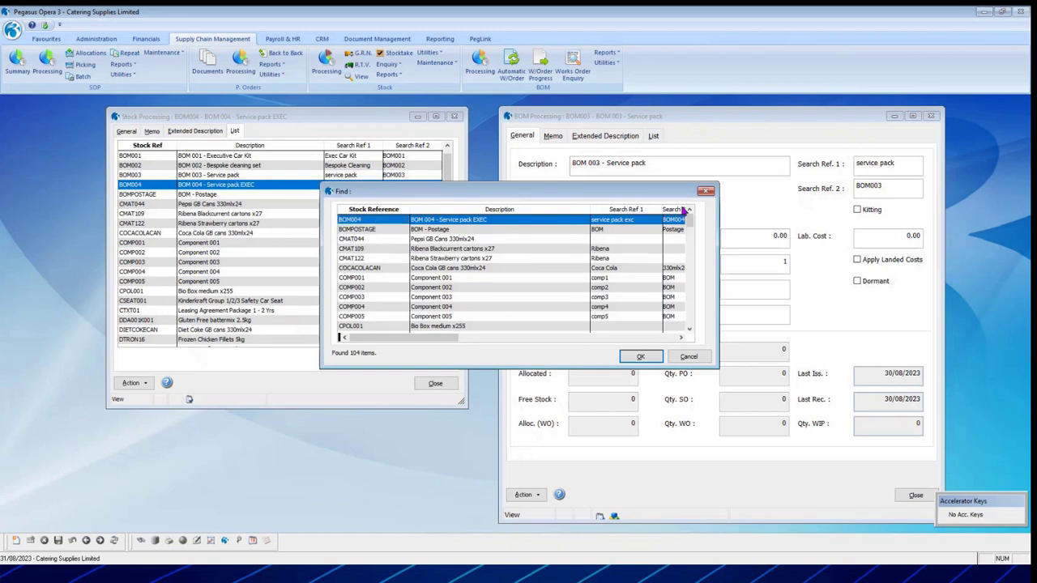
pyautogui.doubleClick(369, 221)
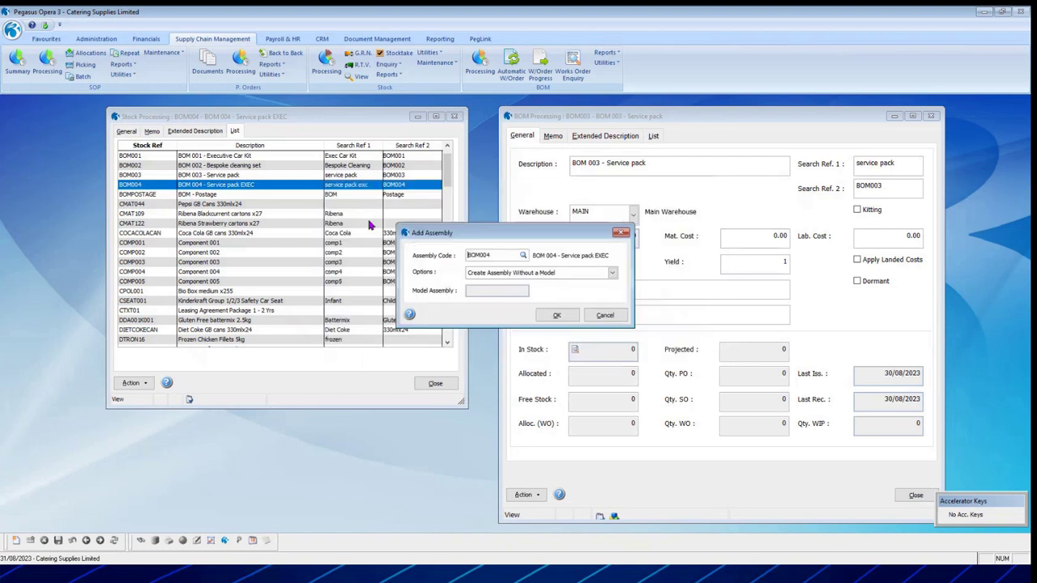
# Create the BOM004 assembly using existing assembly BOM003 as the model and save it
pyautogui.click(613, 273)
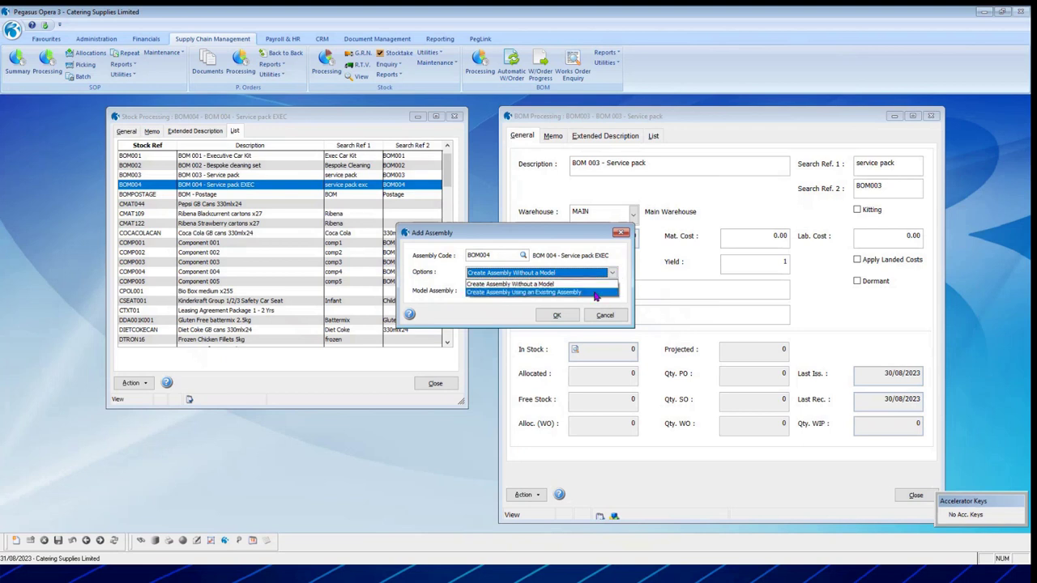
pyautogui.click(596, 293)
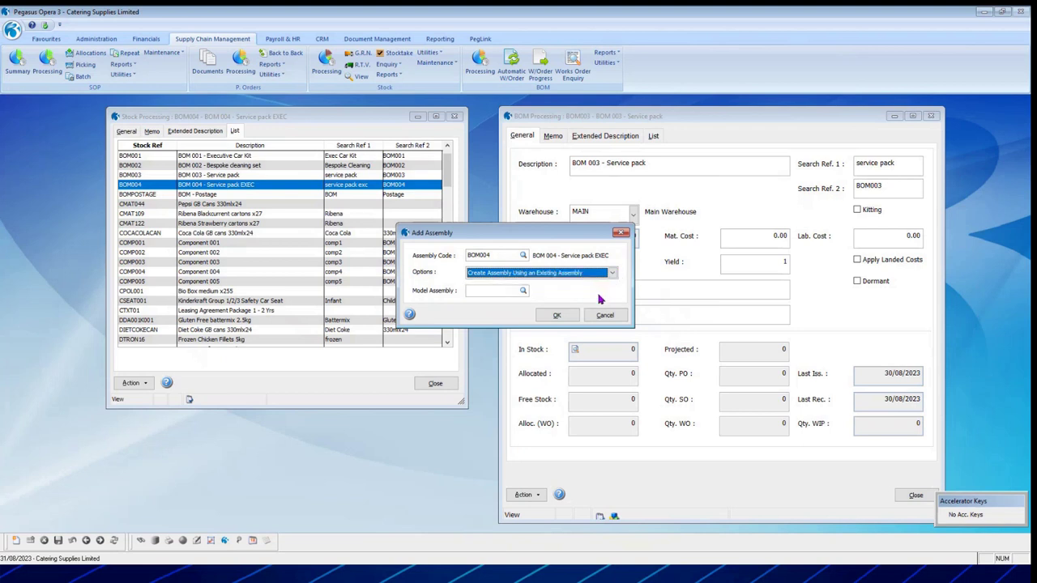
pyautogui.click(548, 312)
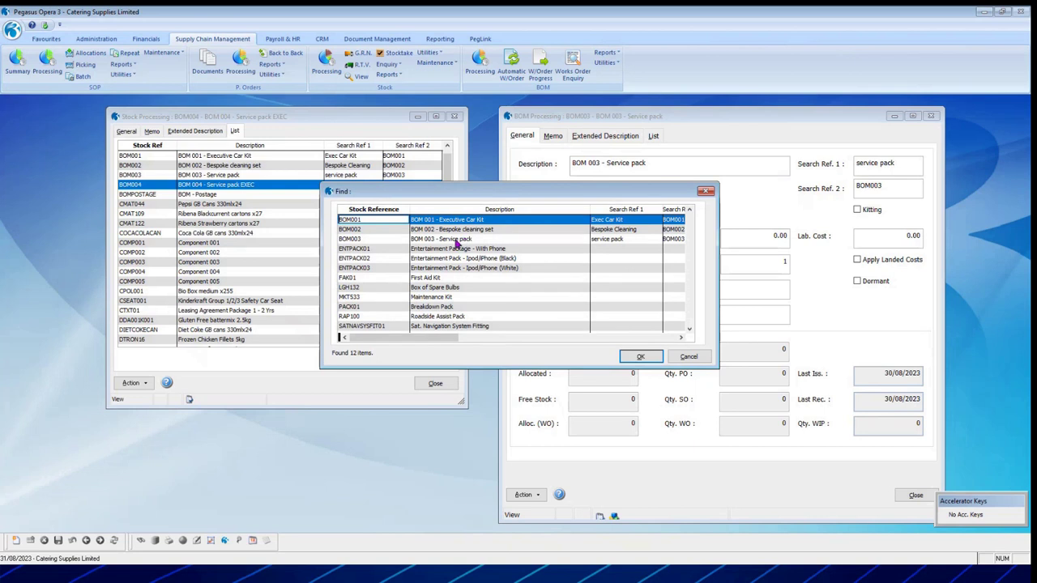
pyautogui.doubleClick(459, 238)
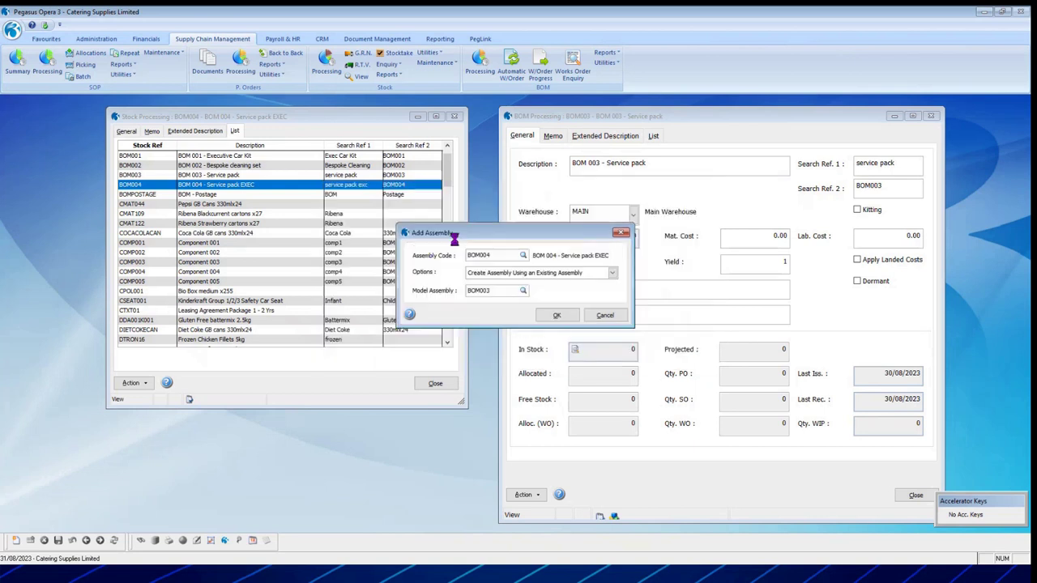
pyautogui.click(557, 316)
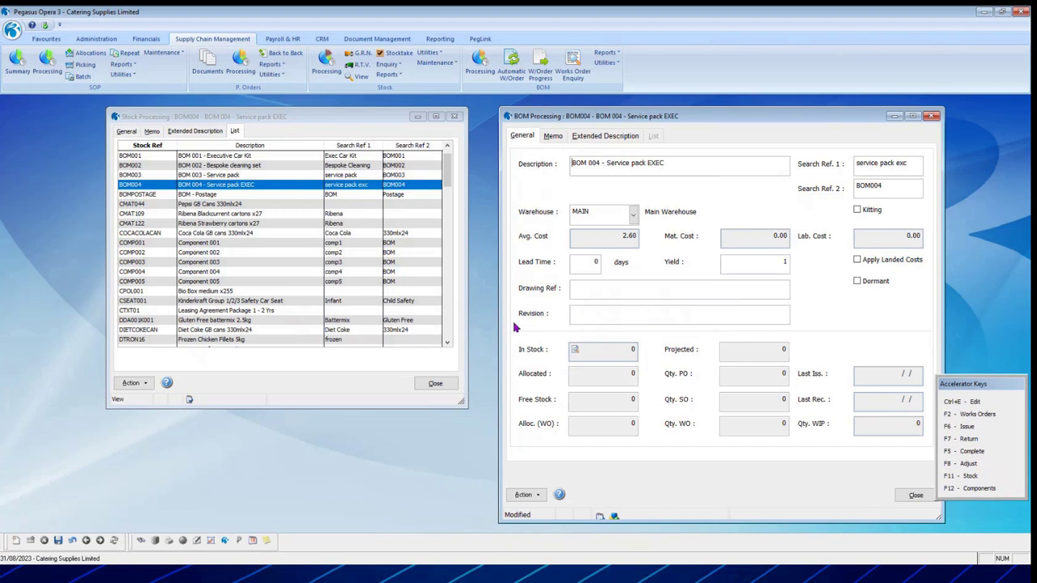
pyautogui.click(57, 541)
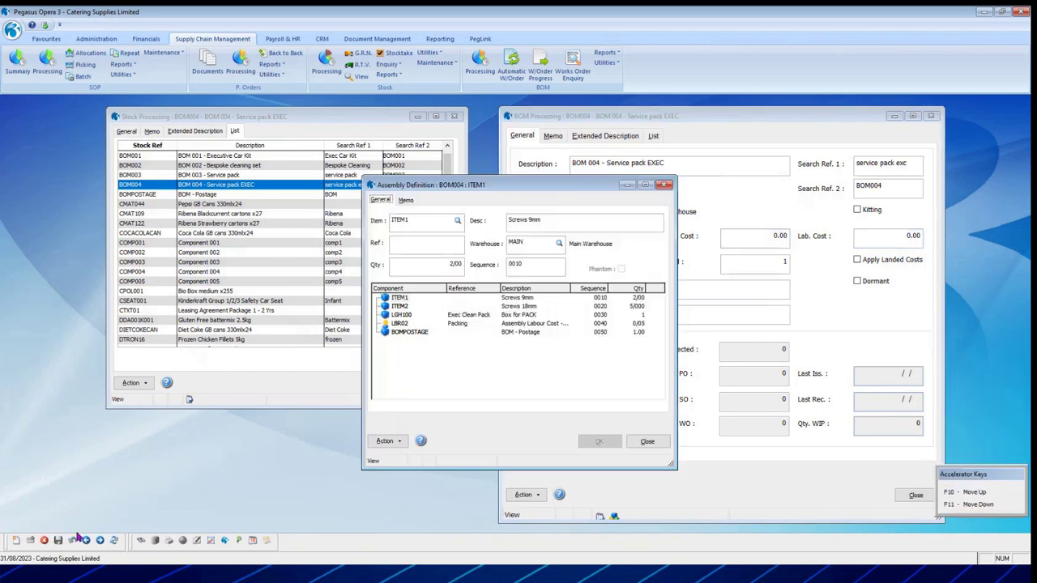
# Examine each component in BOM004's assembly definition and the options for reordering them
pyautogui.moveTo(493, 188); pyautogui.dragTo(713, 138)
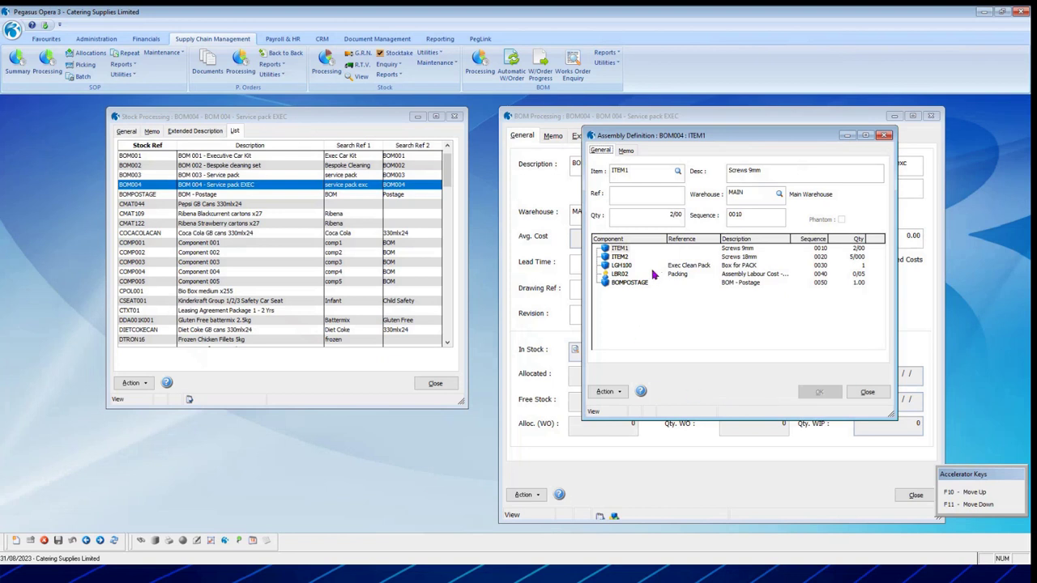
pyautogui.click(617, 250)
pyautogui.click(614, 250)
pyautogui.click(628, 257)
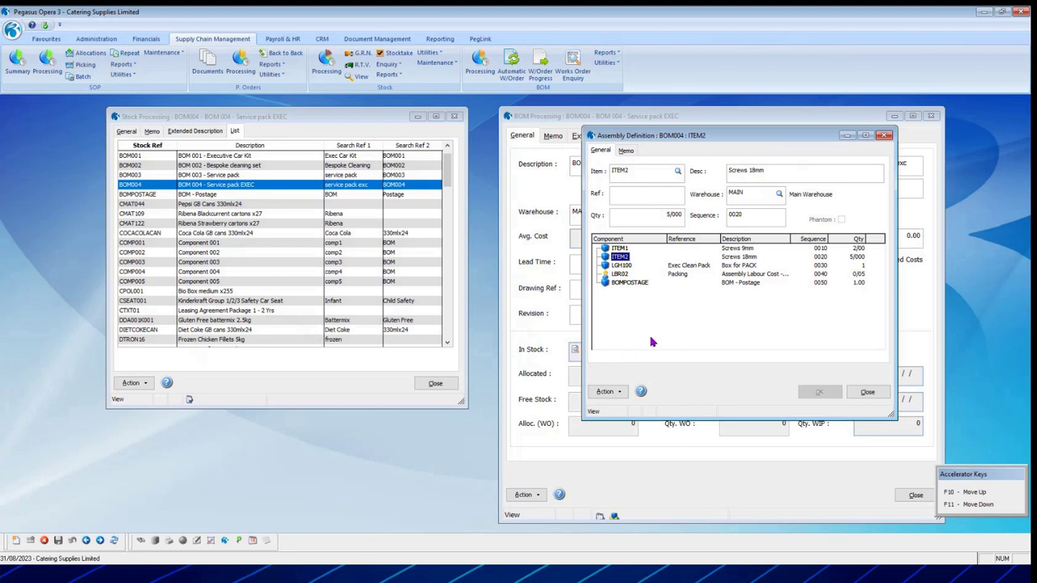
pyautogui.click(622, 266)
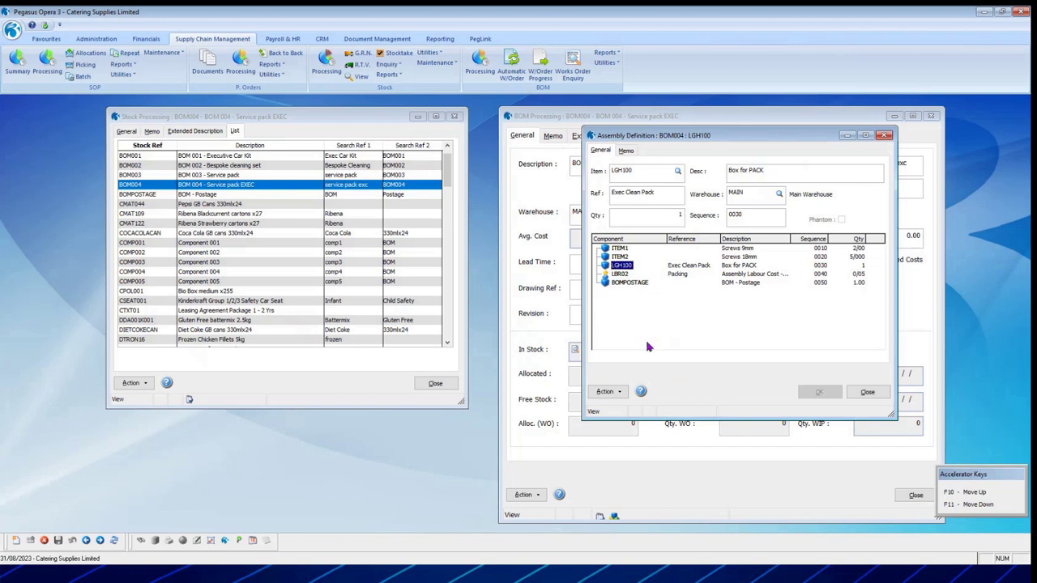
pyautogui.click(622, 276)
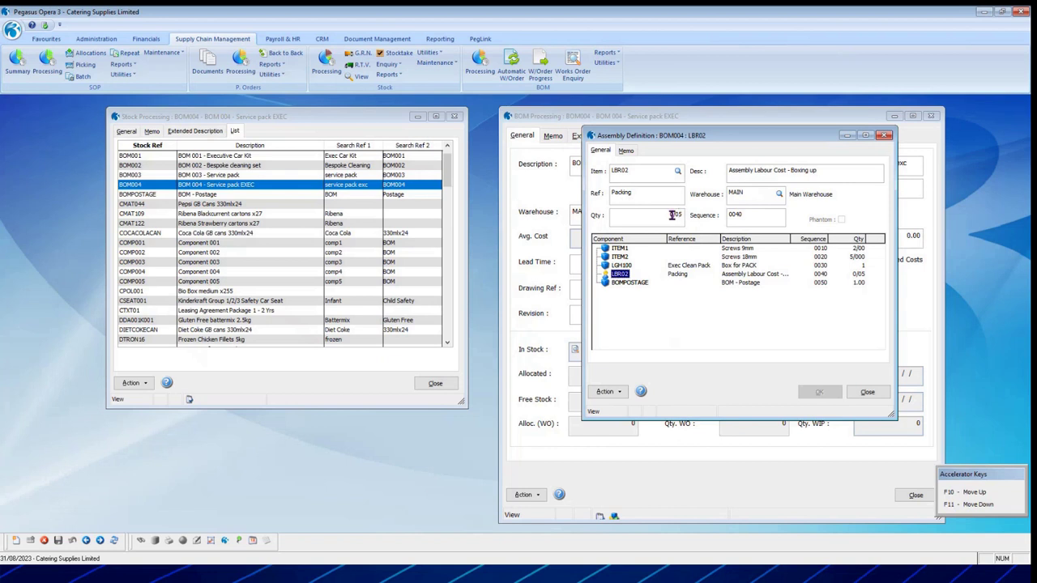
pyautogui.click(617, 283)
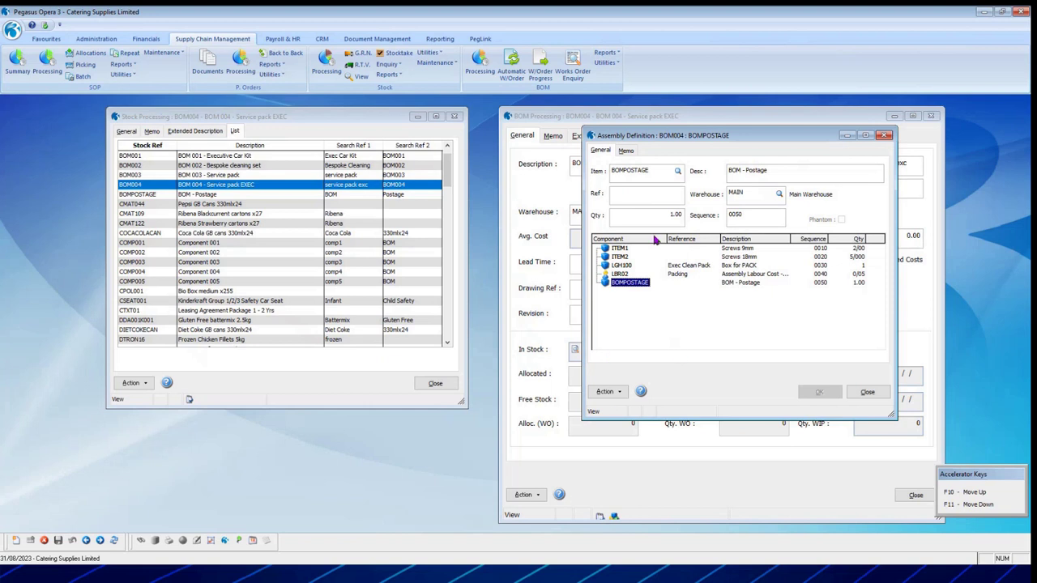
pyautogui.click(606, 393)
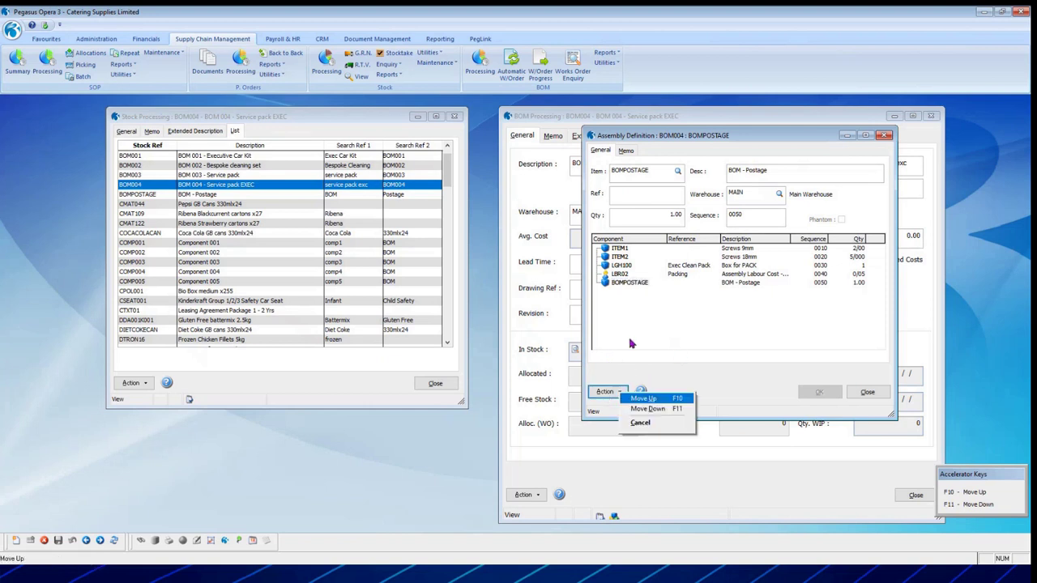
pyautogui.click(645, 410)
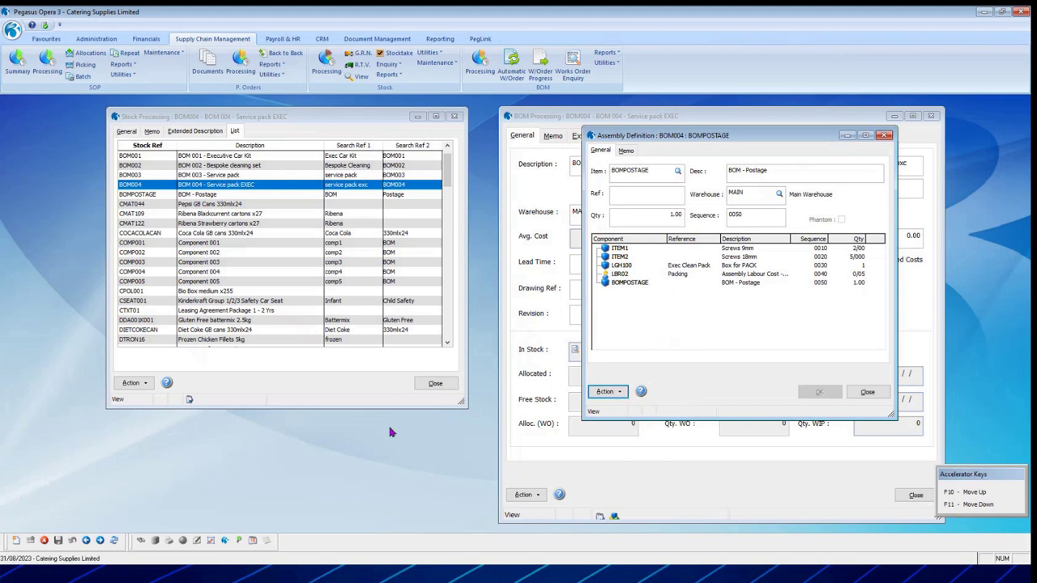
# Add component COMP005 to the BOM004 assembly with reference ref comp and quantity 2
pyautogui.click(15, 541)
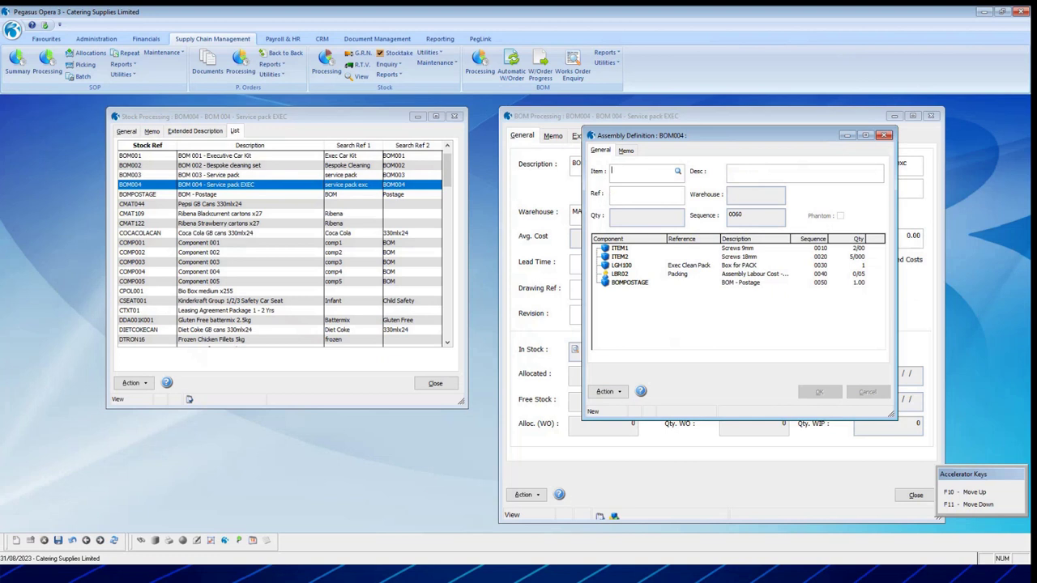
pyautogui.click(611, 195)
pyautogui.scroll(-2, 443, 316)
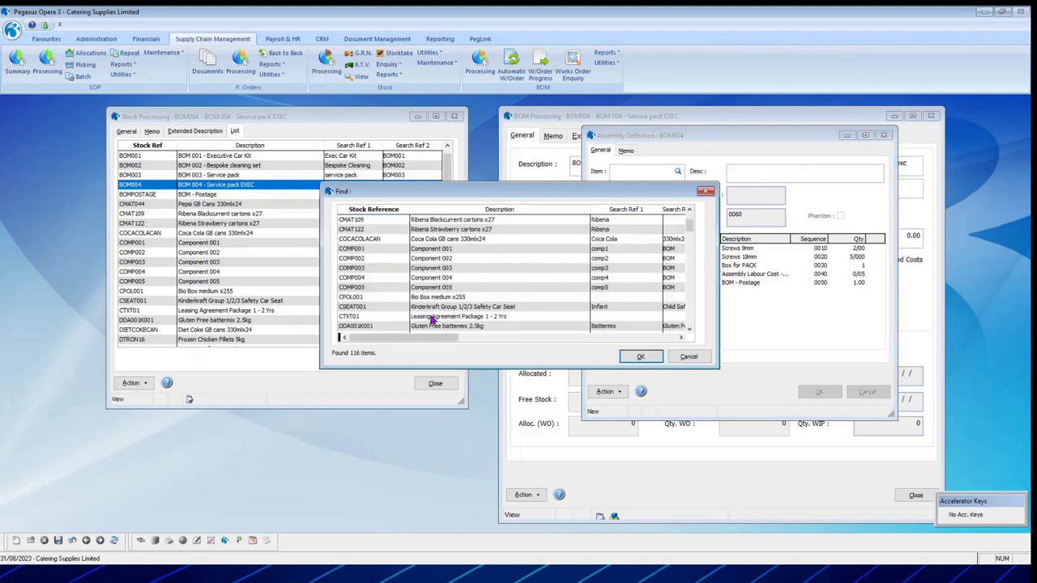
pyautogui.doubleClick(430, 287)
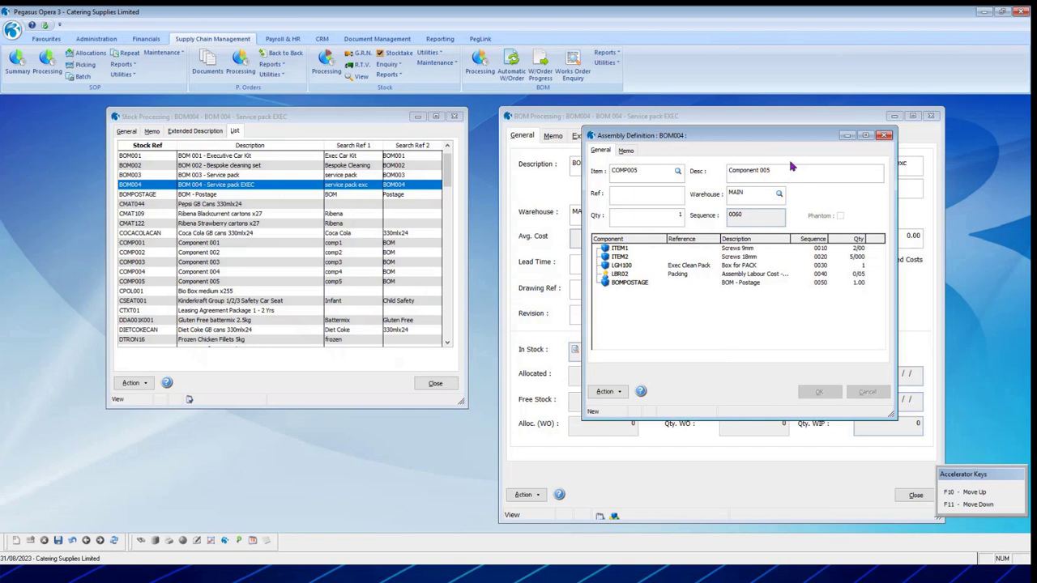
pyautogui.click(629, 195)
pyautogui.write('ref comp')
pyautogui.press('Tab')
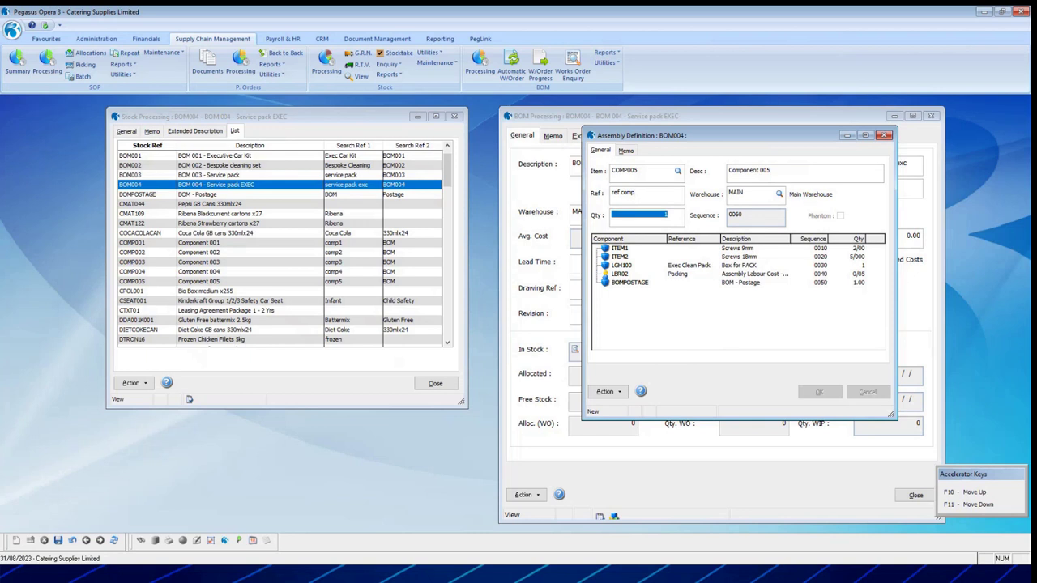
pyautogui.write('2')
pyautogui.press('Return')
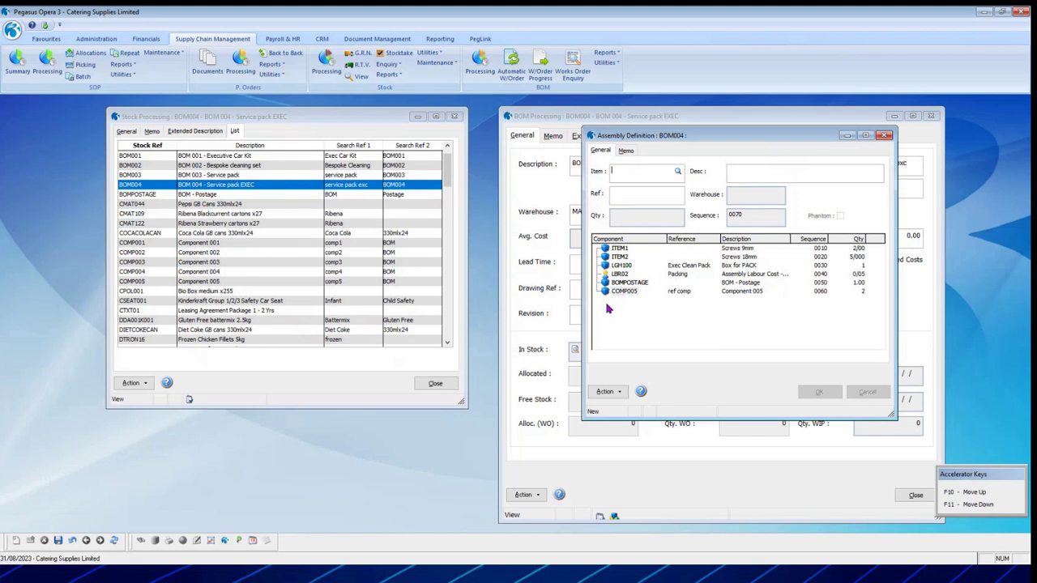
# Move COMP005 up the component list to sequence 0030, directly above LGH100
pyautogui.doubleClick(624, 293)
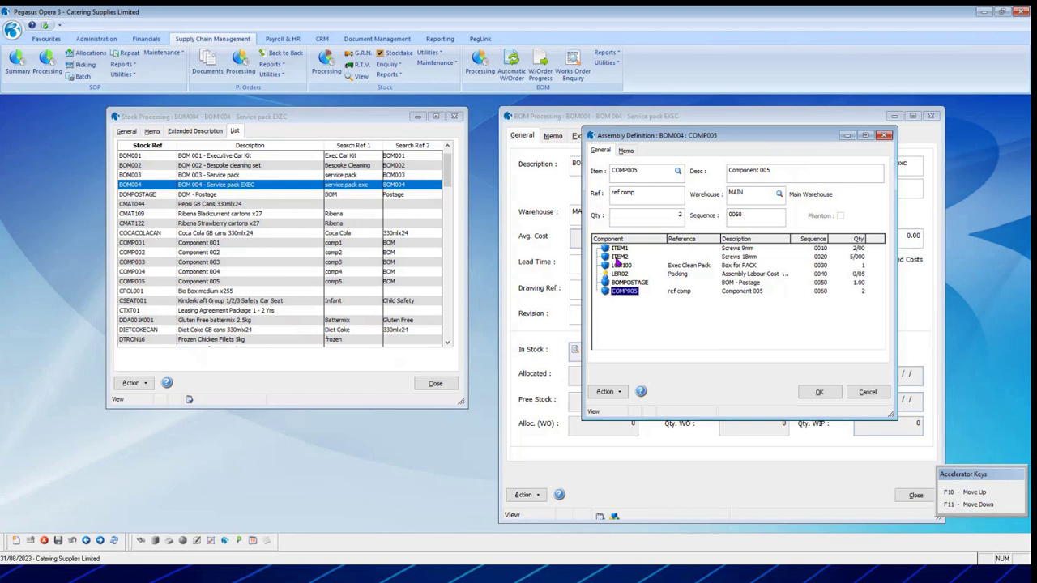
pyautogui.click(606, 392)
pyautogui.click(644, 399)
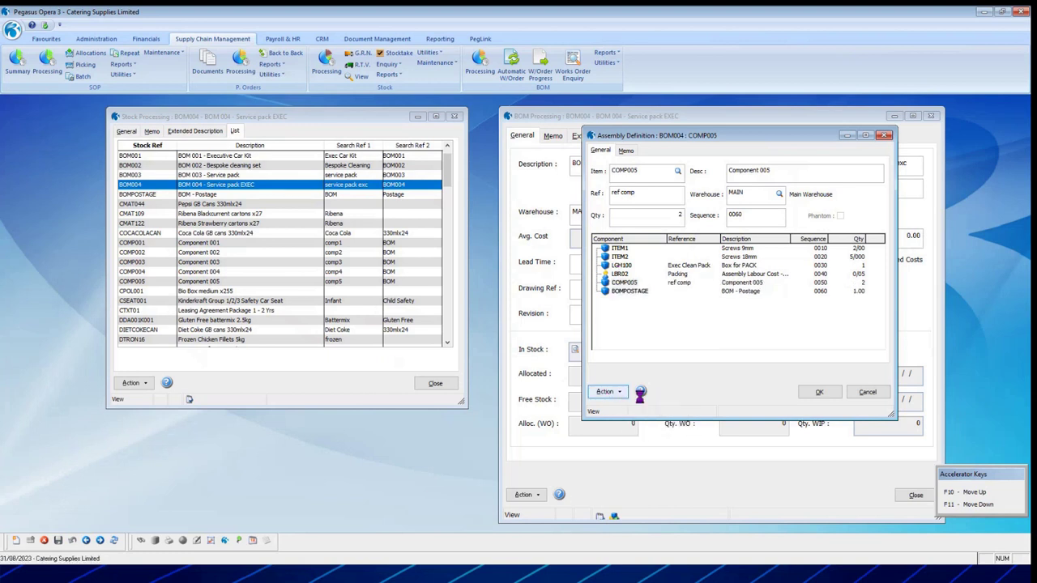
pyautogui.press('F10')
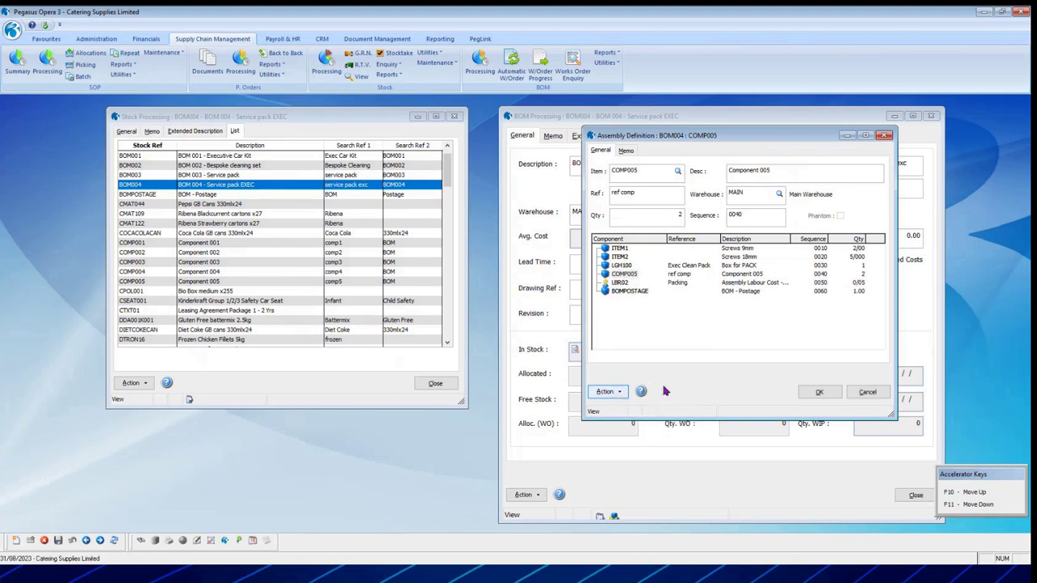
pyautogui.press('F10')
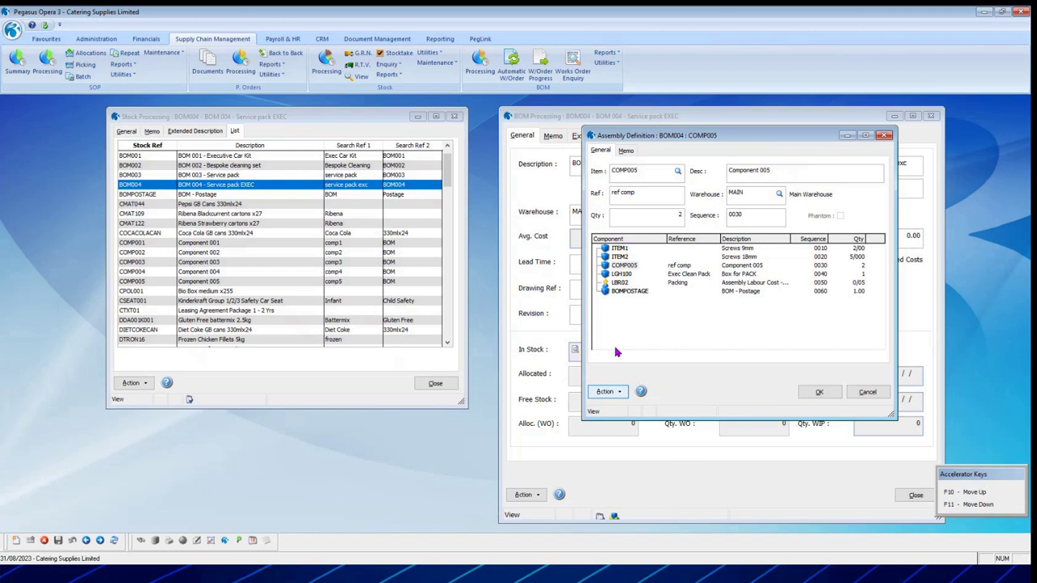
pyautogui.click(617, 294)
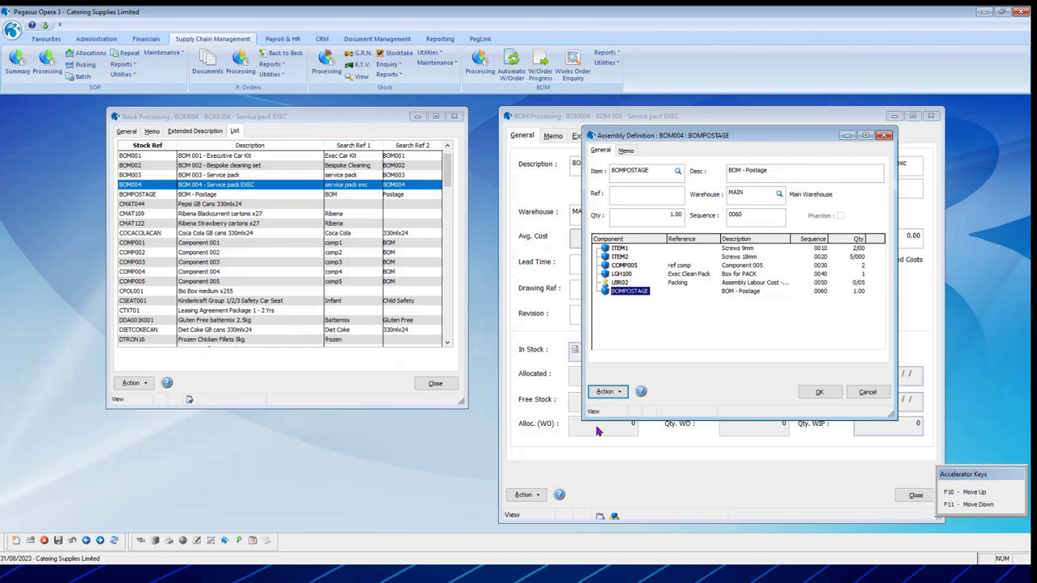
pyautogui.click(604, 394)
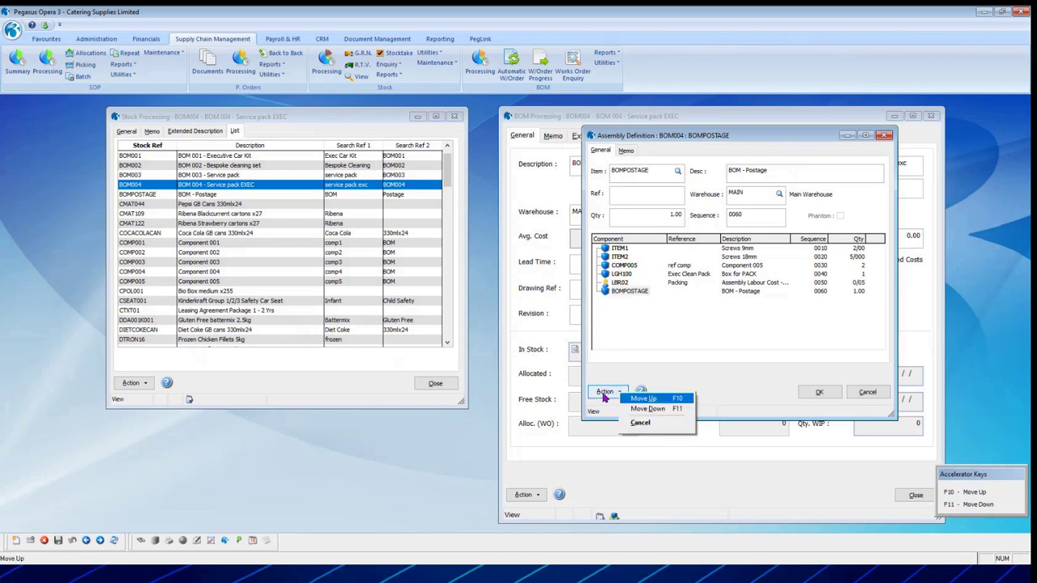
pyautogui.click(646, 366)
# Add labour item LBR03, BOM Labour Cost - Phase 1, to the BOM004 assembly with quantity 0/10
pyautogui.click(29, 540)
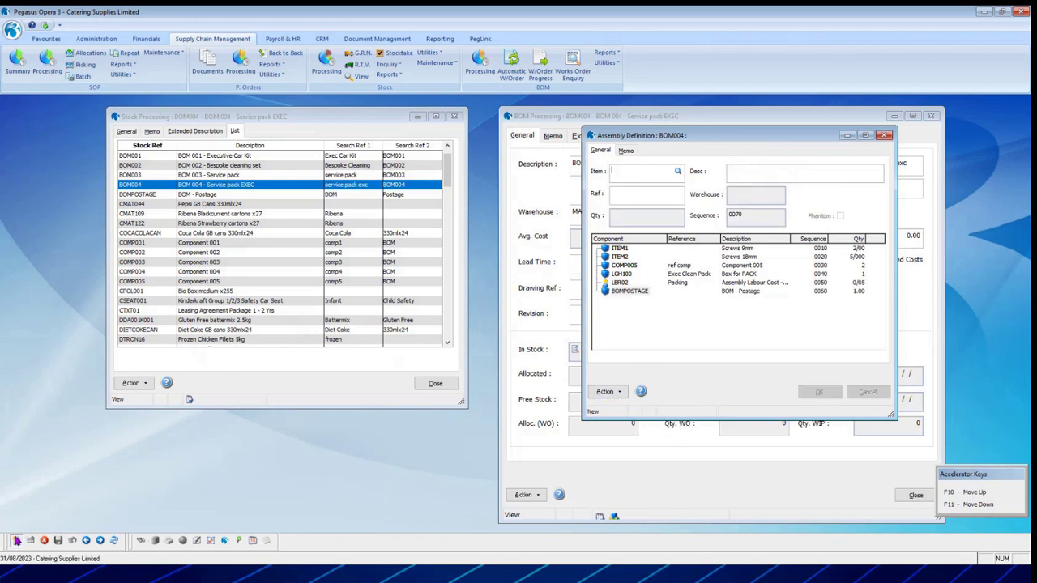
pyautogui.write('LBR')
pyautogui.press('Tab')
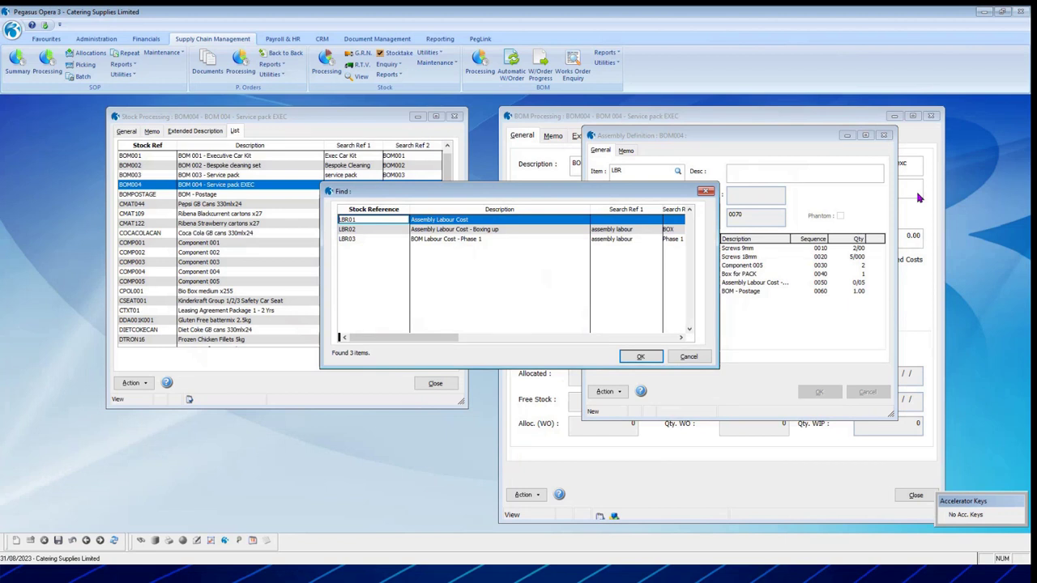
pyautogui.click(445, 240)
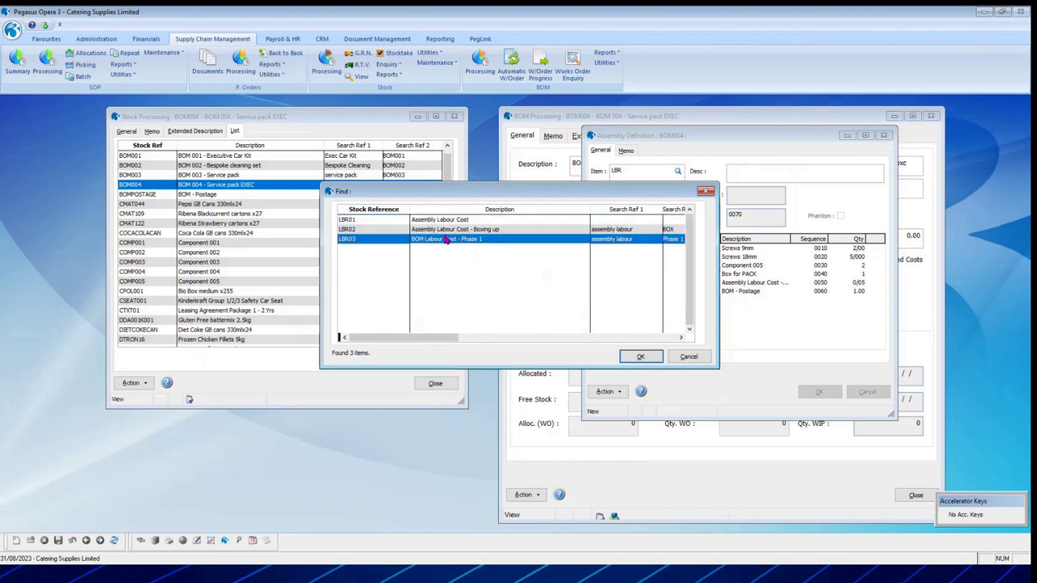
pyautogui.click(637, 357)
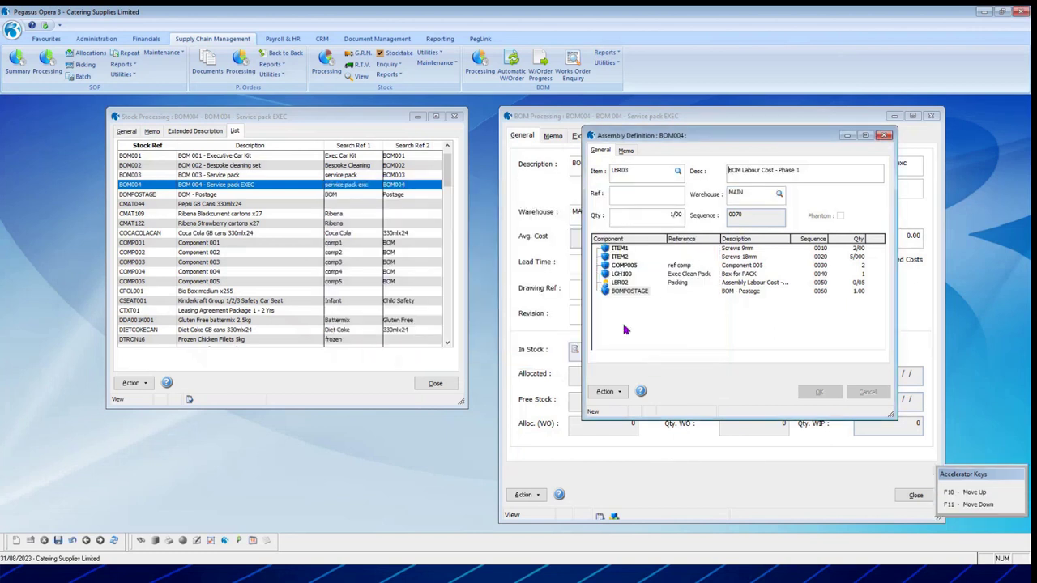
pyautogui.press('Tab')
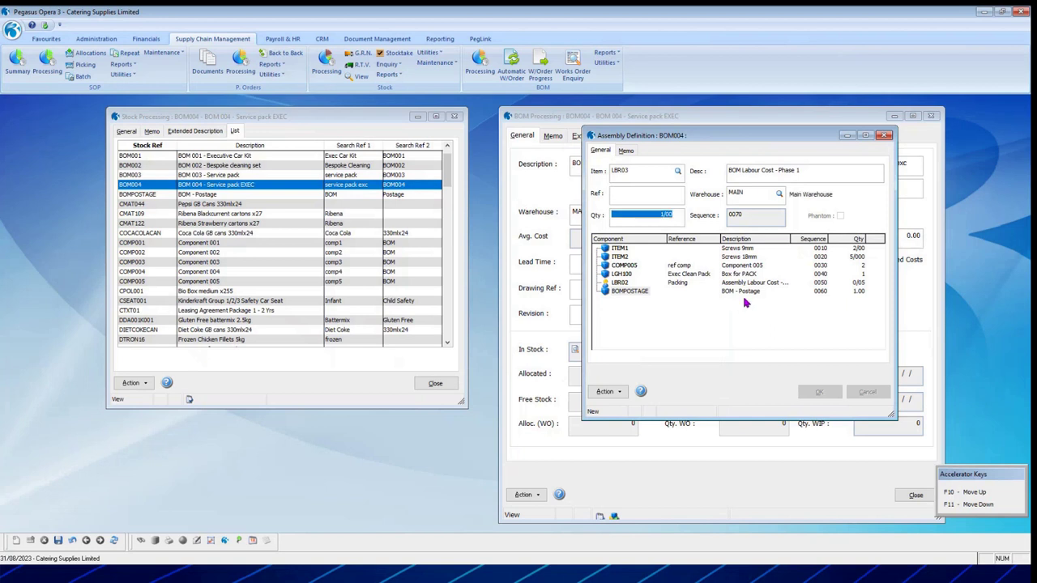
pyautogui.write('0/10')
pyautogui.press('Return')
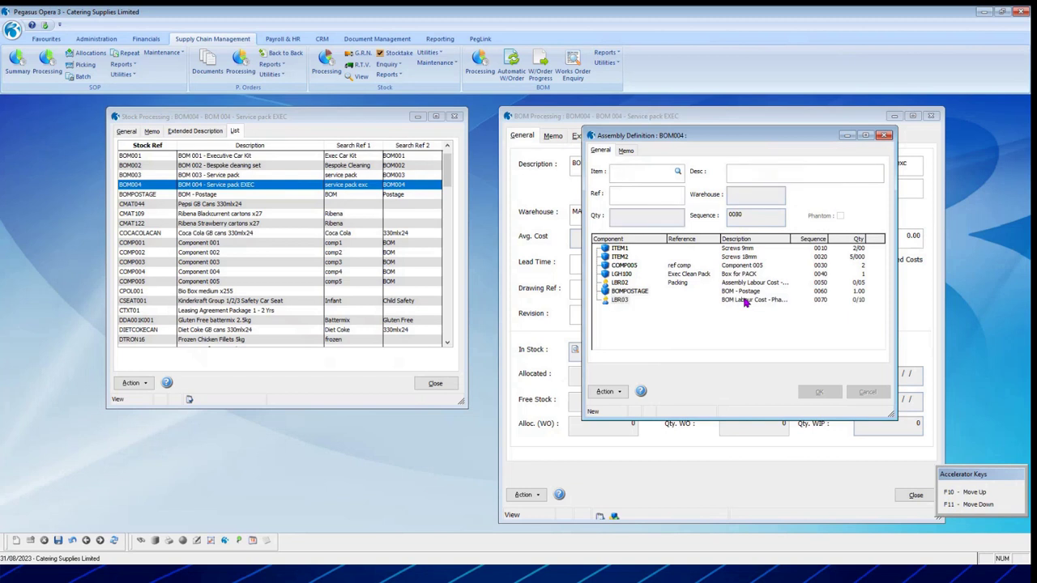
# Save all changes to the BOM004 assembly definition and reopen the BOM004 record from the assembly list
pyautogui.click(743, 302)
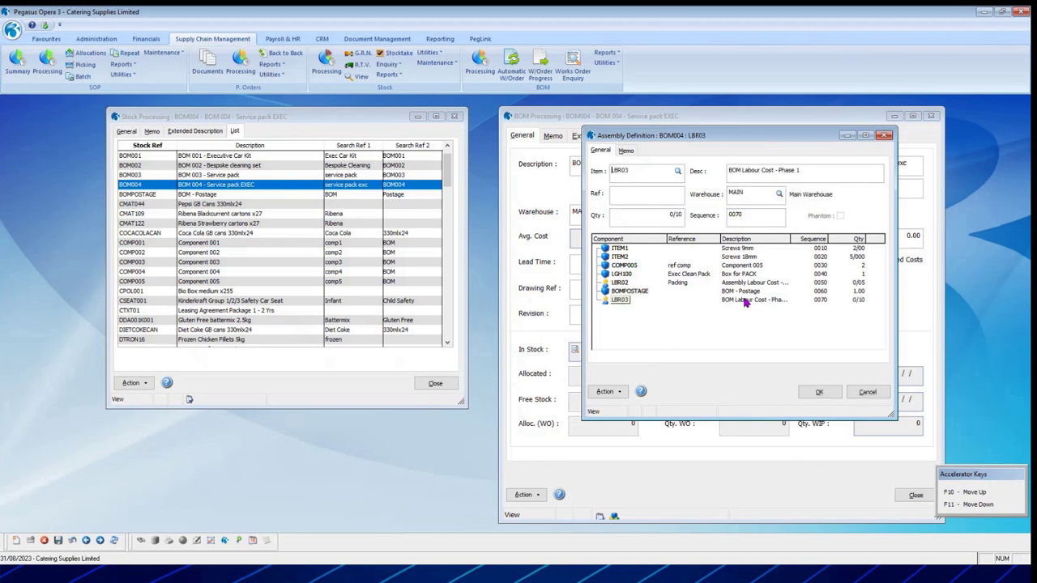
pyautogui.click(822, 392)
pyautogui.click(534, 328)
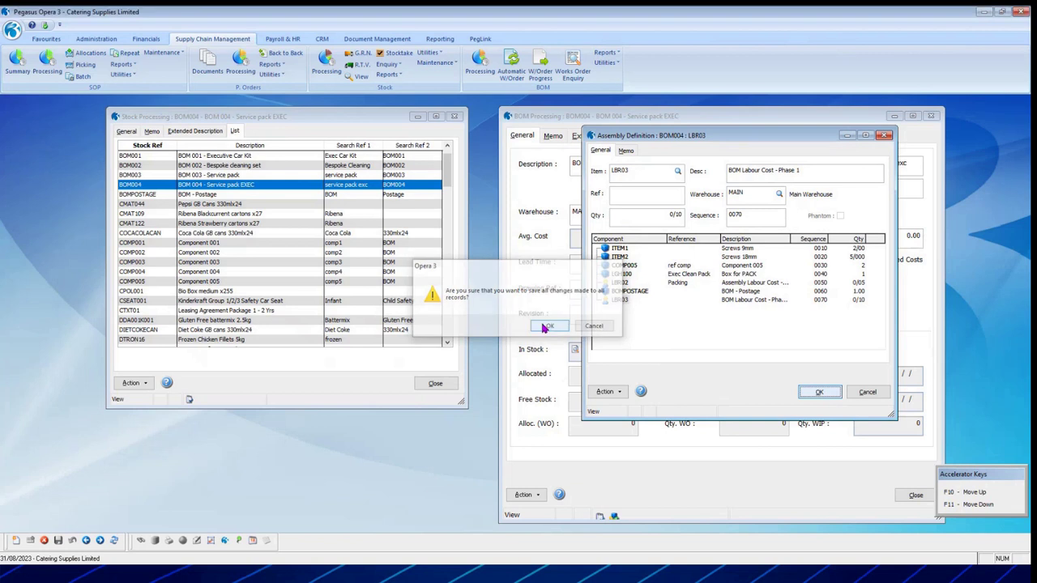
pyautogui.click(849, 393)
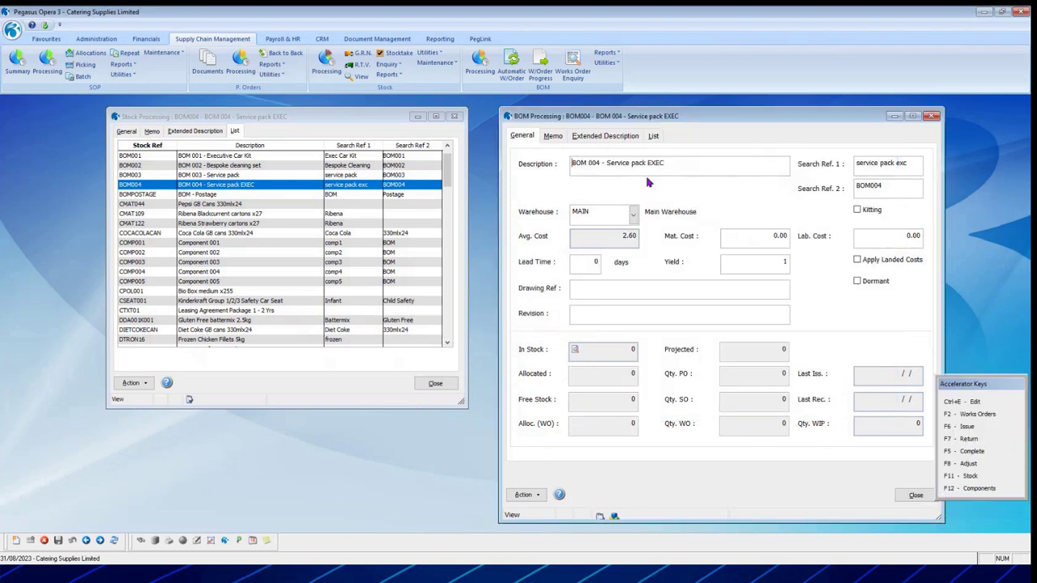
pyautogui.click(656, 137)
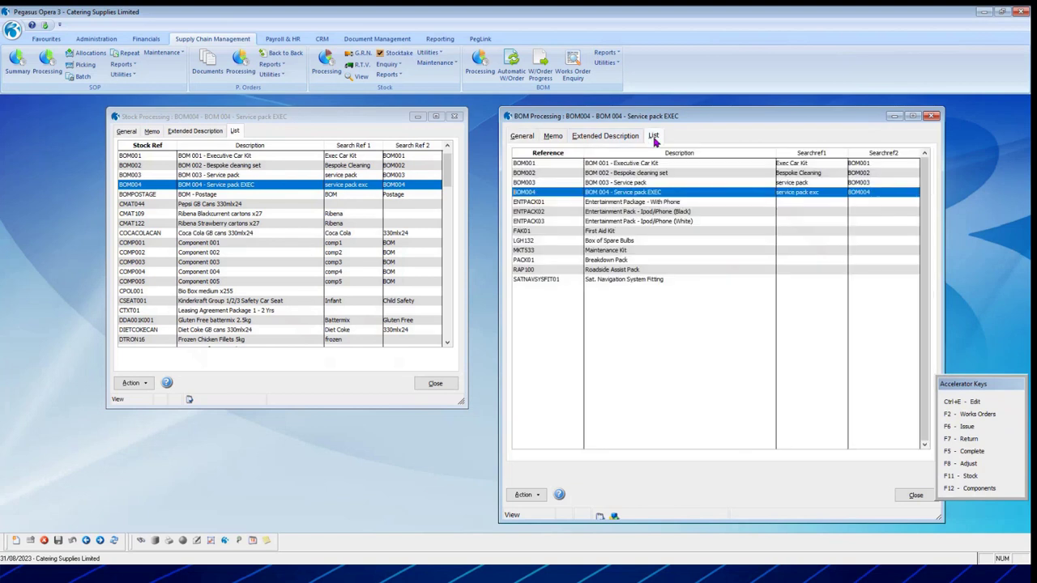
pyautogui.doubleClick(591, 196)
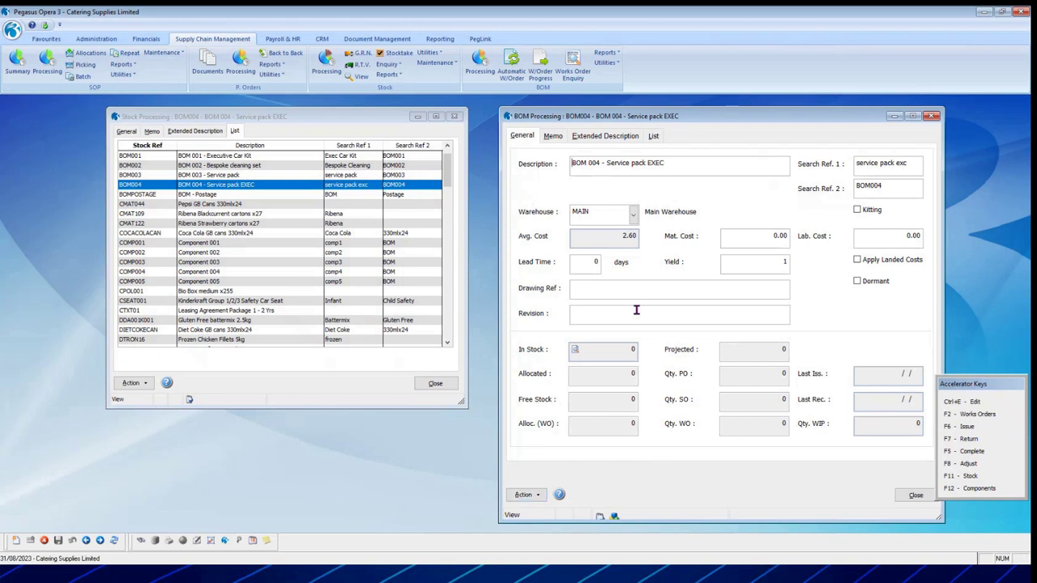
# Create a works order for BOM004 with reference wo-redf001 and quantity 10, publishing its document to the screen
pyautogui.click(525, 495)
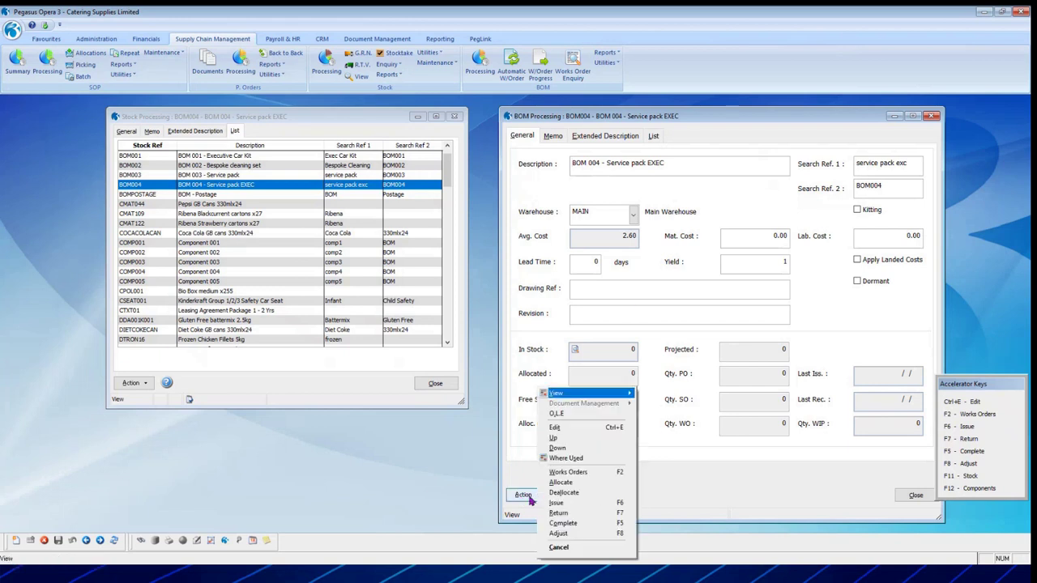
pyautogui.click(587, 474)
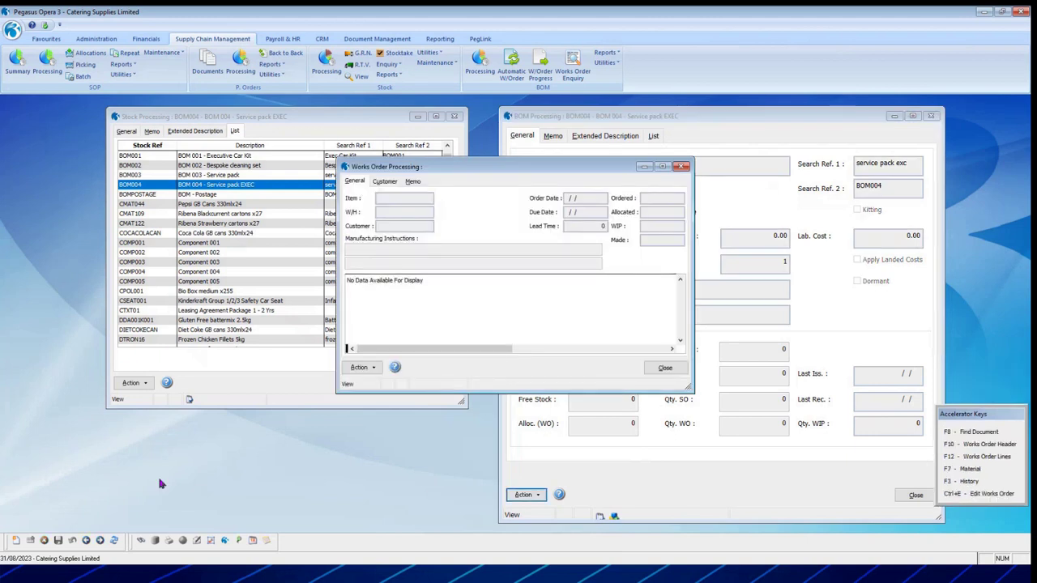
pyautogui.click(13, 540)
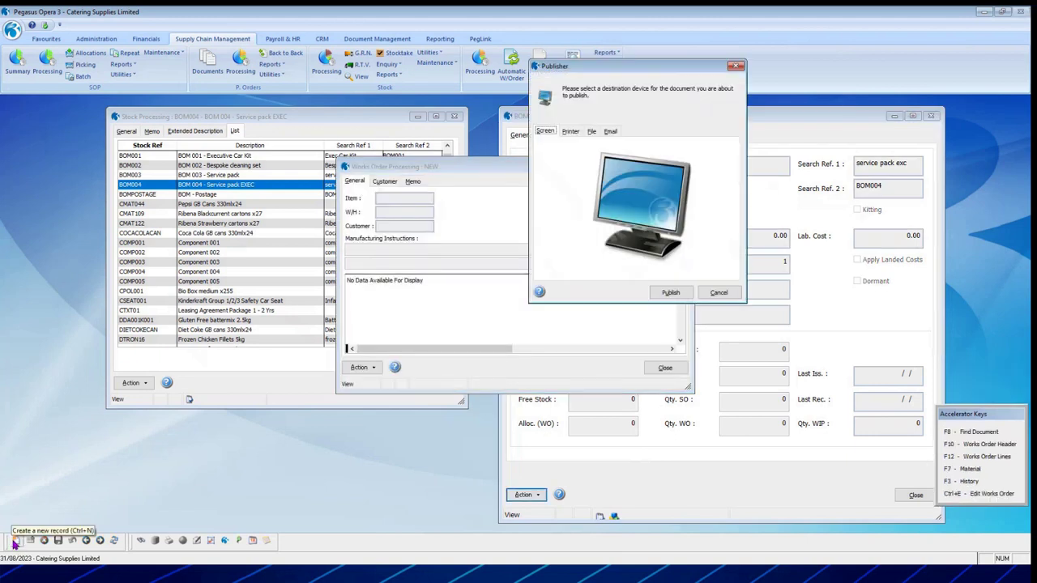
pyautogui.click(671, 292)
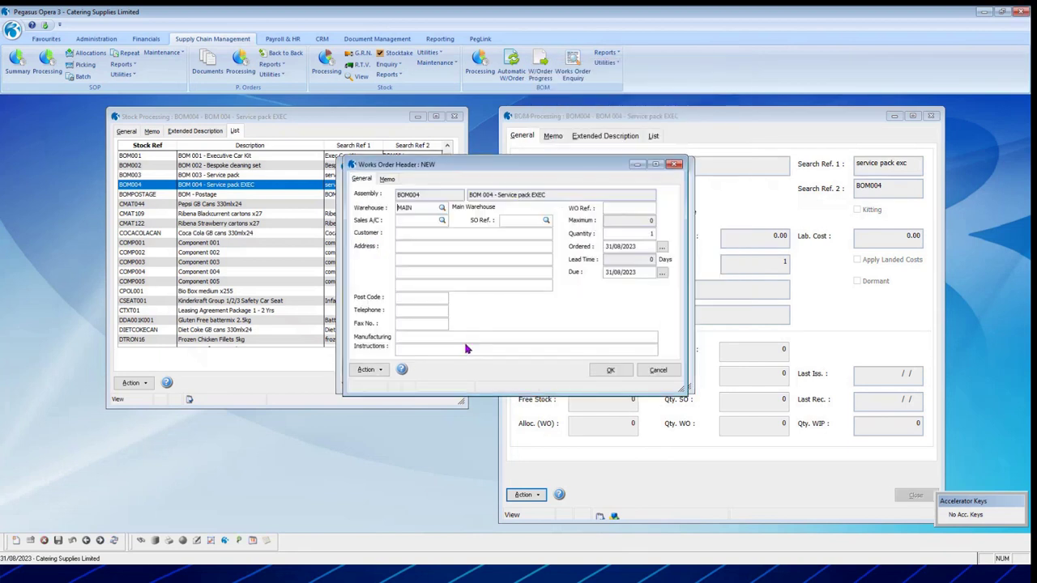
pyautogui.click(618, 209)
pyautogui.write('wo-redf001')
pyautogui.press('Tab')
pyautogui.write('10')
pyautogui.press('Tab')
pyautogui.click(610, 369)
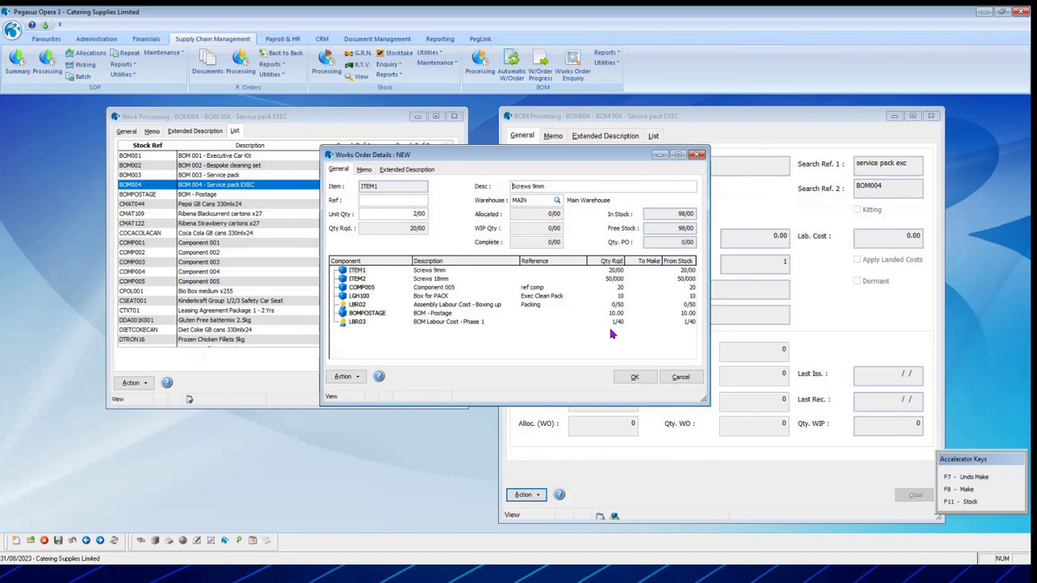
# Save the new BOM004 works order, then close its document preview and works order processing
pyautogui.click(637, 380)
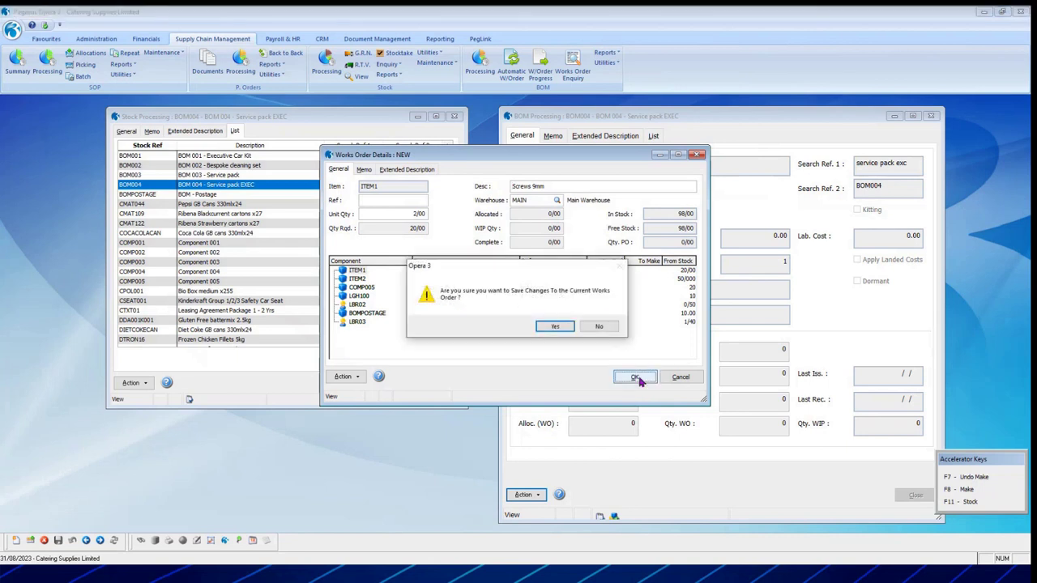
pyautogui.click(555, 327)
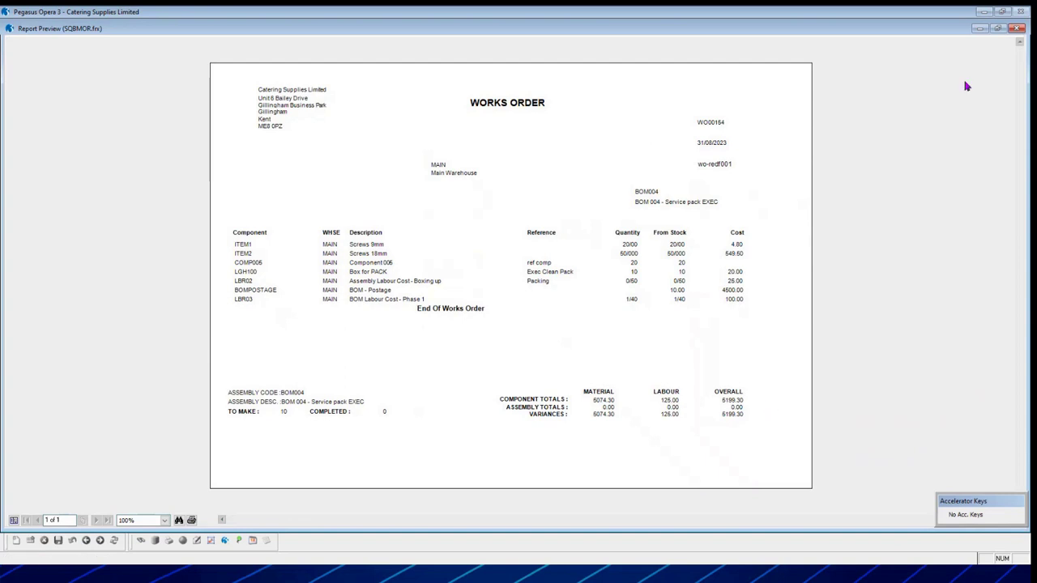
pyautogui.click(1018, 29)
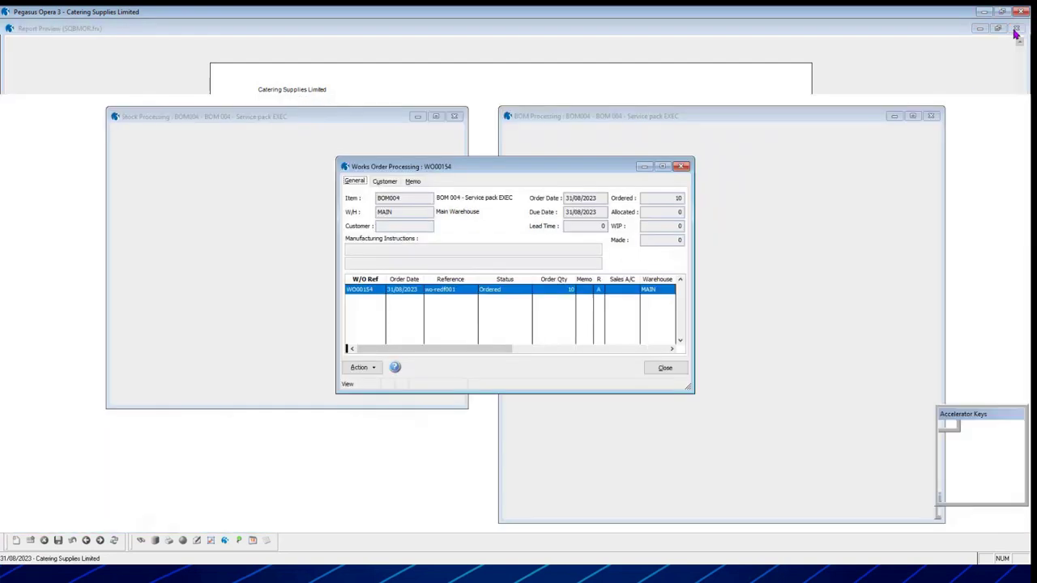
pyautogui.click(665, 367)
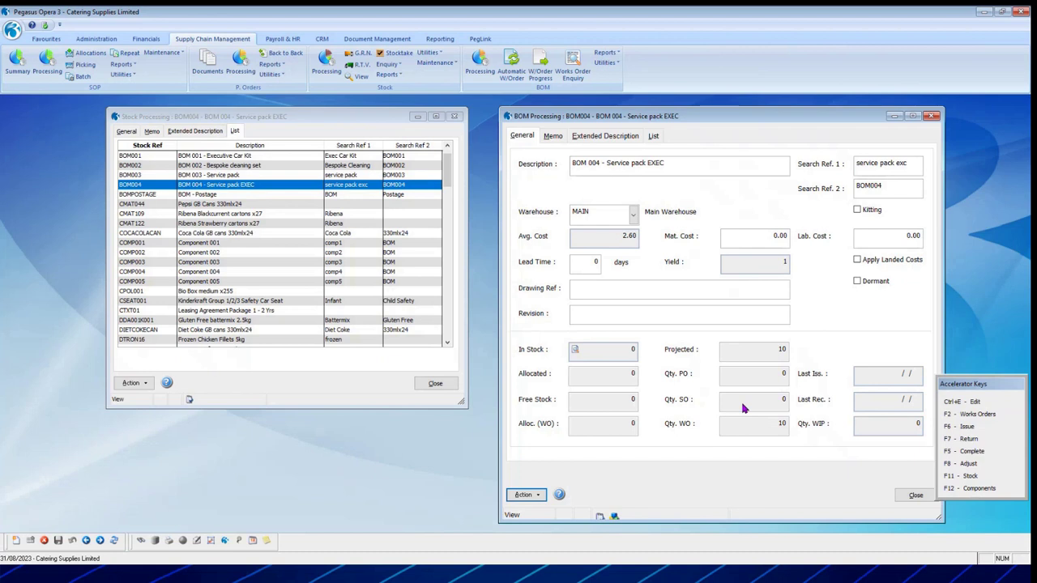
# Allocate the full quantity of 10 to the BOM004 works order
pyautogui.click(531, 496)
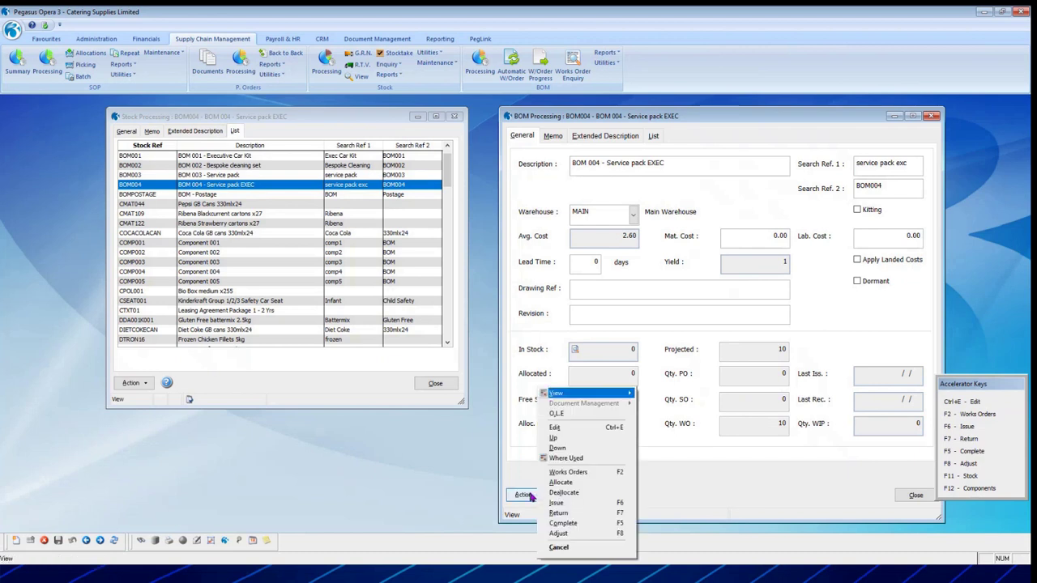
pyautogui.click(595, 482)
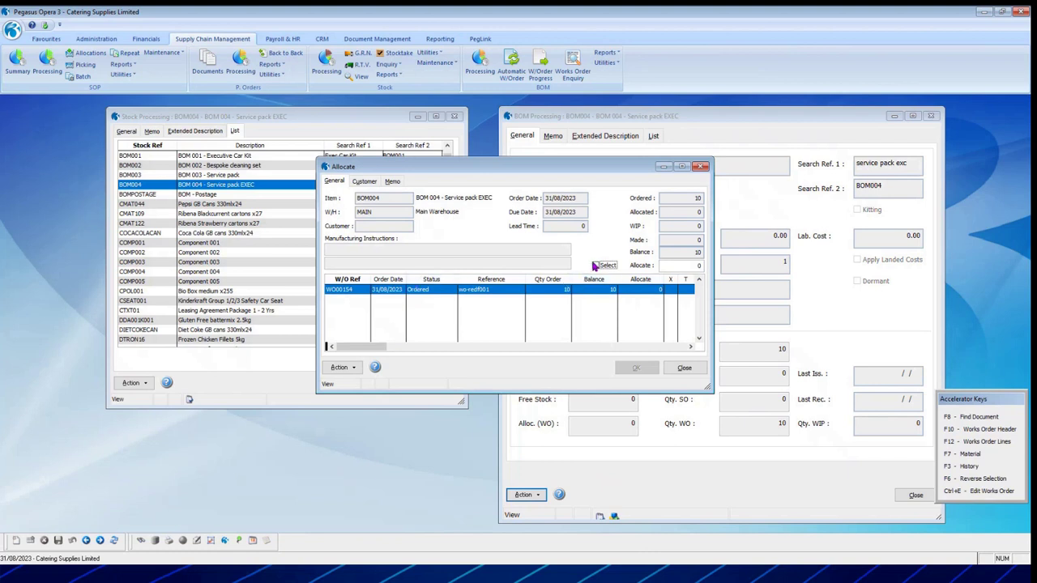
pyautogui.click(595, 265)
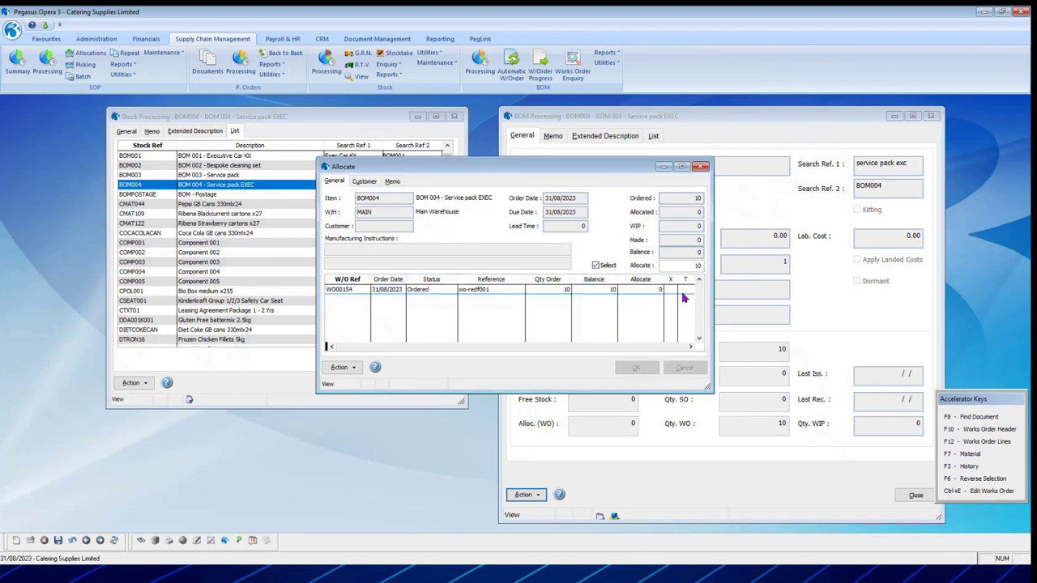
pyautogui.press('Tab')
pyautogui.press('Tab')
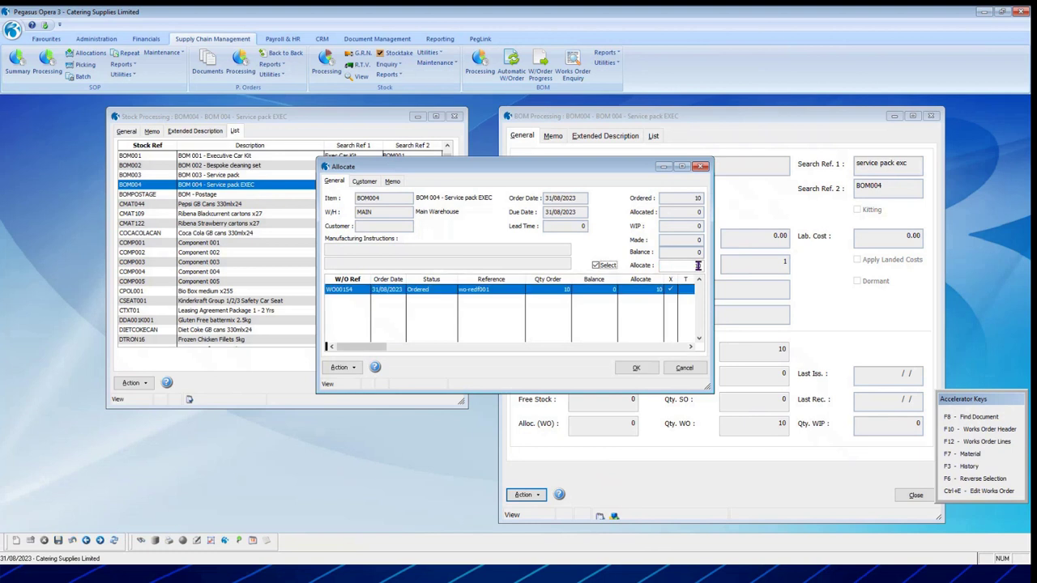
pyautogui.click(636, 367)
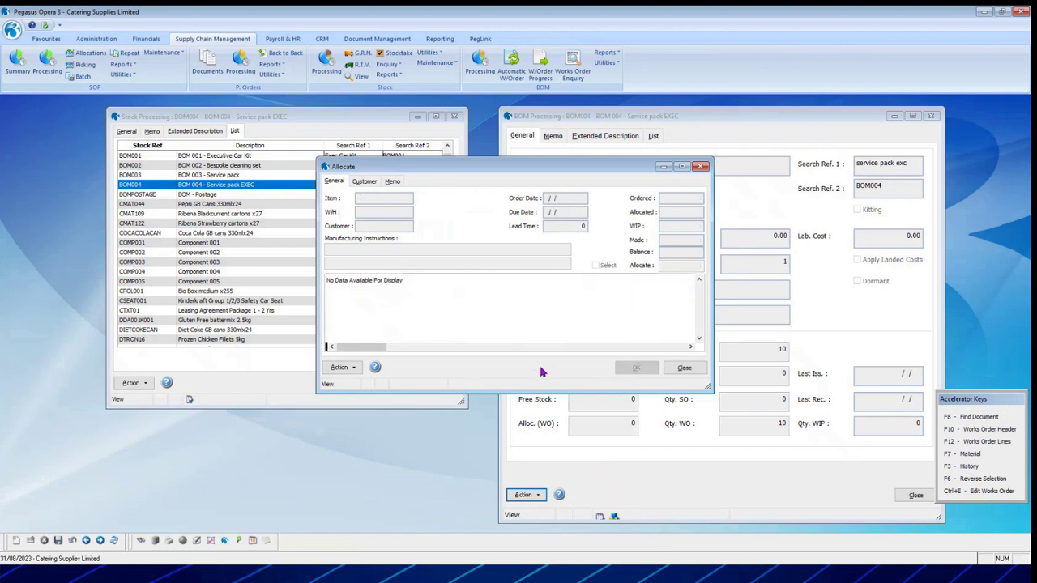
pyautogui.click(685, 368)
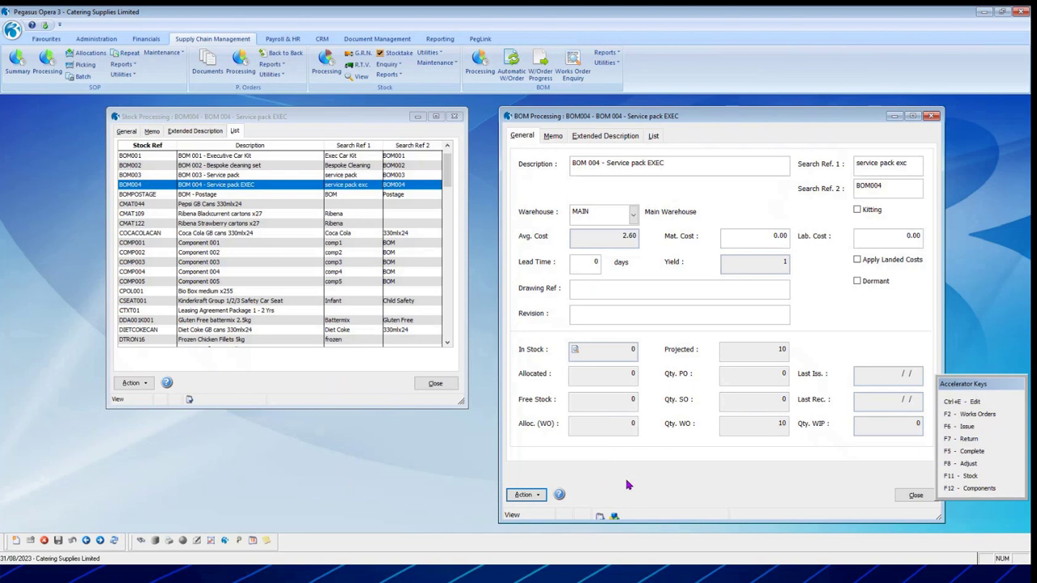
# Issue the full quantity of 10 to the BOM004 works order, displaying allocations only
pyautogui.click(525, 495)
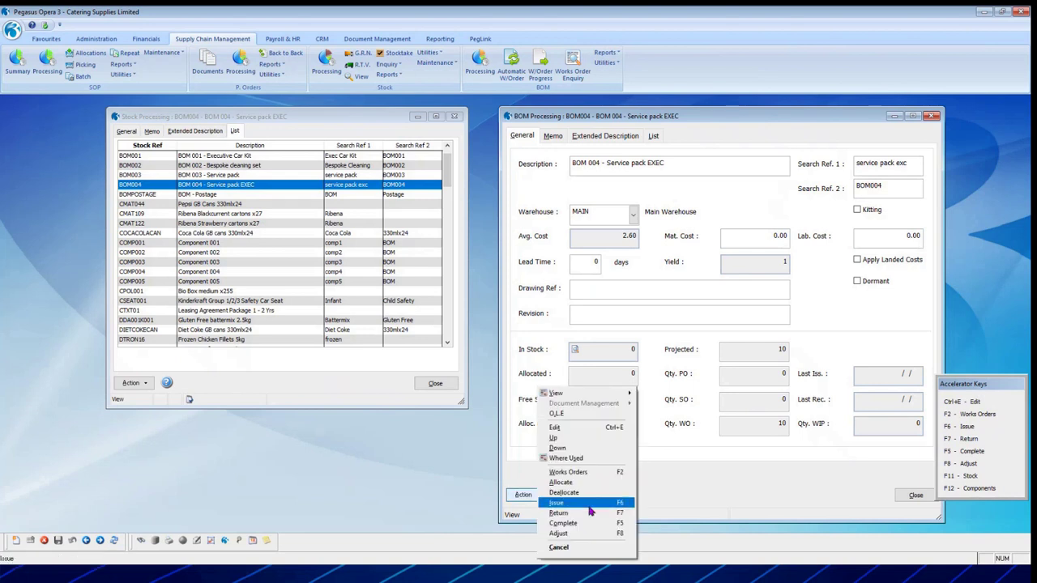
pyautogui.click(580, 507)
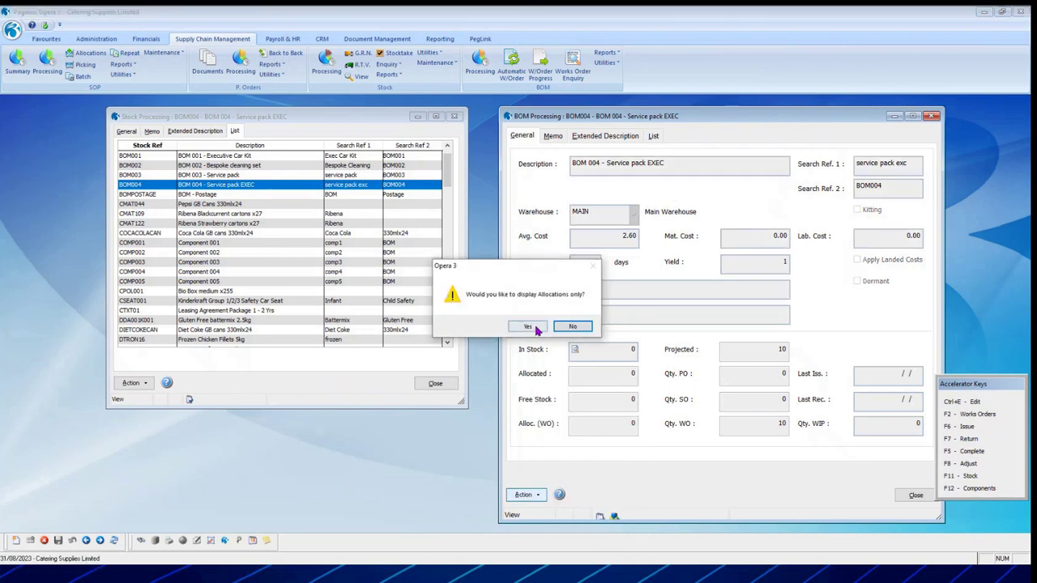
pyautogui.click(535, 326)
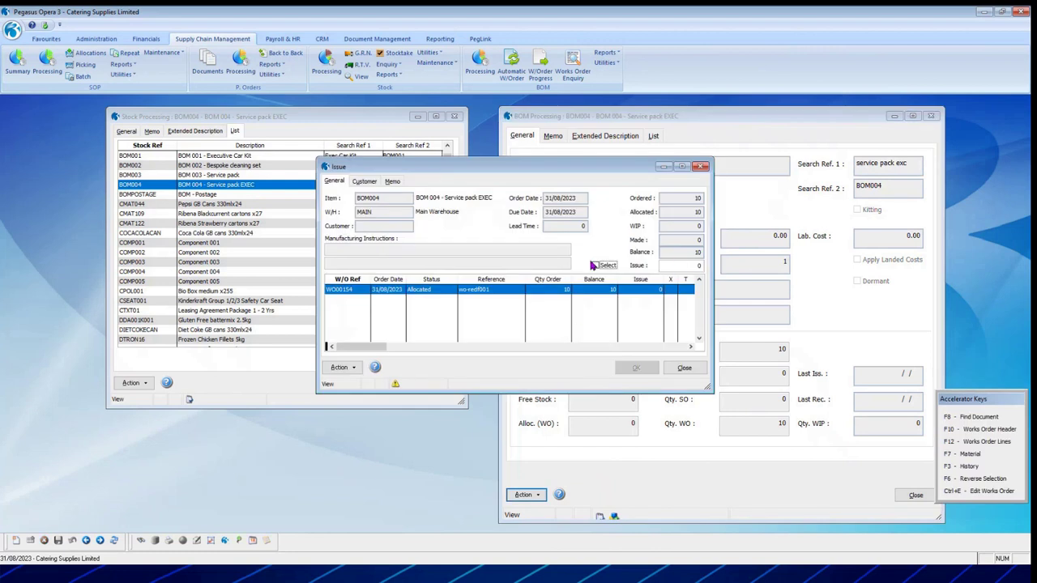
pyautogui.click(598, 266)
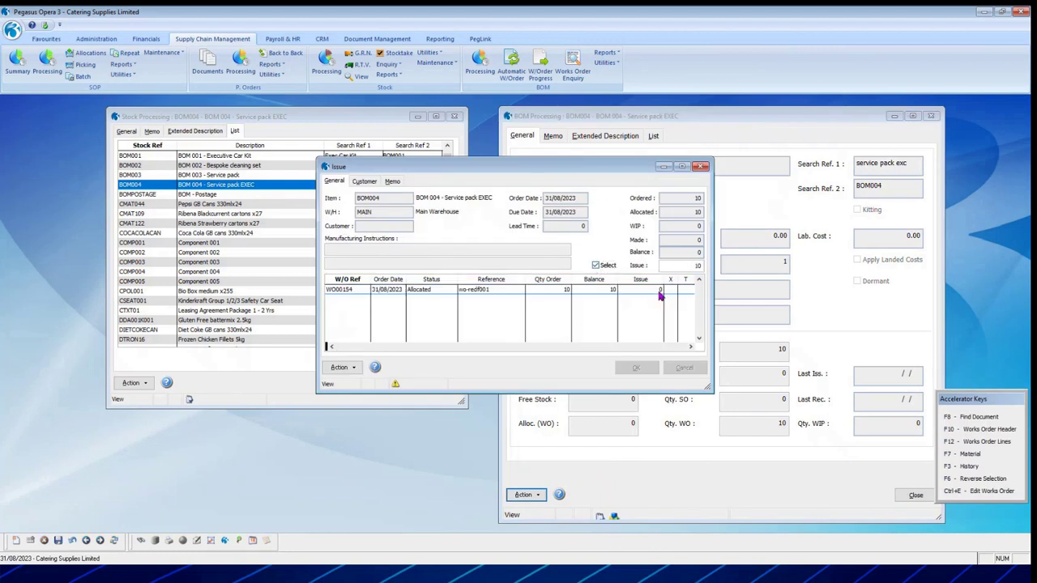
pyautogui.click(680, 265)
pyautogui.press('Tab')
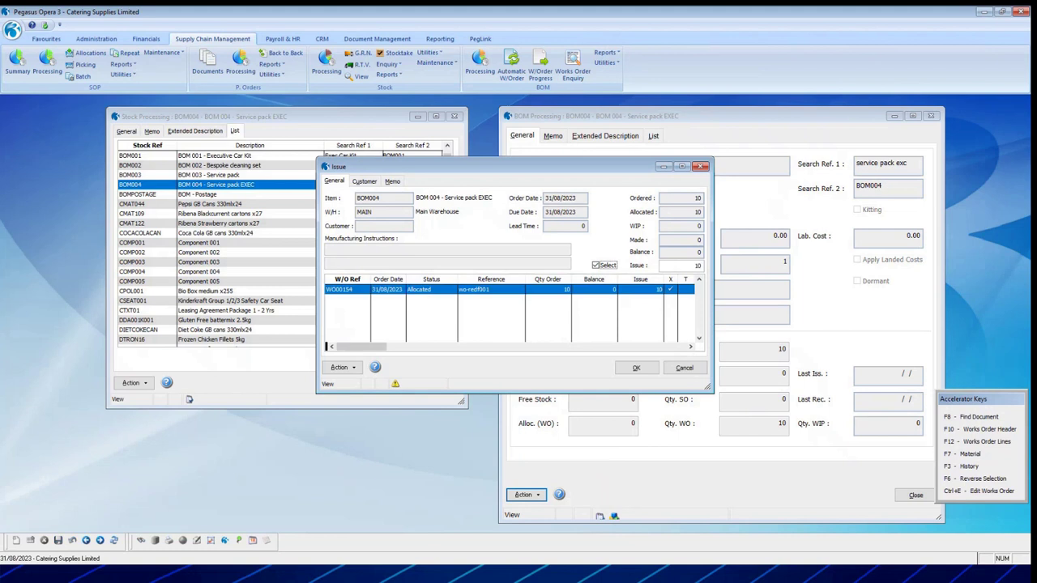
pyautogui.click(633, 368)
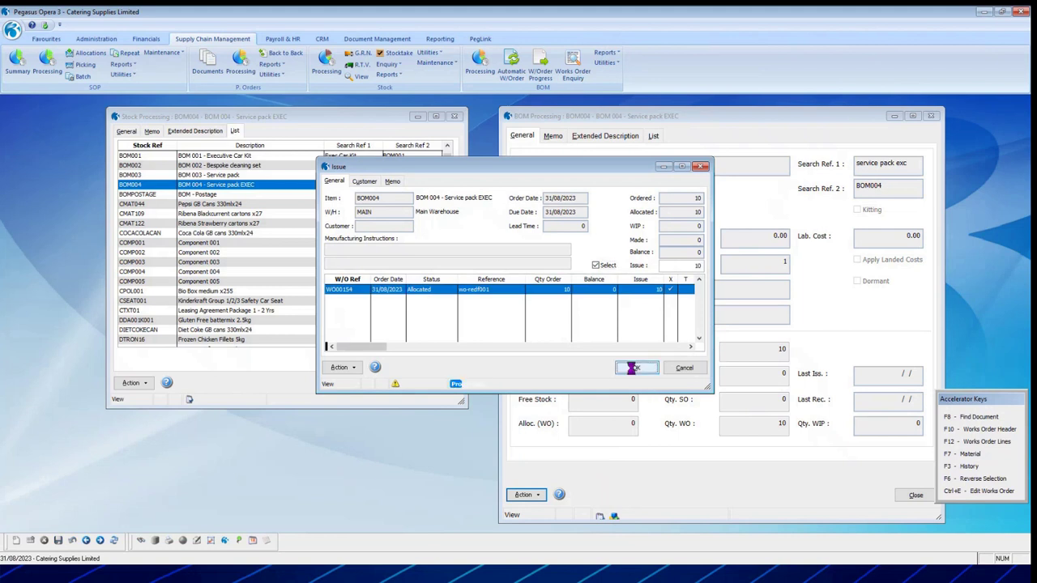
pyautogui.click(684, 368)
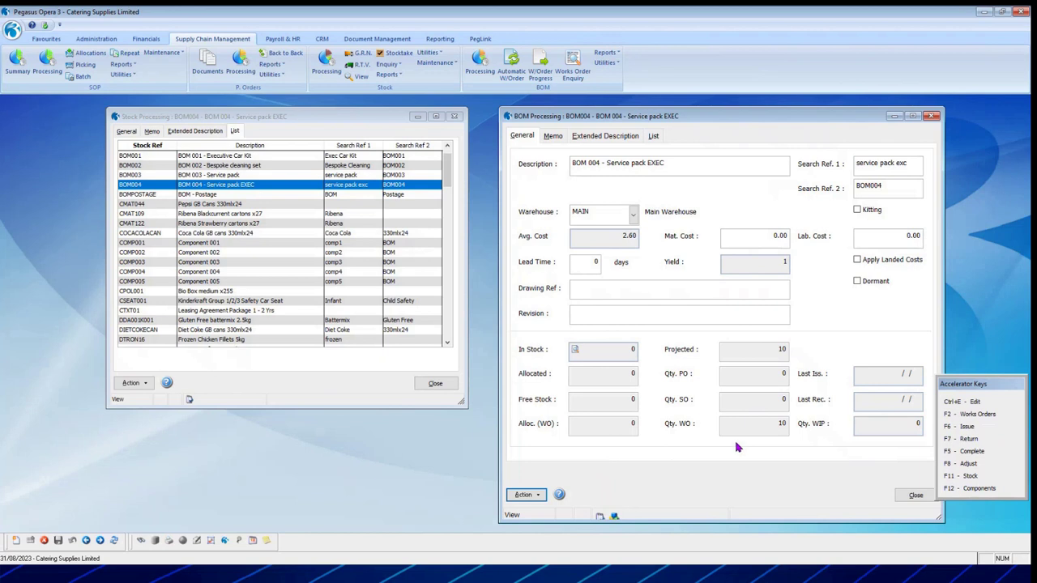
# Complete the BOM004 works order with reference wo-redf001, accepting the full quantity of 10, and close the completion window
pyautogui.click(534, 495)
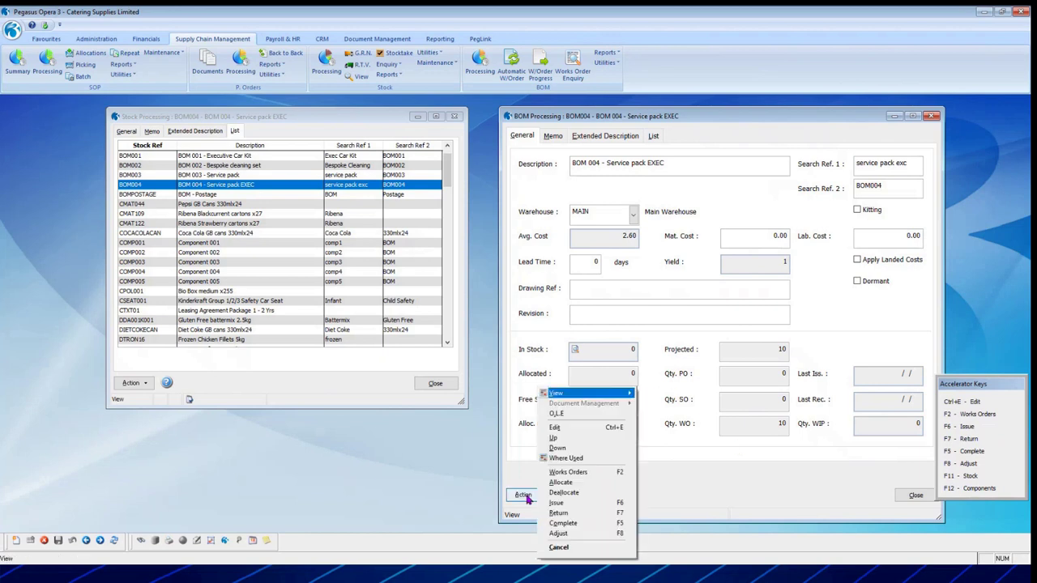
pyautogui.click(577, 524)
pyautogui.click(530, 326)
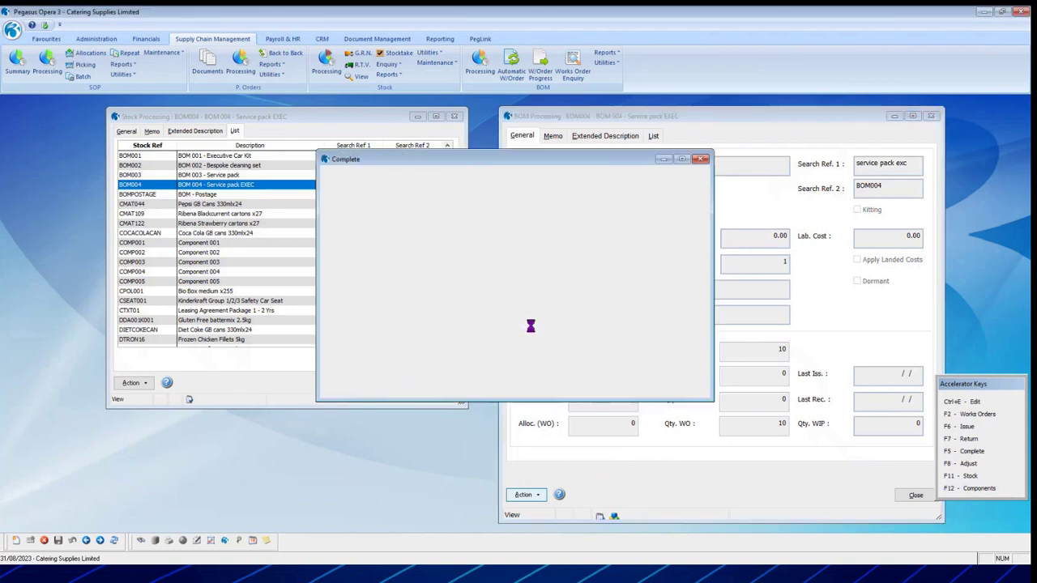
pyautogui.click(607, 258)
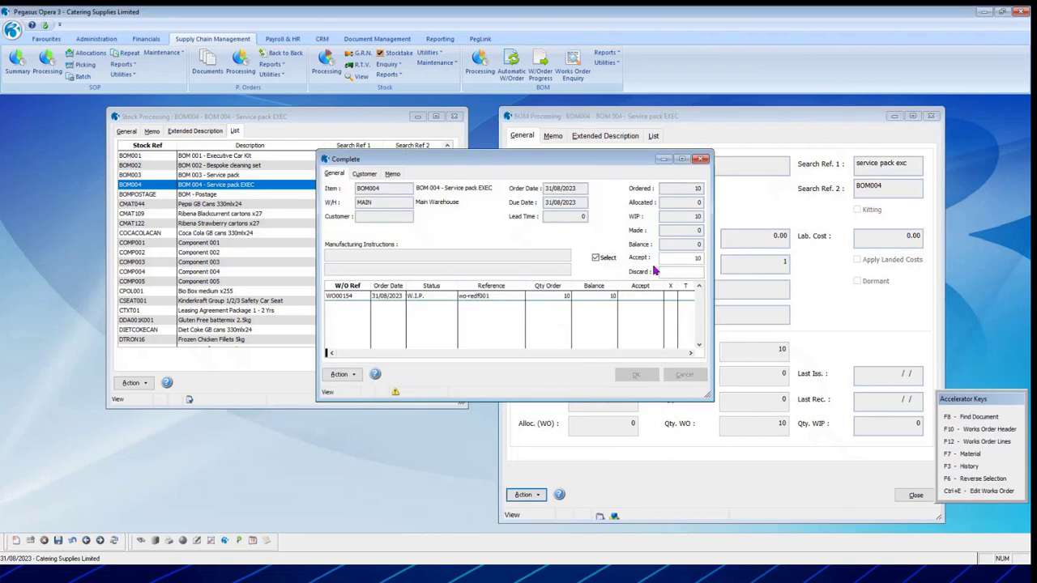
pyautogui.press('Tab')
pyautogui.press('Tab')
pyautogui.press('Tab')
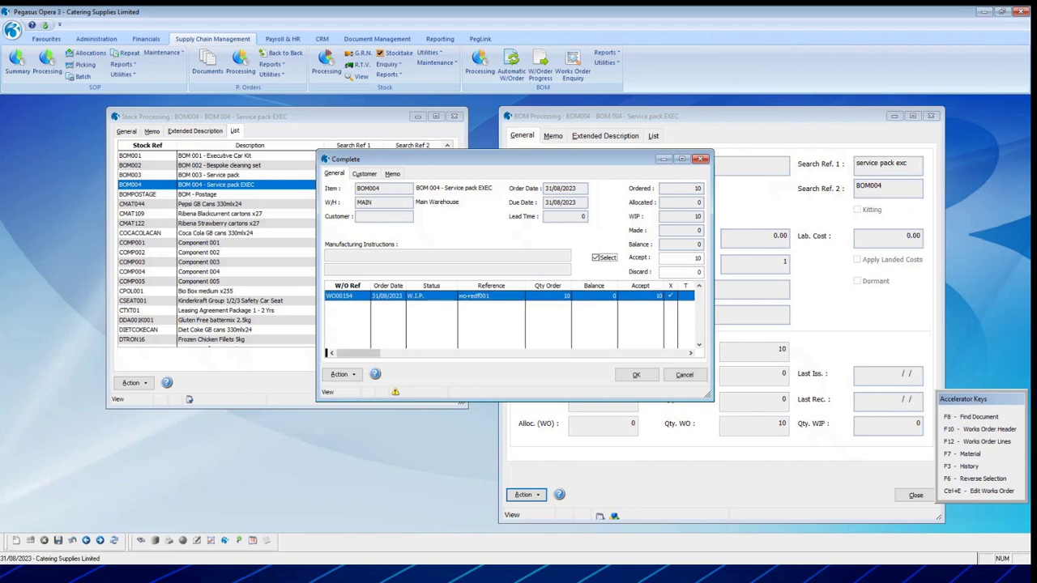
pyautogui.click(637, 376)
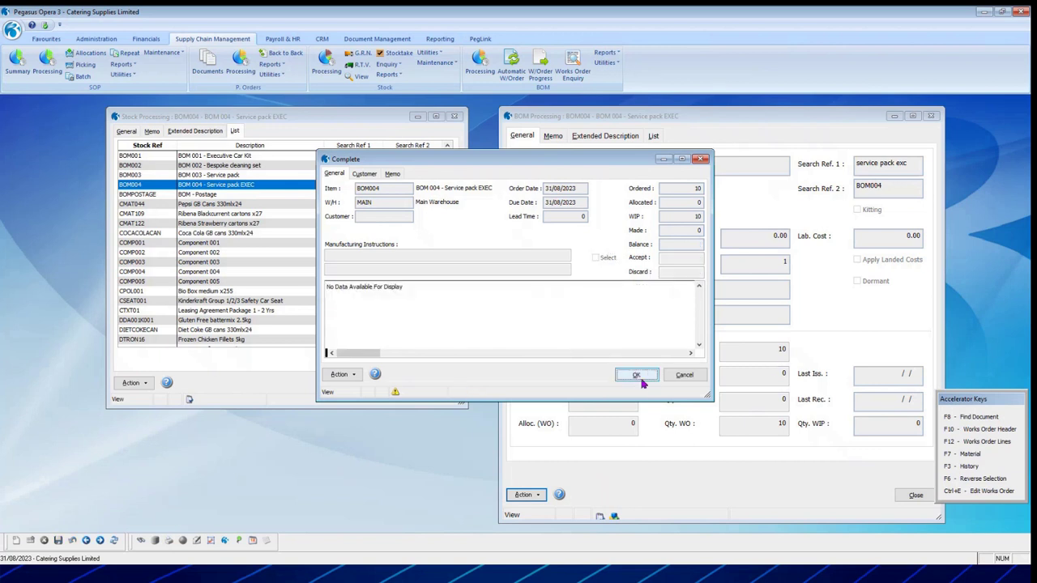
pyautogui.click(684, 376)
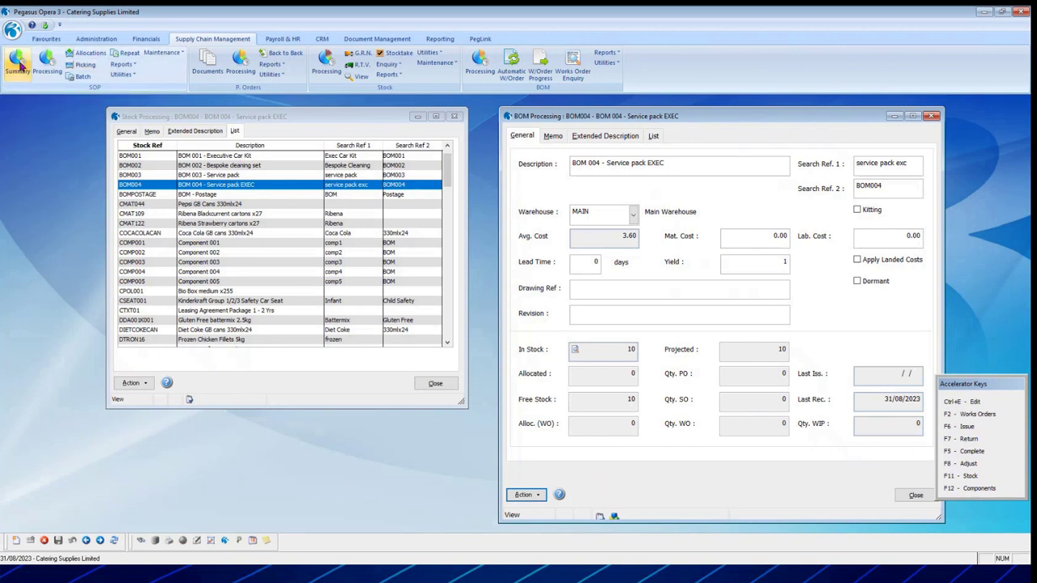
# Create a new sales order for Russell Sear Frozen Foods Ltd, acknowledging the credit limit notice and keeping the default header details
pyautogui.click(47, 62)
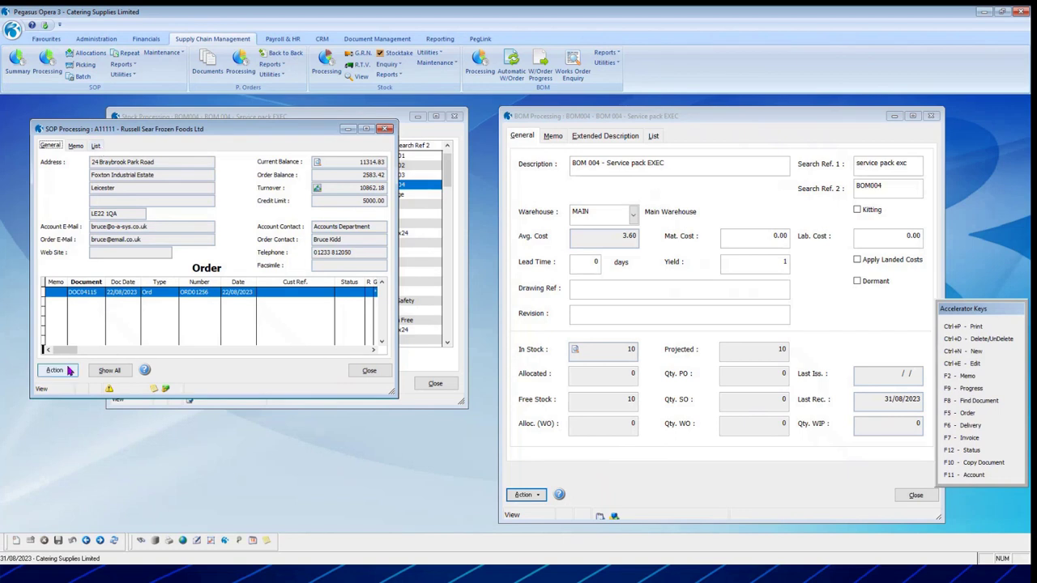
pyautogui.click(65, 371)
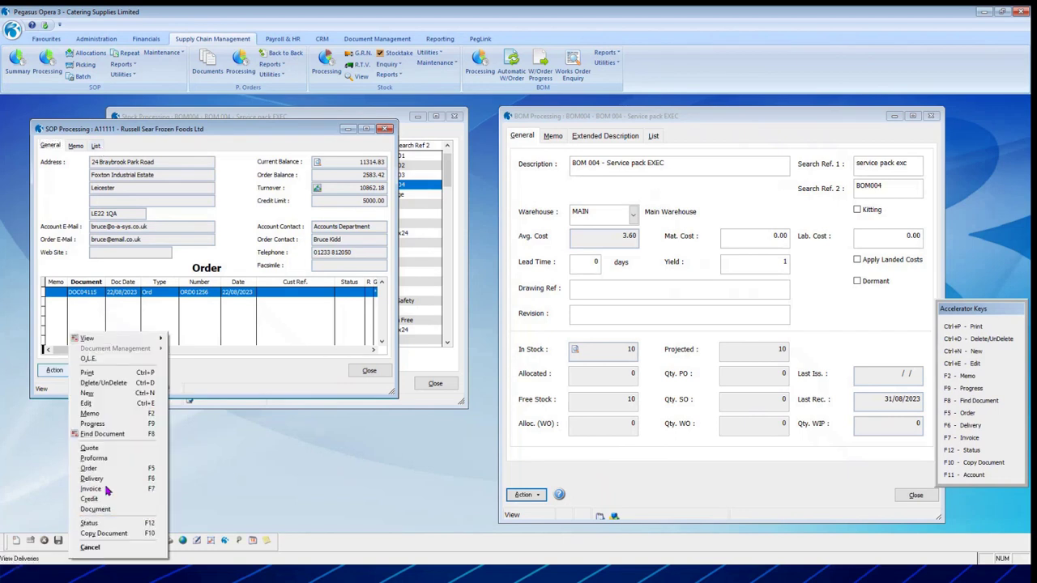
pyautogui.click(107, 473)
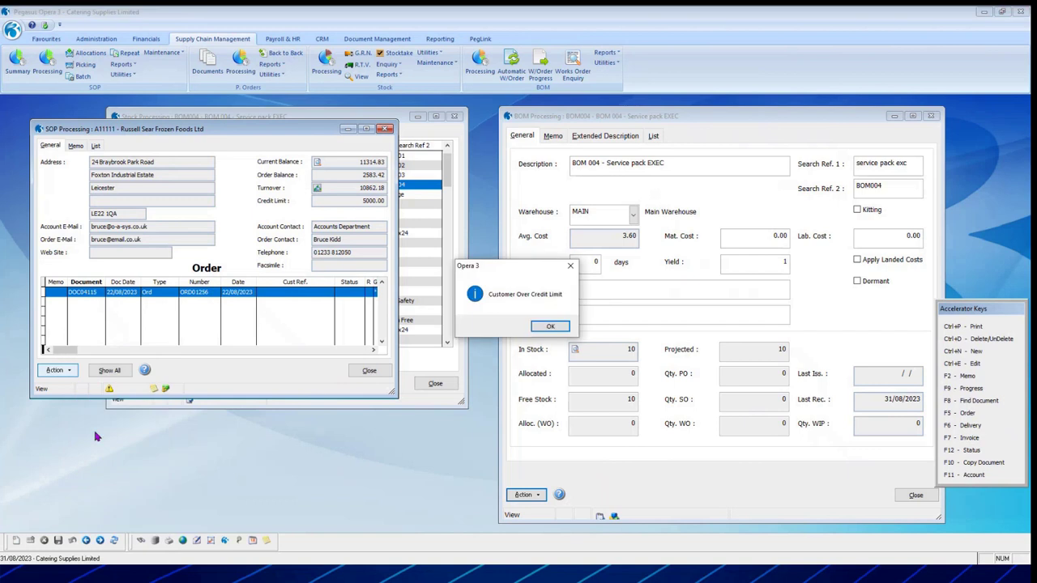
pyautogui.click(555, 325)
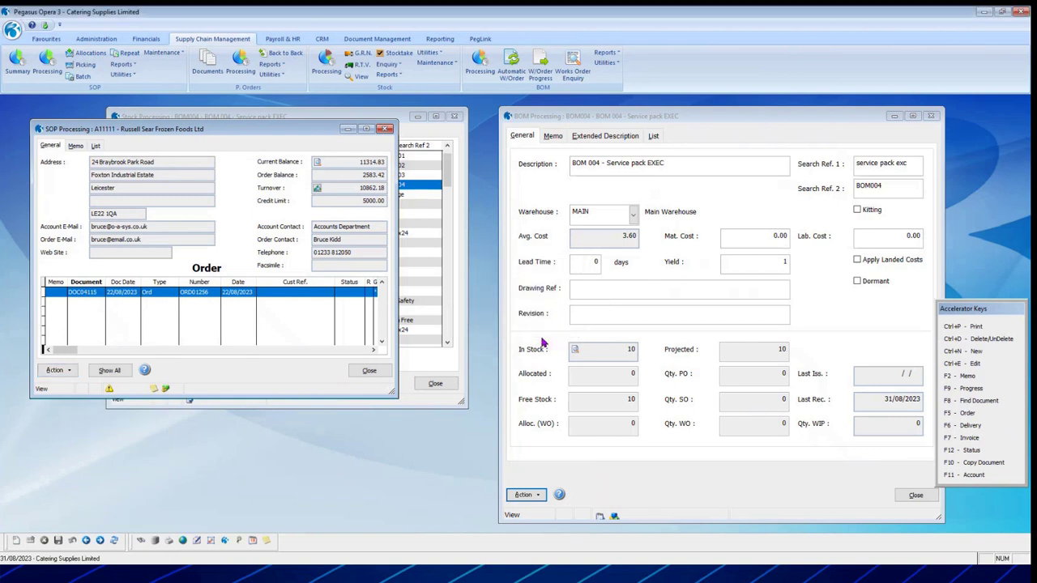
pyautogui.click(55, 370)
pyautogui.click(120, 396)
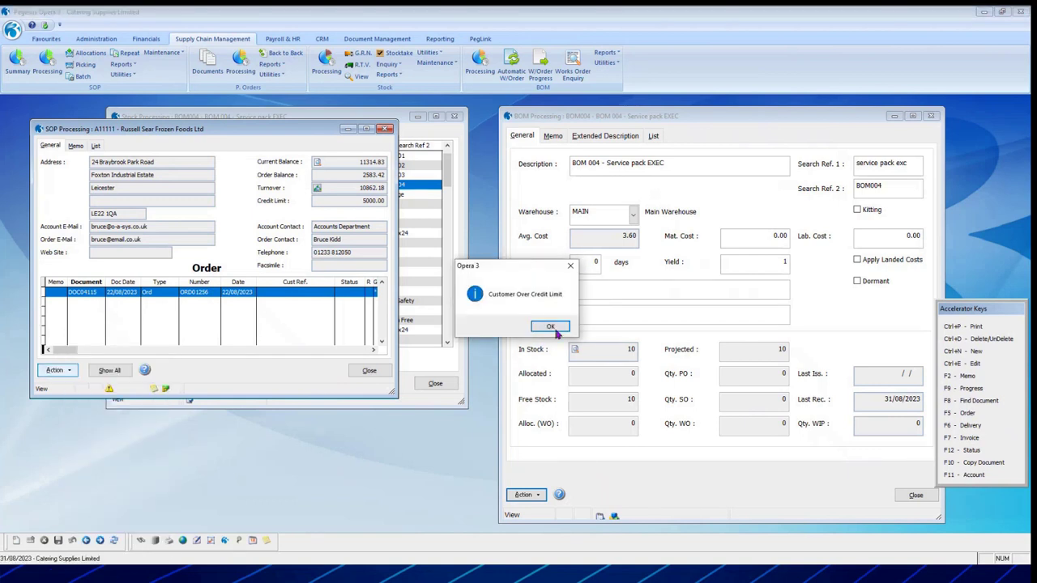
pyautogui.click(551, 326)
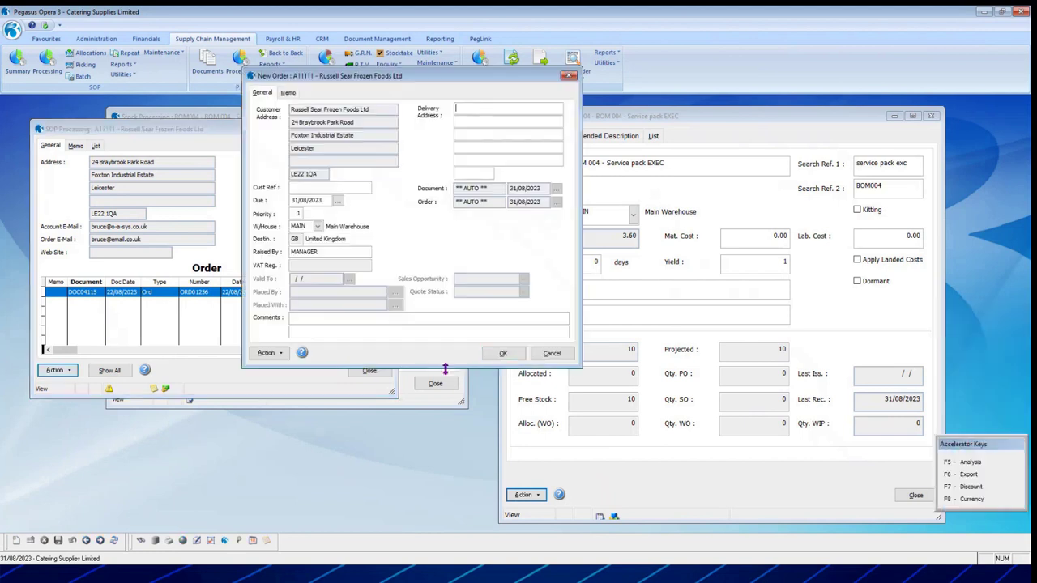
pyautogui.click(502, 353)
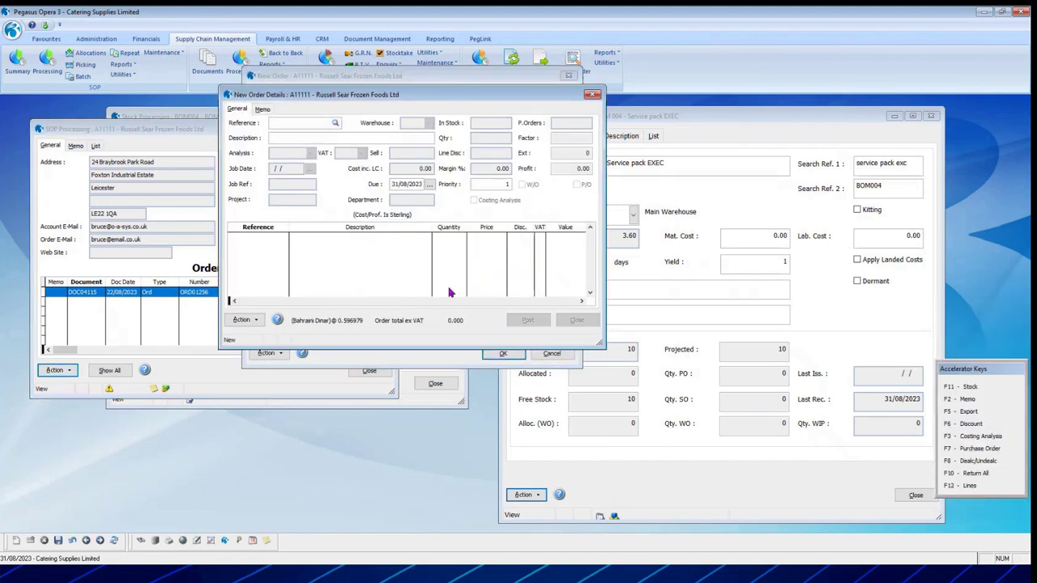
# Enter BOM004 as the sales order line with a quantity of 20, choosing to proceed despite insufficient free stock
pyautogui.write('BOM004')
pyautogui.press('F2')
pyautogui.click(236, 109)
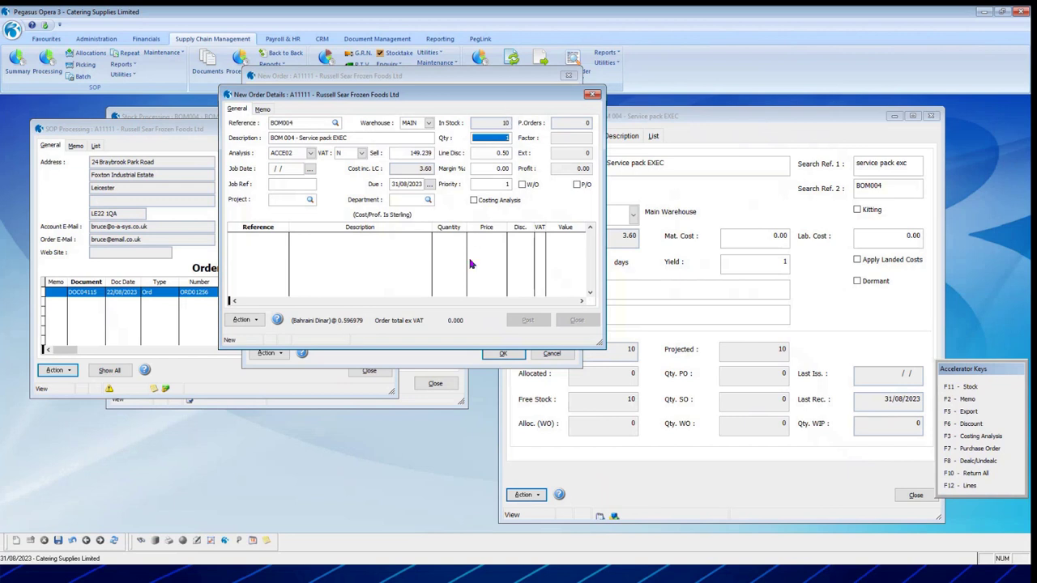
pyautogui.write('10')
pyautogui.press('Tab')
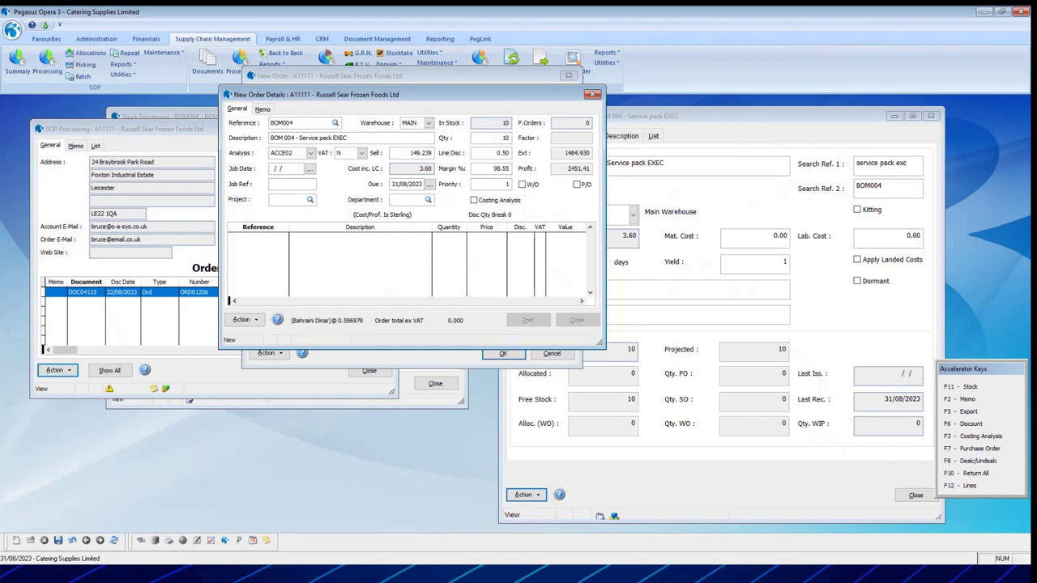
pyautogui.doubleClick(494, 137)
pyautogui.write('15')
pyautogui.press('Tab')
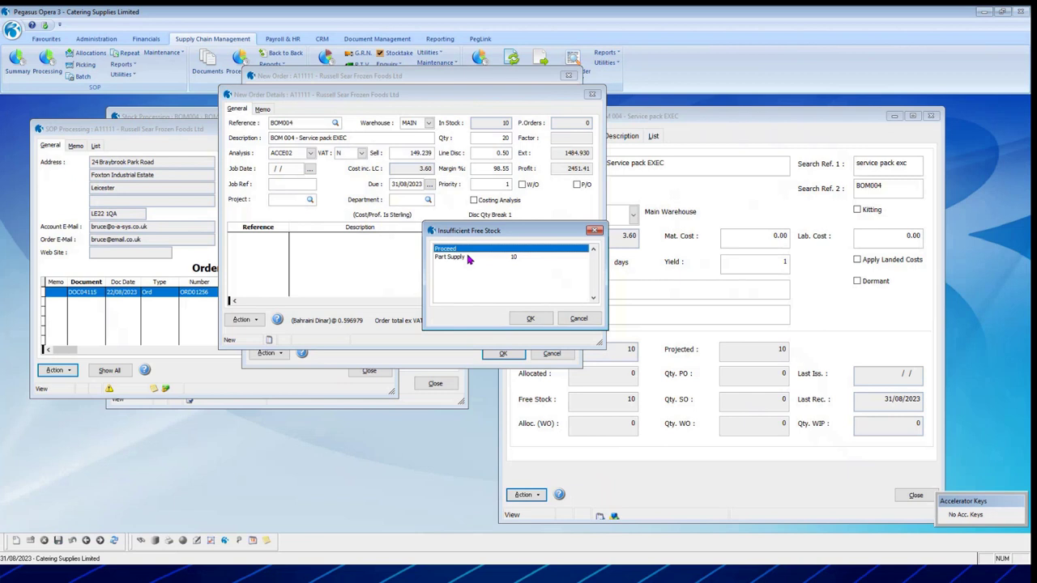
pyautogui.click(527, 320)
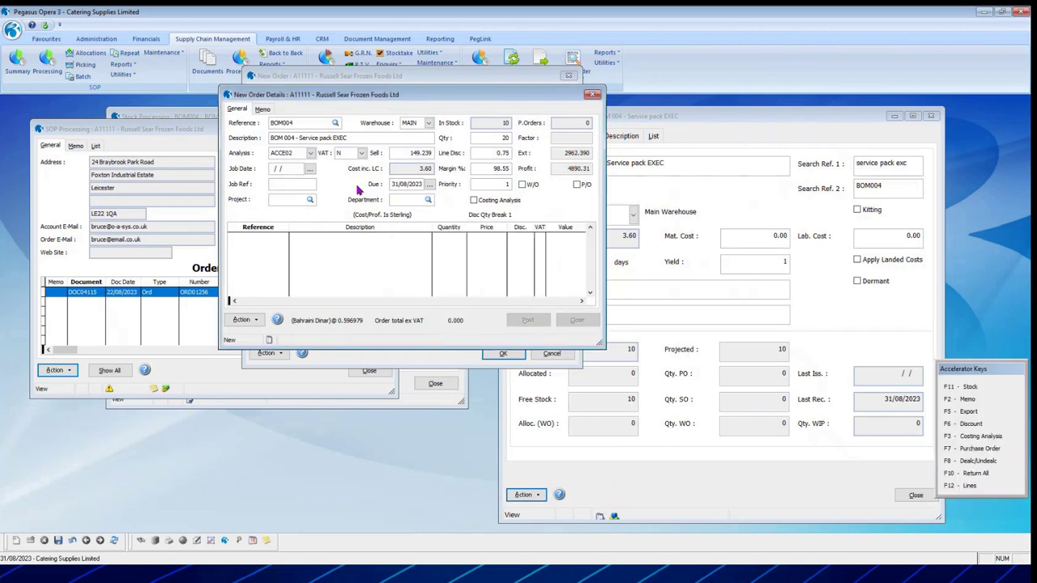
# Flag the BOM004 order line for a works order and choose to raise it now
pyautogui.press('Tab')
pyautogui.press('Tab')
pyautogui.press('Tab')
pyautogui.press('Tab')
pyautogui.press('Tab')
pyautogui.click(522, 185)
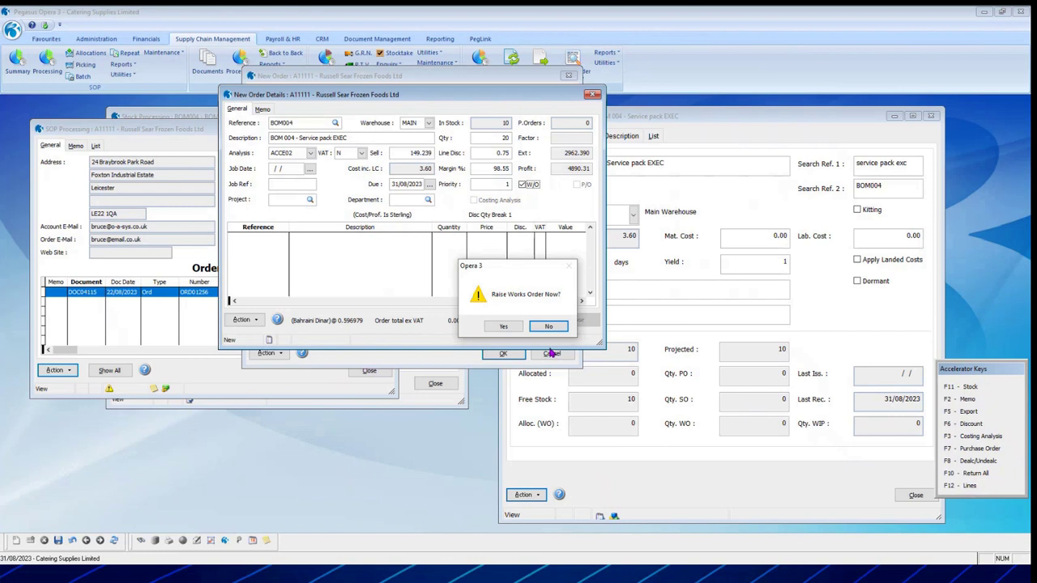
pyautogui.click(509, 327)
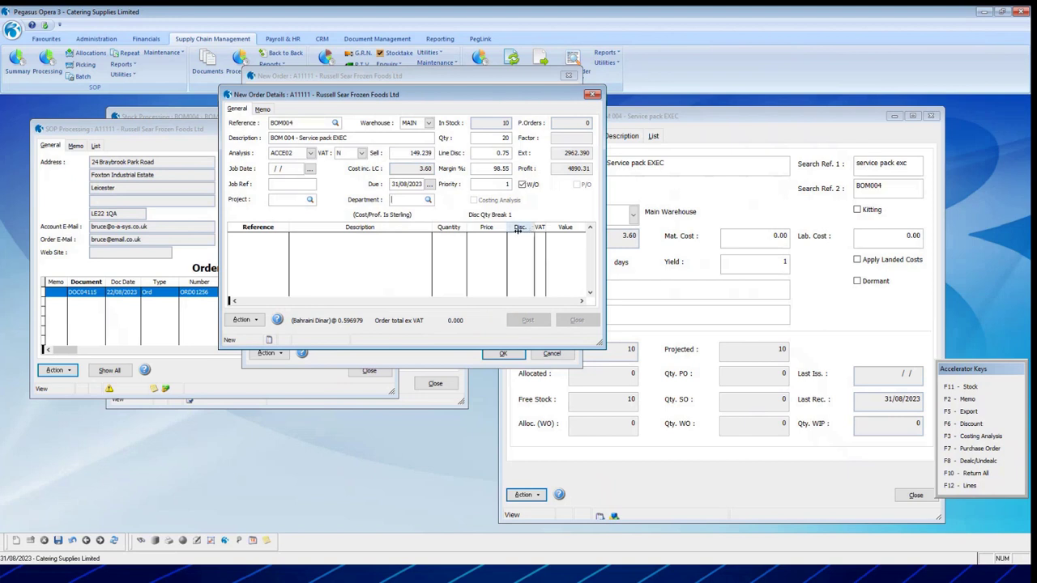
pyautogui.click(510, 321)
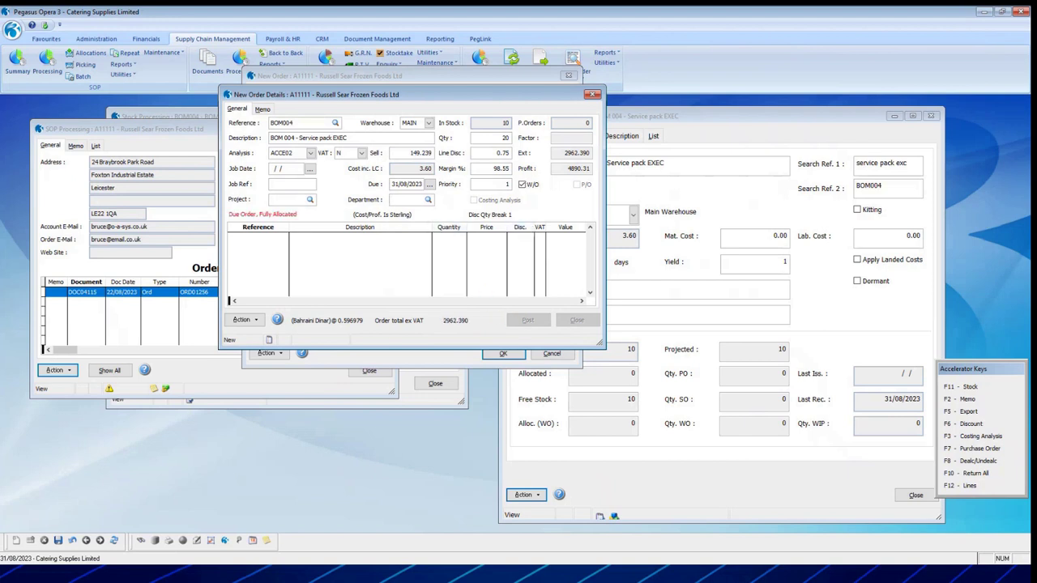
# Finish the sales order with its document value updated, and publish the linked works order to the screen before closing the preview
pyautogui.click(514, 324)
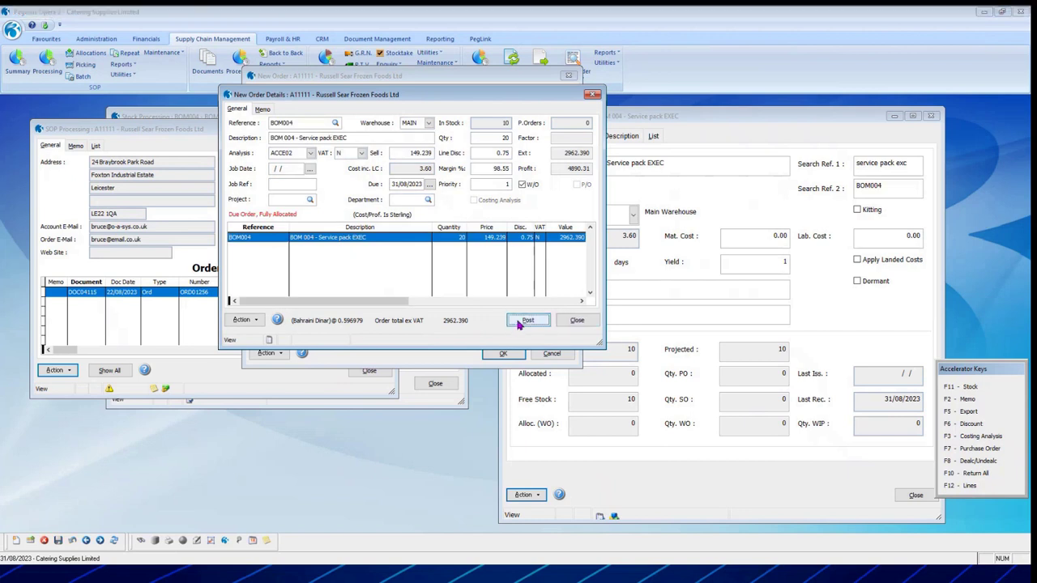
pyautogui.click(565, 325)
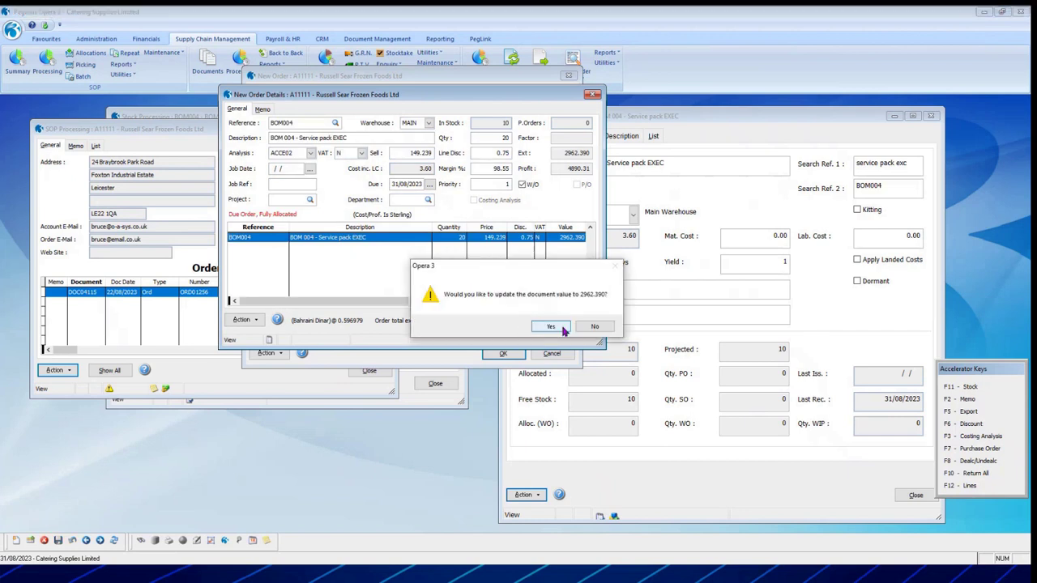
pyautogui.click(548, 326)
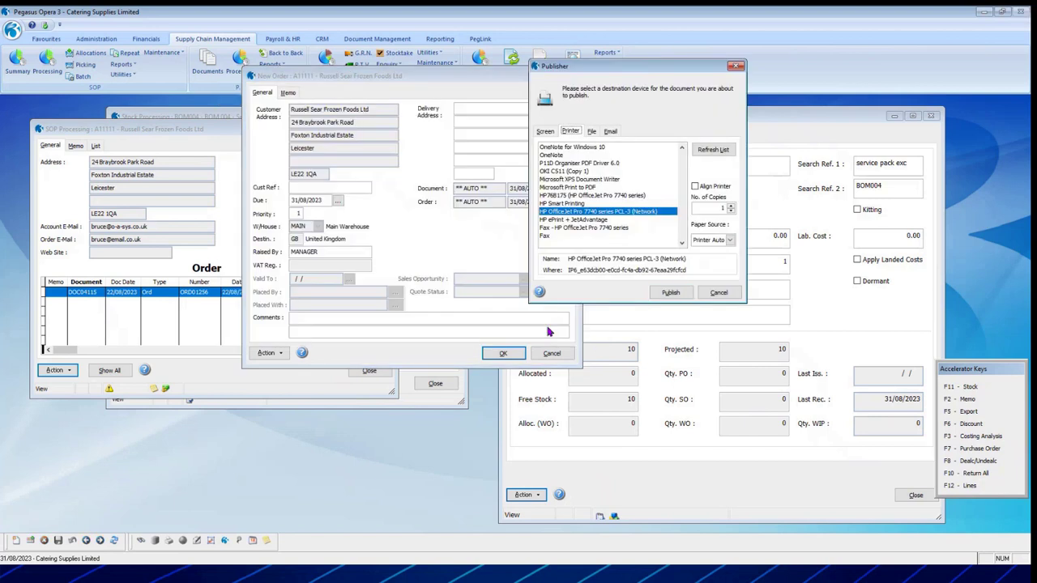
pyautogui.click(543, 130)
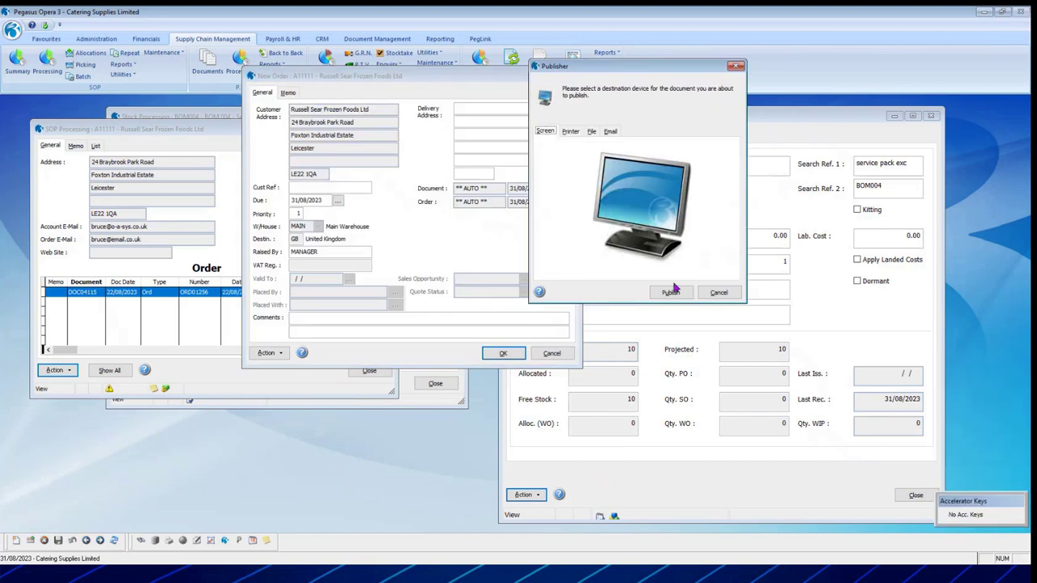
pyautogui.click(671, 292)
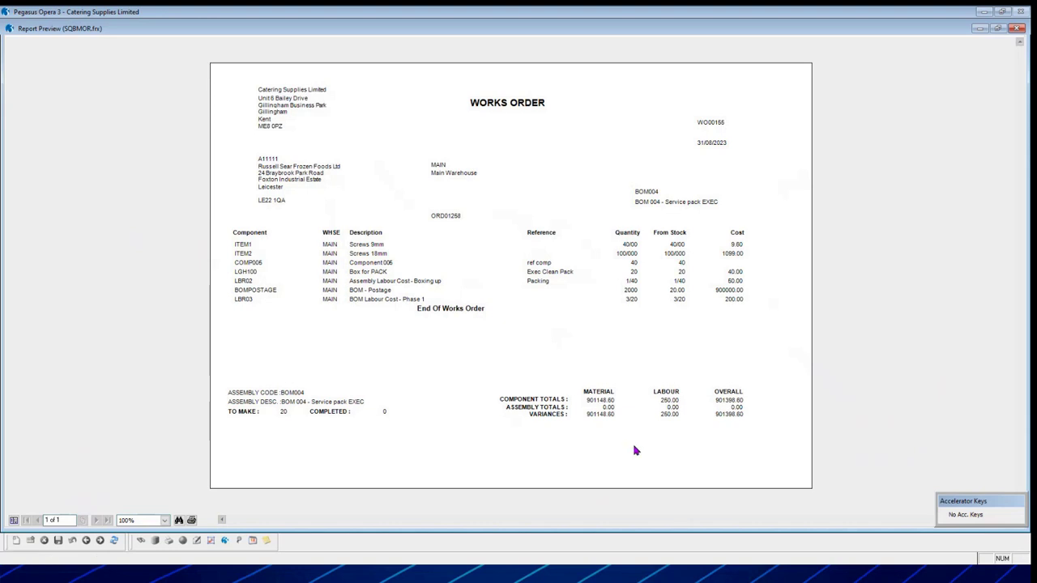
pyautogui.click(1017, 28)
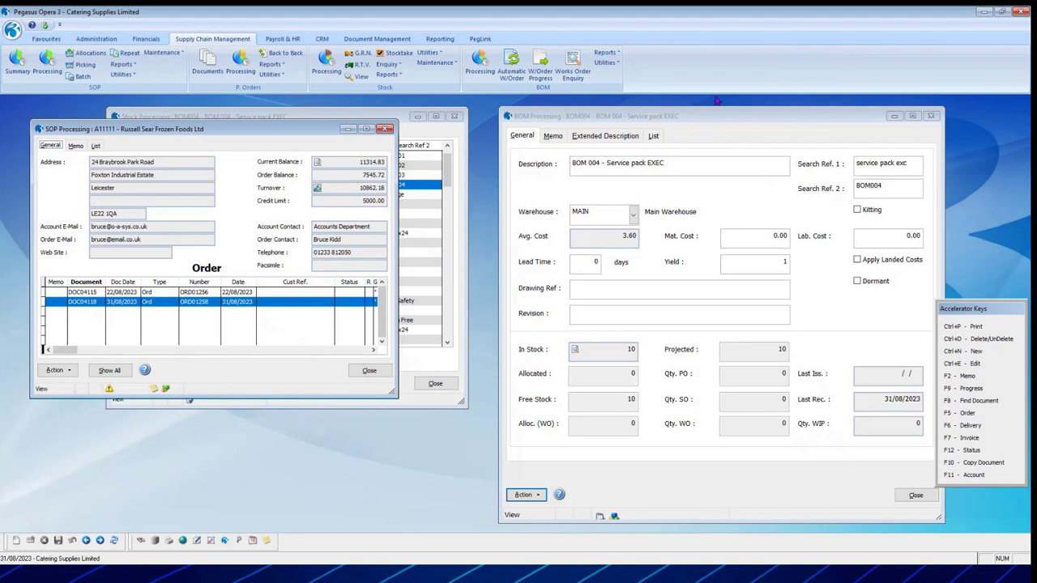
# Open the BOM004 works order with status Ordered for editing from the assembly's works order list
pyautogui.click(767, 118)
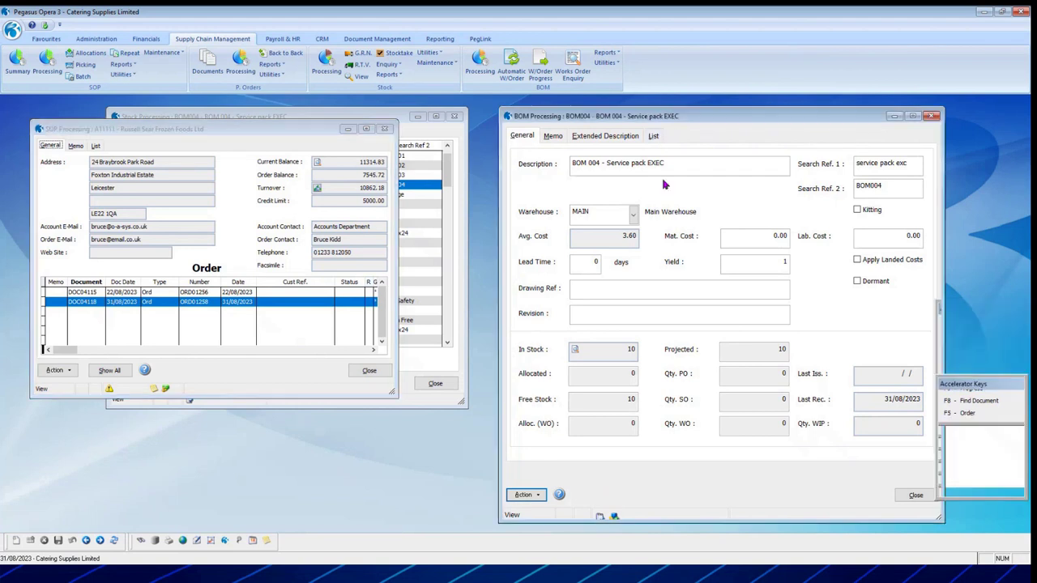
pyautogui.click(522, 494)
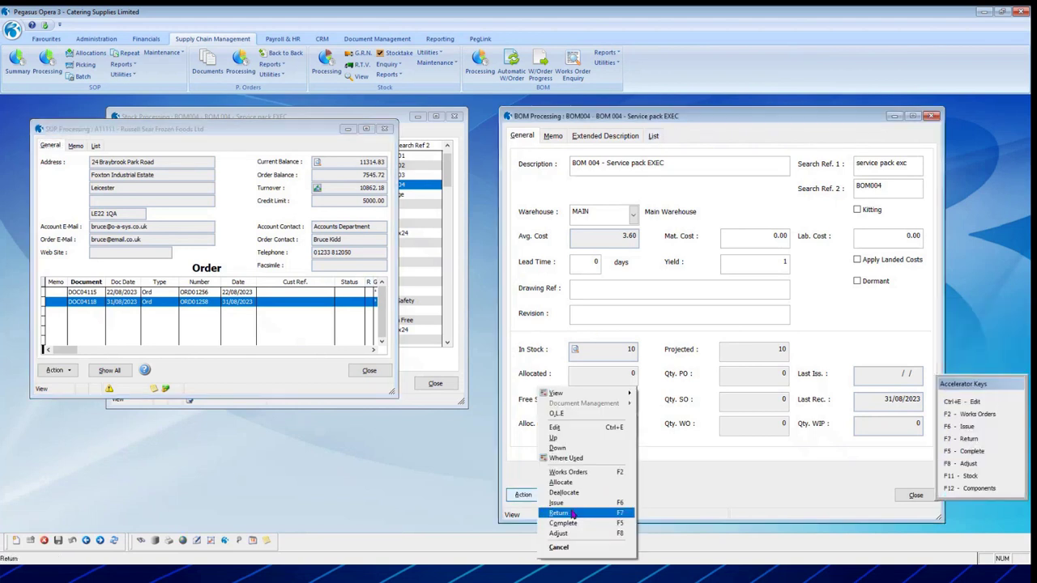
pyautogui.click(579, 477)
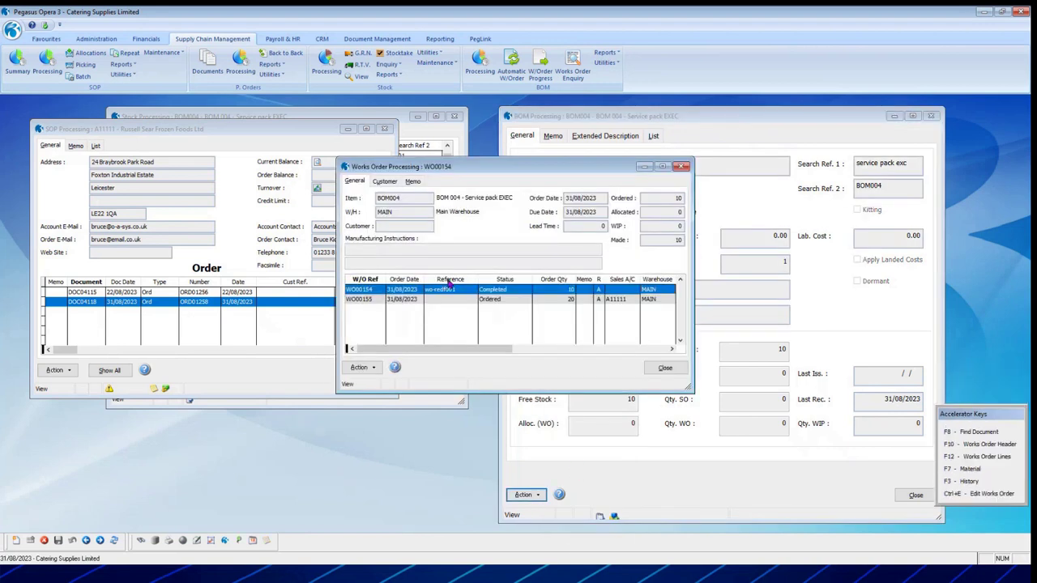
pyautogui.click(494, 299)
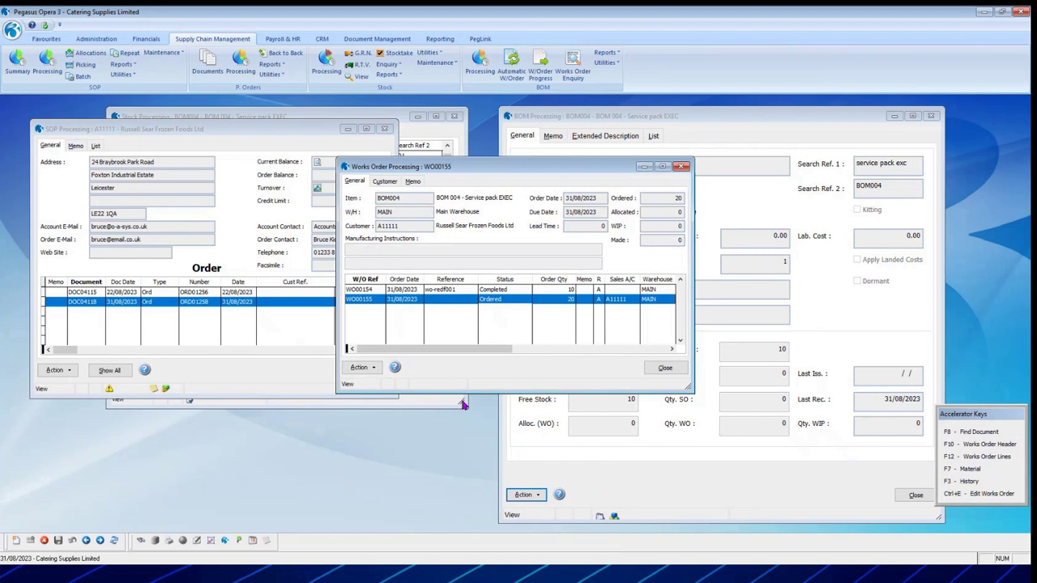
pyautogui.click(361, 368)
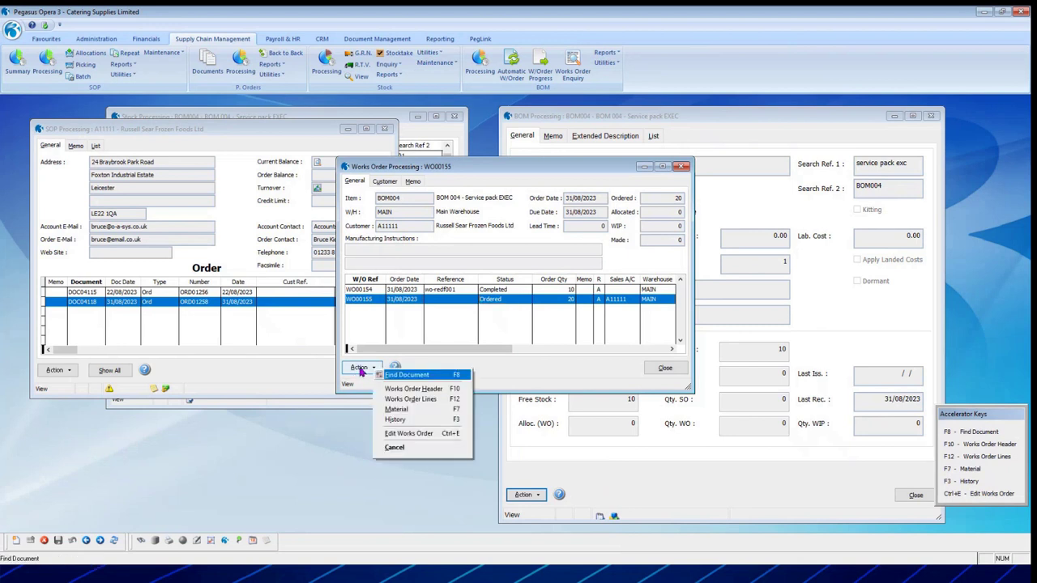
pyautogui.click(409, 433)
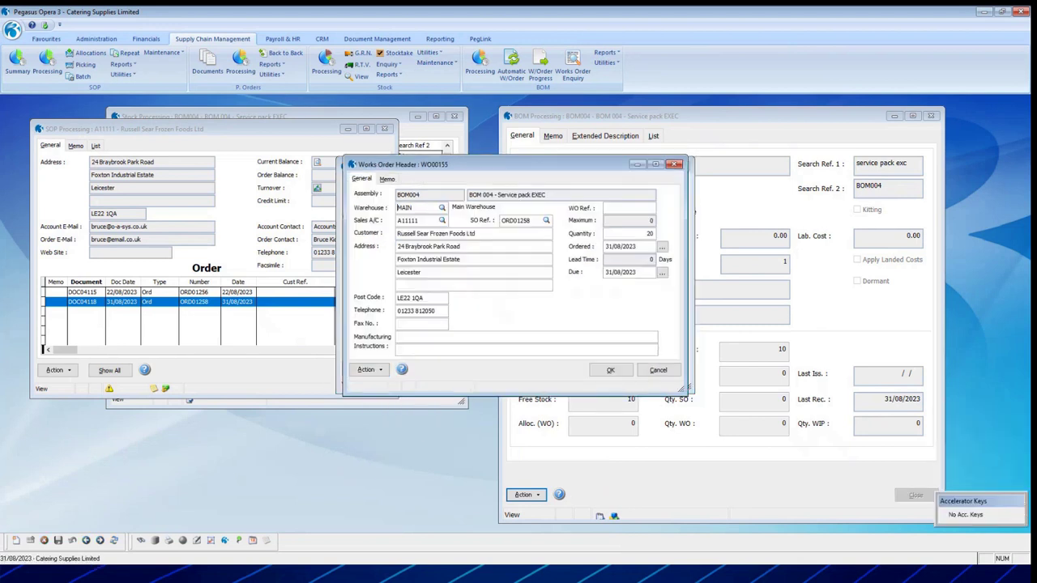
# Set the works order quantity to 10, accept resetting the order, and save its header and component details
pyautogui.click(629, 233)
pyautogui.press('BackSpace')
pyautogui.press('Tab')
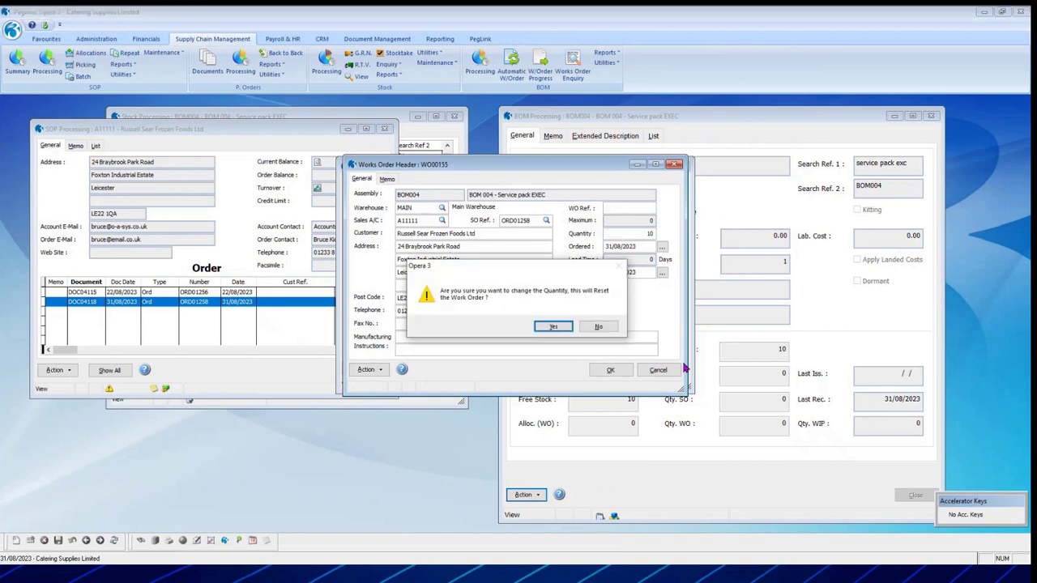
pyautogui.click(552, 328)
pyautogui.click(610, 370)
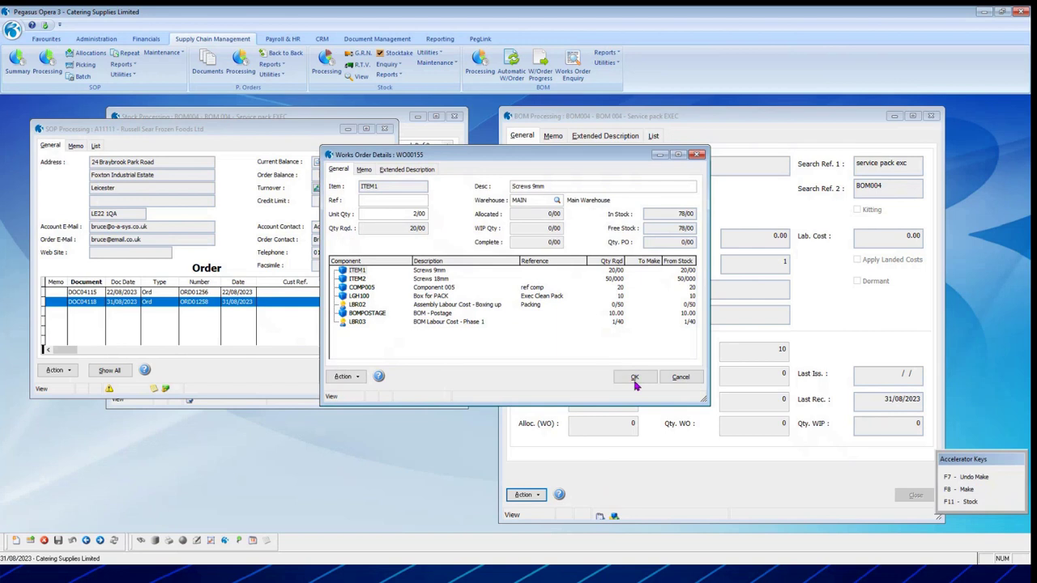
pyautogui.click(636, 380)
pyautogui.click(555, 329)
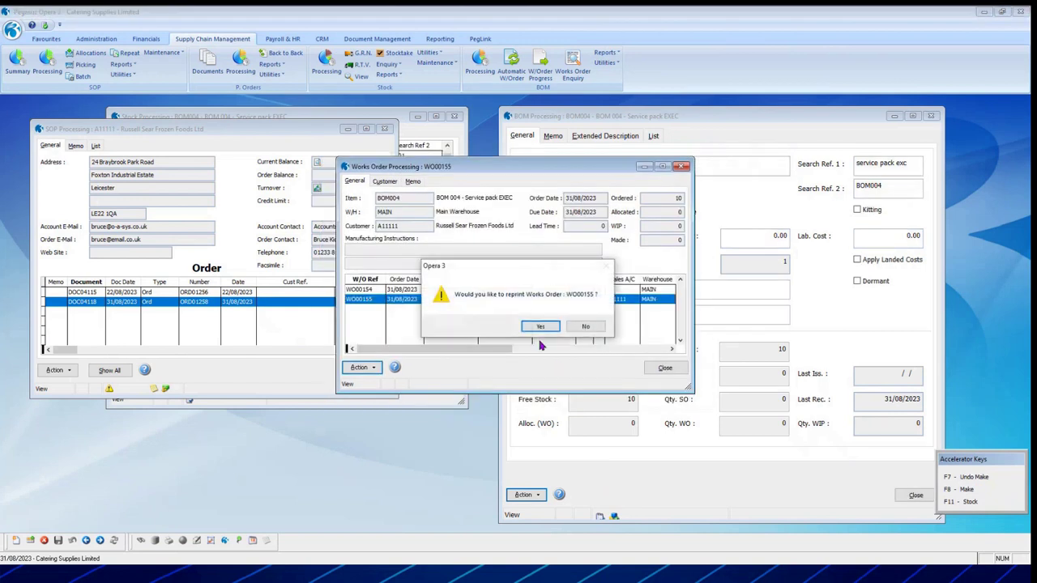
# Reprint the amended BOM004 works order to the screen, then close its preview, the works orders list and sales order processing
pyautogui.click(539, 328)
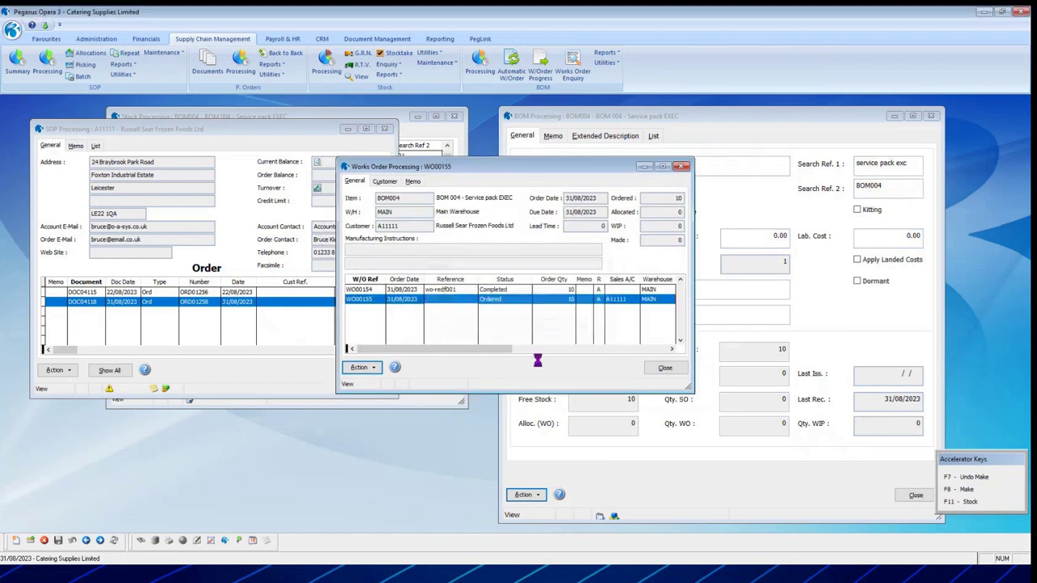
pyautogui.click(733, 293)
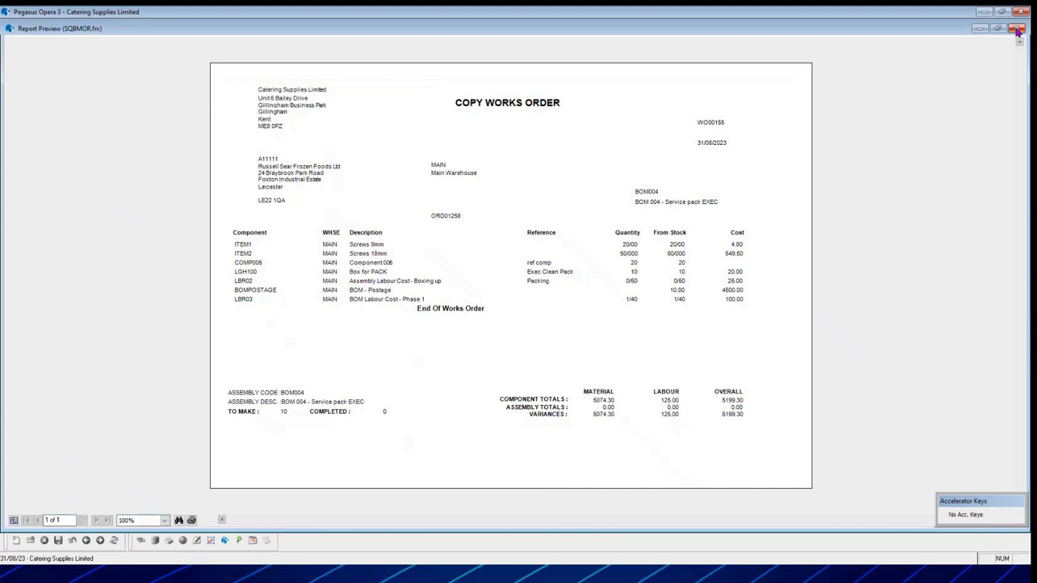
pyautogui.click(1018, 29)
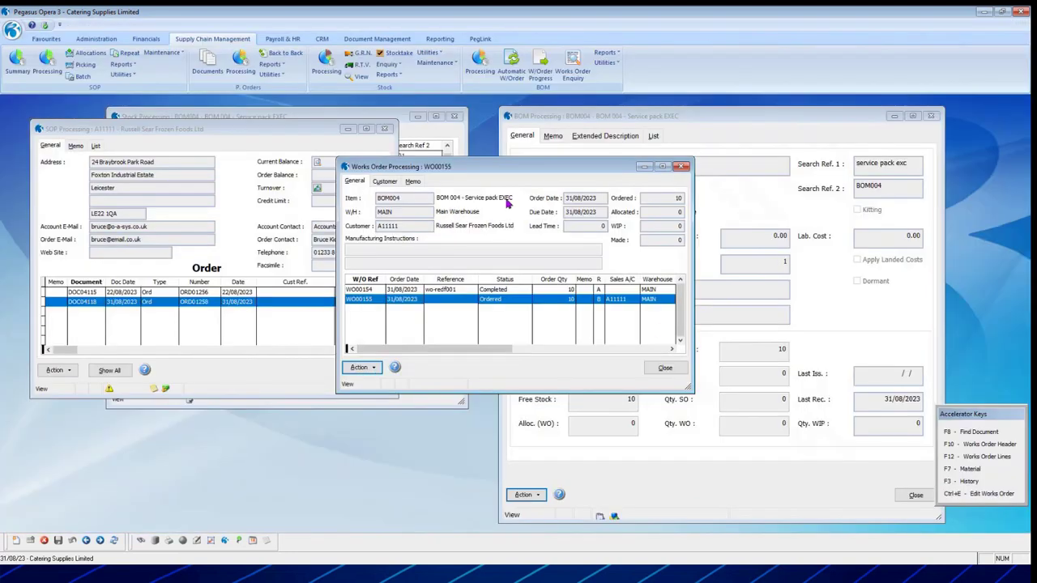
pyautogui.click(665, 369)
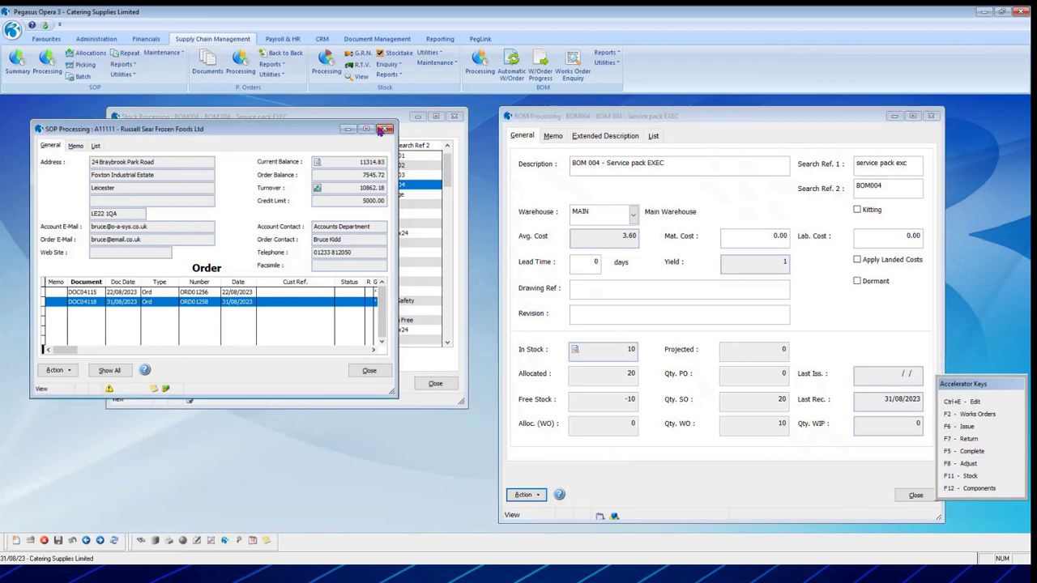
pyautogui.click(385, 130)
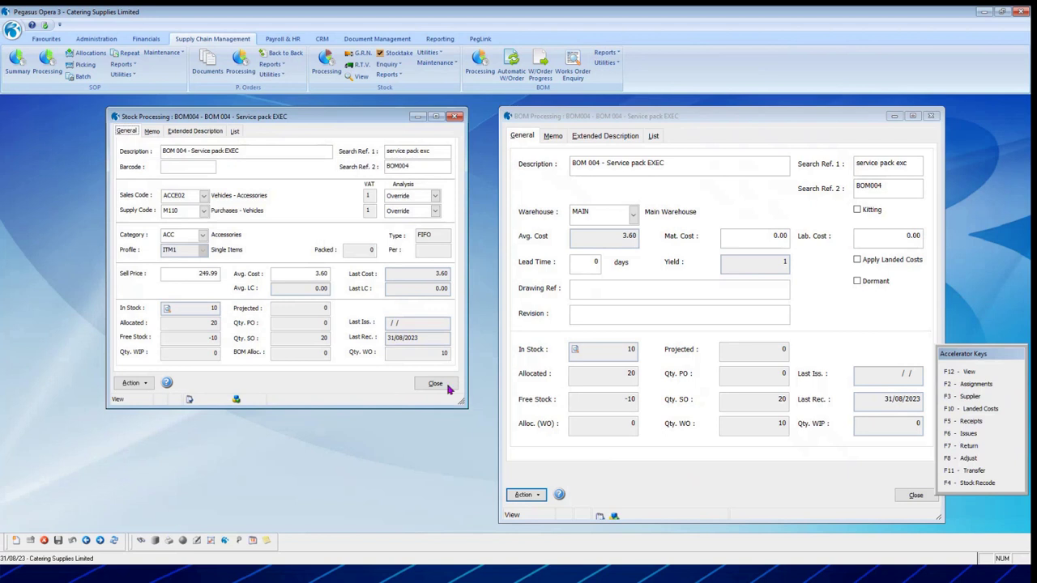
# Select the BOM001 Executive Car Kit assembly from the assembly list and open its works orders
pyautogui.click(653, 136)
pyautogui.doubleClick(626, 165)
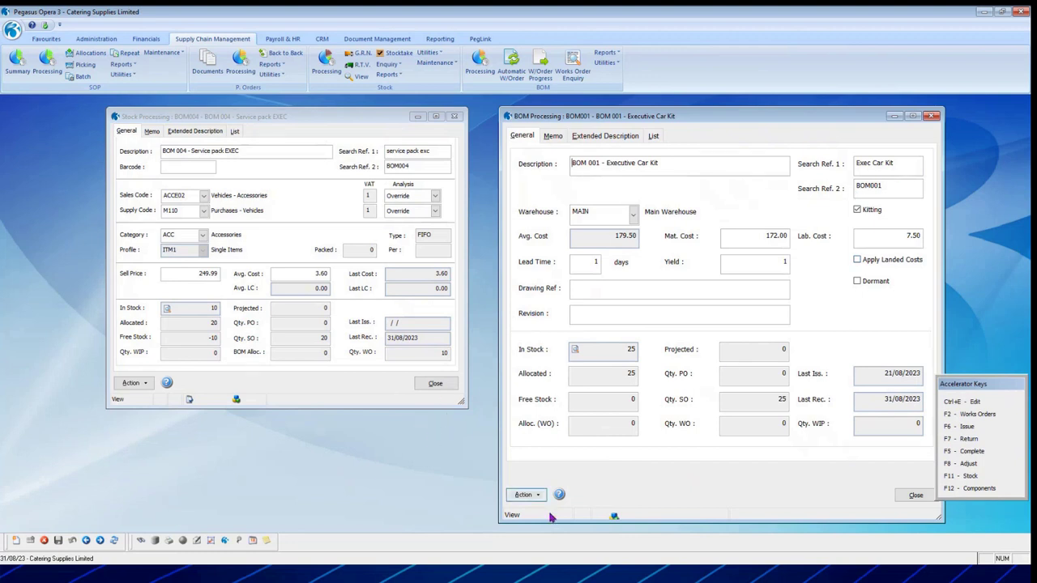
pyautogui.click(525, 496)
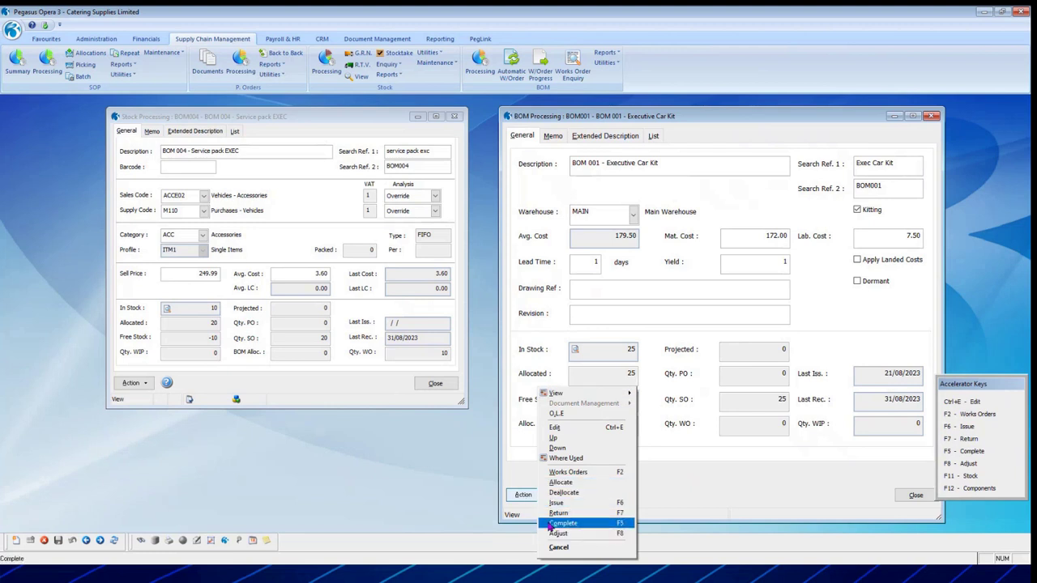
pyautogui.click(515, 515)
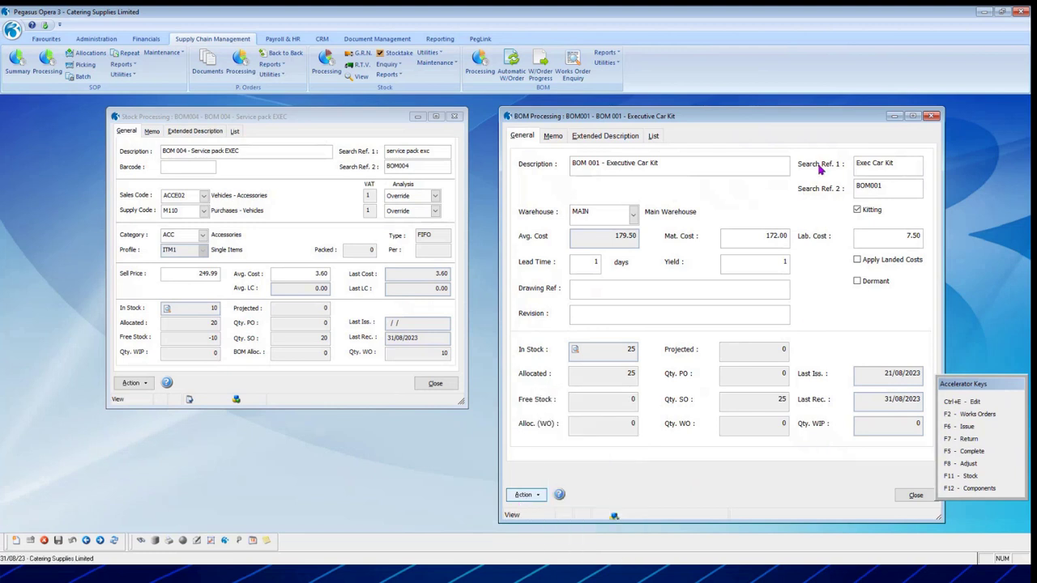
pyautogui.click(532, 498)
pyautogui.click(567, 474)
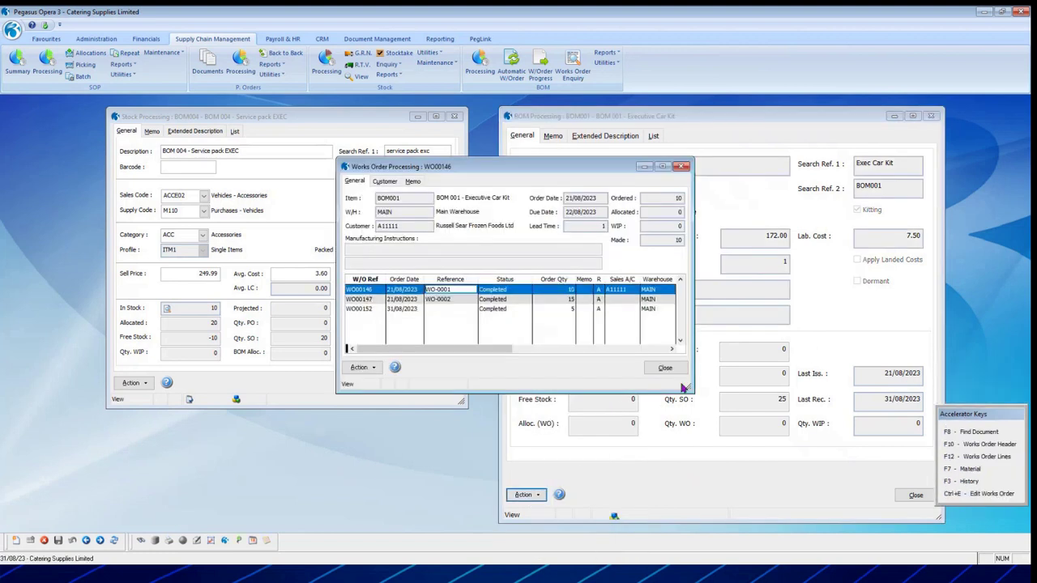
# Create a new BOM001 works order for quantity 1 with publishing set to the screen, and accept its header
pyautogui.click(15, 541)
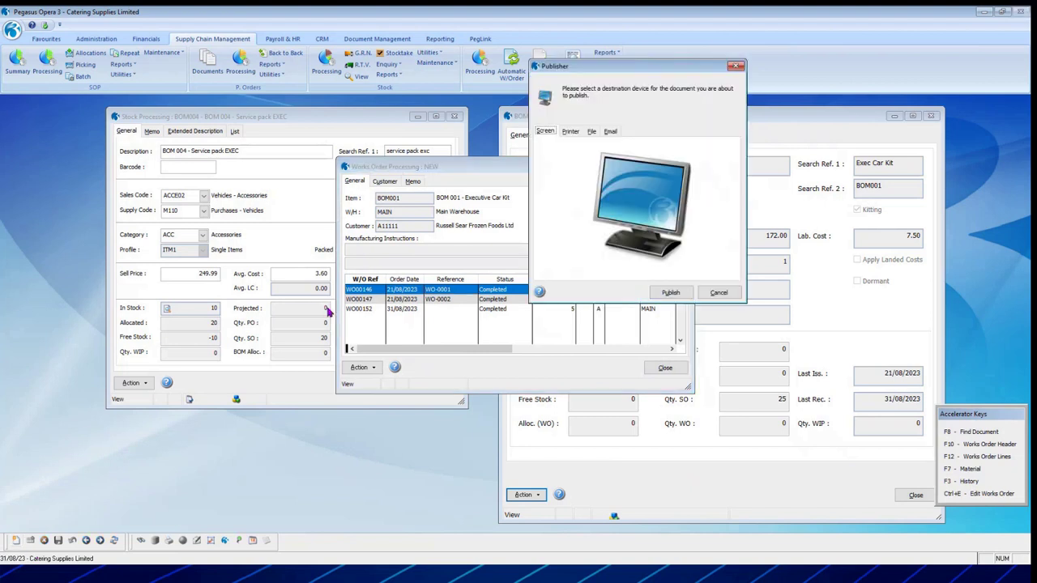
pyautogui.click(671, 292)
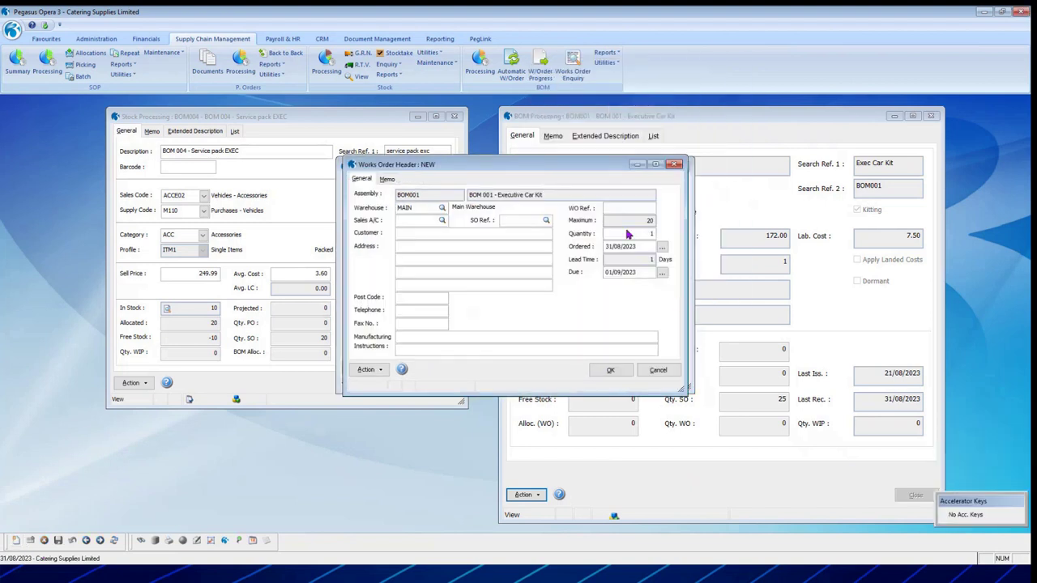
pyautogui.click(637, 233)
pyautogui.write('1')
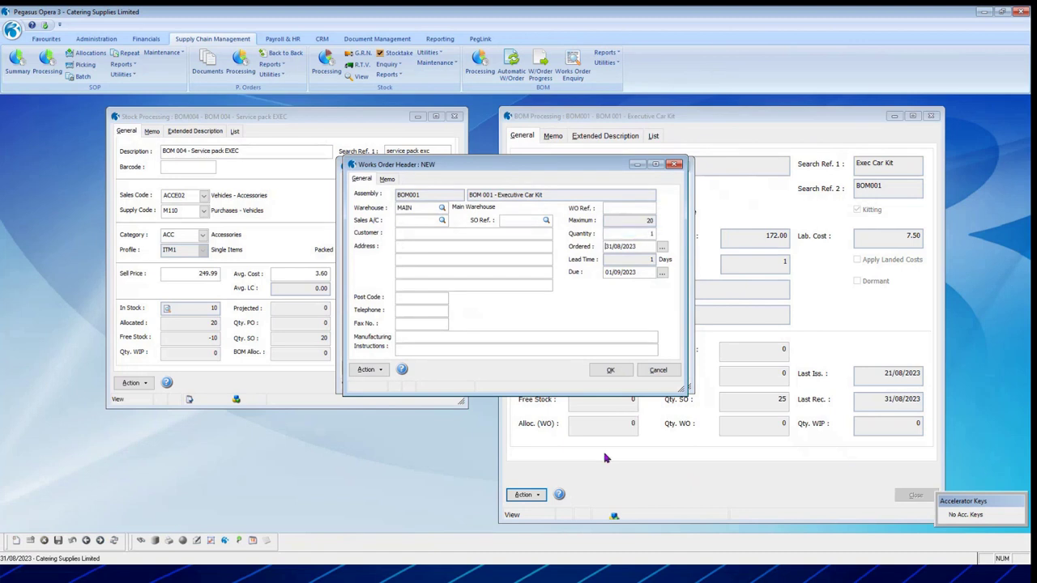
pyautogui.click(609, 369)
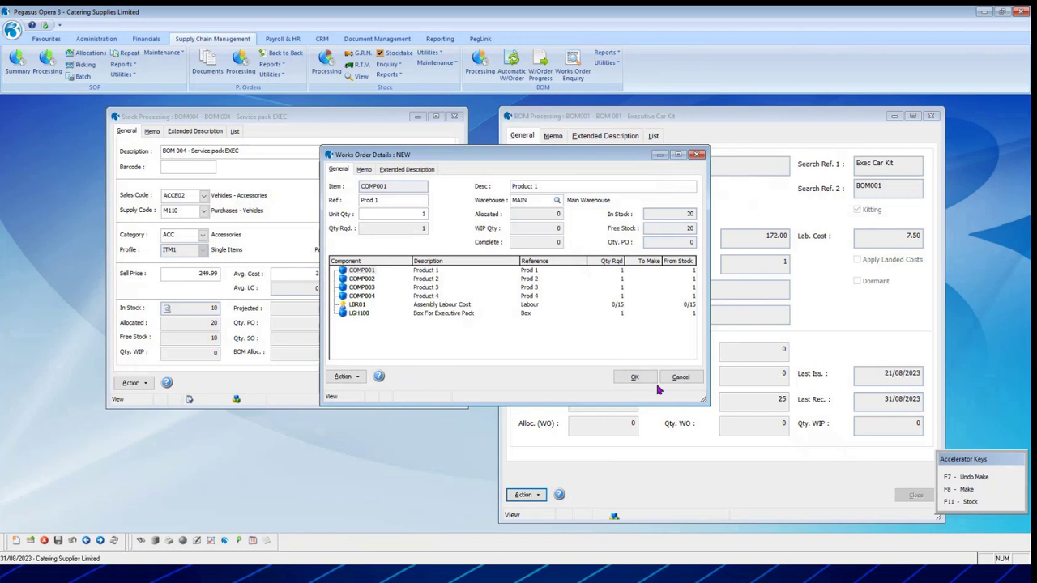
# Accept the BOM001 works order's component details and its prompt, then close the printed preview and works orders list
pyautogui.click(634, 377)
pyautogui.click(548, 333)
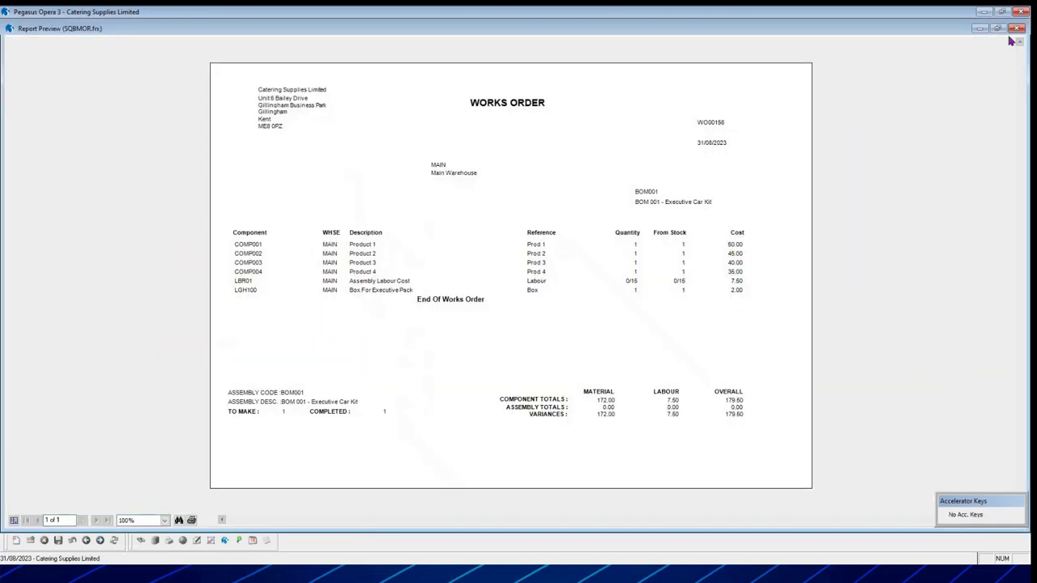
pyautogui.click(1017, 28)
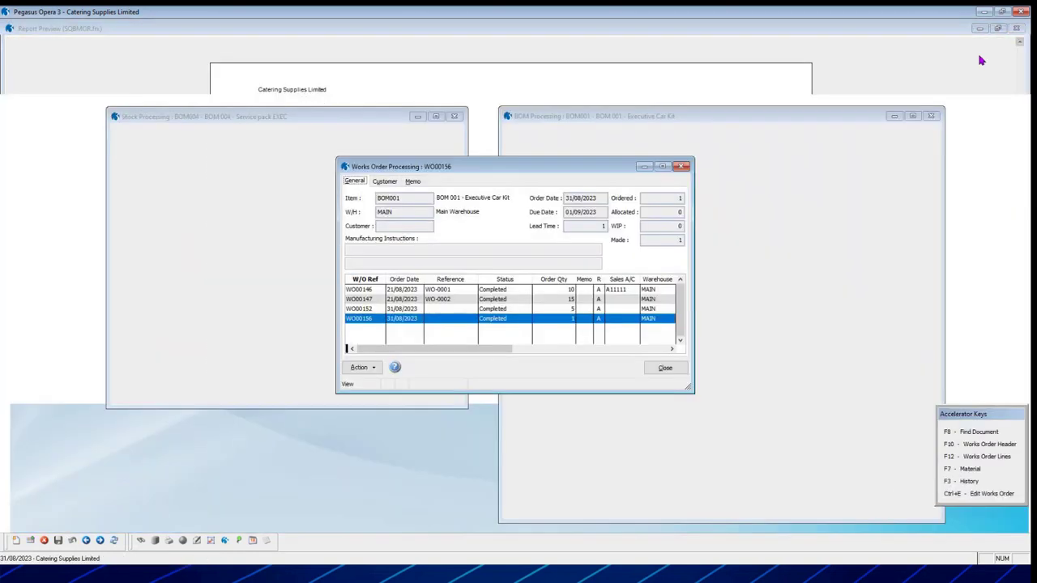
pyautogui.click(665, 374)
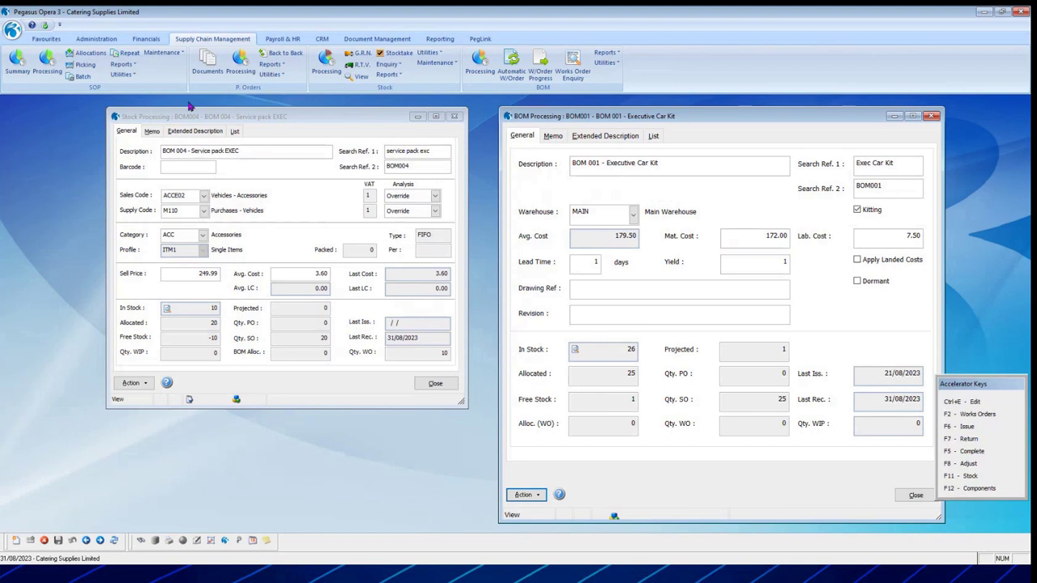
# Start a new sales order for Russell Sear Frozen Foods Ltd, acknowledging the credit limit notice and accepting the default header
pyautogui.click(46, 63)
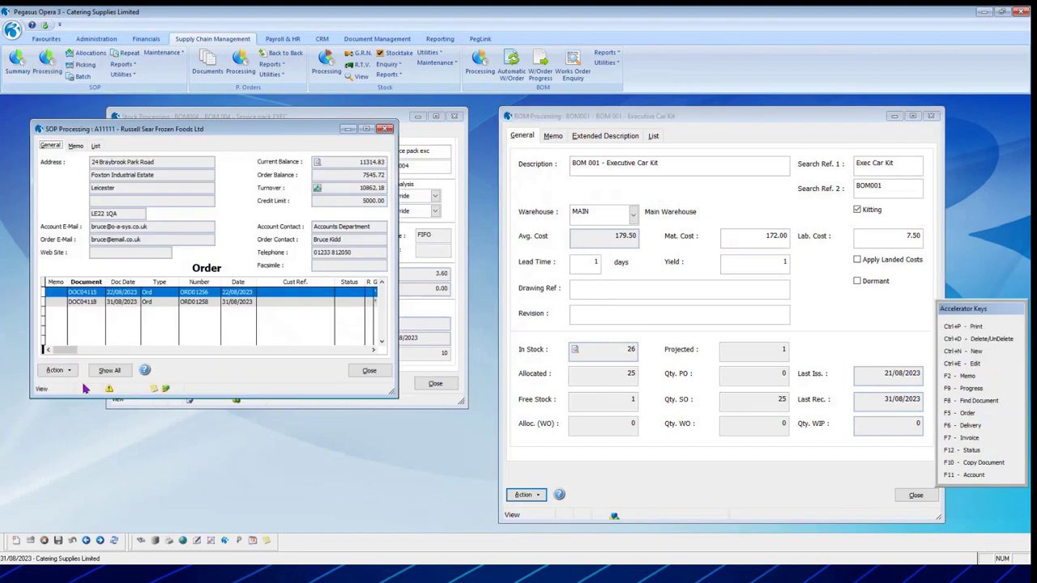
pyautogui.click(54, 370)
pyautogui.click(115, 400)
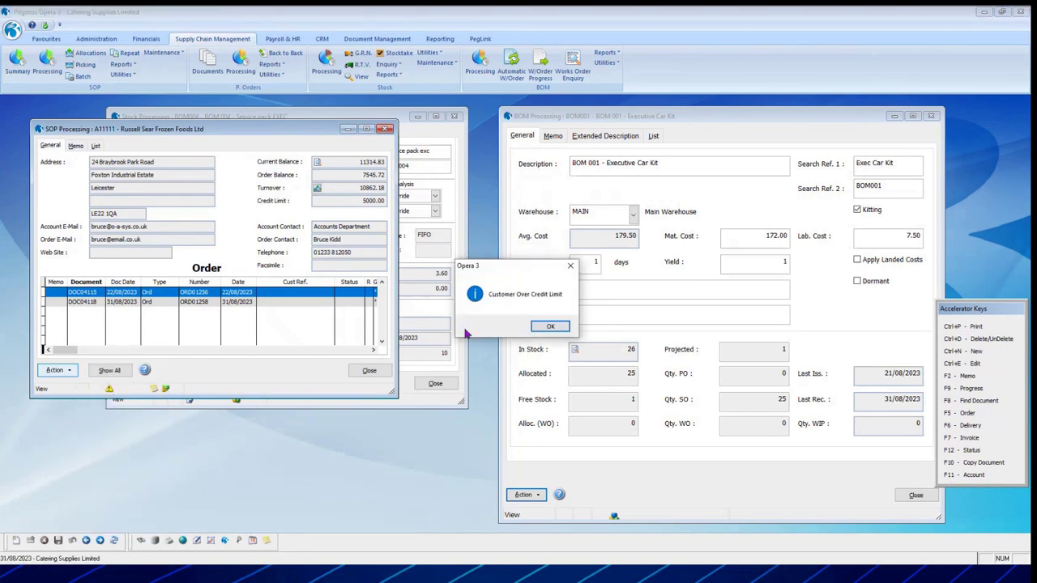
pyautogui.click(549, 328)
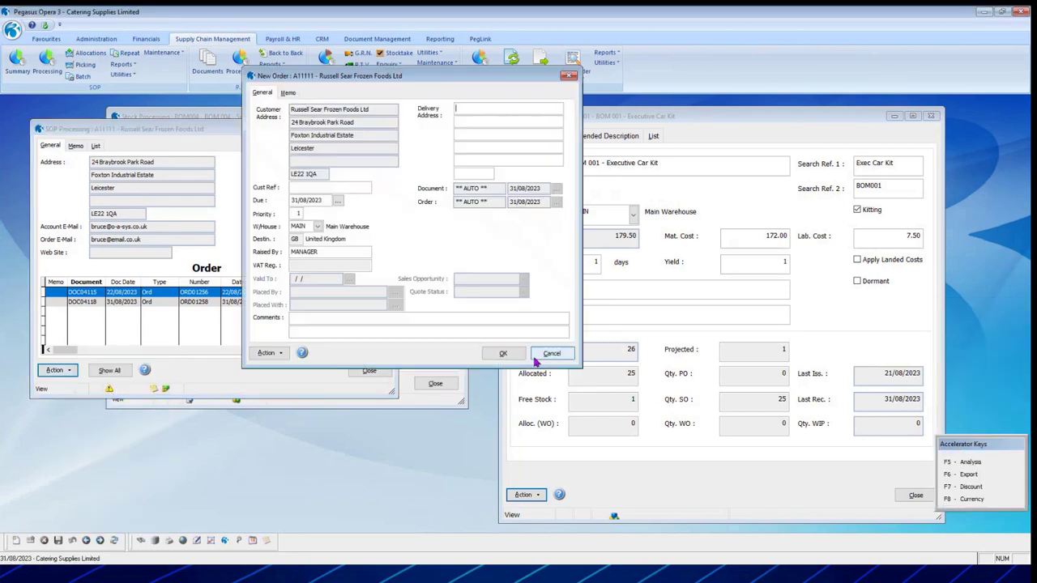
pyautogui.click(504, 354)
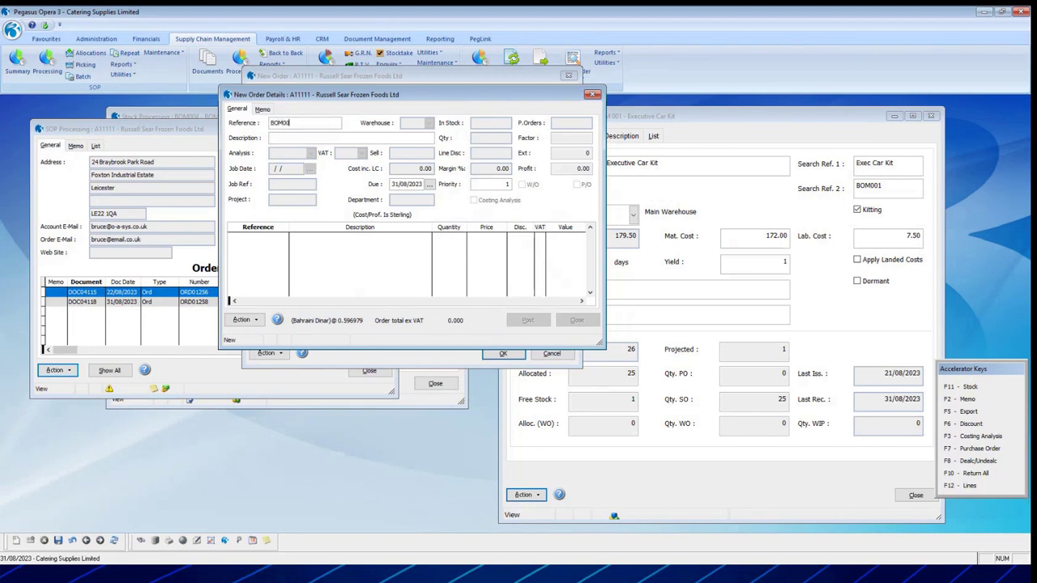
# Enter BOM001 on the order line with quantity 1, keeping the default price and discount
pyautogui.press('Tab')
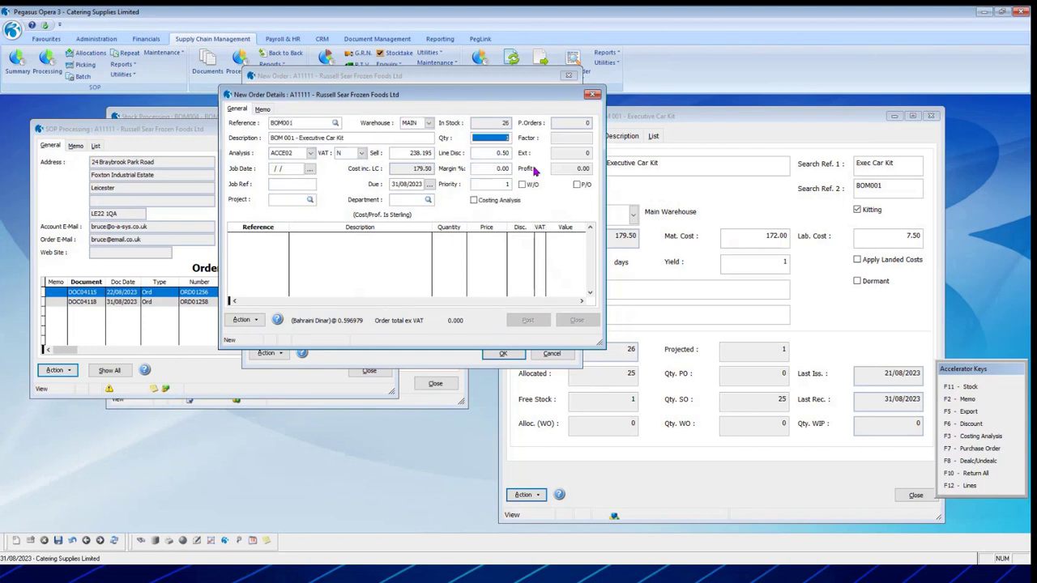
pyautogui.press('Tab')
pyautogui.press('Tab')
pyautogui.press('Tab')
pyautogui.press('Tab')
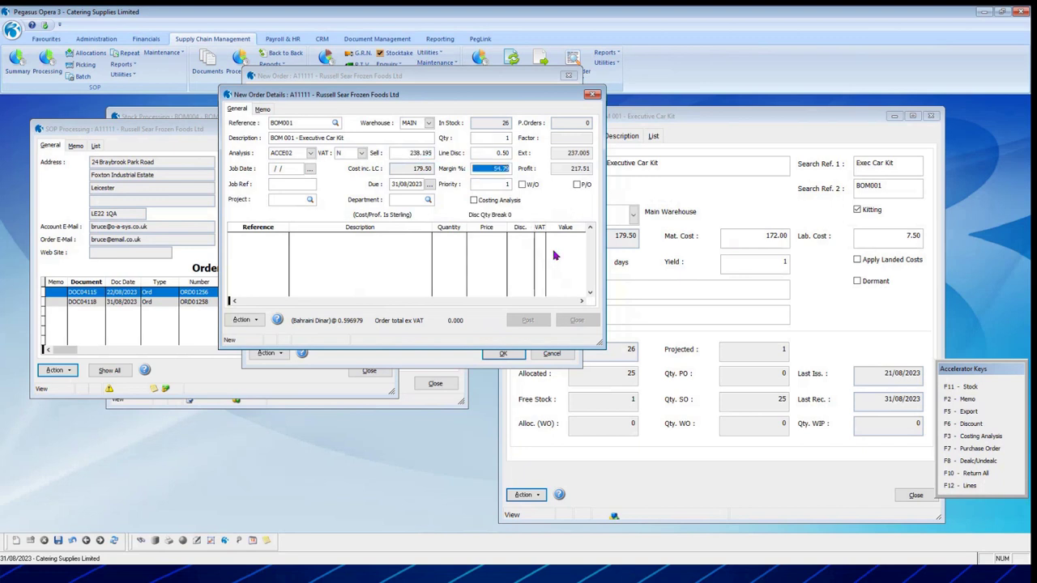
# Flag the BOM001 order line for a works order despite existing stock, raise it now, and save the line
pyautogui.click(523, 184)
pyautogui.click(537, 329)
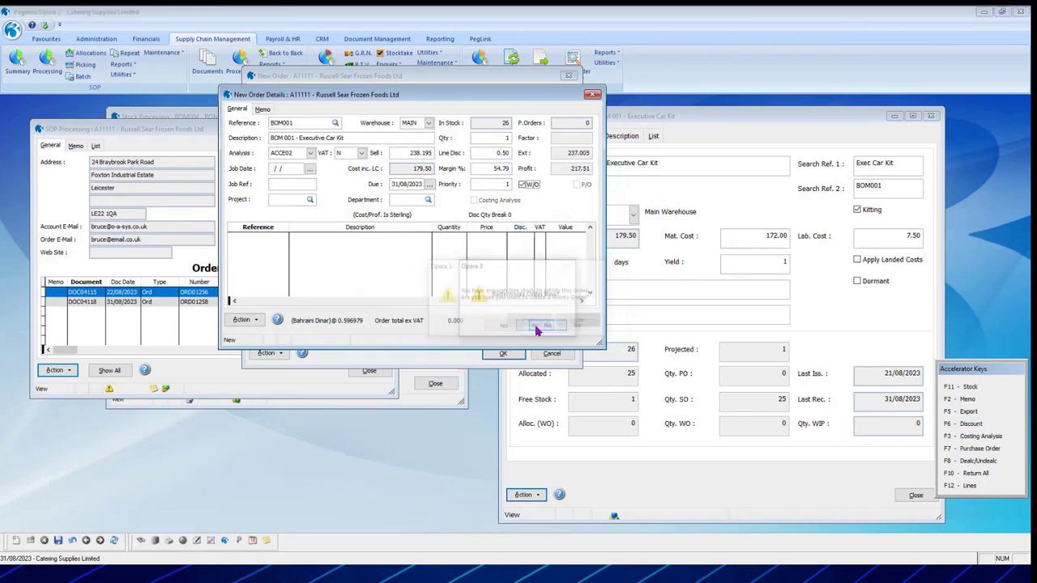
pyautogui.click(504, 328)
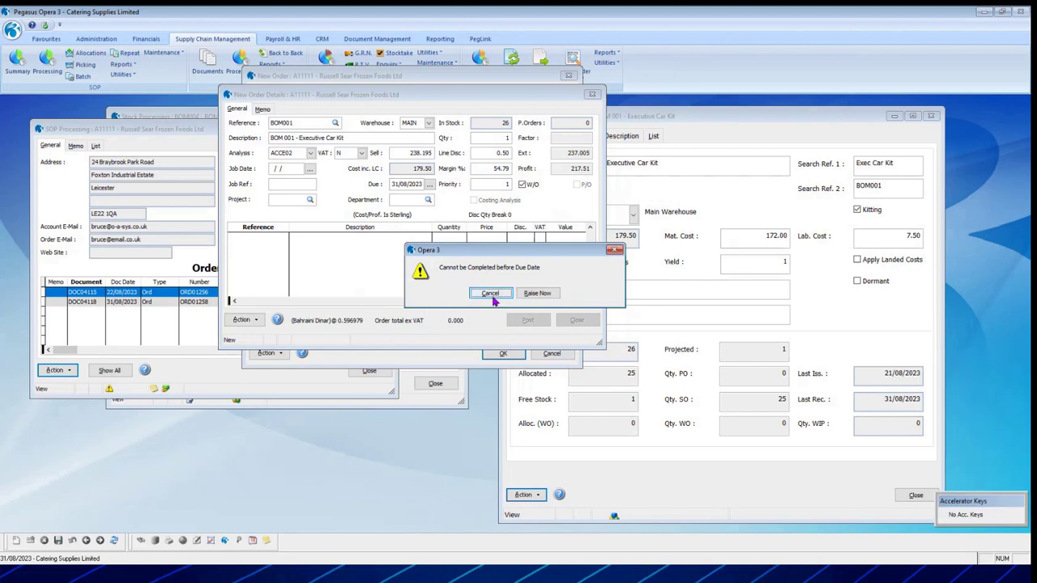
pyautogui.click(537, 293)
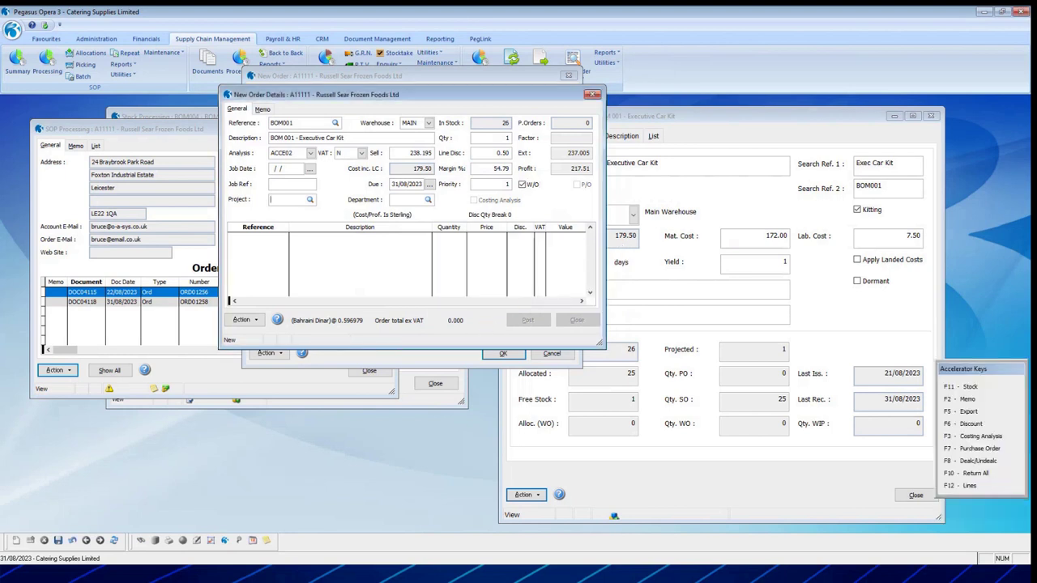
pyautogui.press('Return')
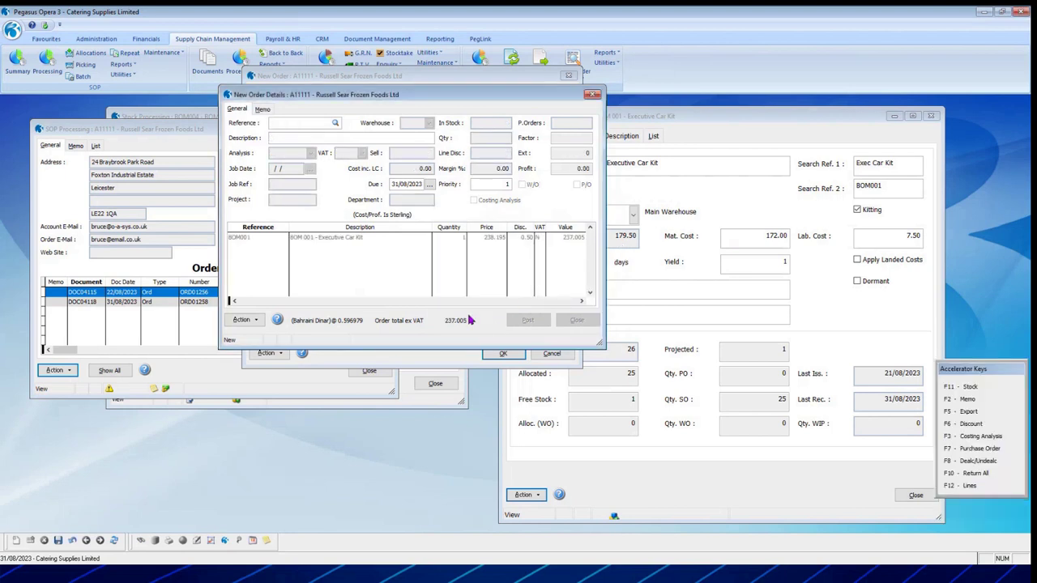
pyautogui.press('Escape')
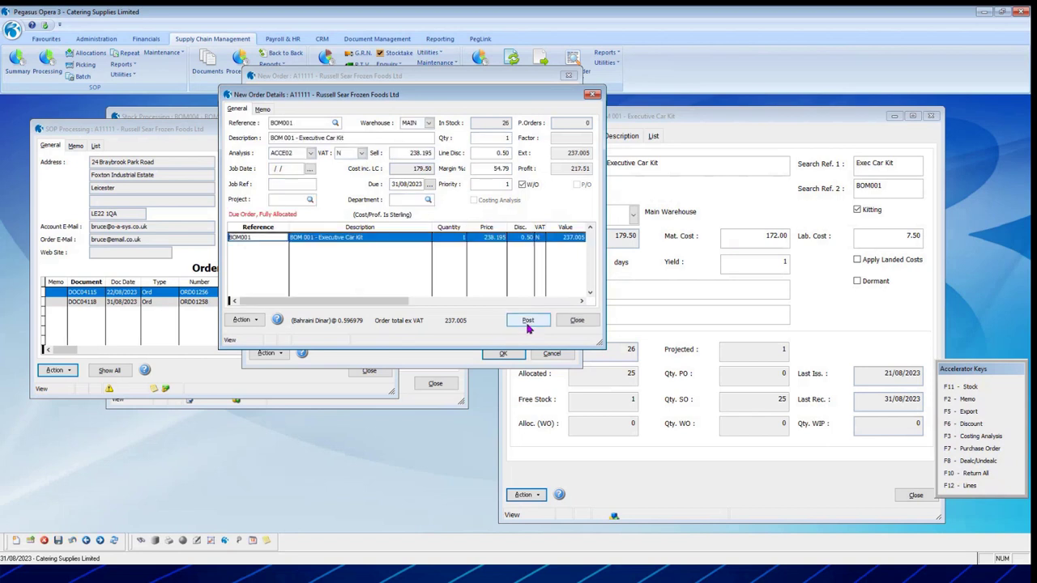
# Post the sales order with its document value updated, and publish the linked BOM001 works order to the screen before closing the preview
pyautogui.click(528, 321)
pyautogui.click(558, 325)
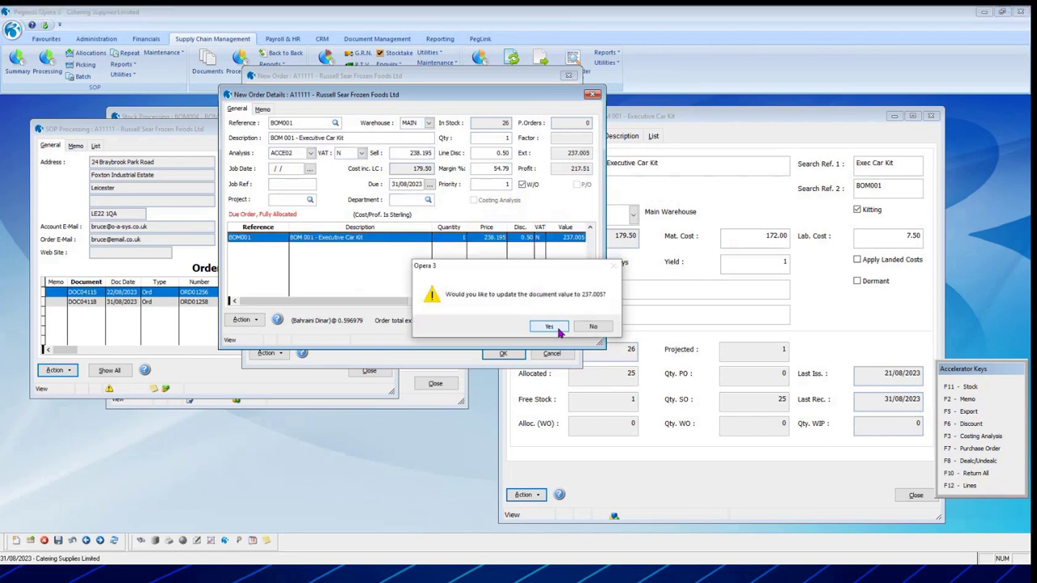
pyautogui.click(545, 325)
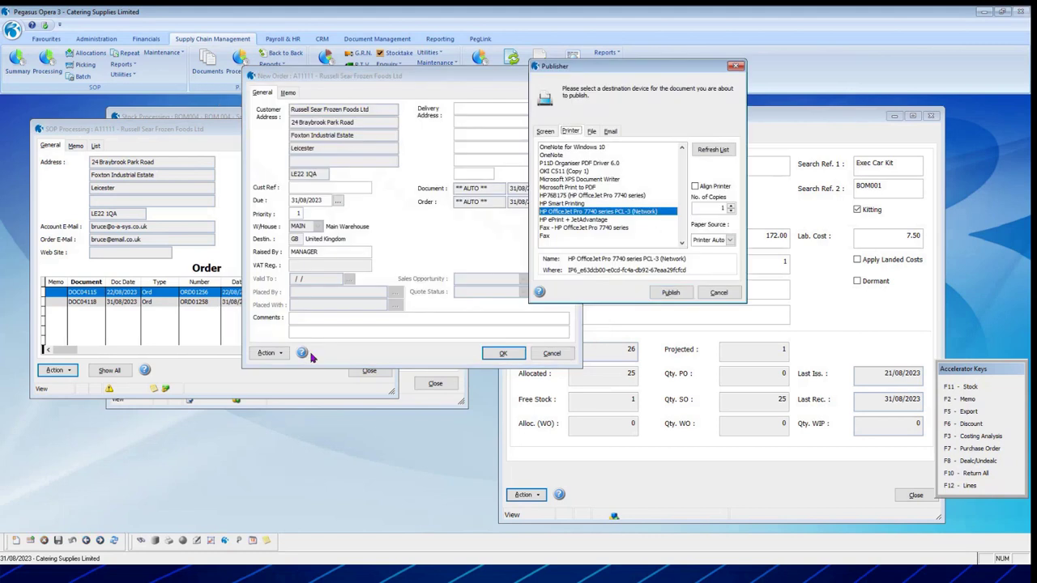
pyautogui.click(545, 131)
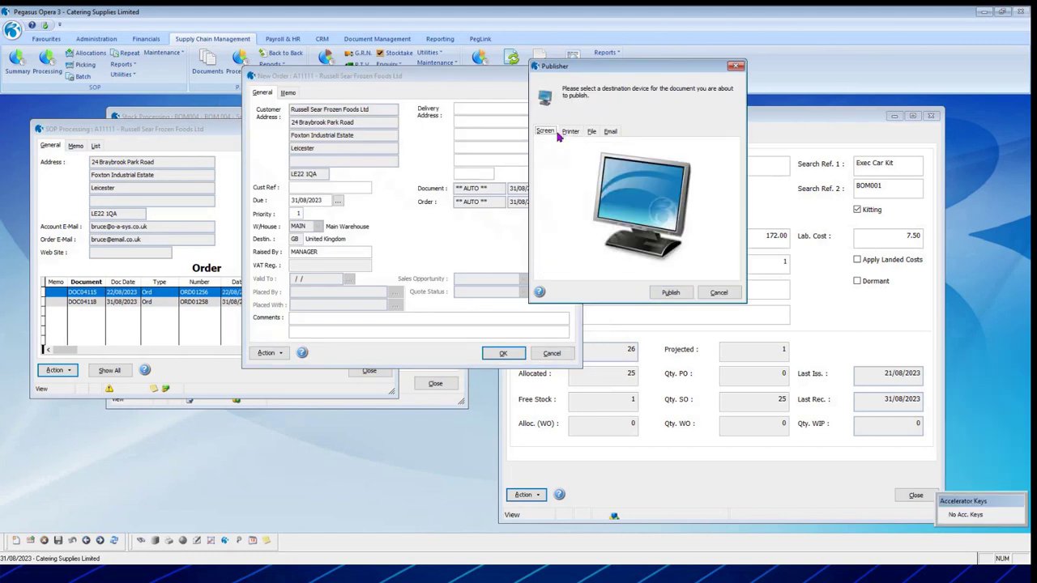
pyautogui.click(671, 293)
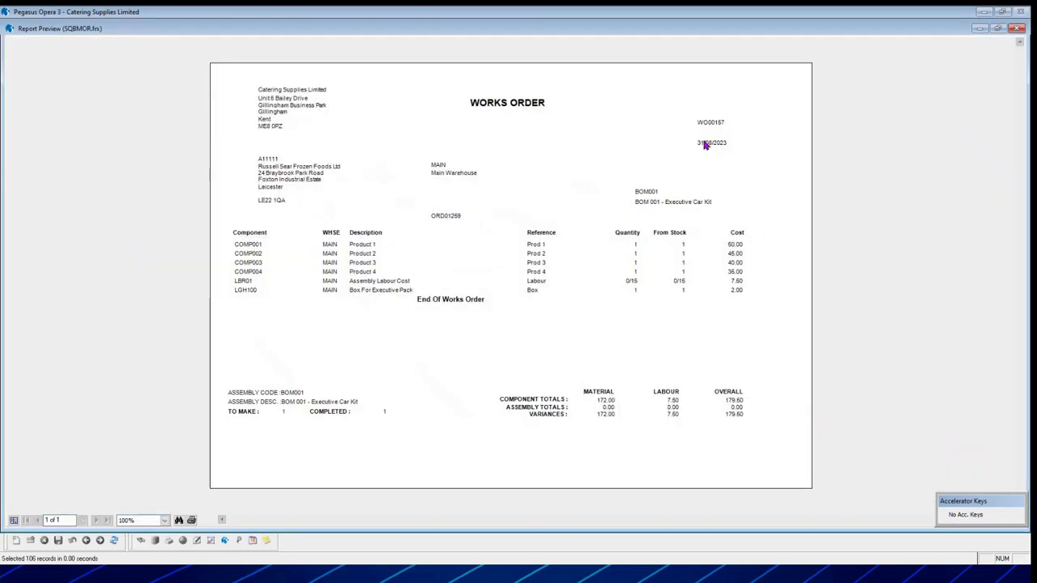
pyautogui.click(1018, 28)
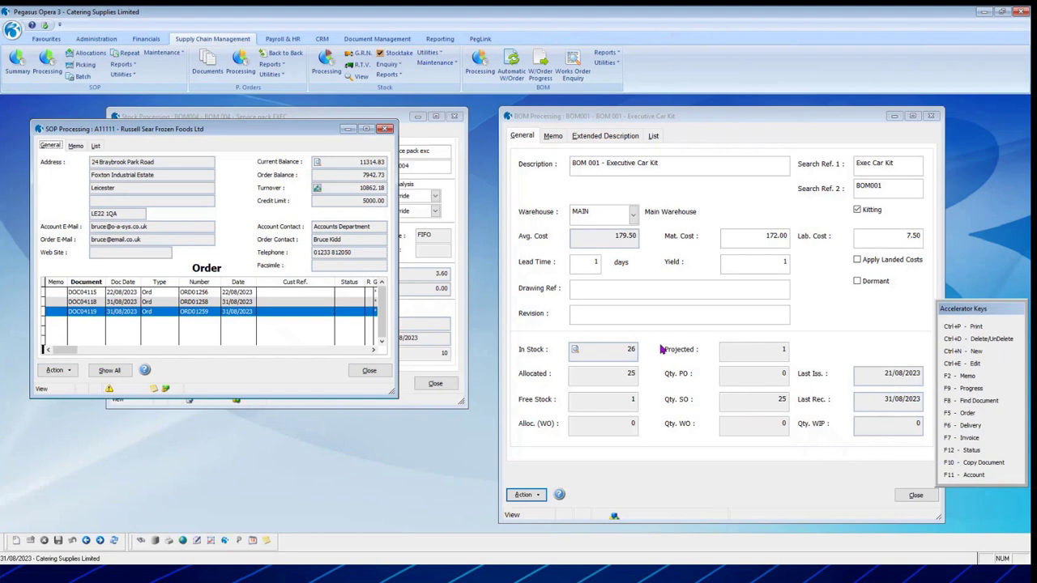
# Close sales order processing, refresh the BOM001 stock figures, and close the BOM and stock processing windows
pyautogui.click(369, 370)
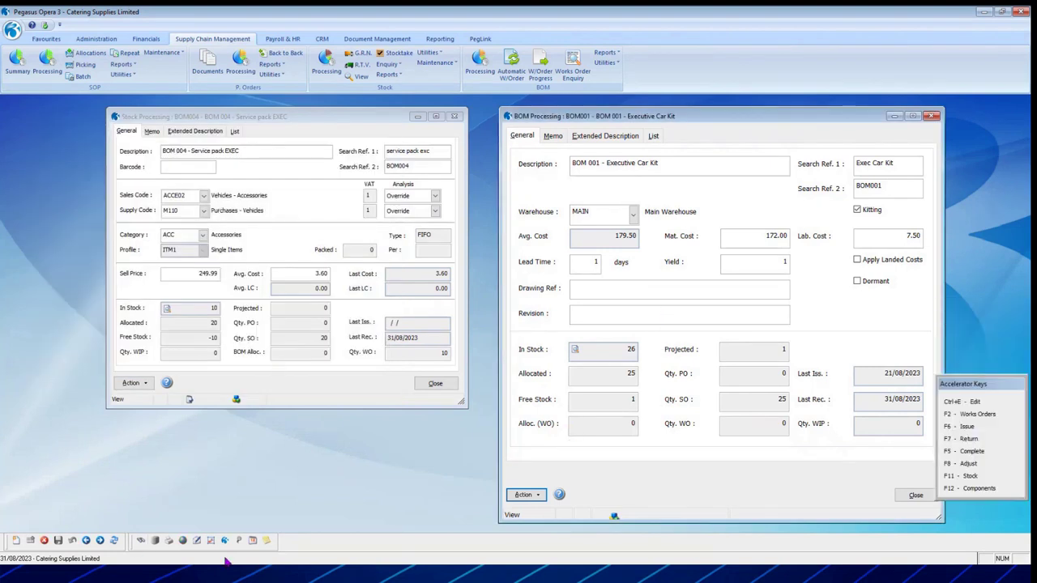
pyautogui.click(115, 542)
pyautogui.click(916, 495)
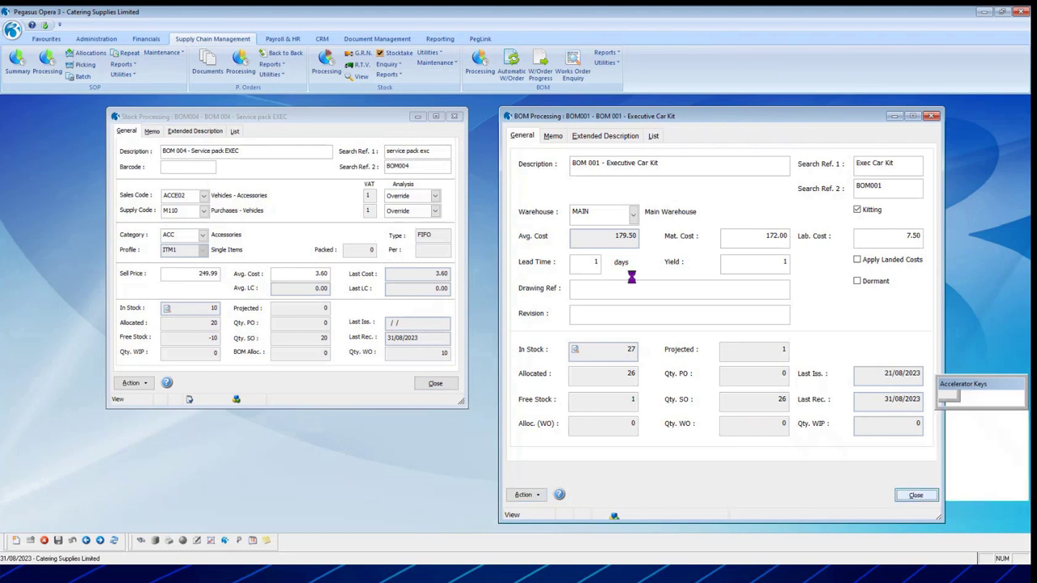
pyautogui.click(435, 383)
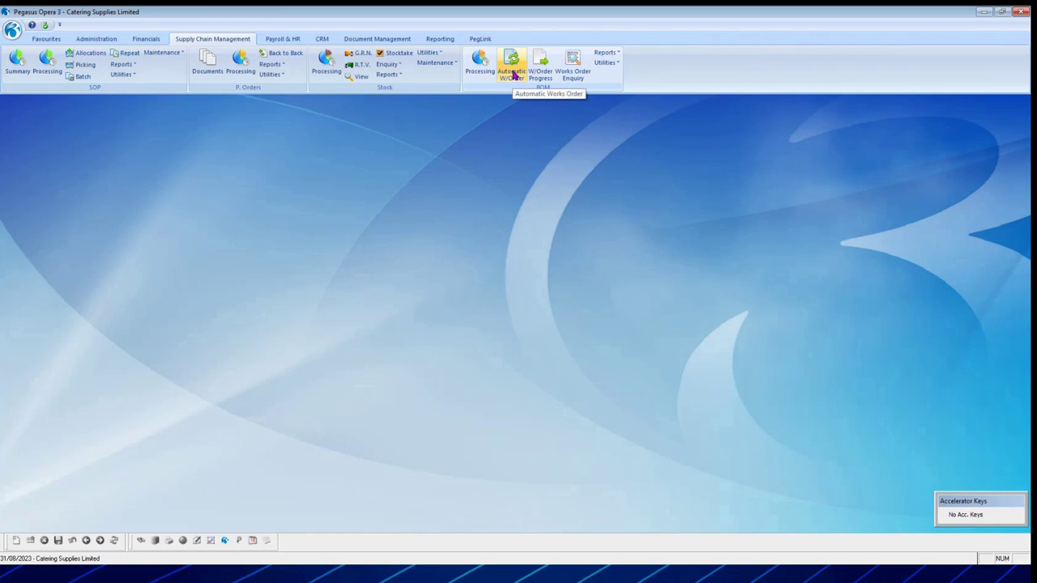
# Display the automatic works orders list with the default selection ranges, then close it
pyautogui.click(513, 75)
pyautogui.click(555, 351)
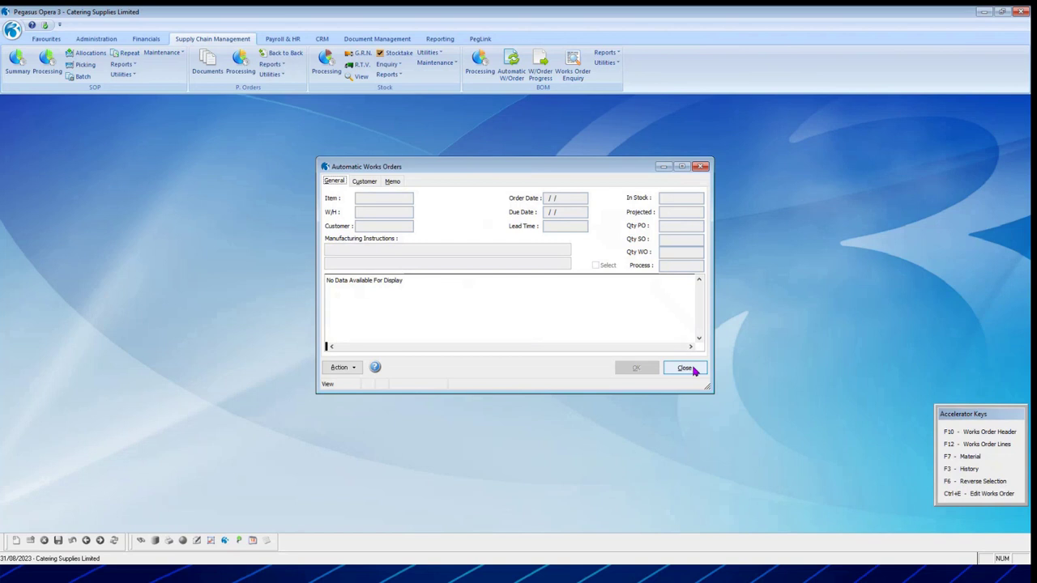
pyautogui.click(695, 370)
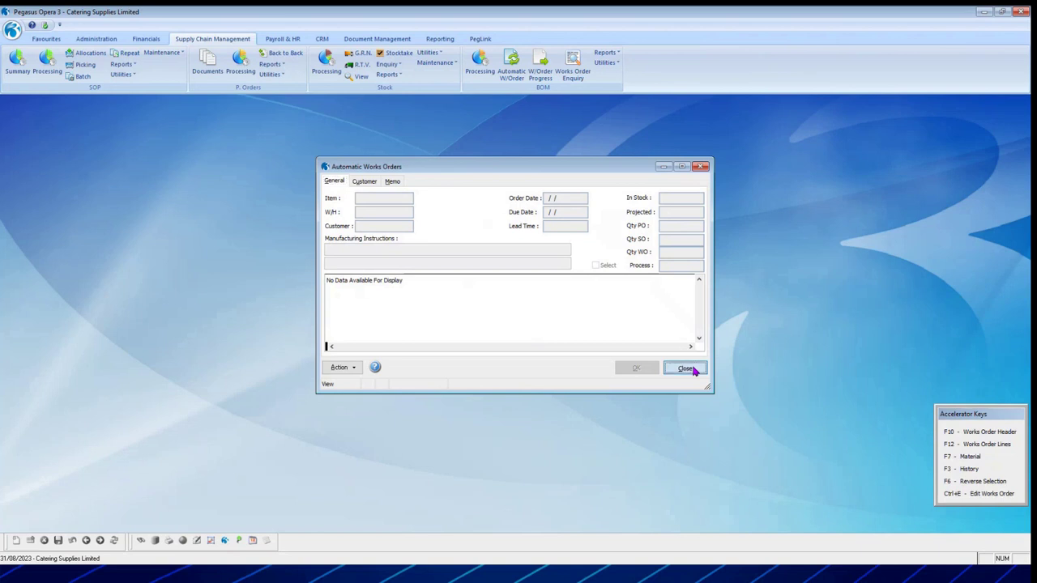
pyautogui.click(613, 353)
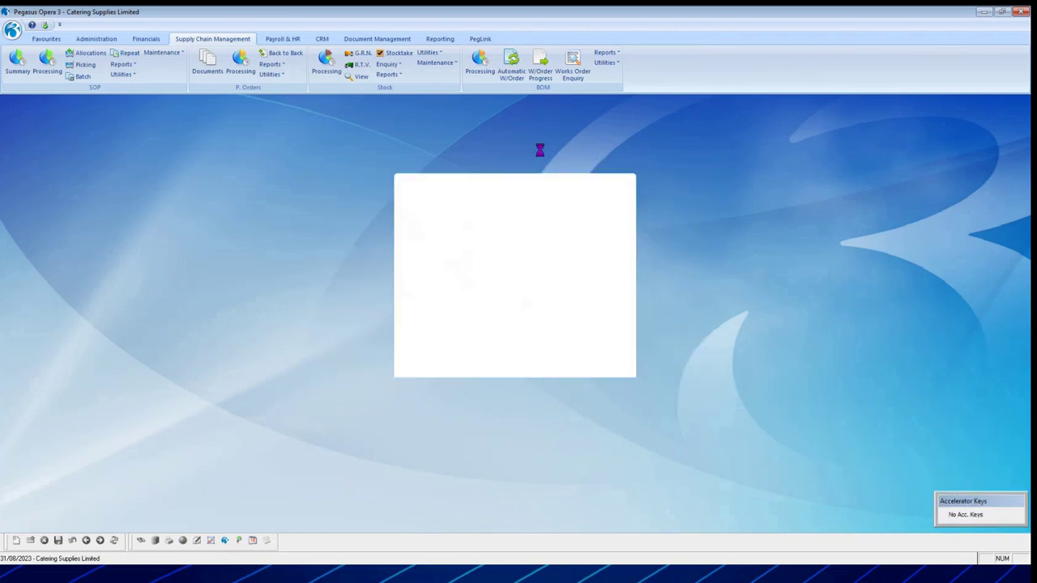
# View the works orders available to allocate in works order progress with the default ranges, and close the list
pyautogui.click(542, 63)
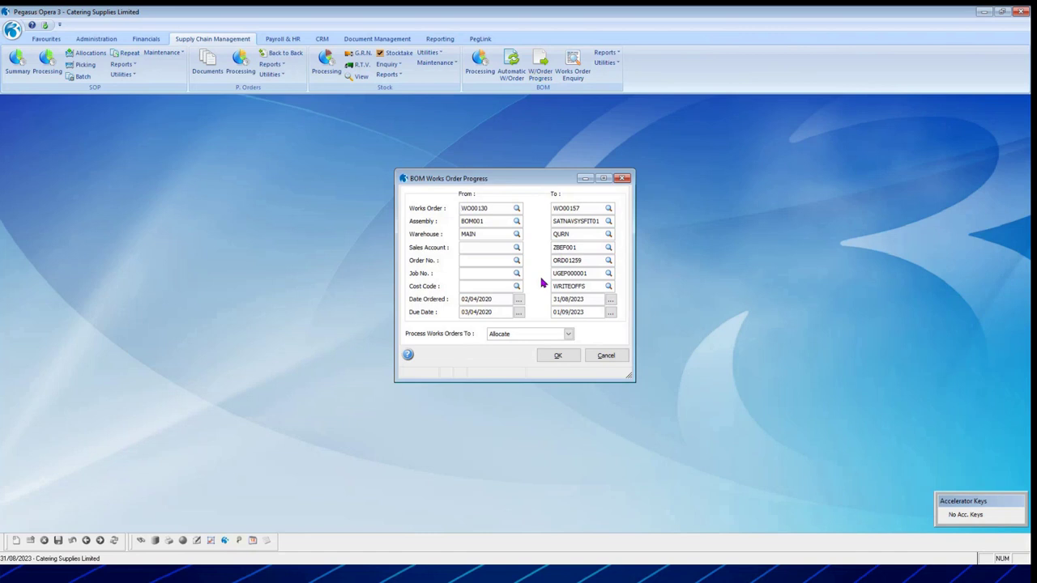
pyautogui.click(559, 357)
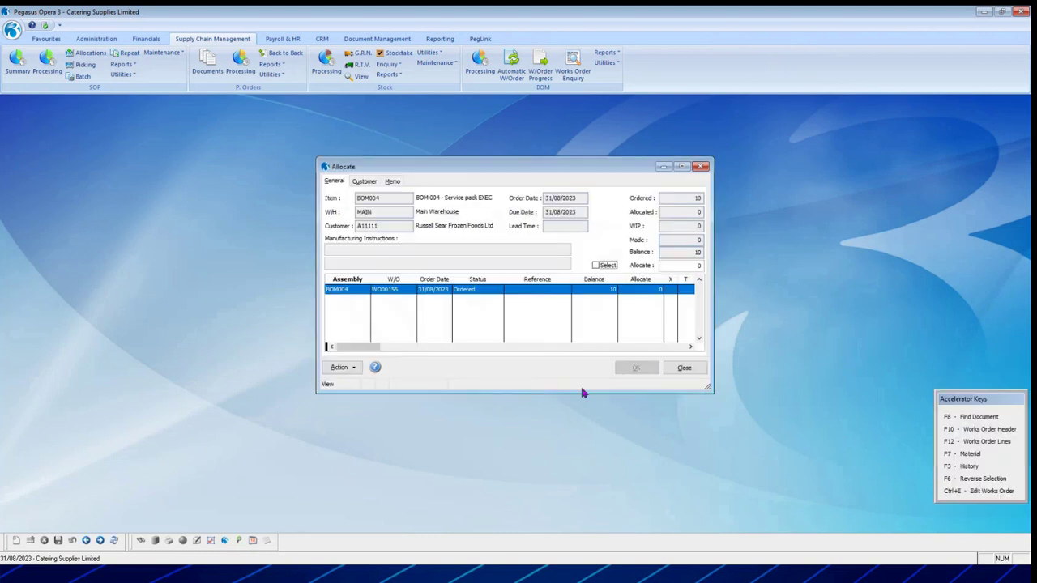
pyautogui.click(684, 368)
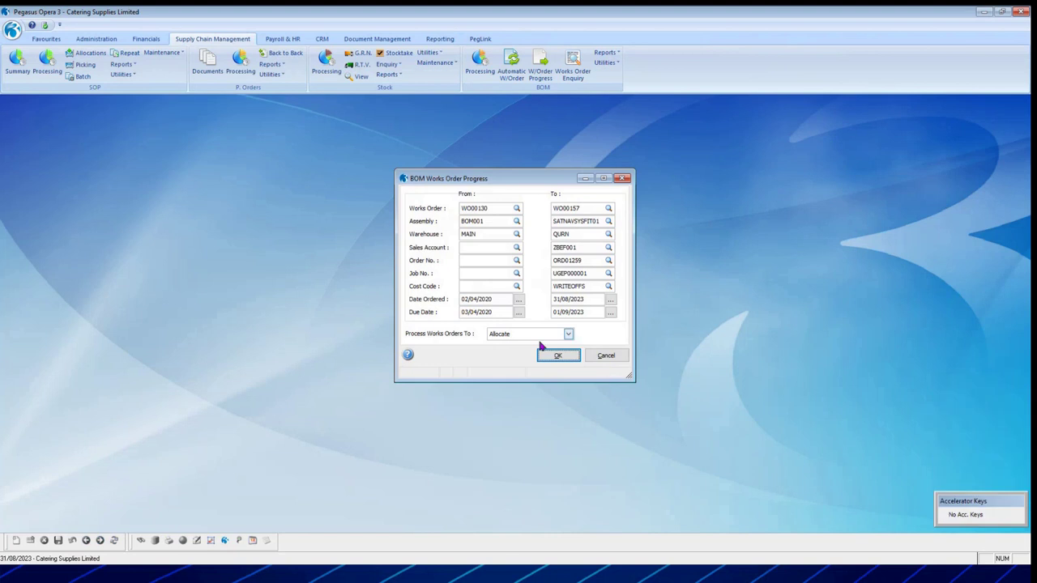
# View the works orders ready to issue, displaying allocations only, and close the list
pyautogui.click(568, 335)
pyautogui.click(549, 362)
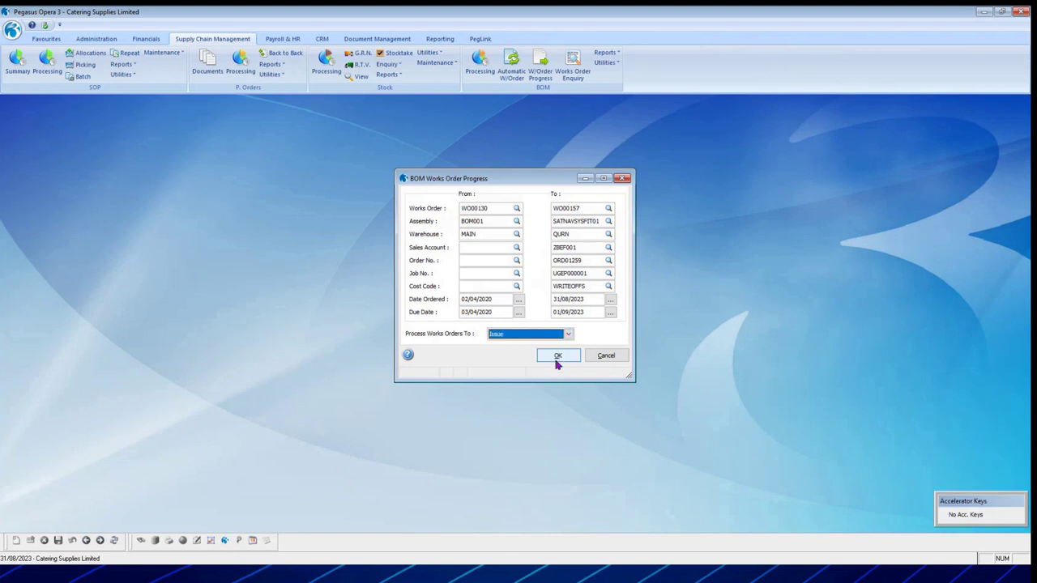
pyautogui.click(568, 358)
pyautogui.click(527, 325)
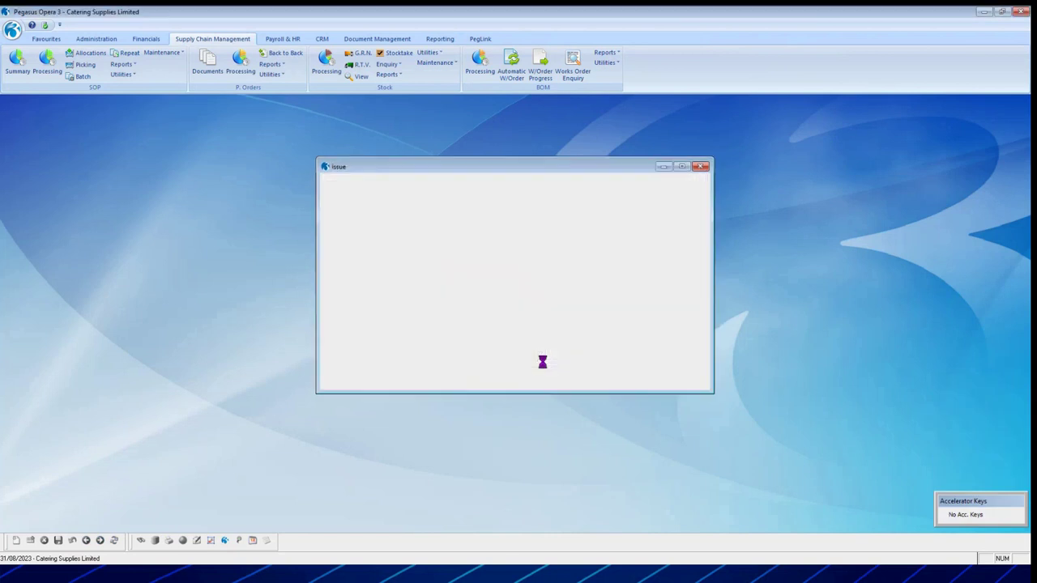
pyautogui.click(671, 369)
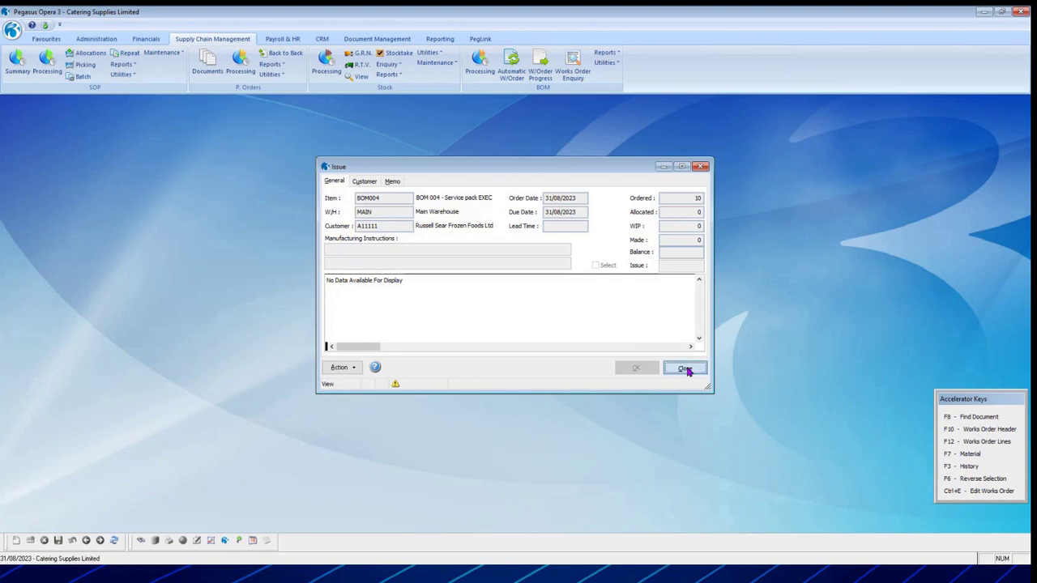
# View the works orders ready to complete, using works order prices, and close the list
pyautogui.click(540, 335)
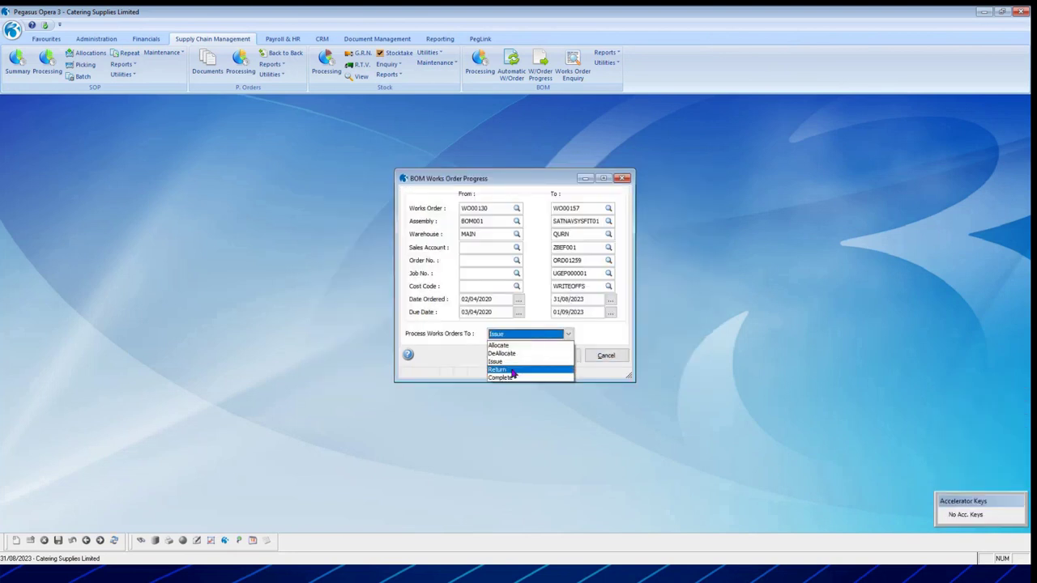
pyautogui.click(511, 380)
pyautogui.click(557, 356)
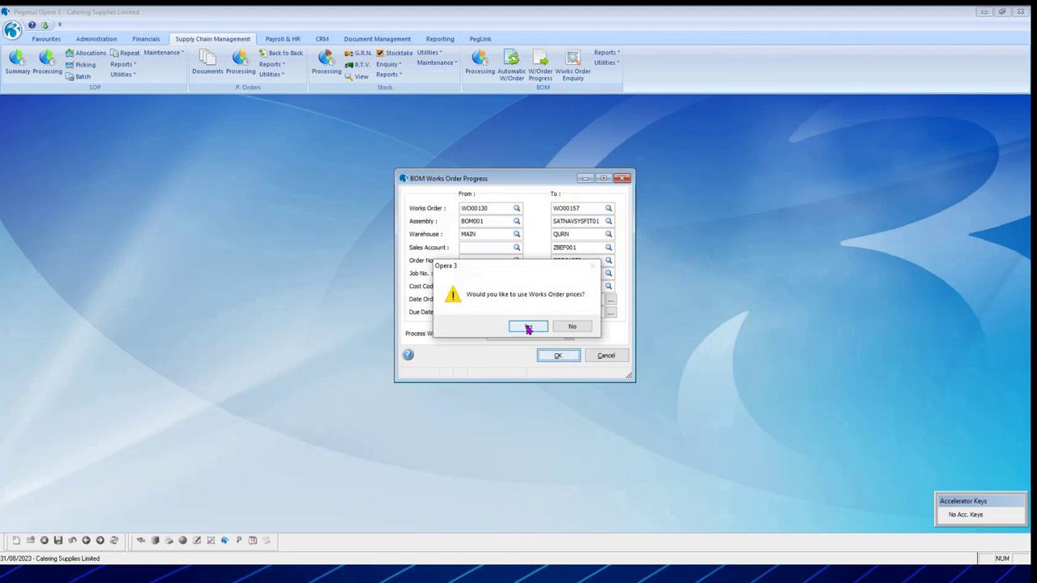
pyautogui.click(528, 329)
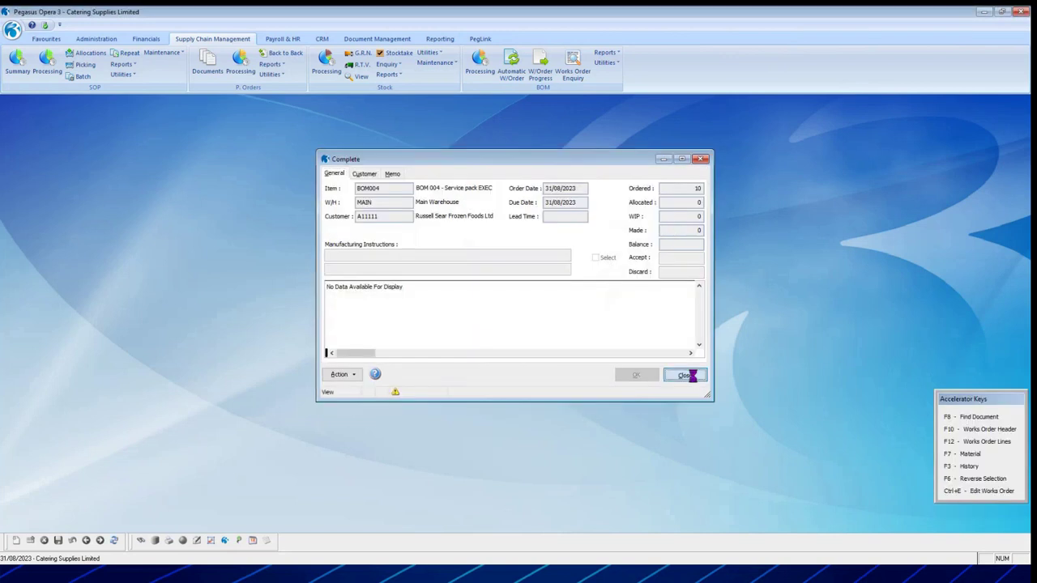
pyautogui.click(687, 376)
# View the works orders available to deallocate, and close the list
pyautogui.click(541, 334)
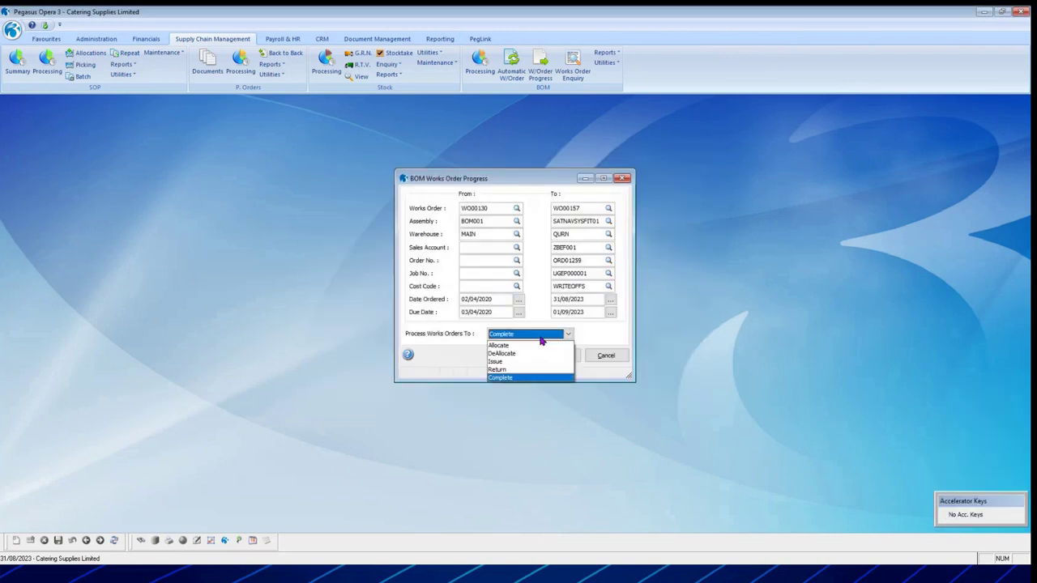
pyautogui.click(526, 355)
pyautogui.click(550, 355)
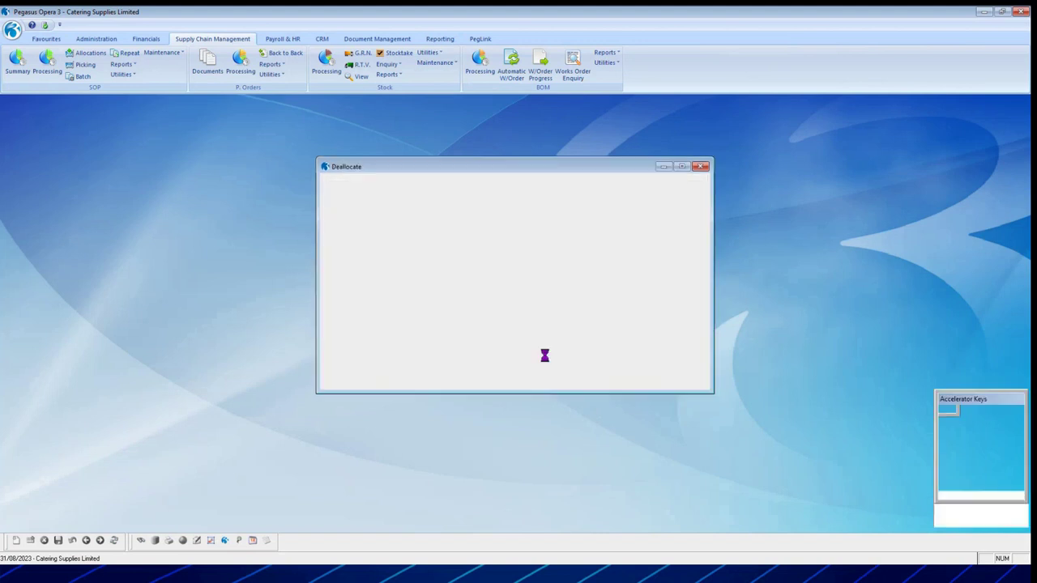
pyautogui.click(685, 368)
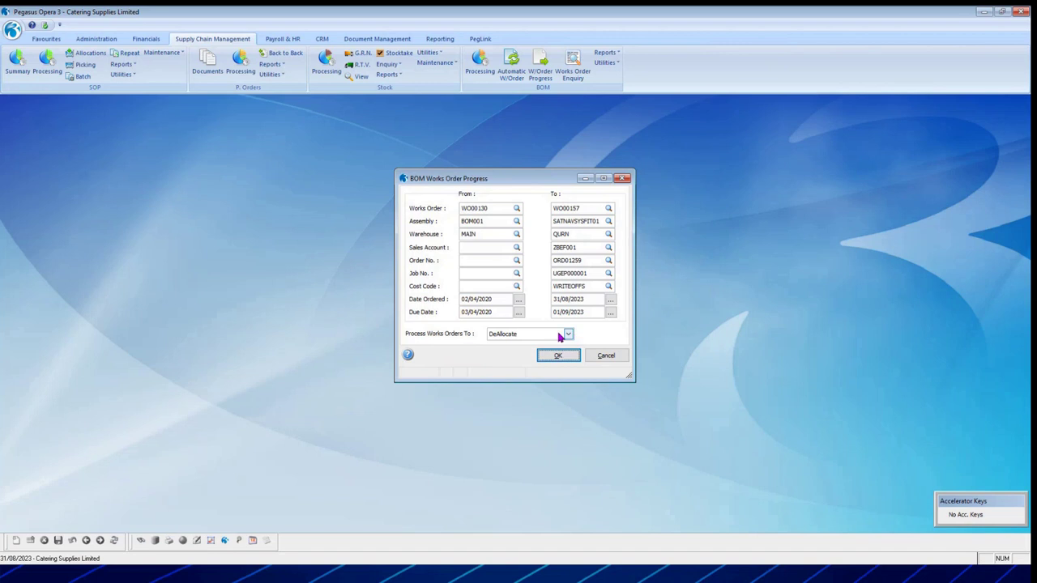
# Allocate the full quantity of 10 on the BOM004 works order through works order progress
pyautogui.click(568, 335)
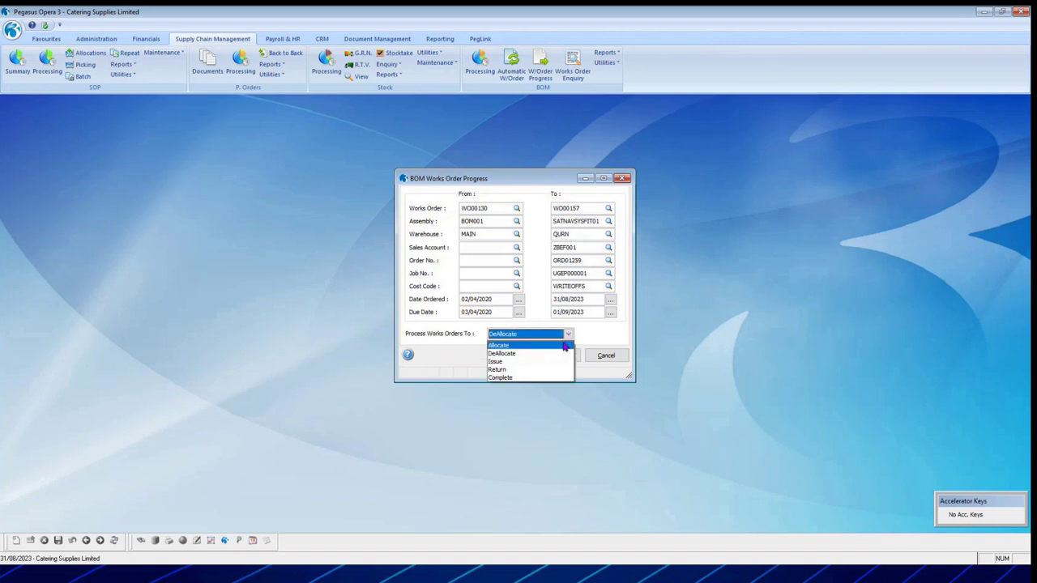
pyautogui.click(565, 345)
pyautogui.click(557, 359)
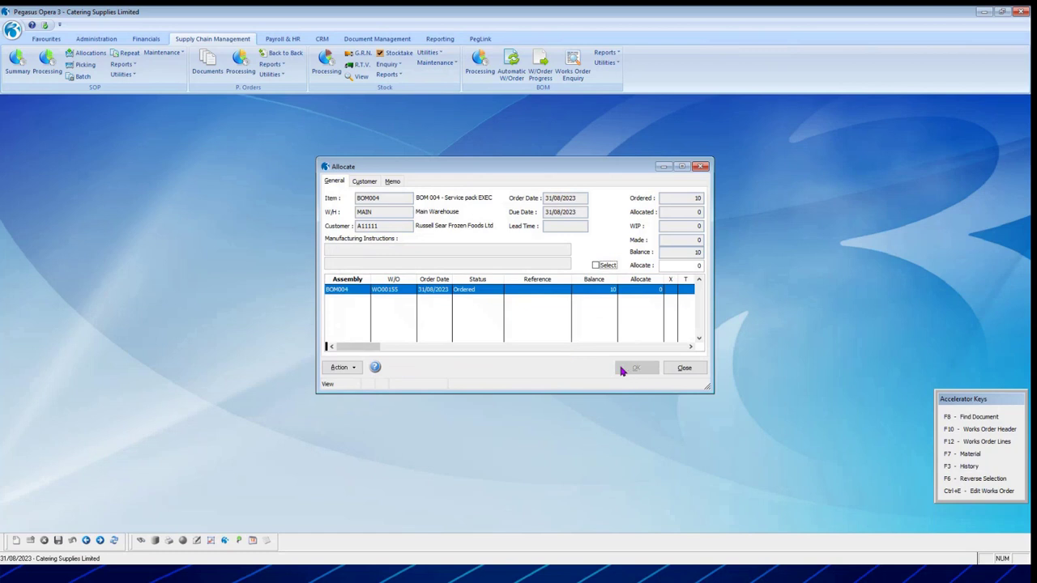
pyautogui.click(595, 265)
pyautogui.press('Tab')
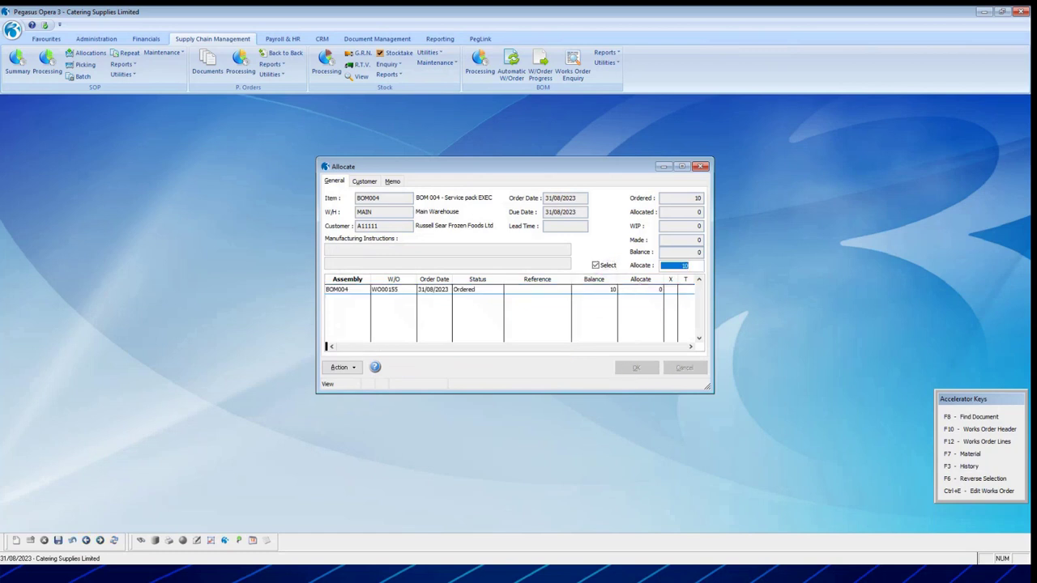
pyautogui.click(636, 370)
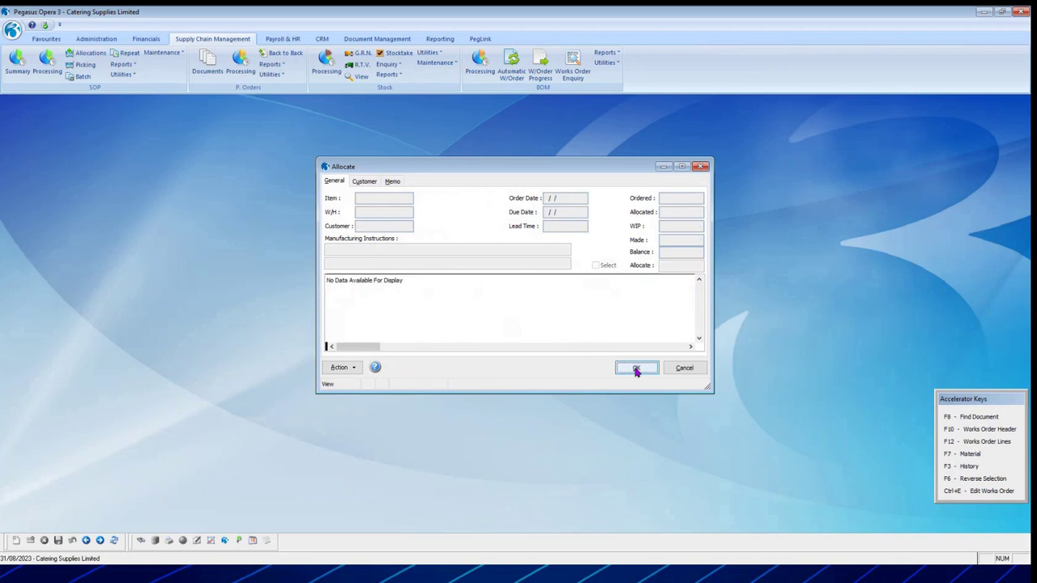
pyautogui.click(682, 368)
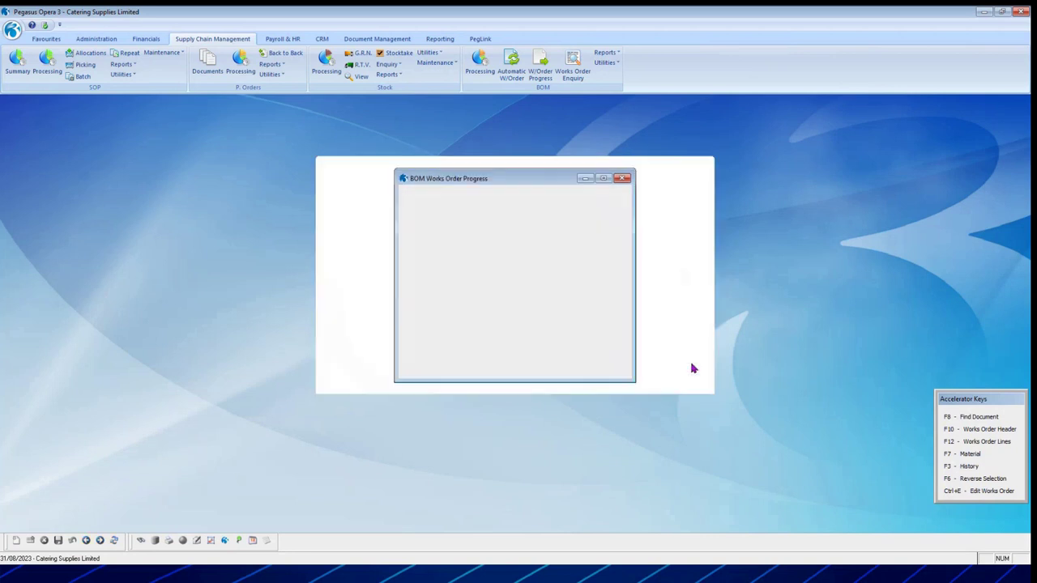
# Issue the full quantity of 10 on the BOM004 works order, displaying allocations only
pyautogui.click(569, 335)
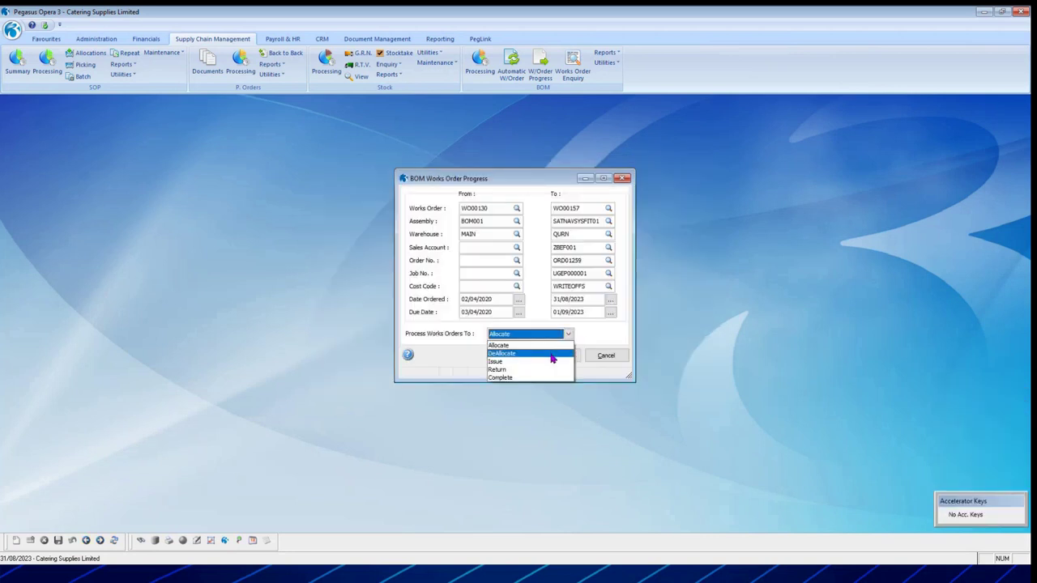
pyautogui.click(552, 349)
pyautogui.click(558, 357)
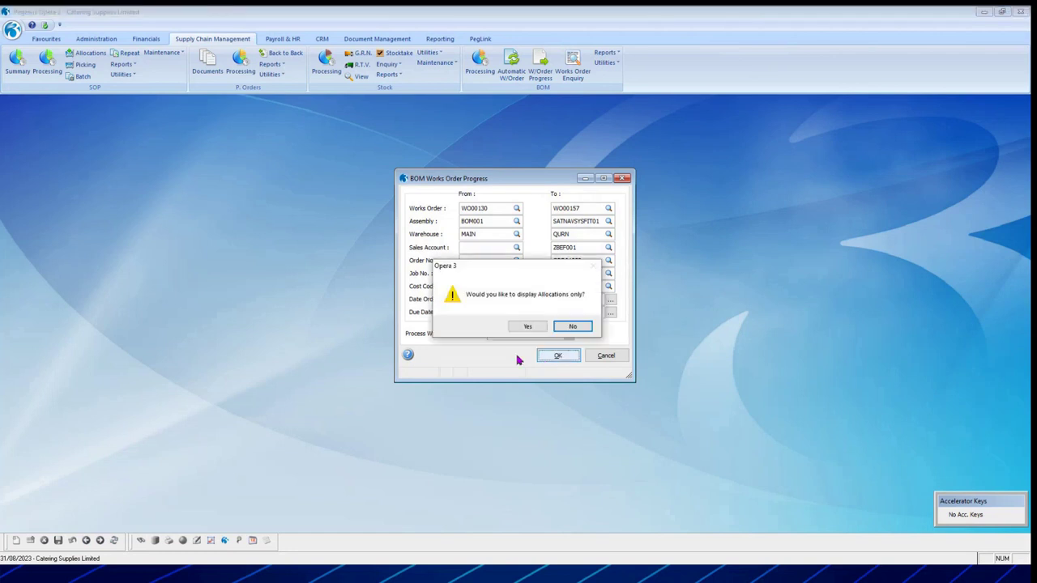
pyautogui.click(524, 328)
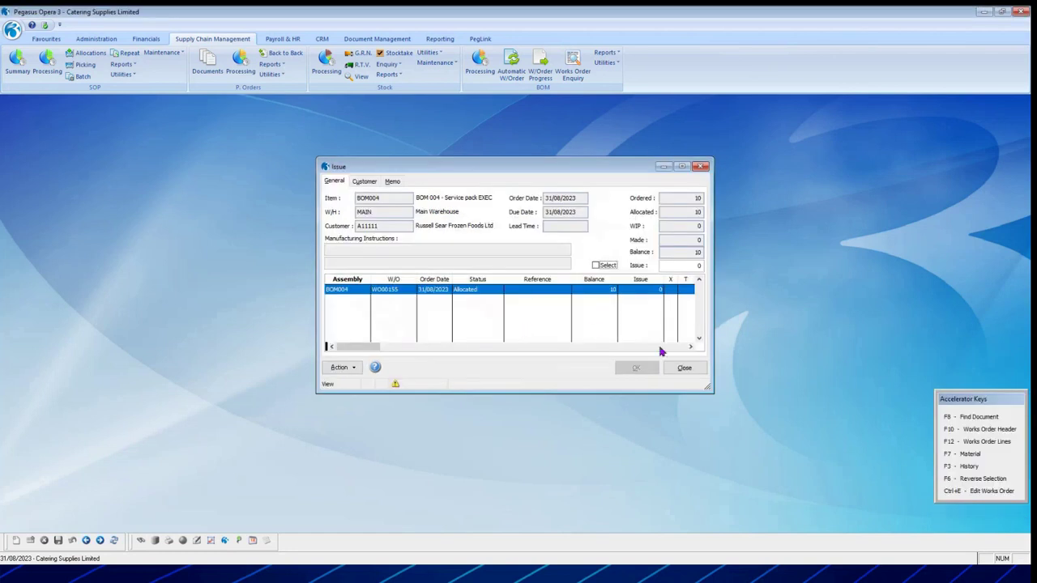
pyautogui.click(595, 265)
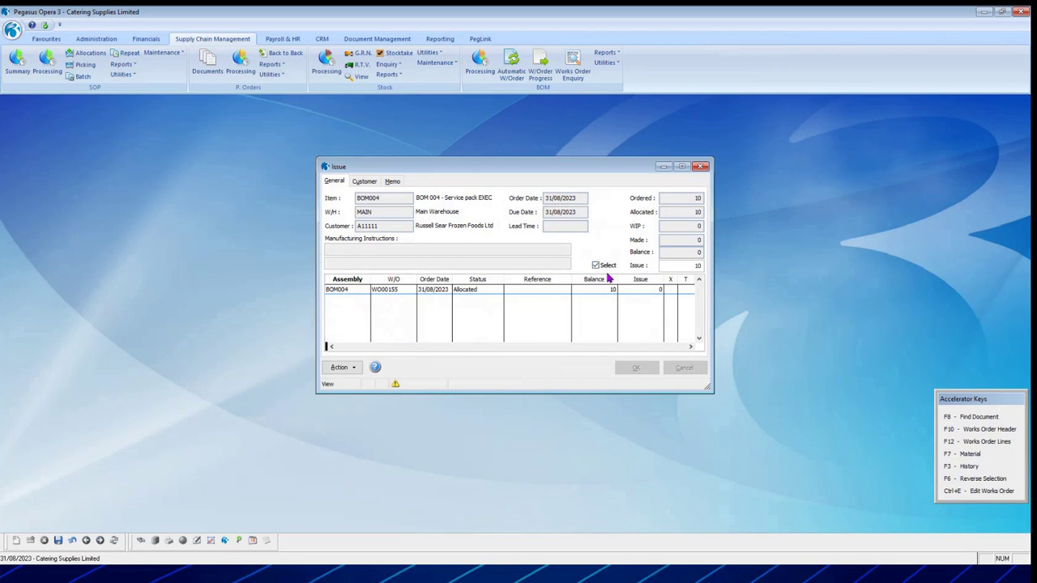
pyautogui.click(636, 369)
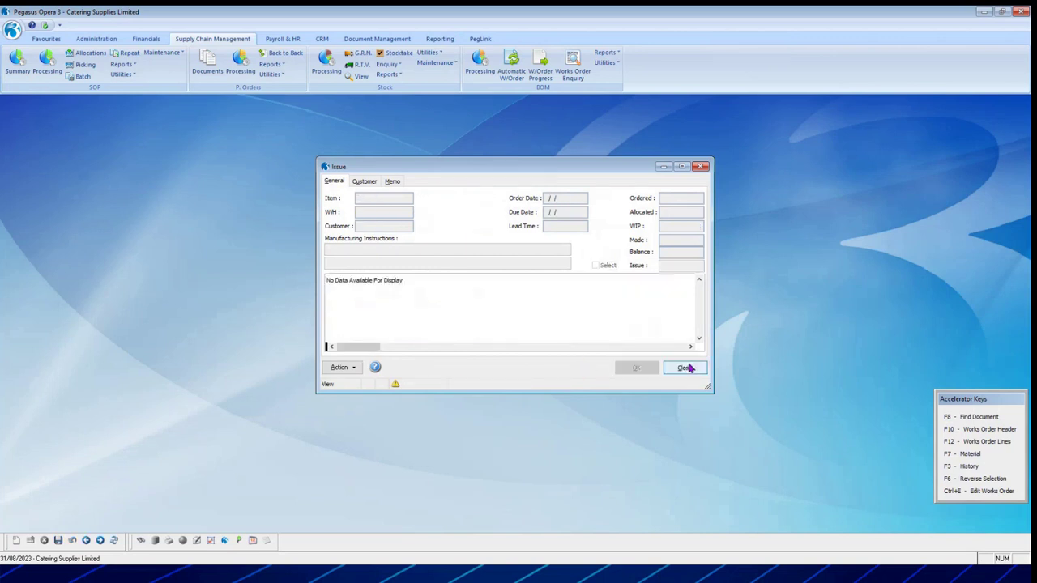
pyautogui.click(684, 368)
# Complete the BOM004 works order at works order prices, accepting 9 and discarding 1, and close works order progress
pyautogui.click(567, 334)
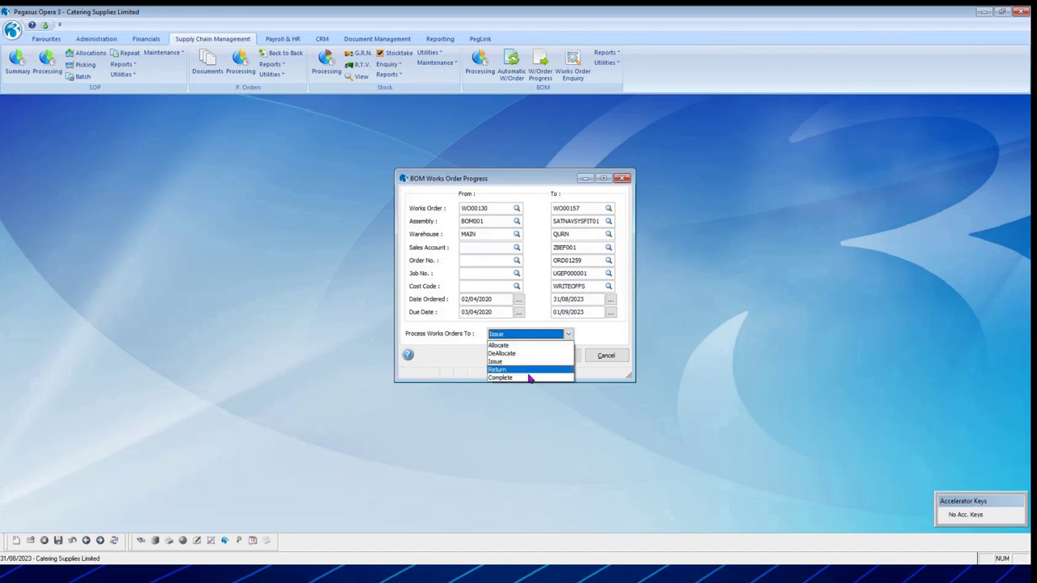
pyautogui.click(525, 378)
pyautogui.click(556, 362)
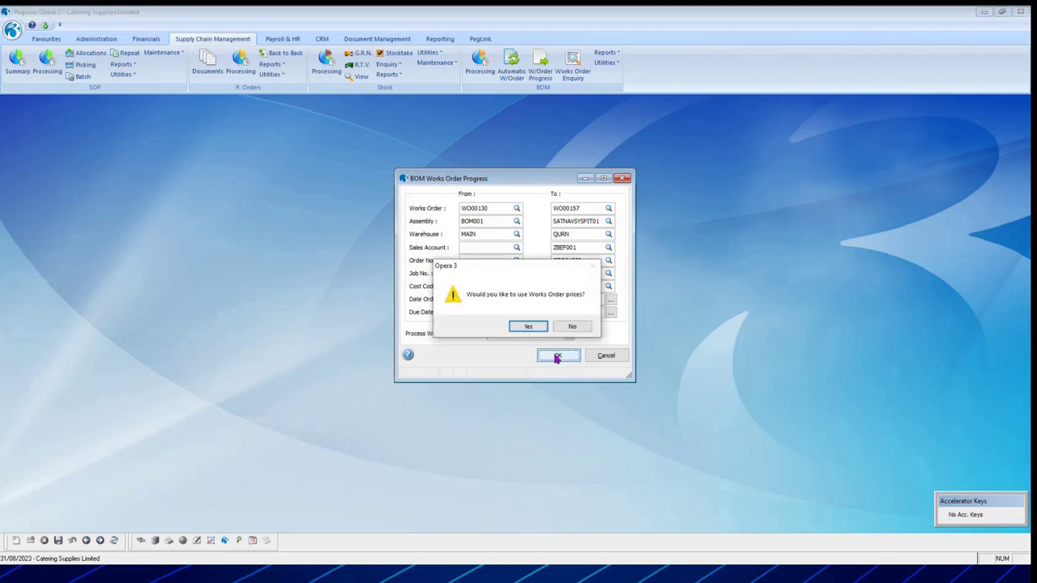
pyautogui.click(523, 328)
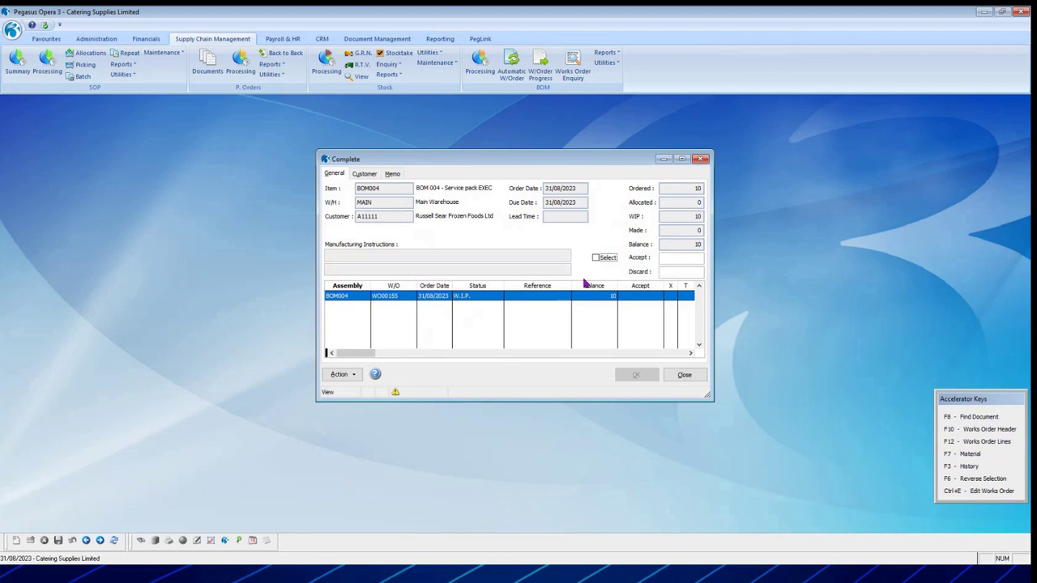
pyautogui.click(596, 258)
pyautogui.press('Tab')
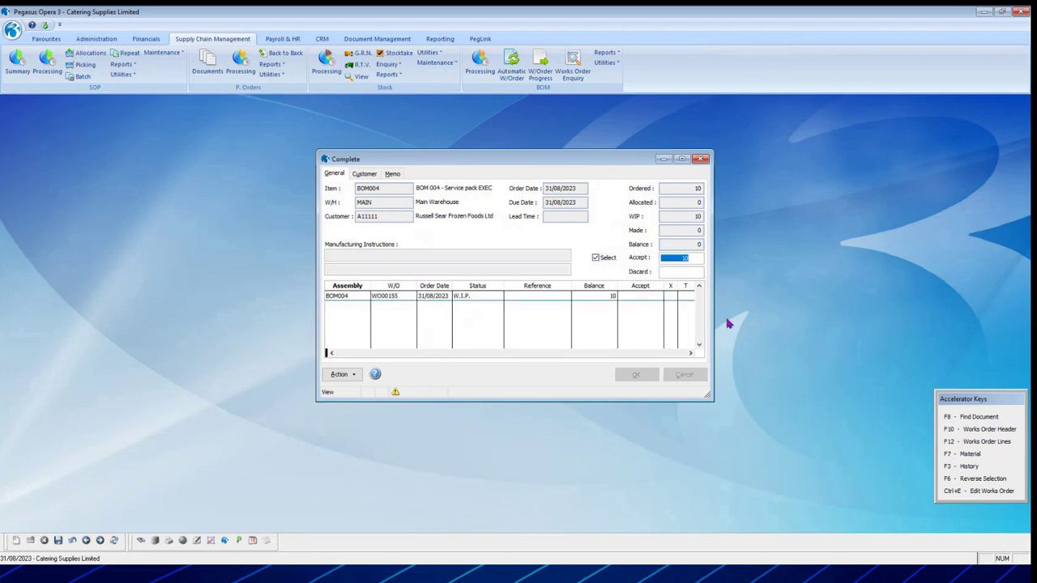
pyautogui.write('9')
pyautogui.write('1')
pyautogui.press('Tab')
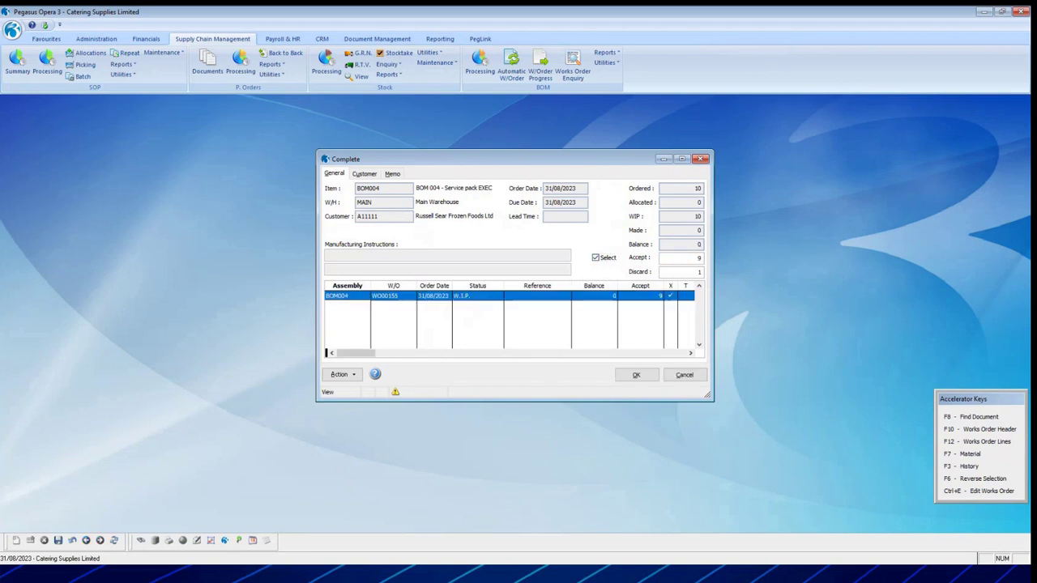
pyautogui.click(638, 375)
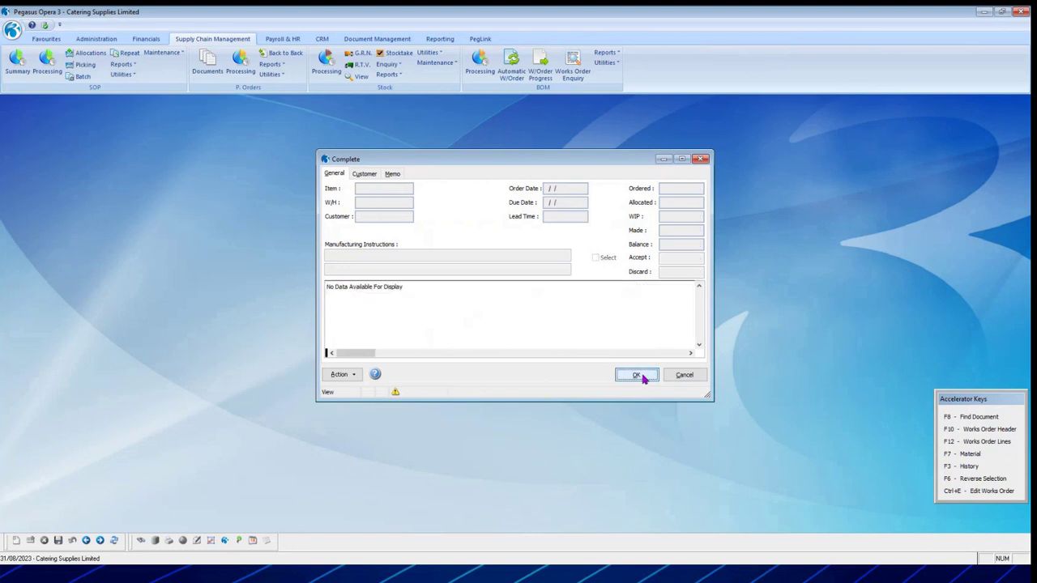
pyautogui.click(685, 375)
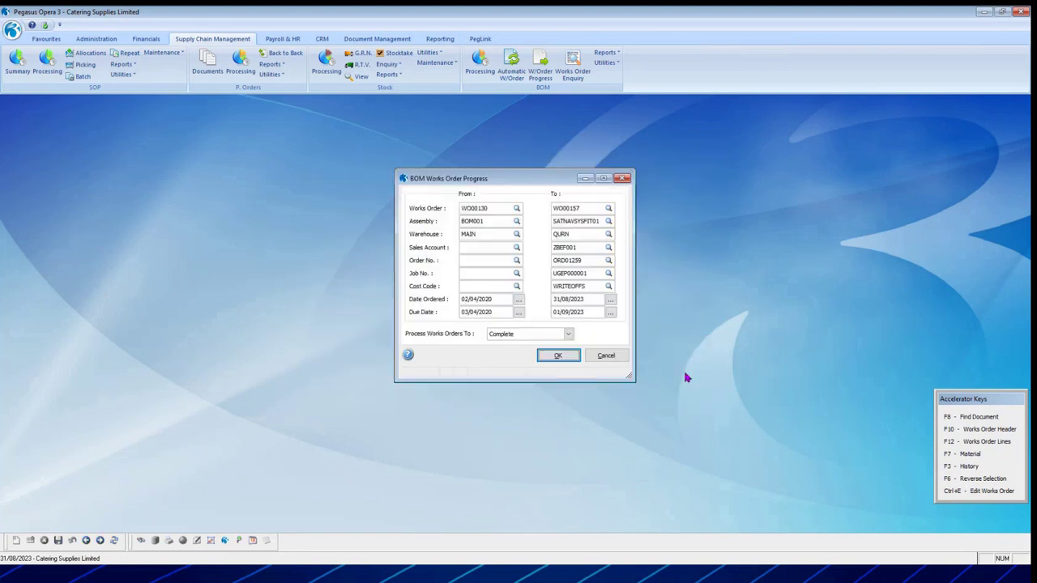
pyautogui.click(604, 358)
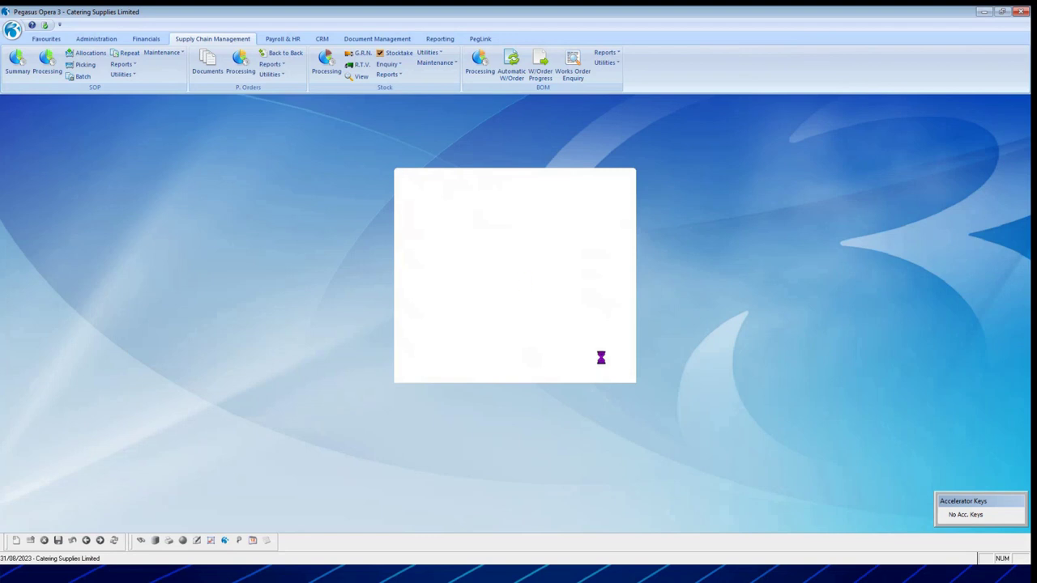
# Display the works order enquiry results for the default criteria ranges
pyautogui.click(573, 68)
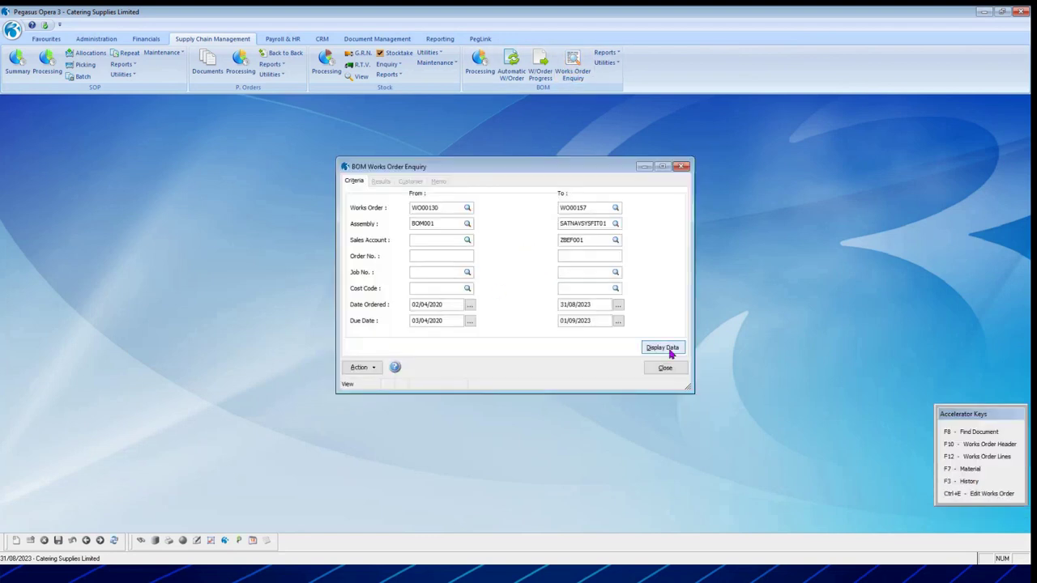
pyautogui.click(670, 354)
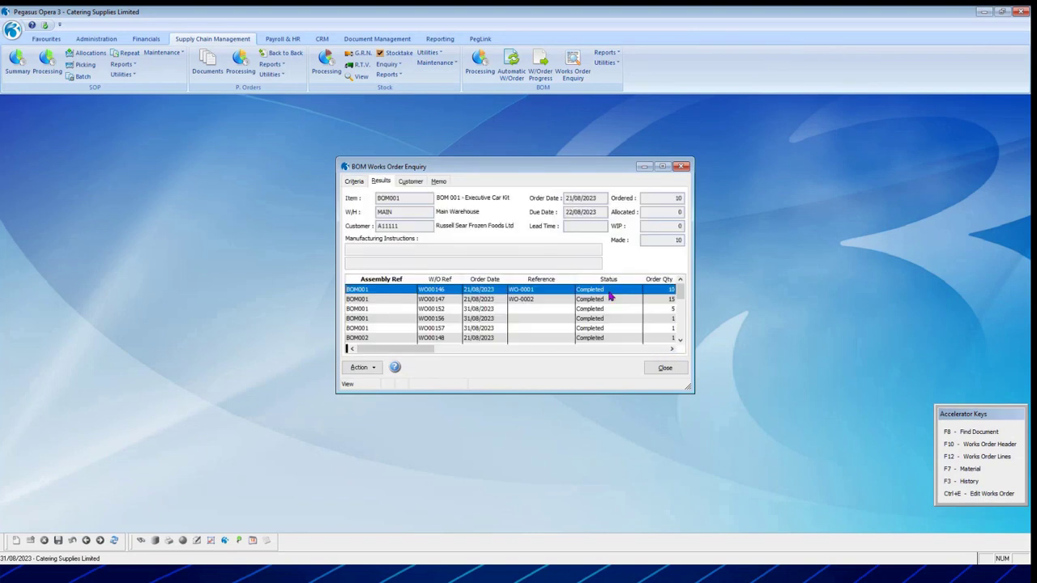
# View the history of the SATNAVSYSFIT01 works order in the enquiry results, and close the works order enquiry
pyautogui.scroll(-5, 602, 309)
pyautogui.click(585, 290)
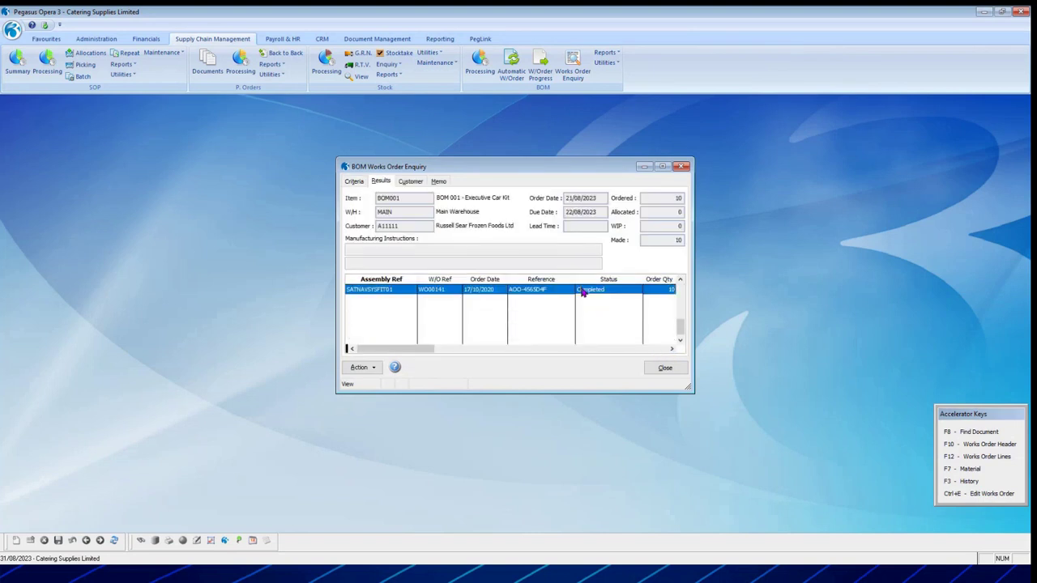
pyautogui.click(361, 367)
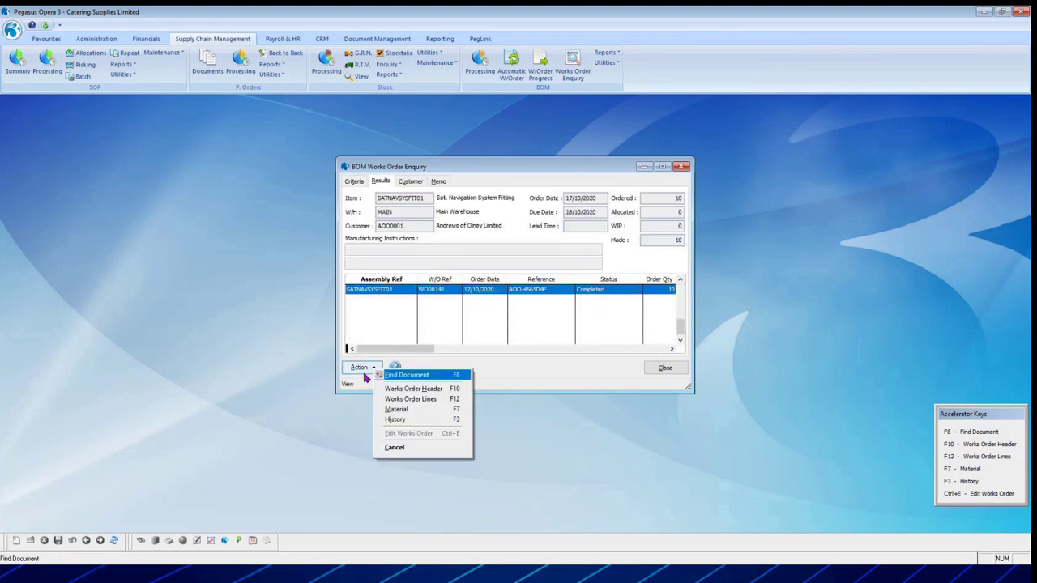
pyautogui.click(419, 417)
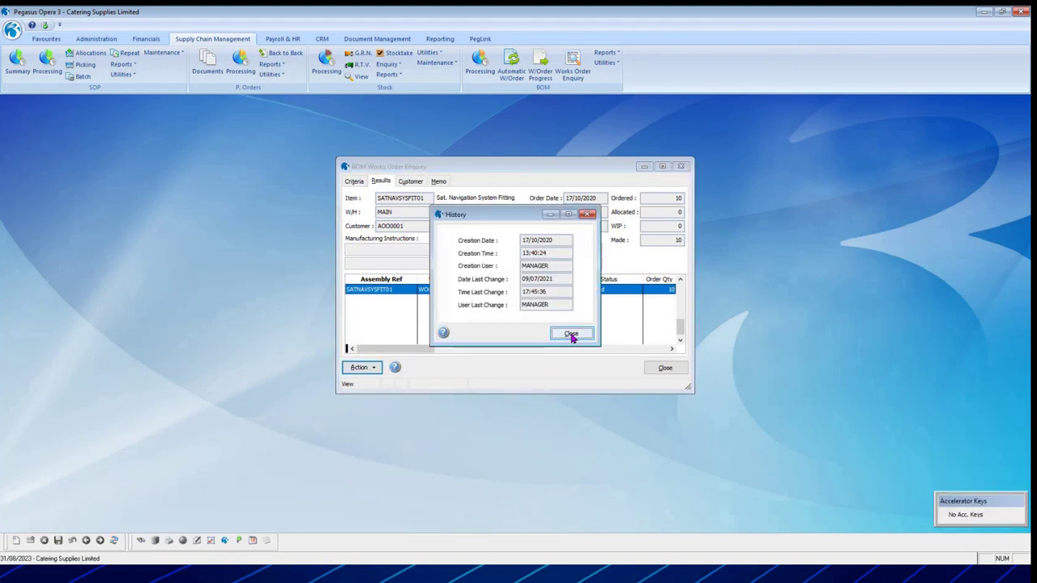
pyautogui.click(571, 333)
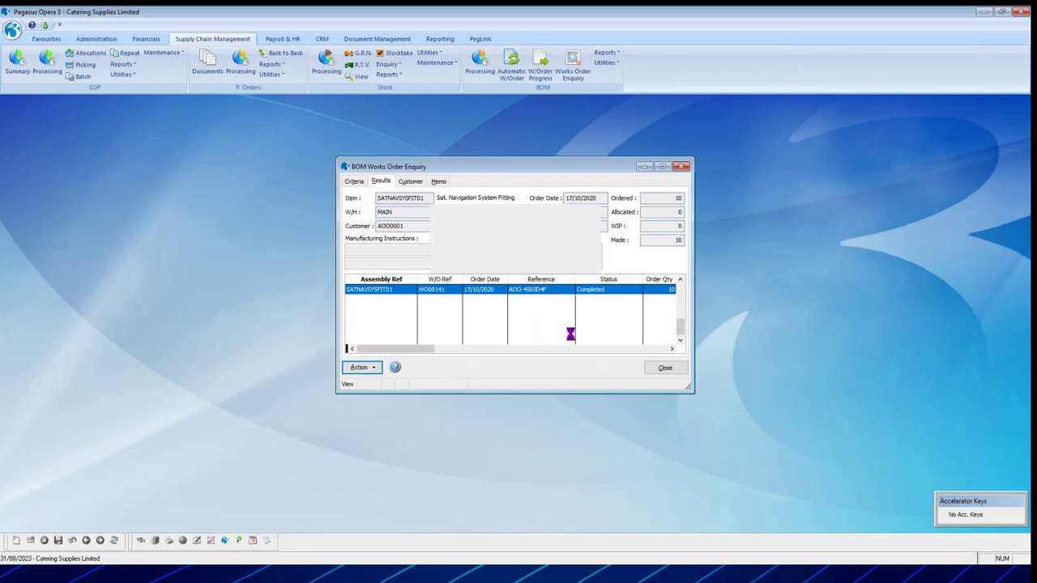
pyautogui.click(664, 368)
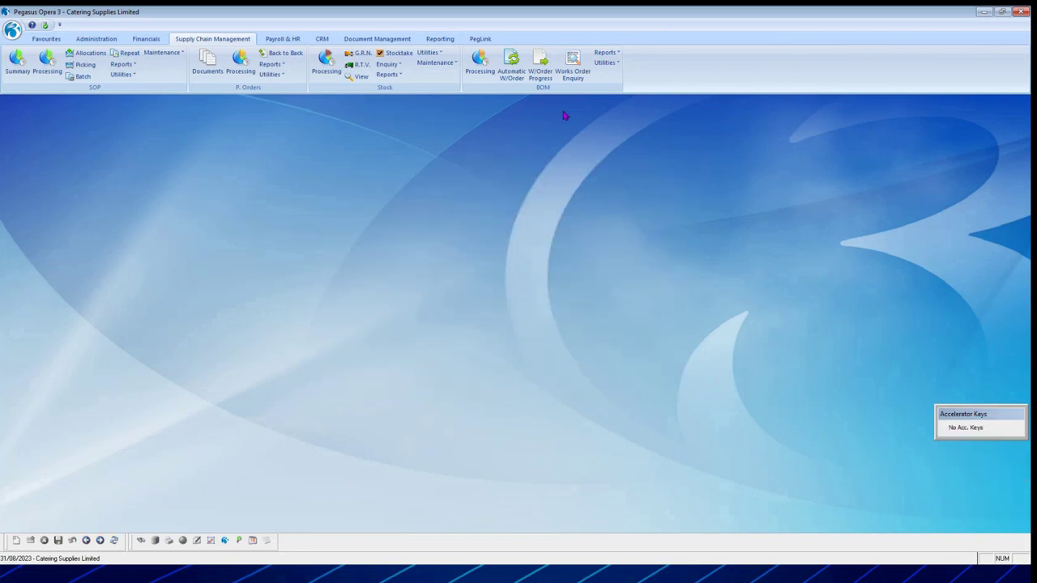
# Run the assembly cost update for components BOMPOSTAGE to WRN01 with audit trail, labour cost and average costing, publishing the audit report to screen
pyautogui.click(606, 63)
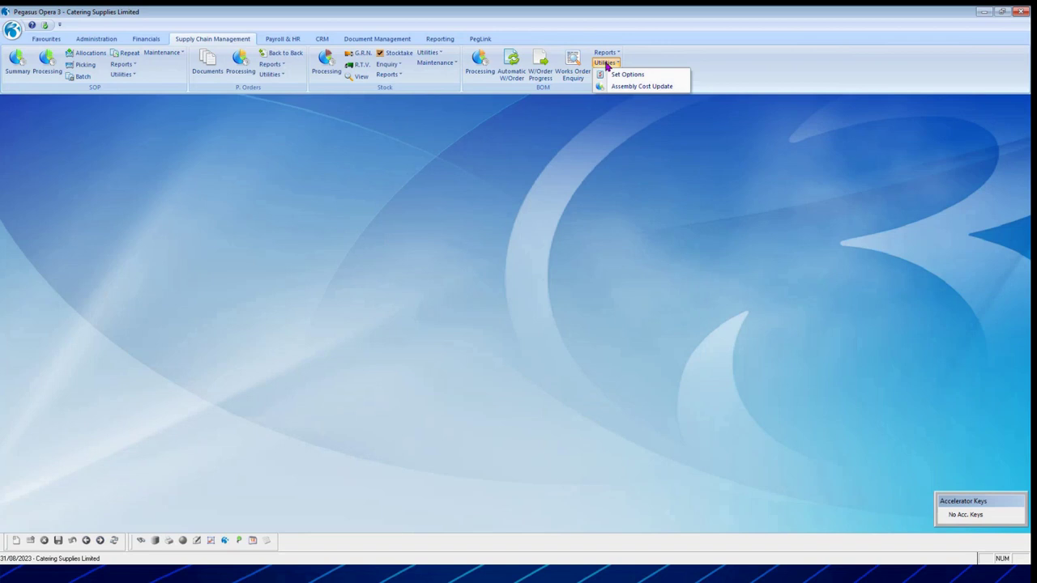
pyautogui.click(647, 86)
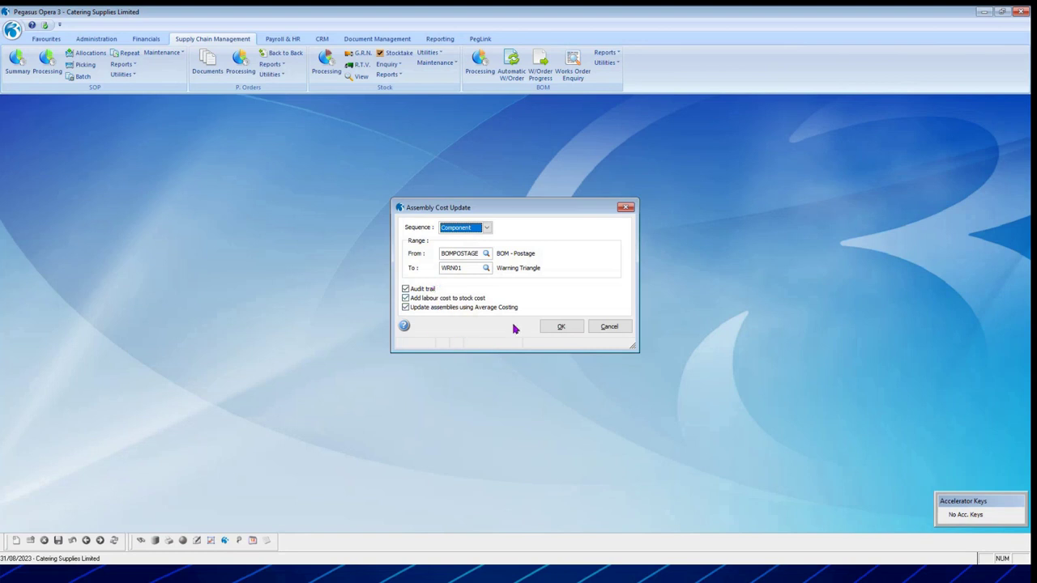
pyautogui.click(561, 326)
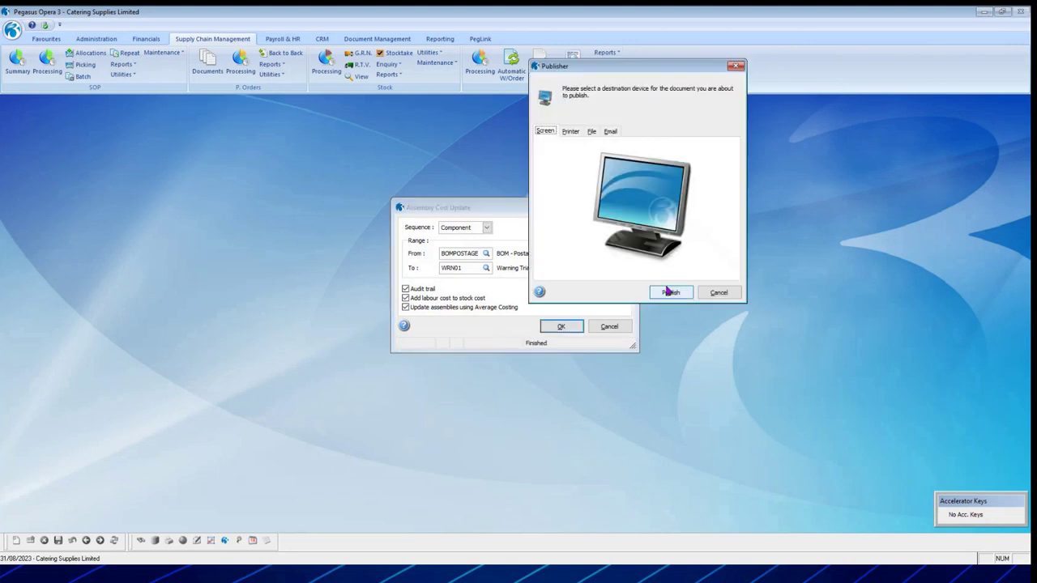
pyautogui.click(669, 292)
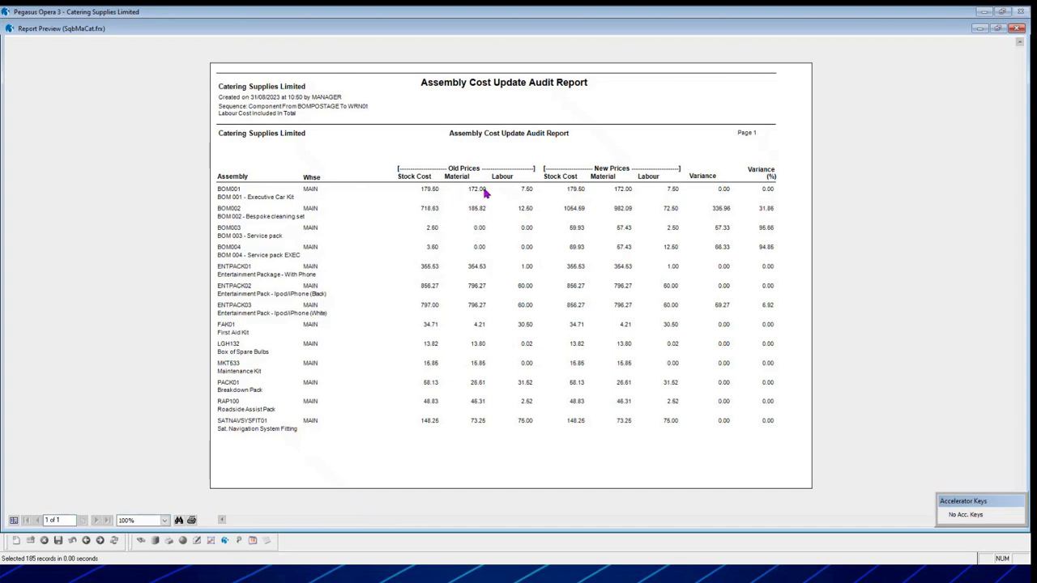
pyautogui.click(1018, 28)
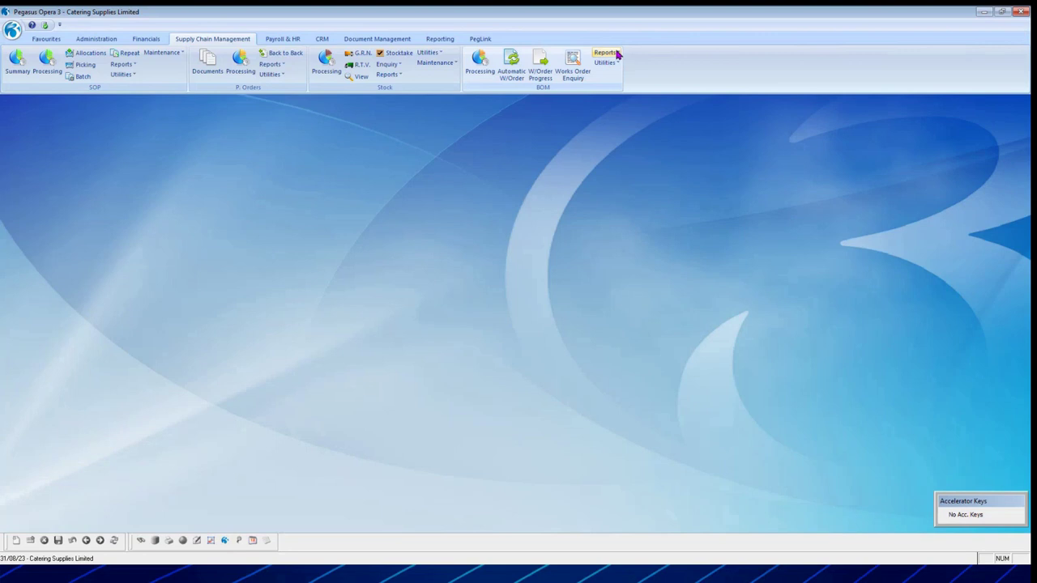
pyautogui.click(616, 53)
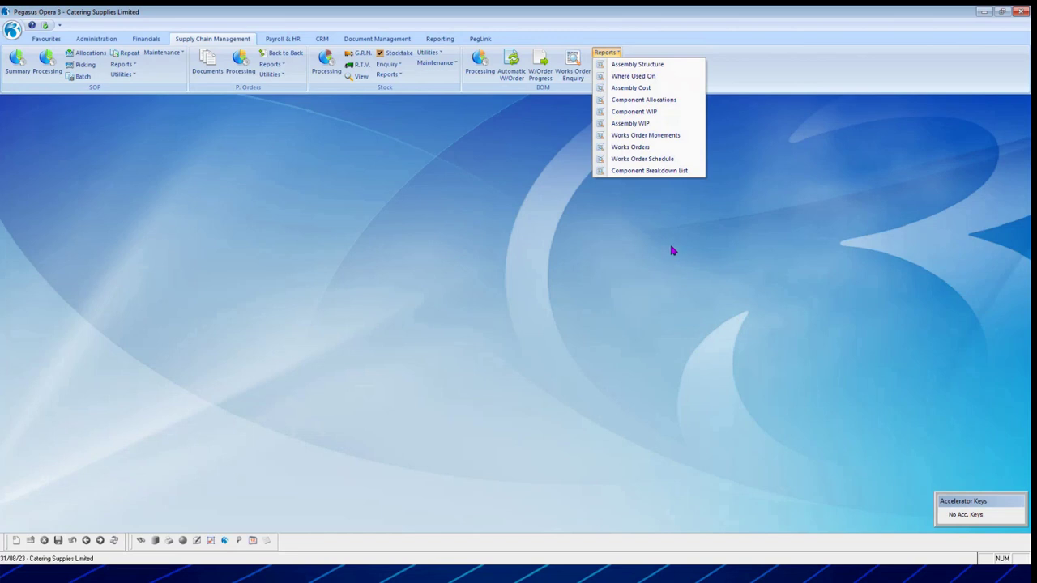
pyautogui.press('Escape')
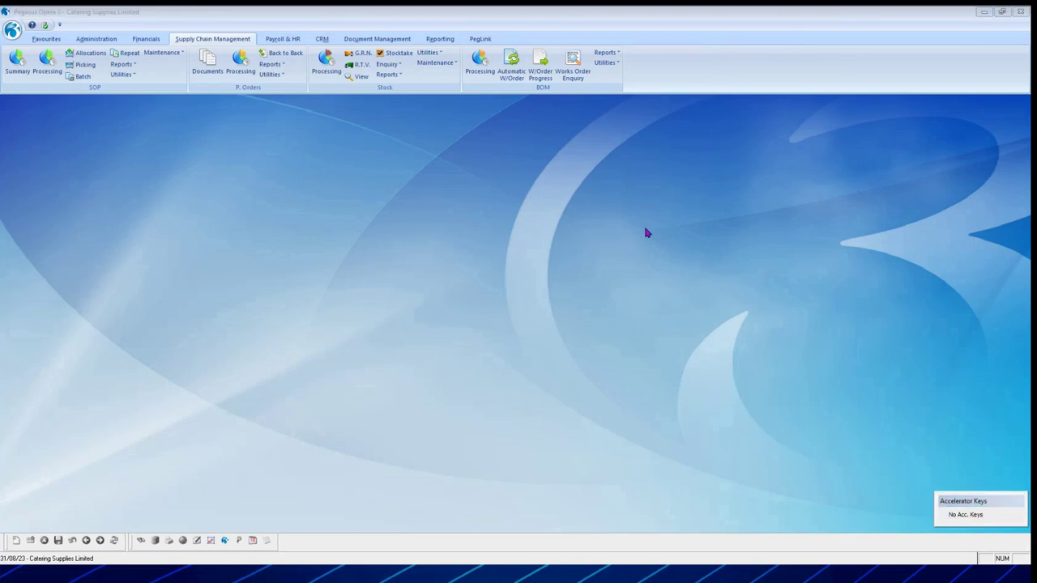
pyautogui.hotkey('alt', 'Tab')
pyautogui.press('Left')
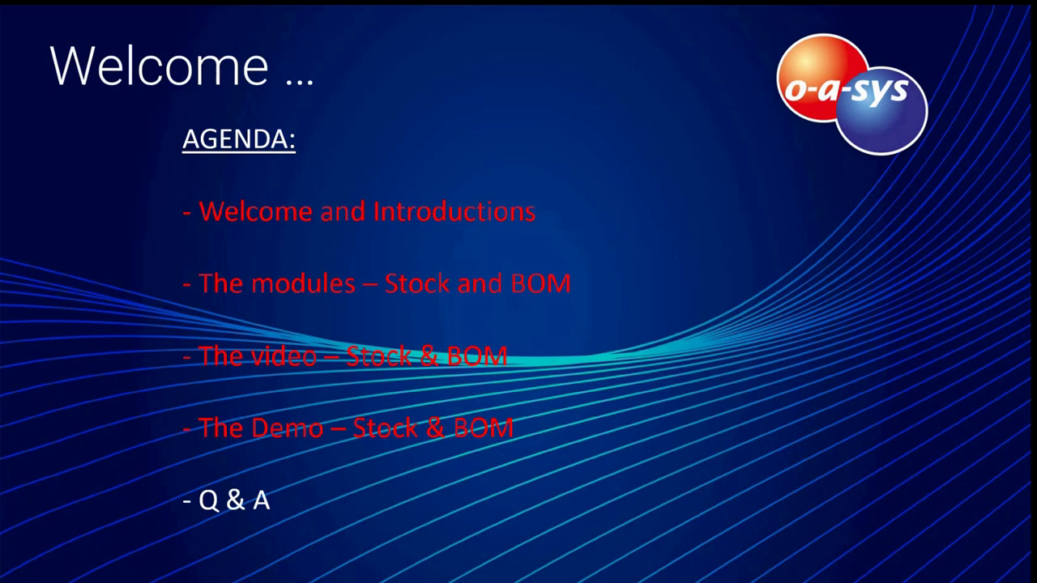
pyautogui.press('Right')
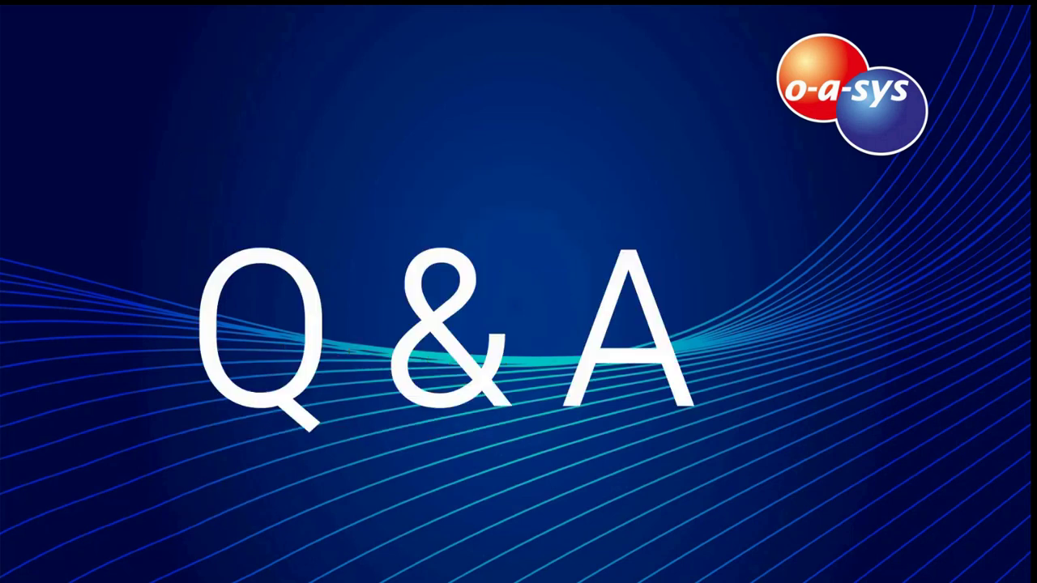